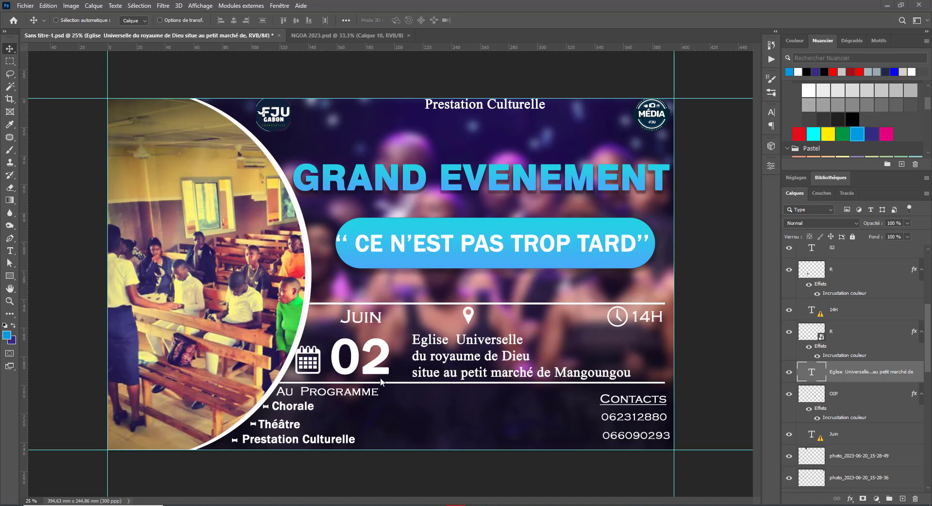
Step: Convert the poster to CMYK Color without flattening layers or rasterizing smart objects
click(30, 5)
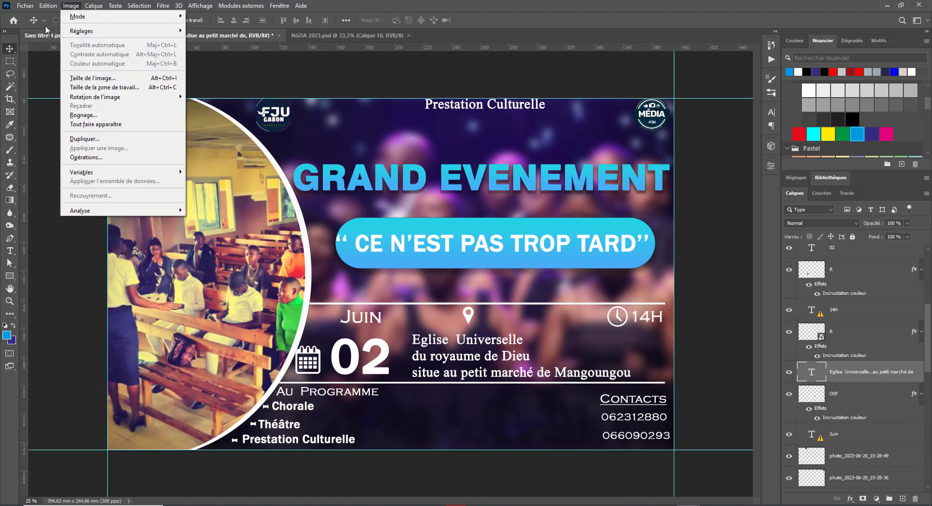
mouse_move(160, 5)
mouse_move(71, 5)
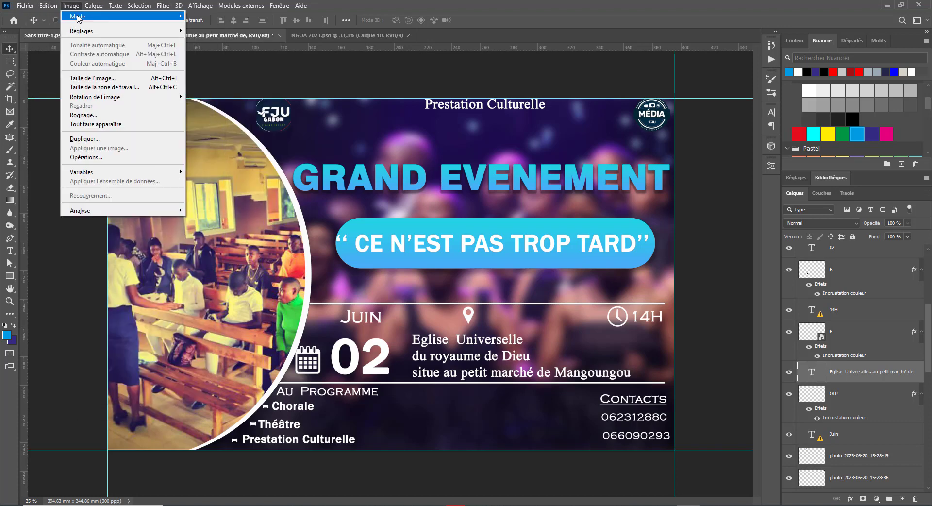
click(211, 62)
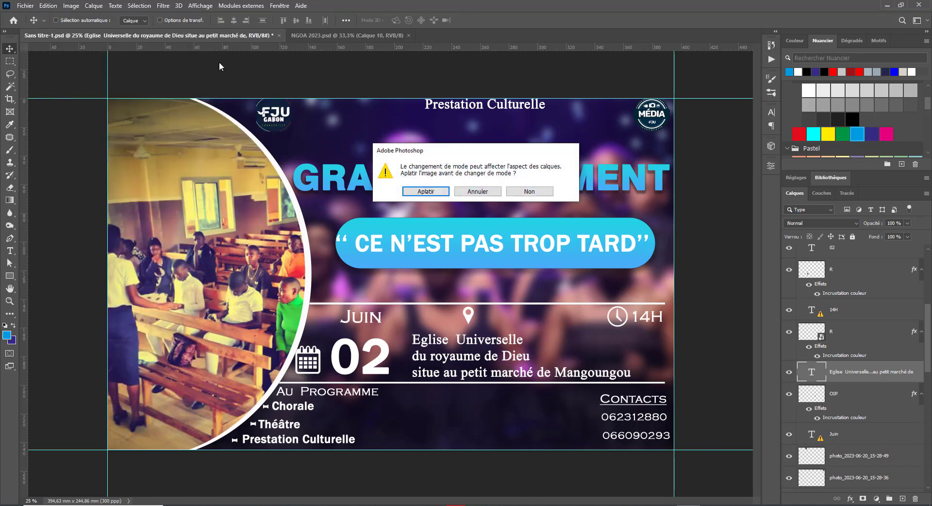
click(525, 194)
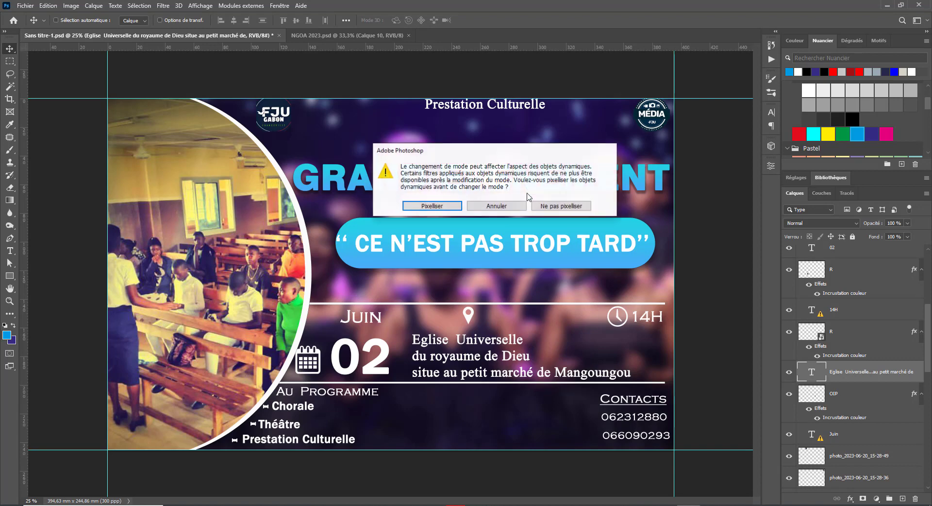
click(582, 206)
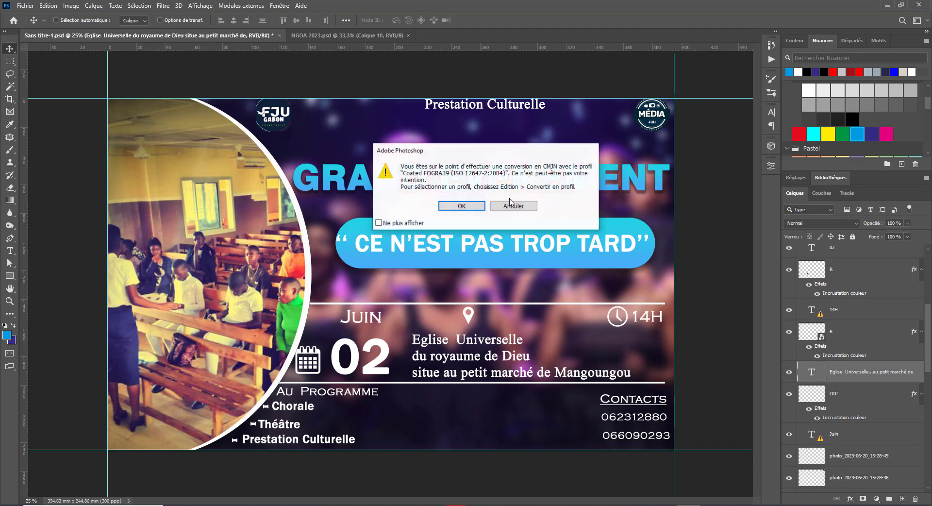
click(472, 206)
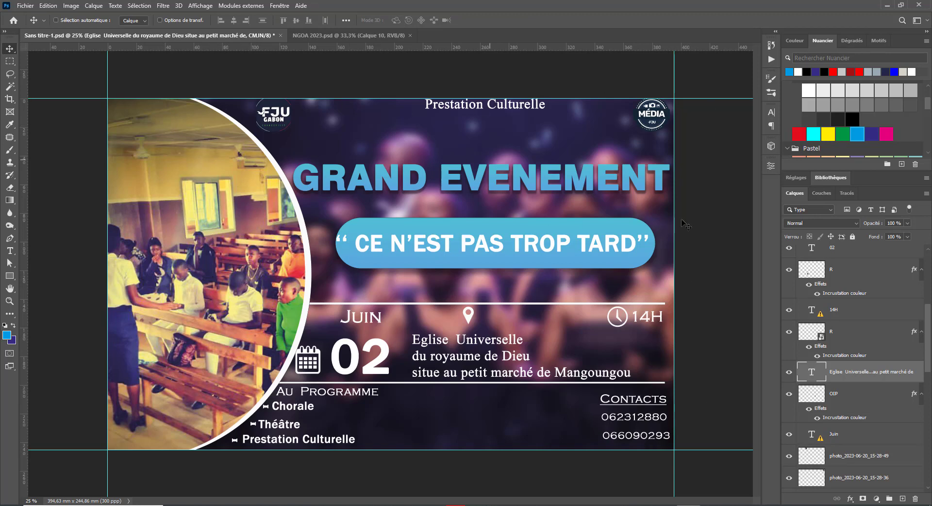
Step: Drag the FJU and MÉDIA logos toward the top centre, side by side
scroll(850, 284, up, 4)
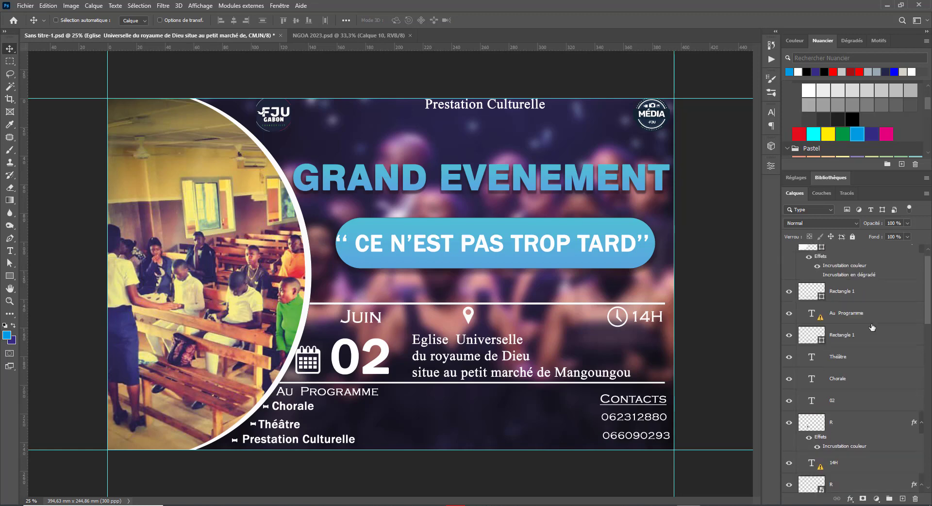
scroll(851, 284, down, 5)
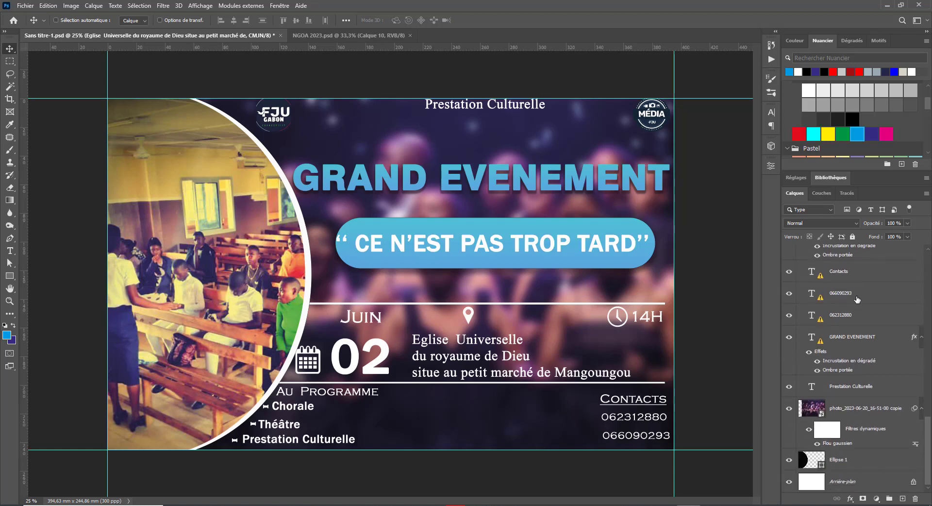
scroll(854, 316, up, 5)
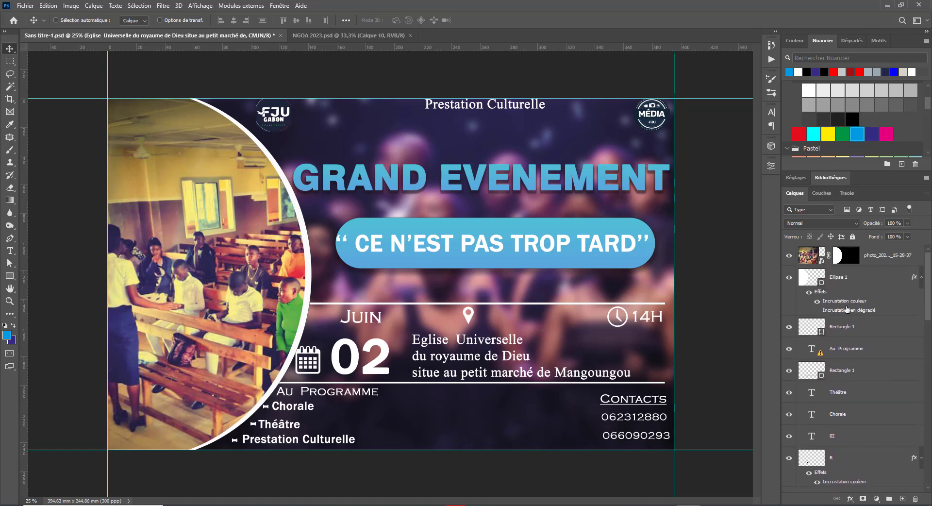
right_click(278, 125)
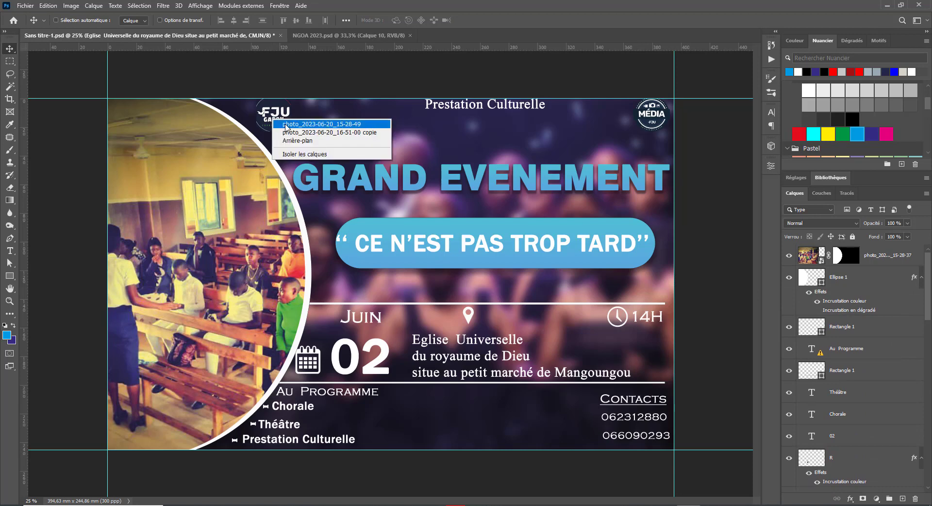
click(306, 129)
drag(279, 117, 422, 147)
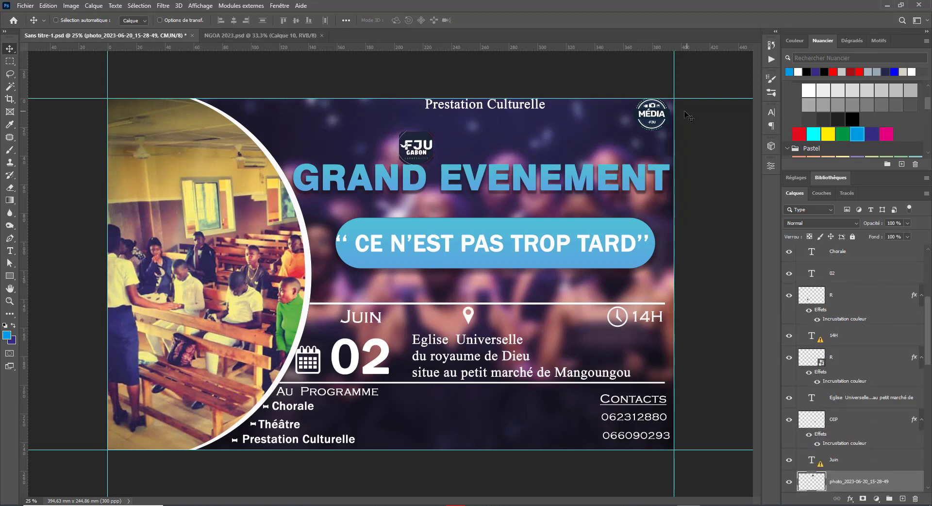
right_click(654, 112)
click(678, 118)
drag(677, 120, 522, 147)
Step: Move the GRAND EVENEMENT title down behind the slogan banner
right_click(488, 184)
click(487, 177)
drag(488, 180, 492, 267)
Step: Fine-tune the FJU logo so it lines up beside the MÉDIA logo
right_click(411, 151)
click(427, 153)
drag(427, 153, 453, 165)
right_click(508, 144)
click(522, 152)
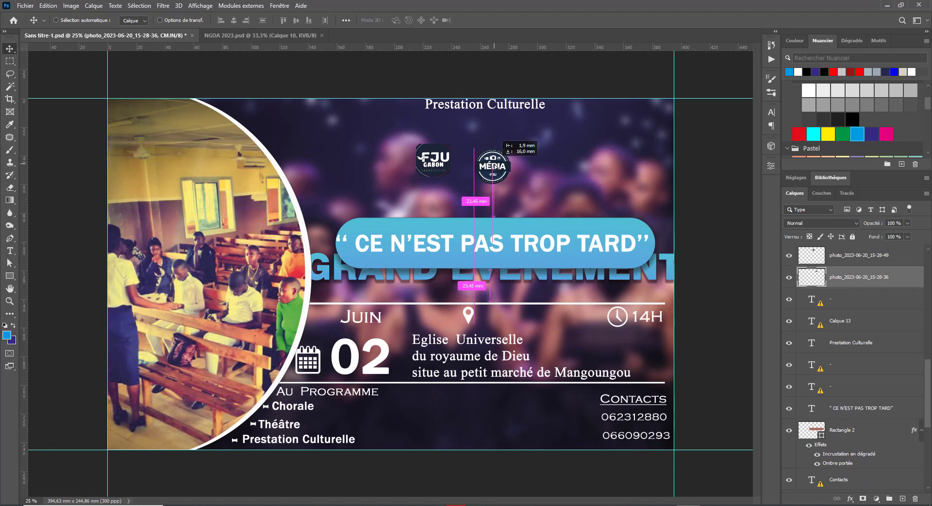
right_click(425, 158)
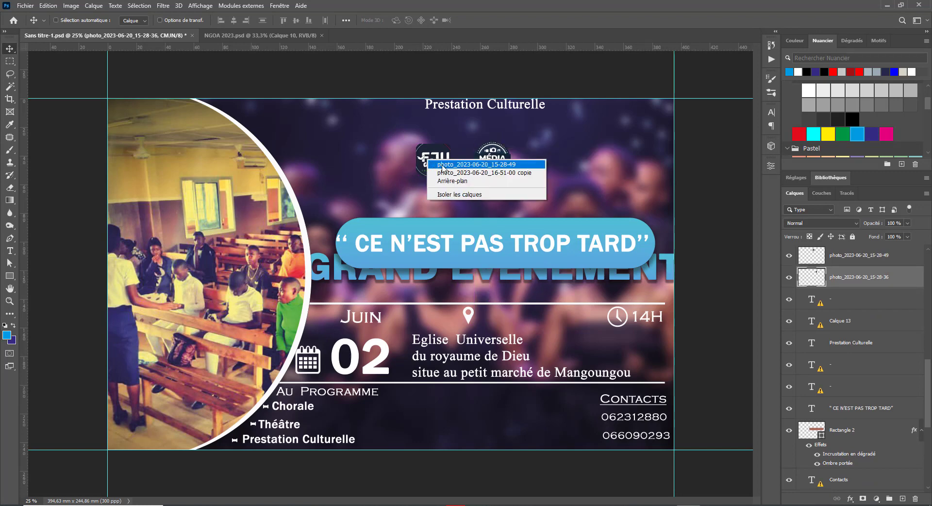
click(443, 167)
drag(429, 160, 445, 157)
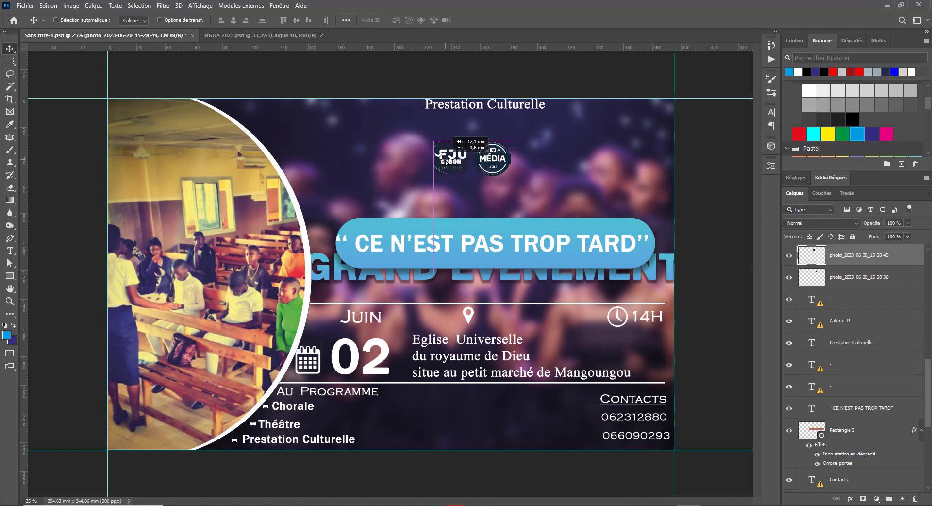
Step: Move the Prestation Culturelle text down toward the logos
right_click(463, 104)
click(473, 109)
drag(465, 105, 447, 130)
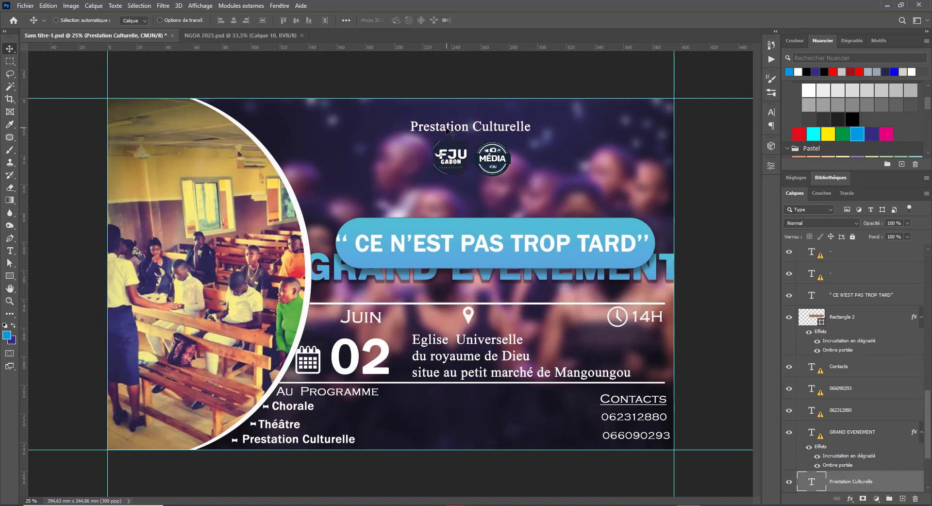
Step: Preview different fonts on the Prestation Culturelle heading from the font list
key(t)
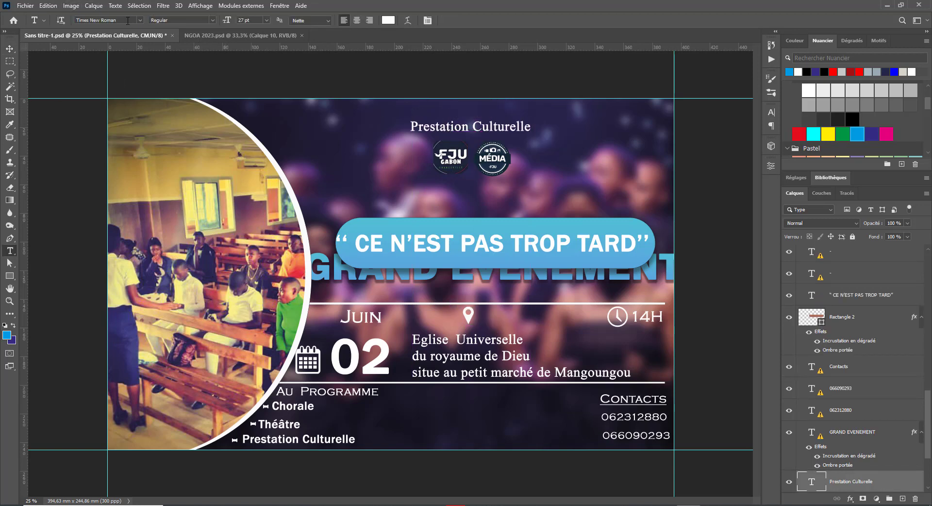
click(130, 22)
click(141, 20)
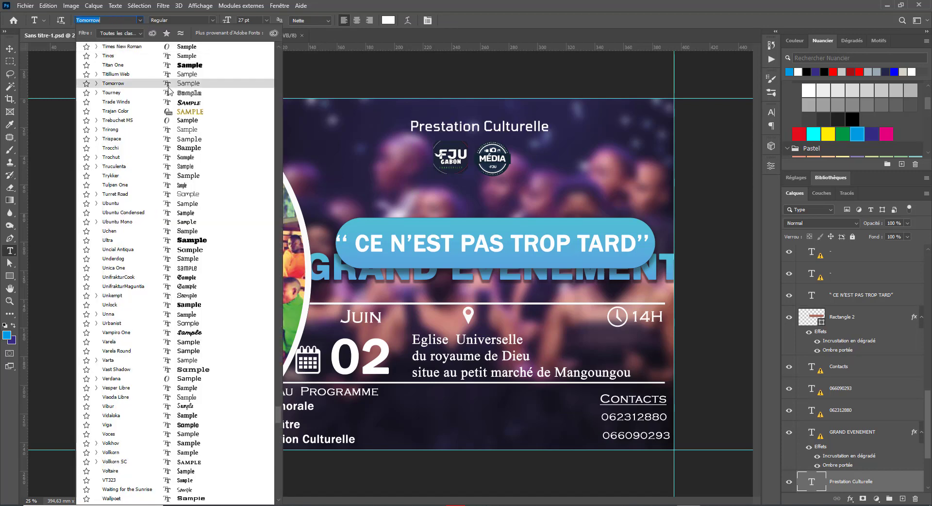
key(Up)
key(Up)
key(Up)
key(Up)
key(Up)
key(Up)
key(Up)
key(Up)
key(Up)
key(Up)
key(Up)
key(Up)
key(Up)
key(Up)
key(Up)
key(Up)
key(Up)
key(Up)
key(Up)
key(Up)
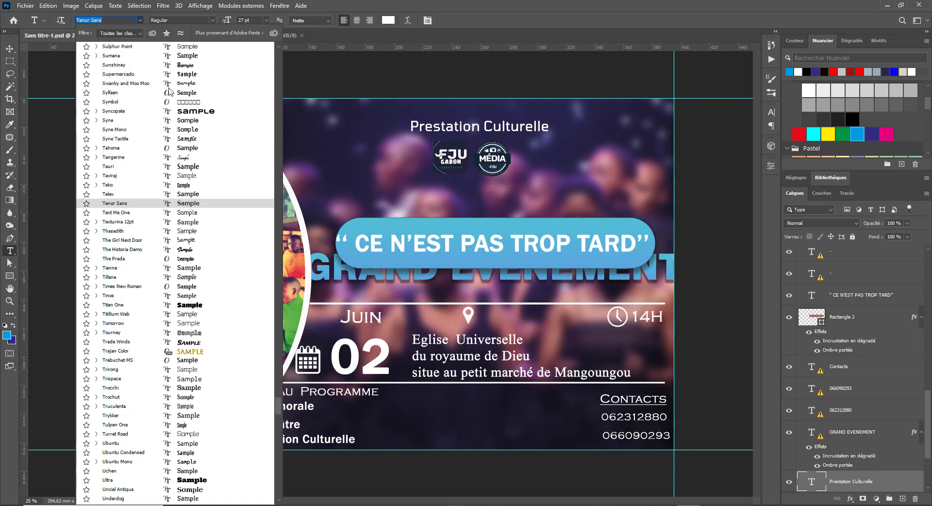
key(Up)
key(Up)
key(Up)
key(Up)
key(Up)
key(Up)
key(Up)
key(Up)
key(Up)
key(Up)
key(Up)
key(Up)
key(Up)
key(Up)
key(Up)
key(Up)
key(Up)
key(Up)
key(Up)
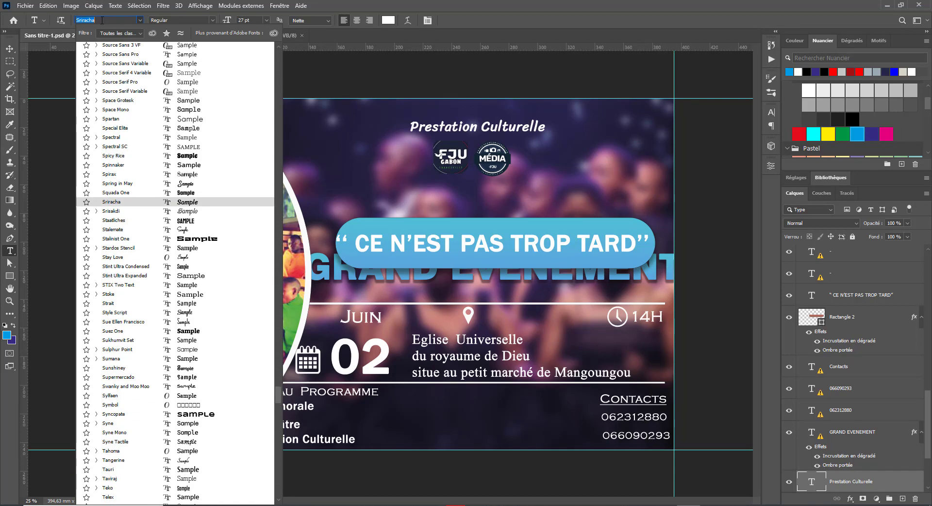
key(Up)
key(Up)
key(Up)
key(Up)
key(Up)
key(Up)
key(Up)
key(Up)
key(Up)
key(Up)
key(Up)
key(Up)
key(Up)
key(Up)
key(Up)
key(Up)
key(Up)
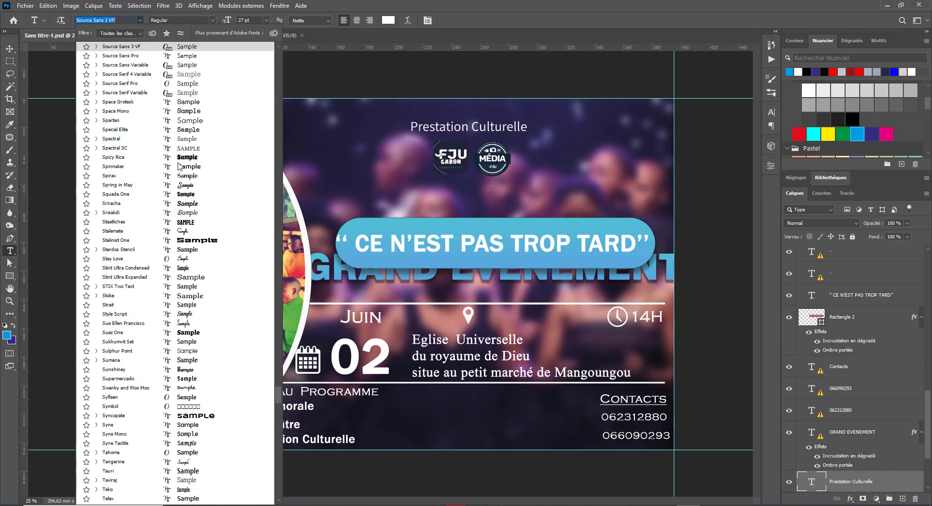
scroll(178, 166, up, 19)
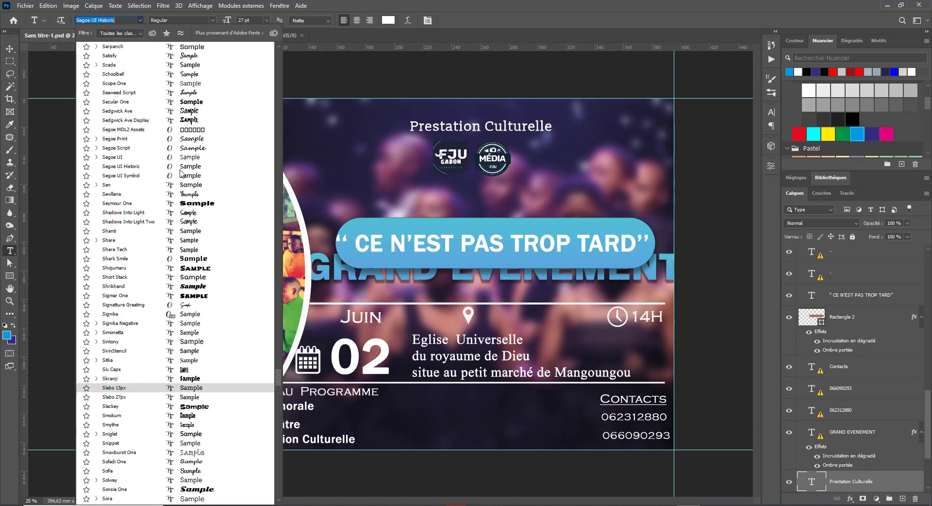
scroll(180, 171, up, 10)
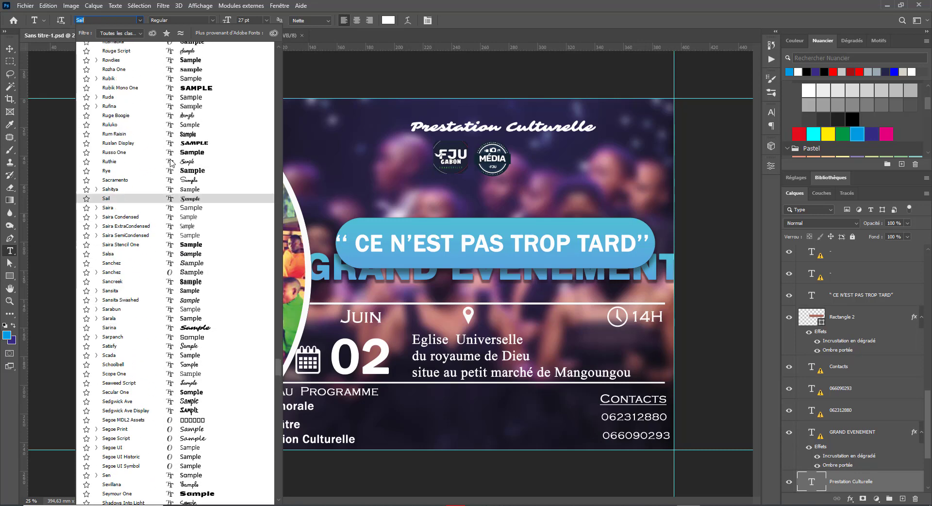
scroll(171, 163, up, 9)
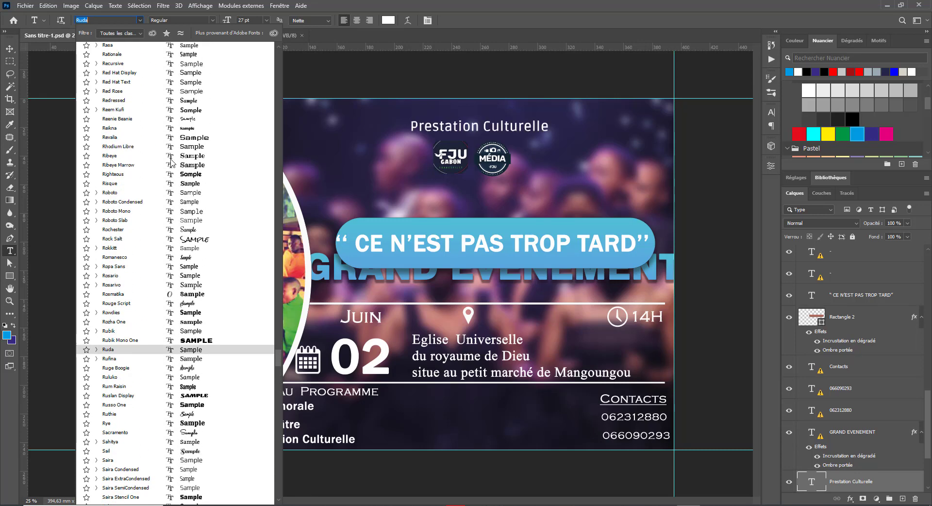
scroll(171, 163, up, 5)
Step: Set the heading in Lato, keeping the Regular weight
text(Lato)
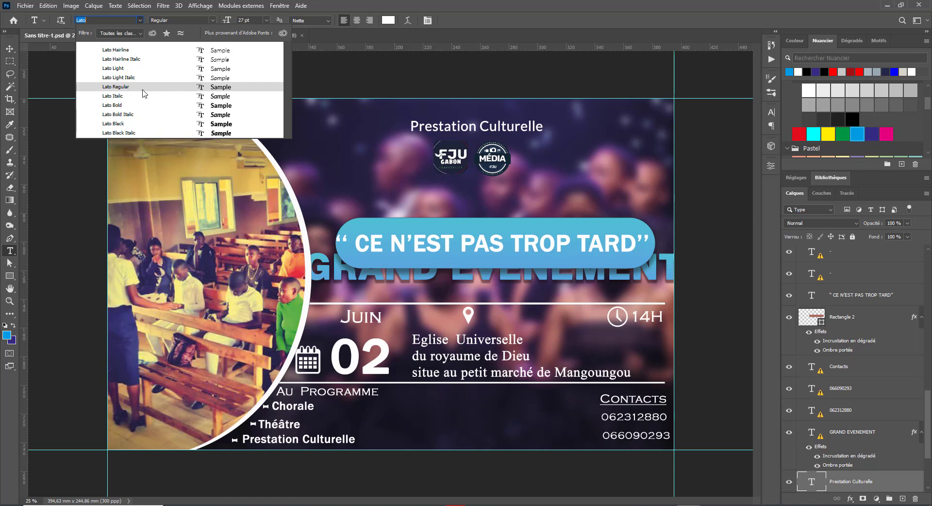
click(143, 90)
click(212, 21)
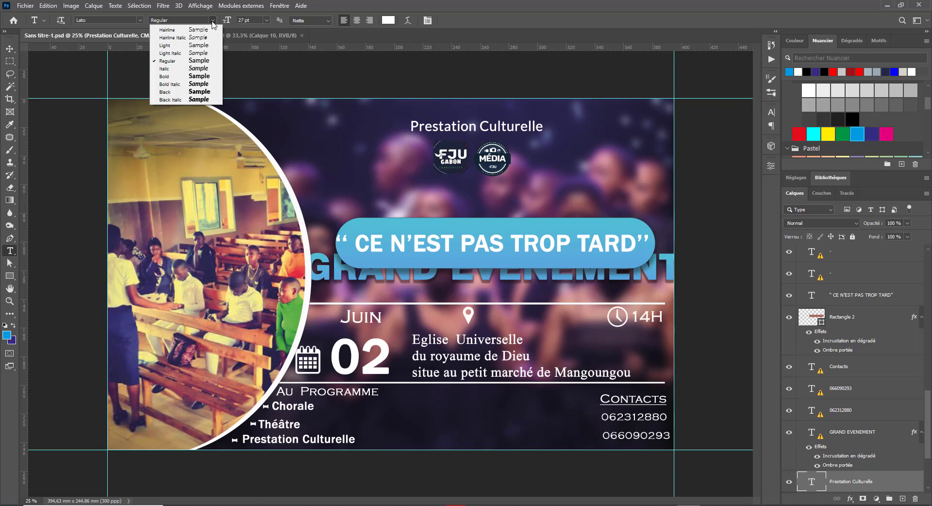
click(212, 22)
click(10, 48)
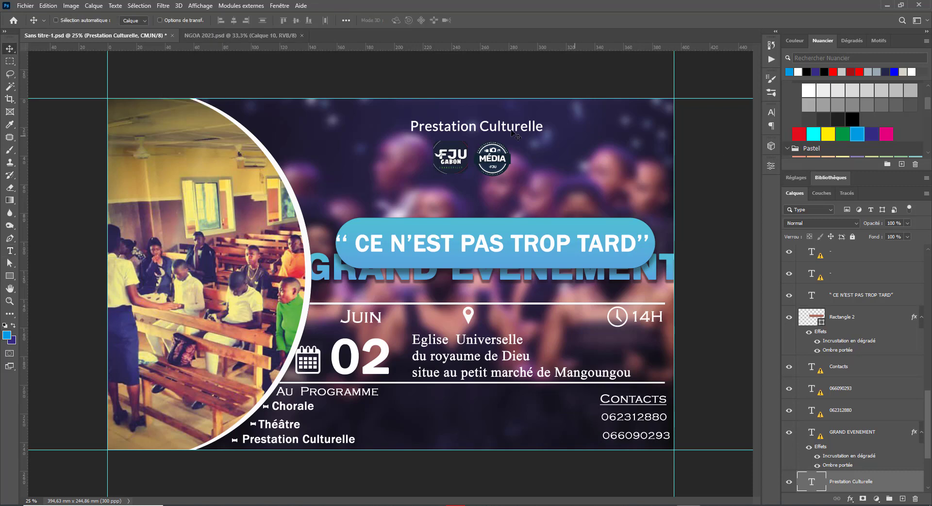
Step: Move the Prestation Culturelle heading below the two logos
right_click(444, 127)
click(487, 132)
drag(486, 129, 483, 187)
Step: Raise the FJU and MÉDIA logos toward the top edge and nudge the heading slightly down
right_click(449, 157)
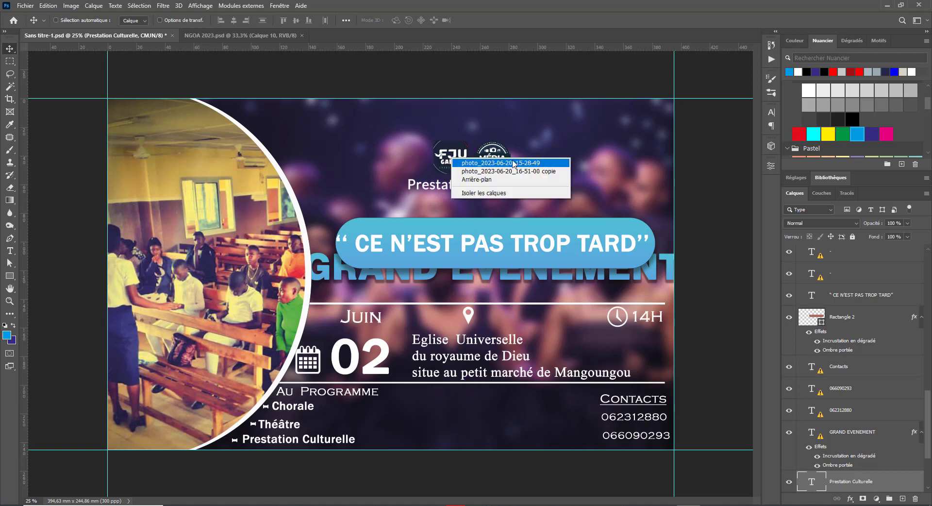
shift+click(466, 161)
right_click(497, 160)
shift+click(509, 165)
drag(492, 165, 461, 143)
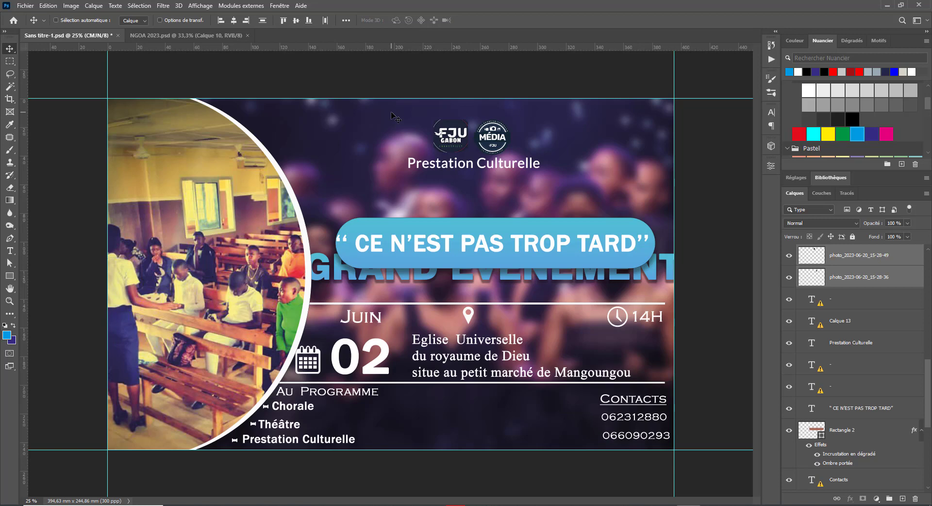
right_click(460, 165)
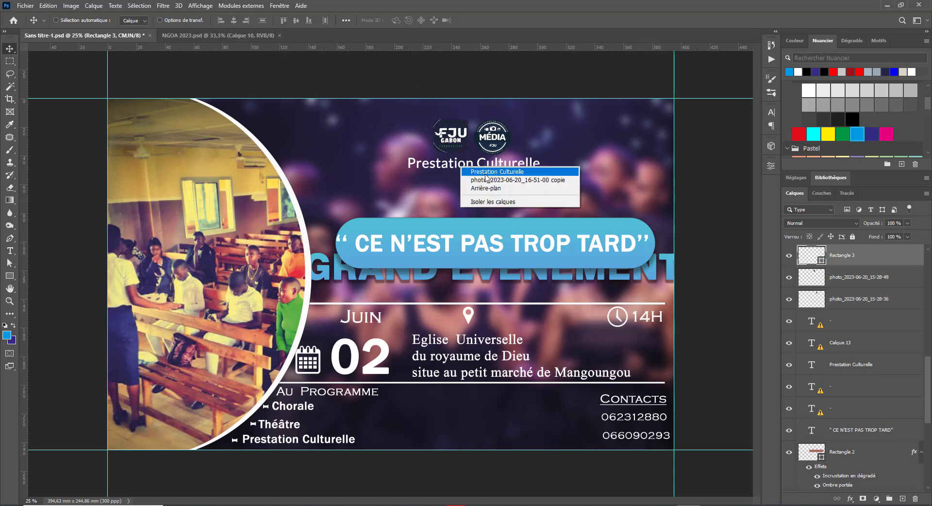
click(462, 169)
drag(459, 167, 461, 169)
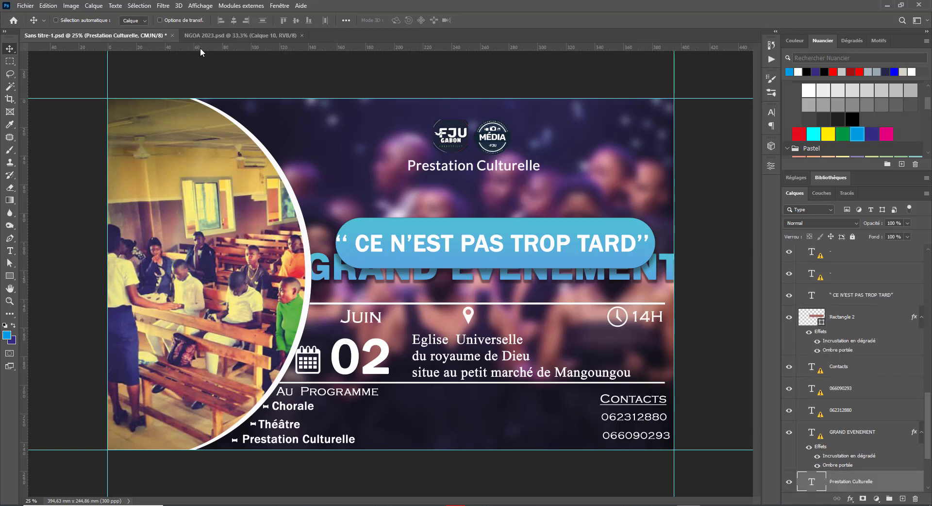
Step: Drag margin guides just inside the top, left, bottom and right edges
drag(204, 47, 217, 110)
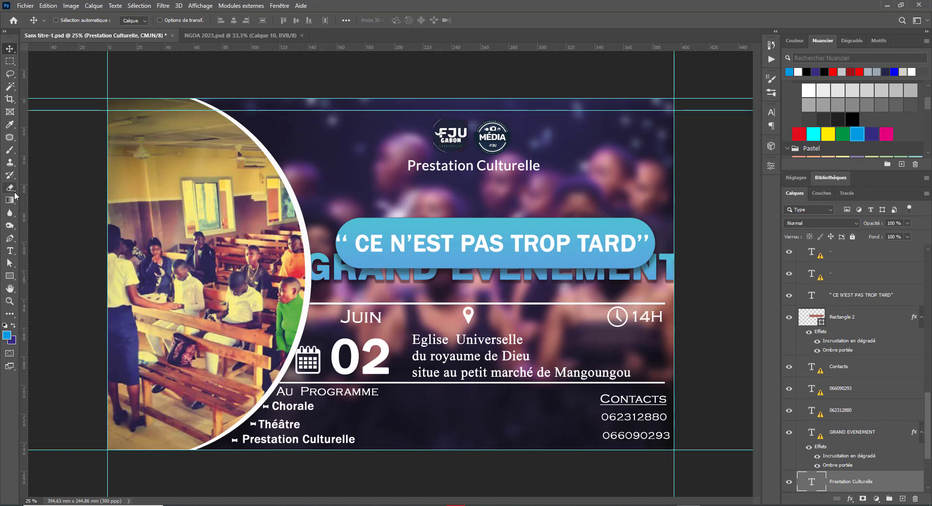
drag(22, 194, 119, 177)
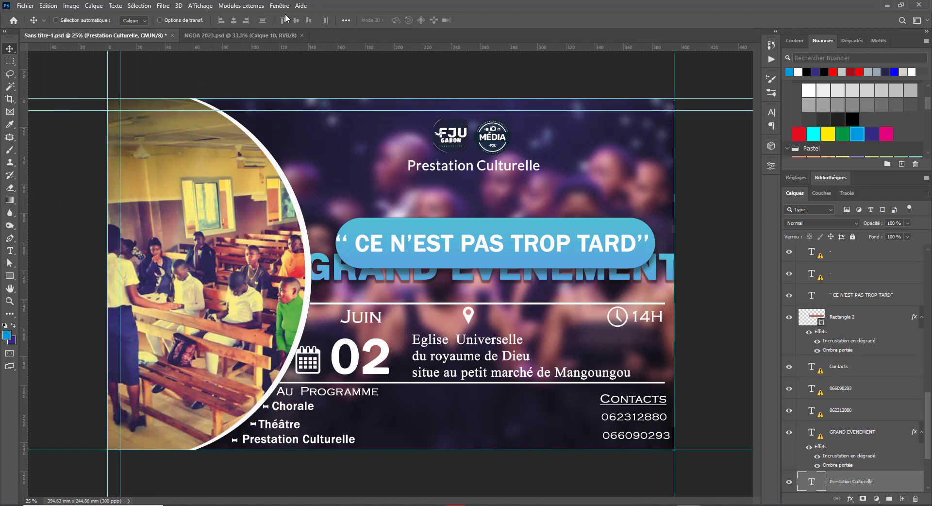
drag(221, 45, 263, 435)
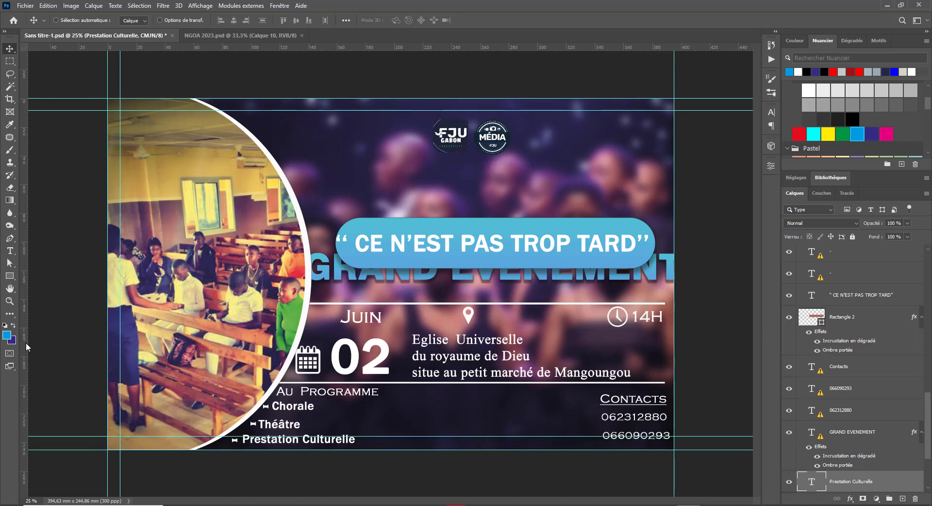
drag(20, 346, 665, 383)
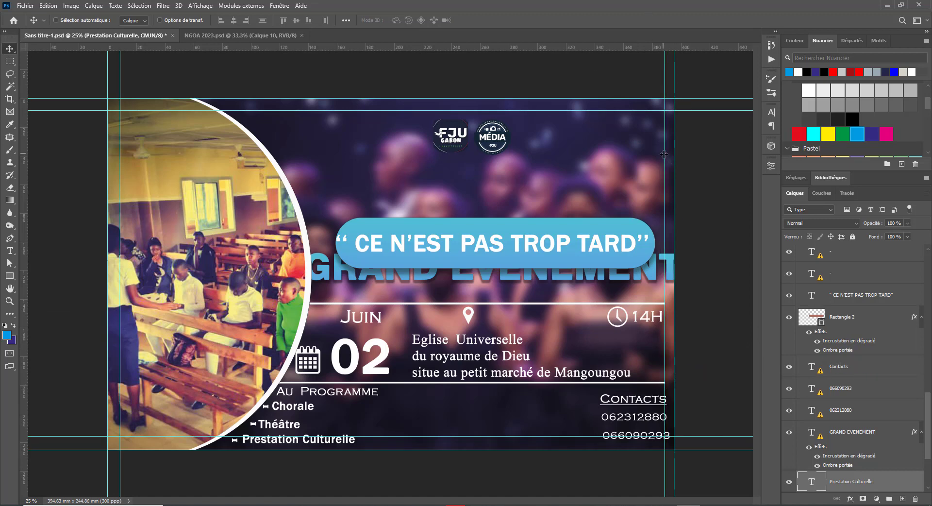
drag(664, 154, 660, 145)
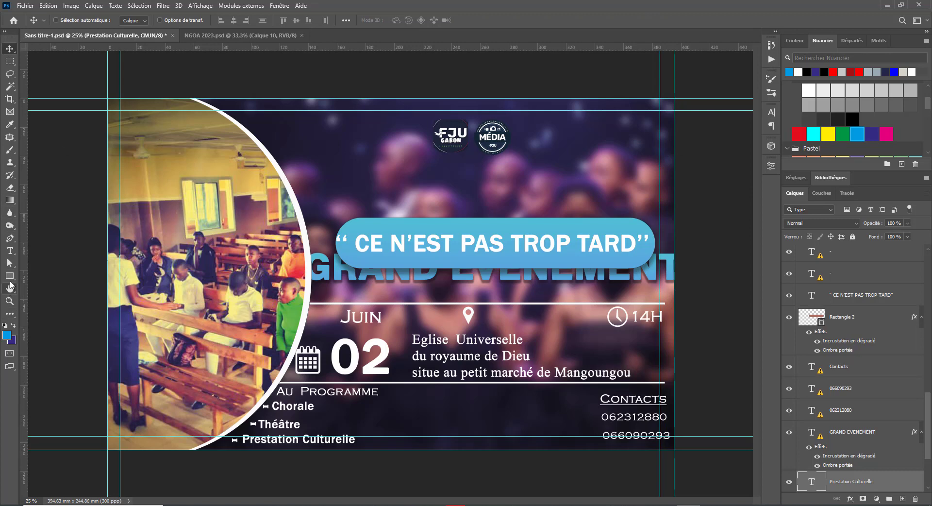
Step: Remove a stray rectangle, abandon the crop, and undo the misplaced guides
click(10, 275)
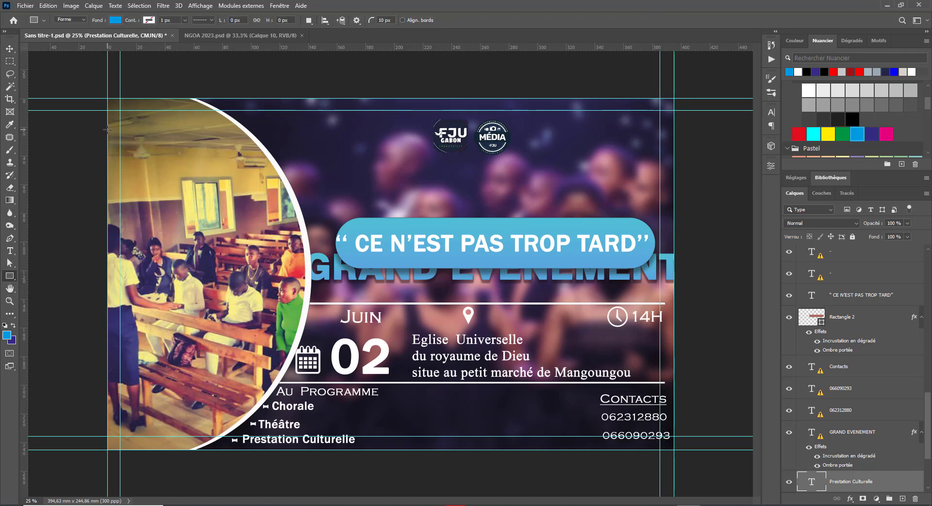
drag(108, 129, 120, 172)
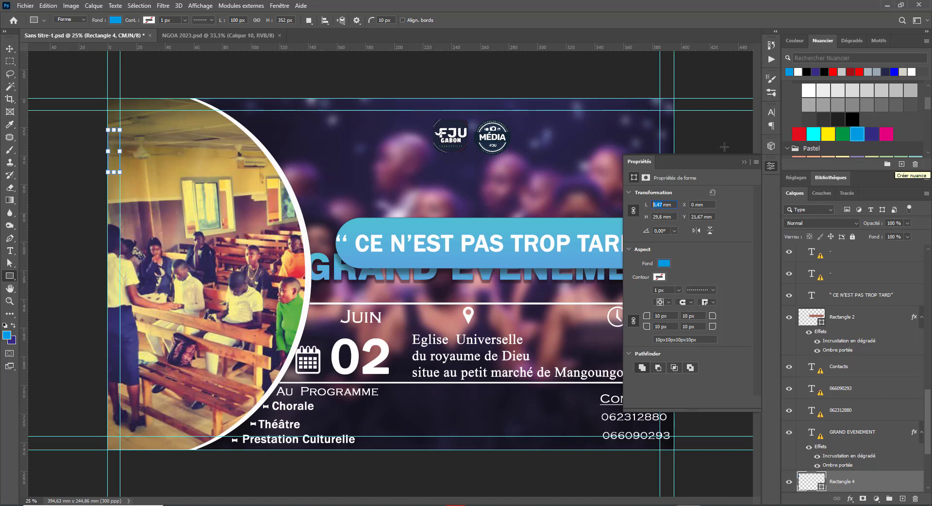
click(743, 161)
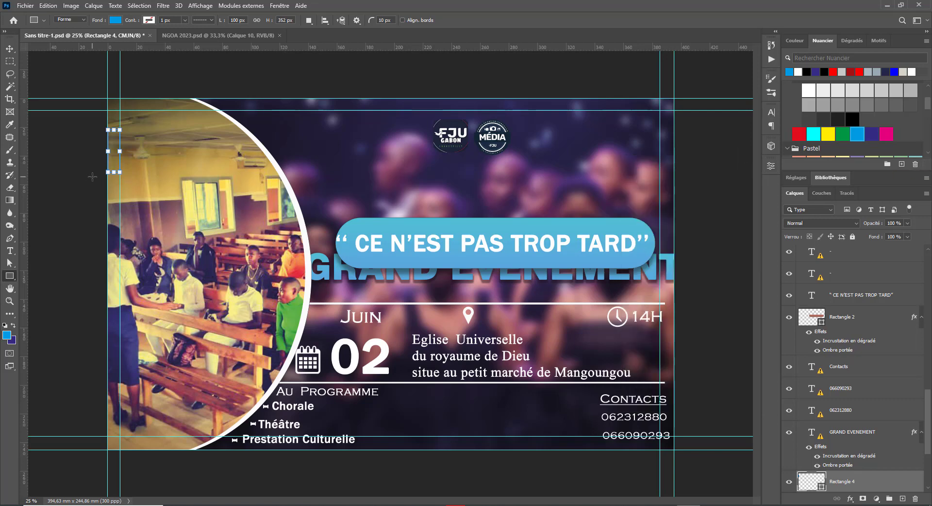
key(Delete)
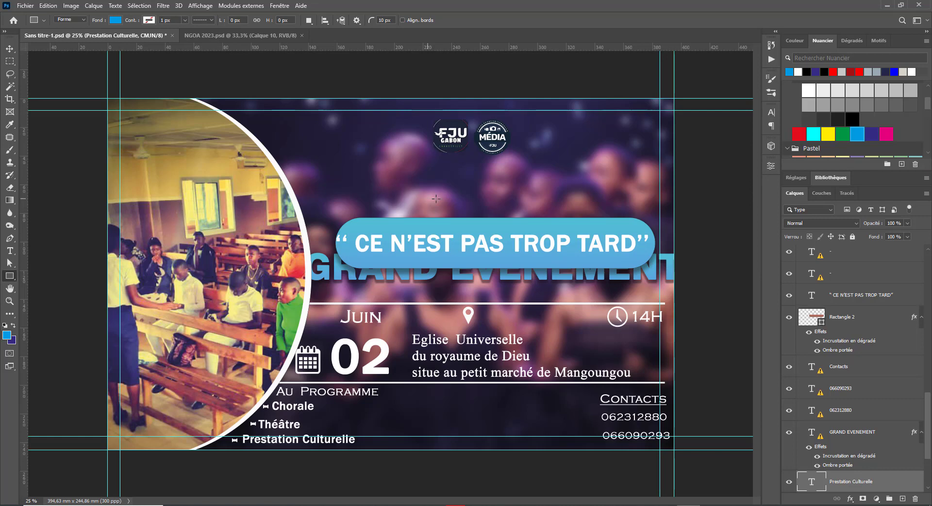
key(c)
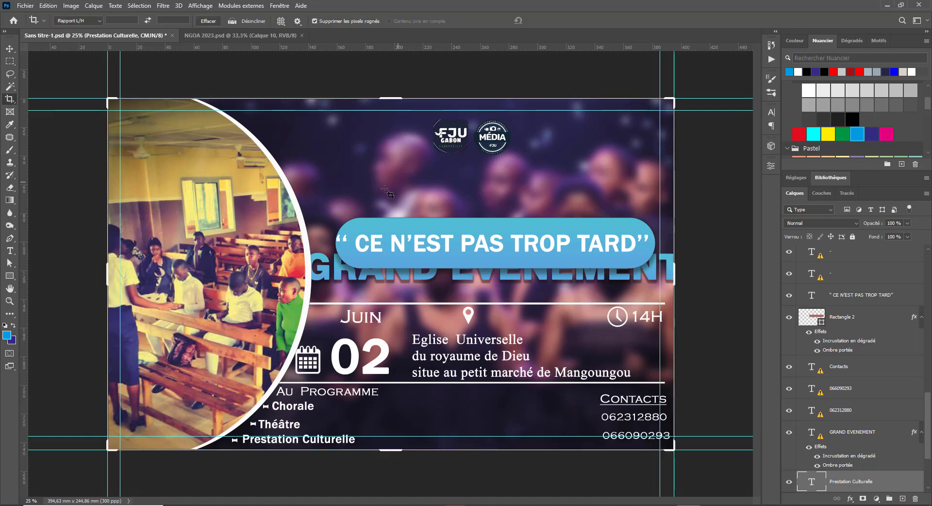
key(v)
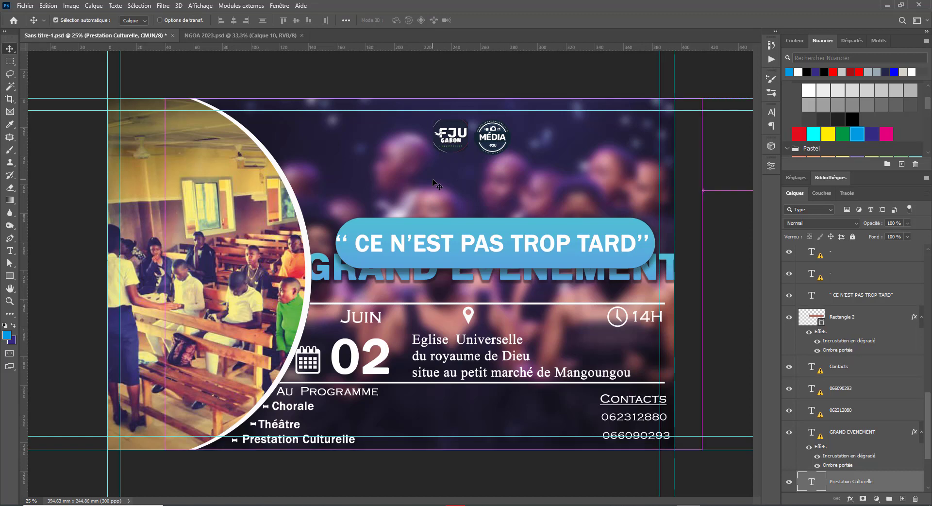
key(ctrl+z)
key(ctrl+z)
key(ctrl+z)
key(ctrl+z)
key(ctrl+z)
key(ctrl+z)
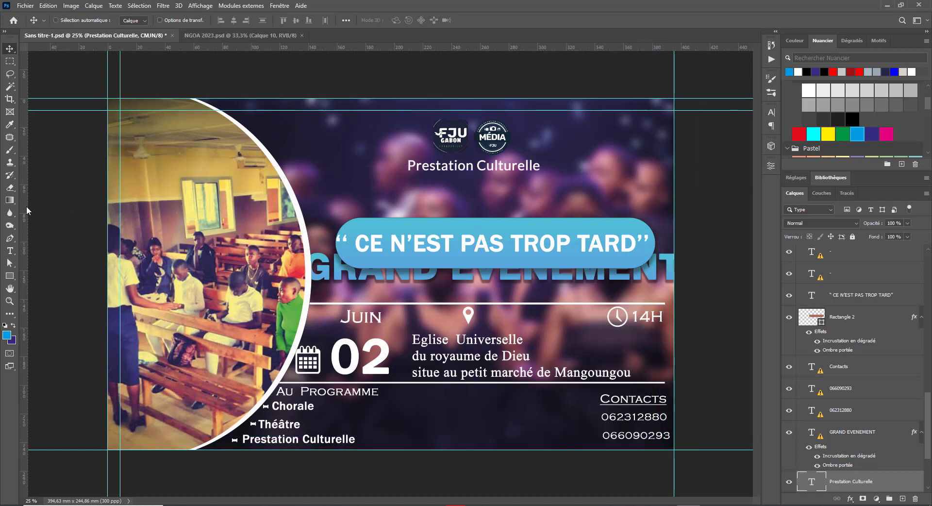
Step: Re-place guides at the canvas's right edge and near its bottom
drag(26, 210, 660, 226)
drag(438, 48, 573, 432)
key(ctrl)
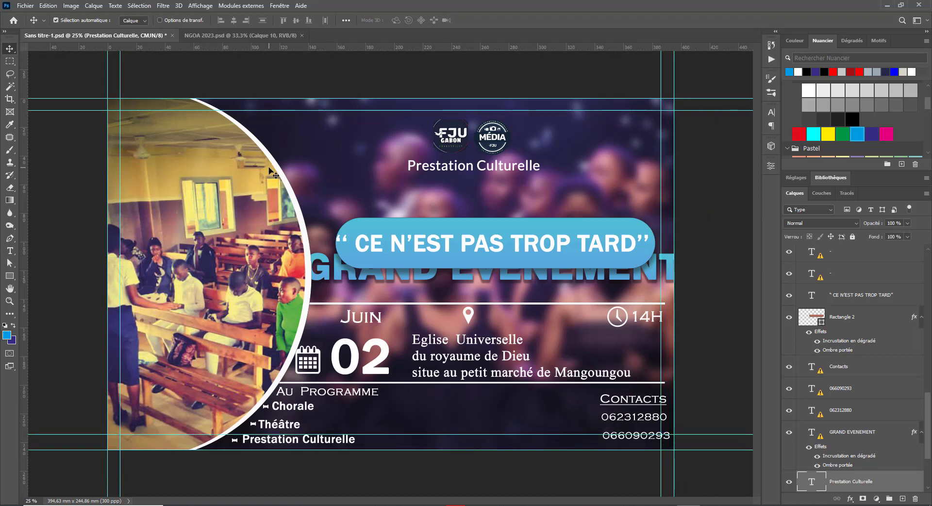
Step: Save the poster as 'Affiche corrigé.psd', accepting the Photoshop format options
key(ctrl+s)
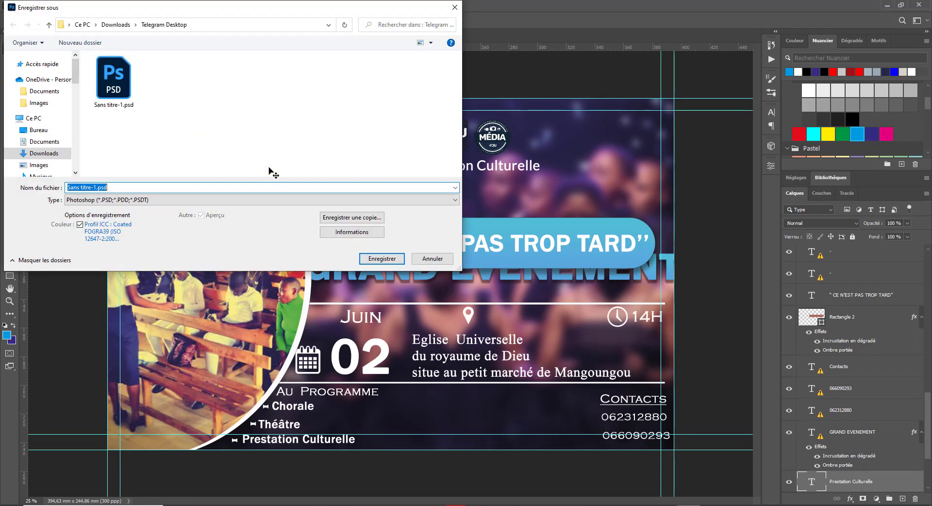
click(121, 187)
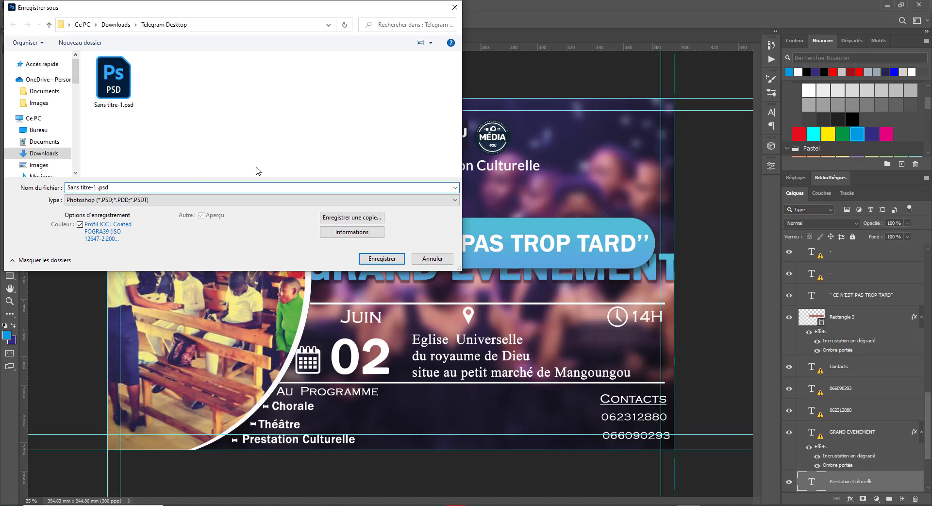
key(BackSpace)
key(BackSpace)
key(BackSpace)
key(BackSpace)
key(BackSpace)
key(BackSpace)
key(BackSpace)
key(BackSpace)
key(BackSpace)
key(BackSpace)
key(BackSpace)
key(BackSpace)
key(Return)
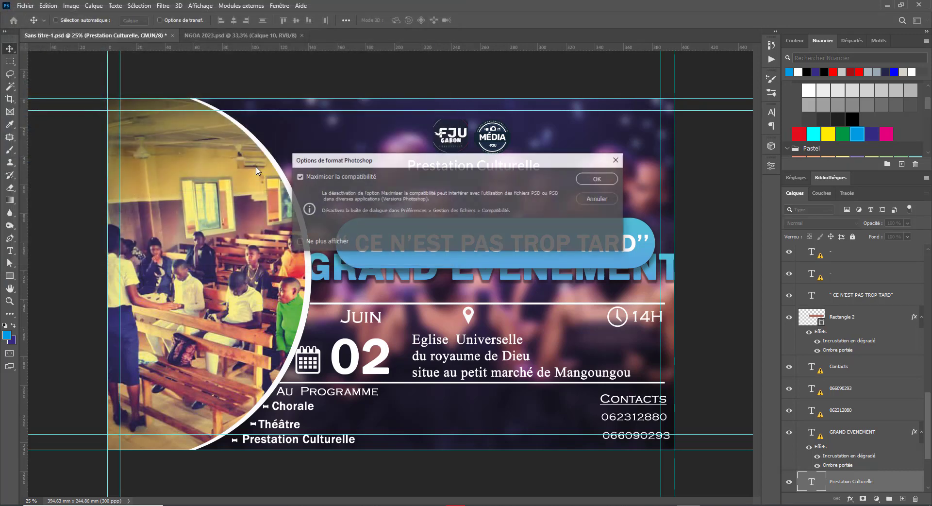
key(Return)
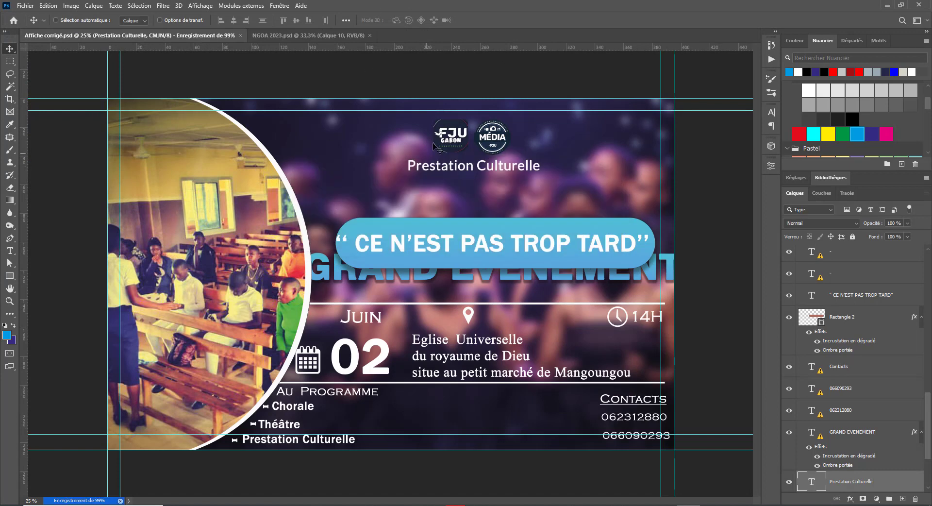
right_click(451, 139)
Step: Move both logos and the Prestation Culturelle subtitle up about 20 px and slightly left
click(501, 142)
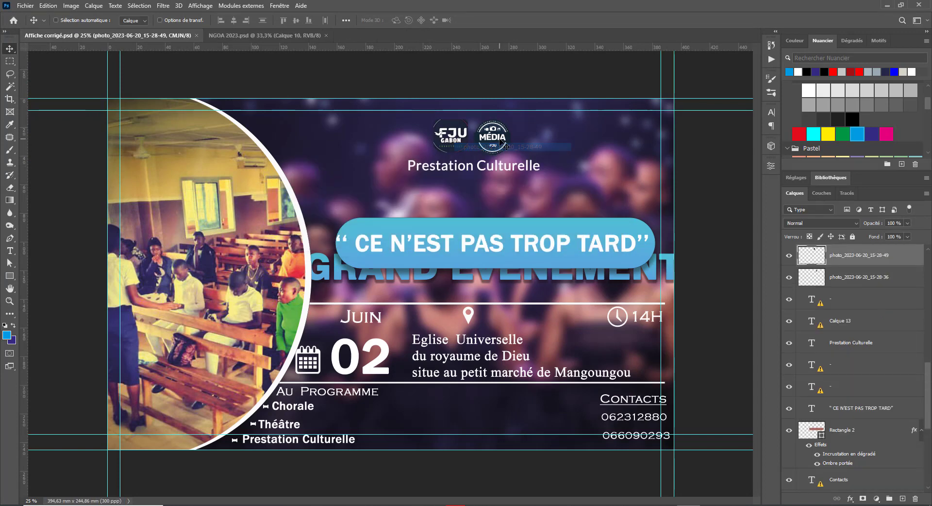
right_click(499, 139)
shift+click(529, 146)
right_click(479, 166)
shift+click(489, 171)
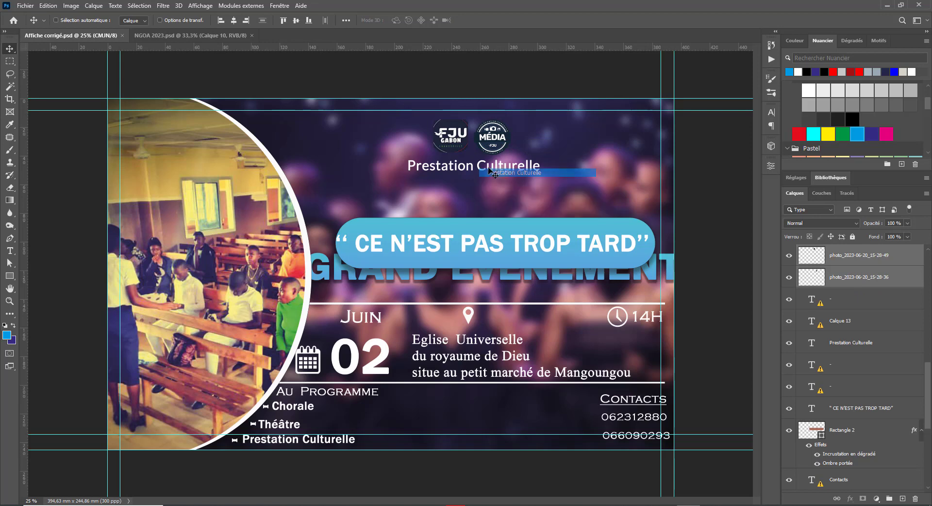
drag(489, 169, 487, 159)
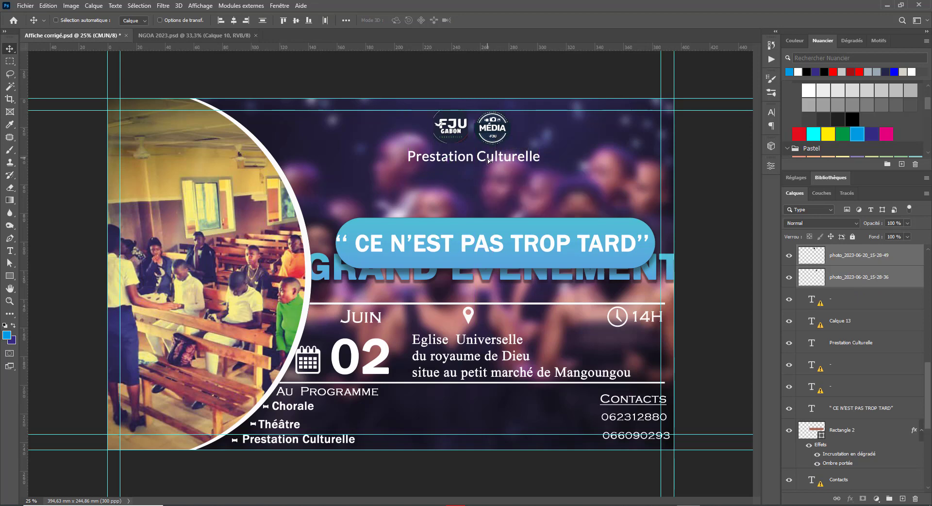
key(shift+Left)
key(shift+Left)
key(shift+Left)
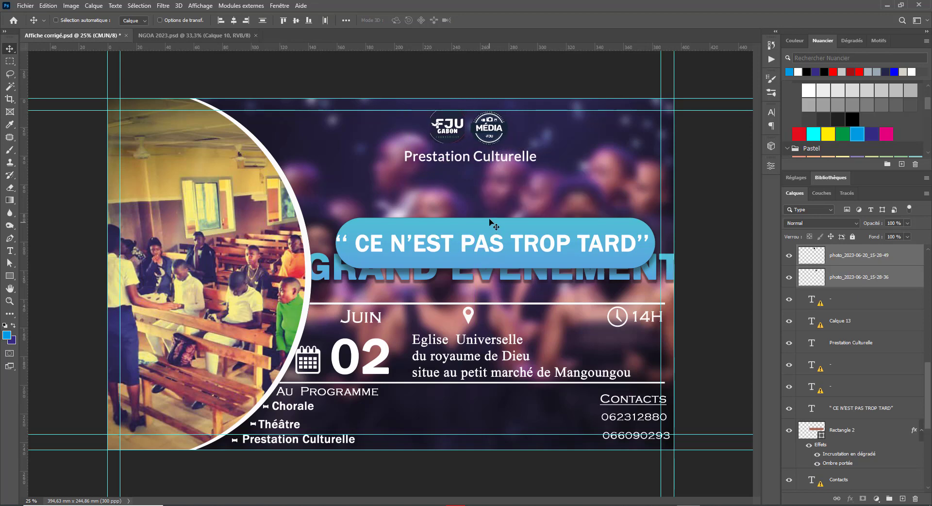
Step: Shrink the Prestation Culturelle subtitle to 21 pt
key(t)
click(490, 156)
key(ctrl+a)
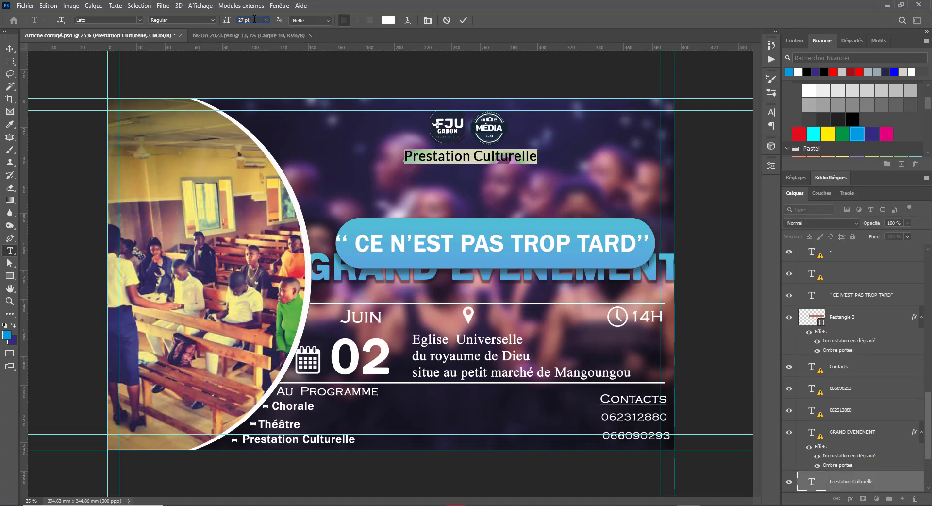
key(Down)
key(Down)
key(Down)
key(Down)
key(Down)
key(Down)
key(Down)
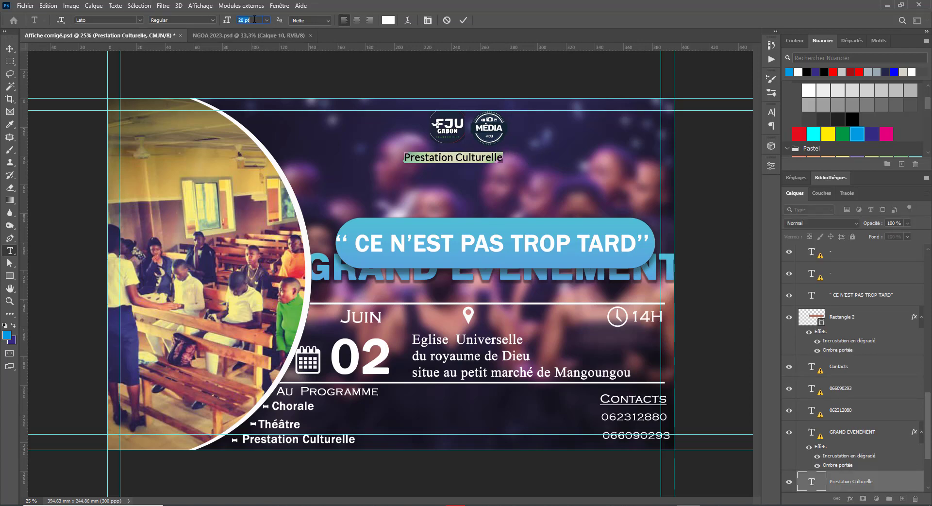
click(10, 48)
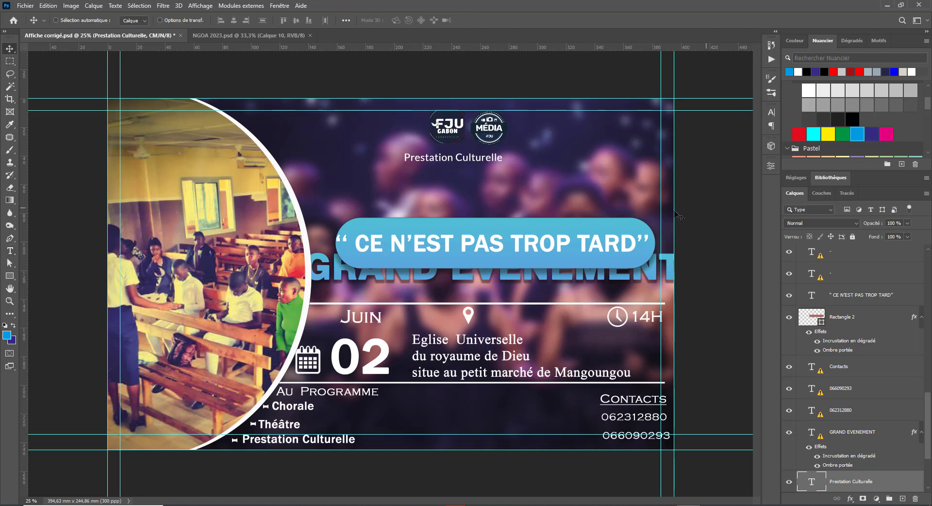
Step: Recentre the subtitle directly beneath the two logos
drag(431, 162, 461, 159)
right_click(458, 161)
click(462, 166)
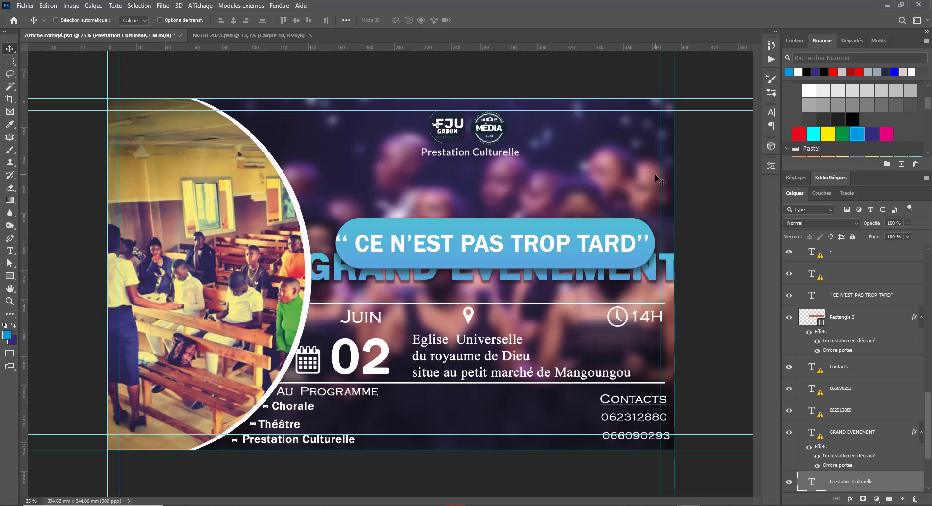
key(shift+Left)
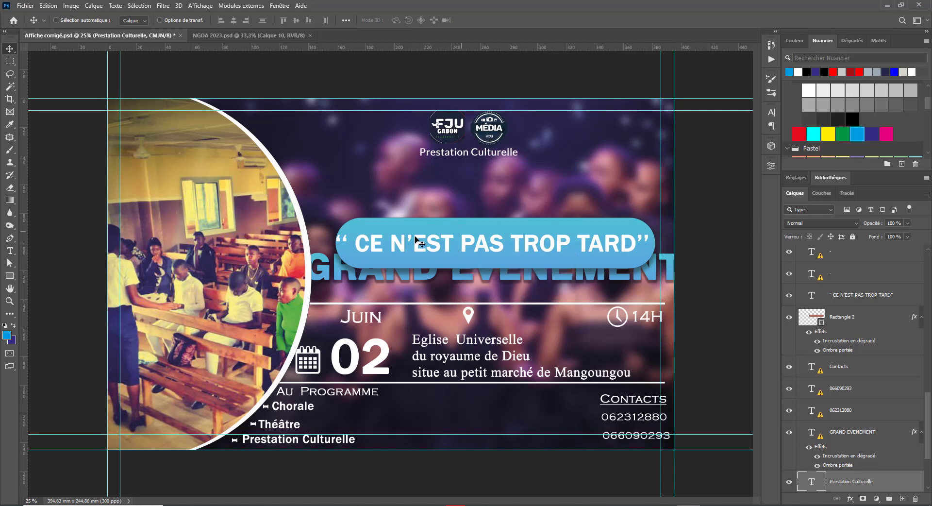
right_click(458, 243)
Step: Move the slogan banner near the bottom and lift GRAND EVENEMENT into the freed space
click(478, 248)
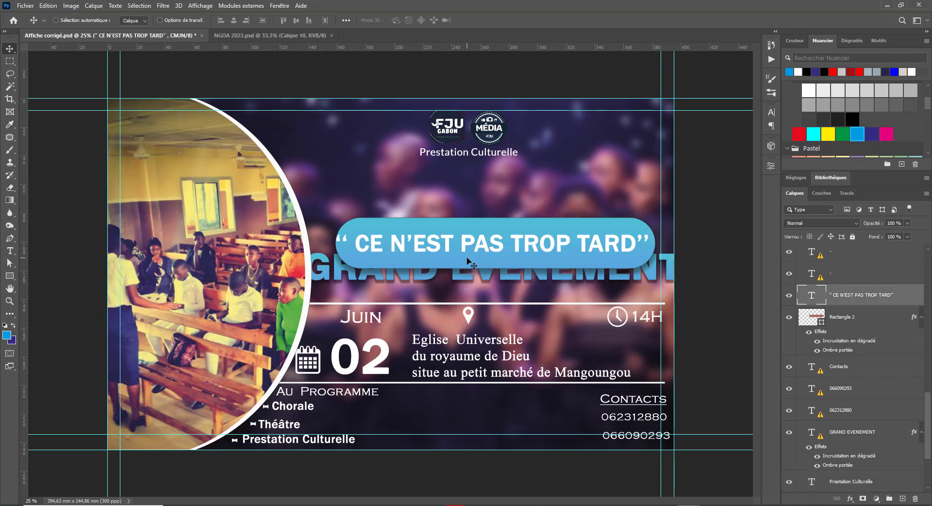
right_click(466, 258)
shift+click(478, 263)
drag(478, 262, 475, 413)
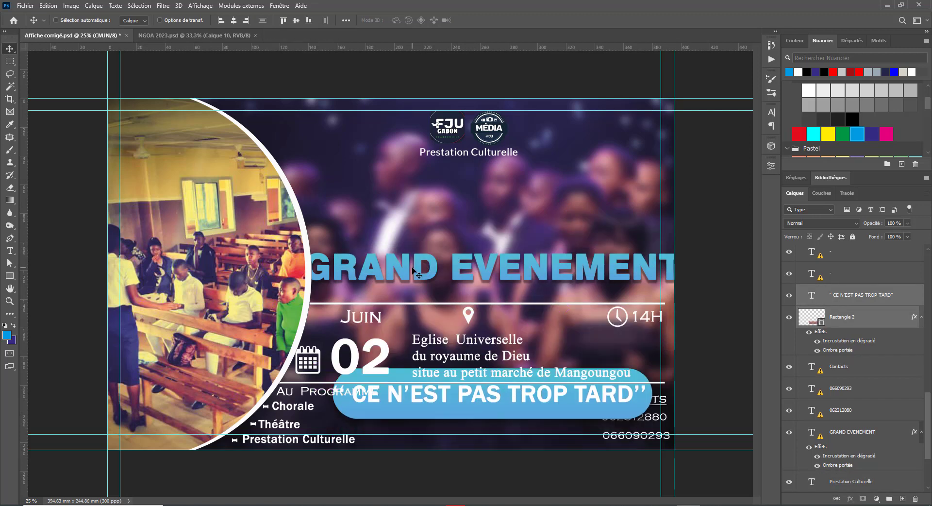
right_click(412, 271)
click(432, 276)
drag(432, 275, 487, 197)
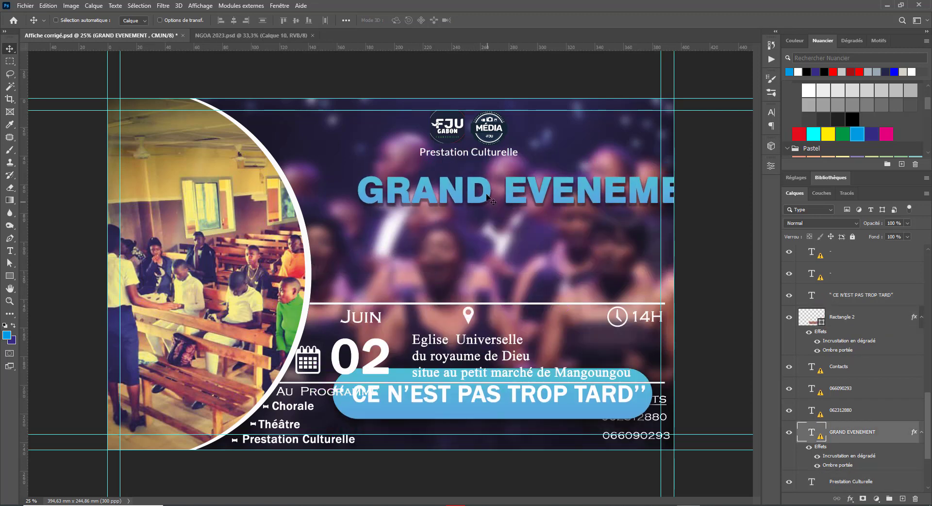
Step: Replace the title's missing font with the default Myriad Pro
key(t)
click(505, 191)
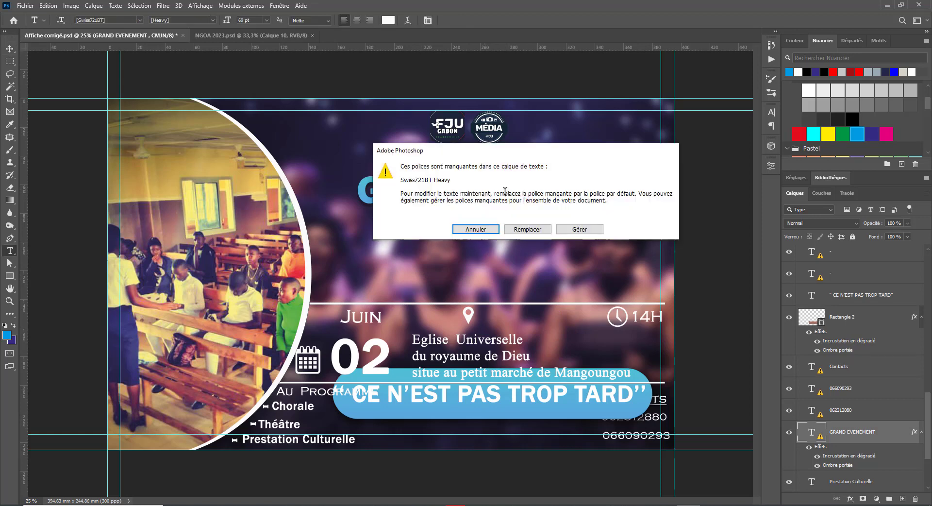
key(Escape)
click(528, 191)
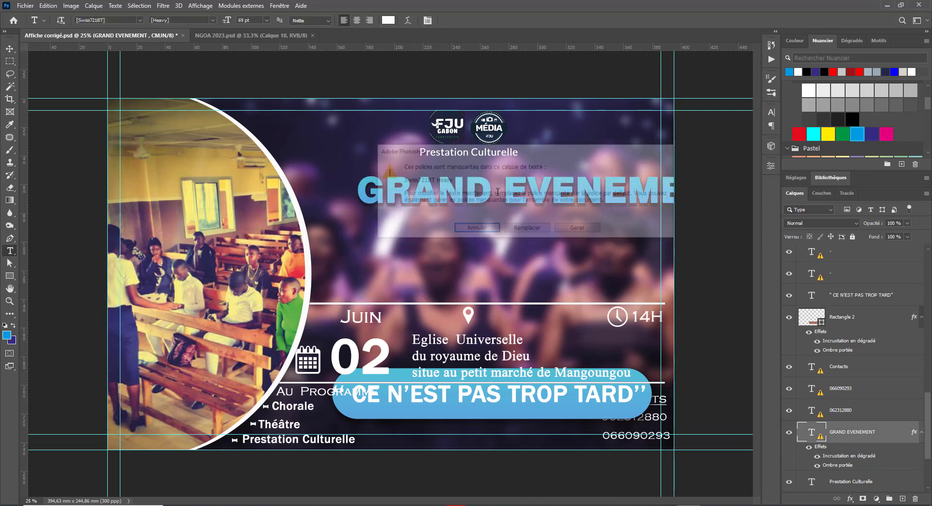
click(543, 235)
Step: Break the title after GRAND onto two centre-aligned lines
click(478, 188)
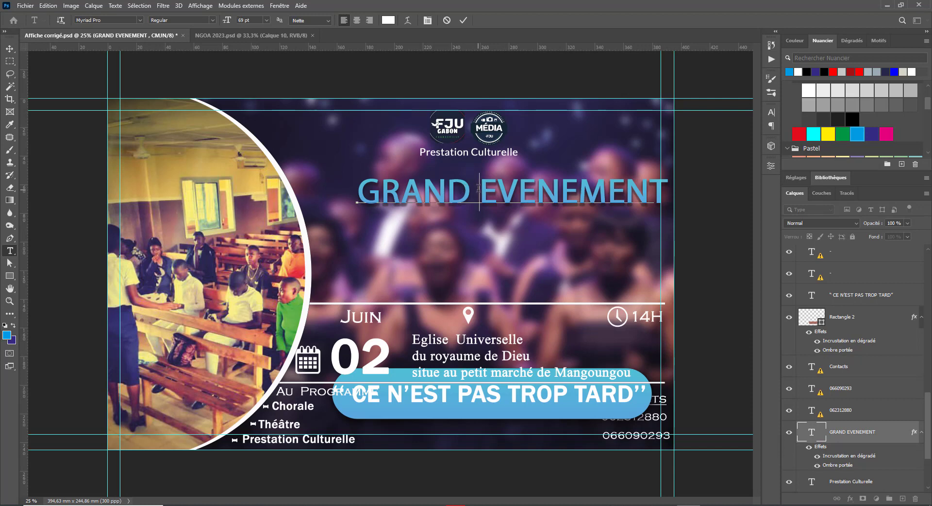
key(BackSpace)
key(Return)
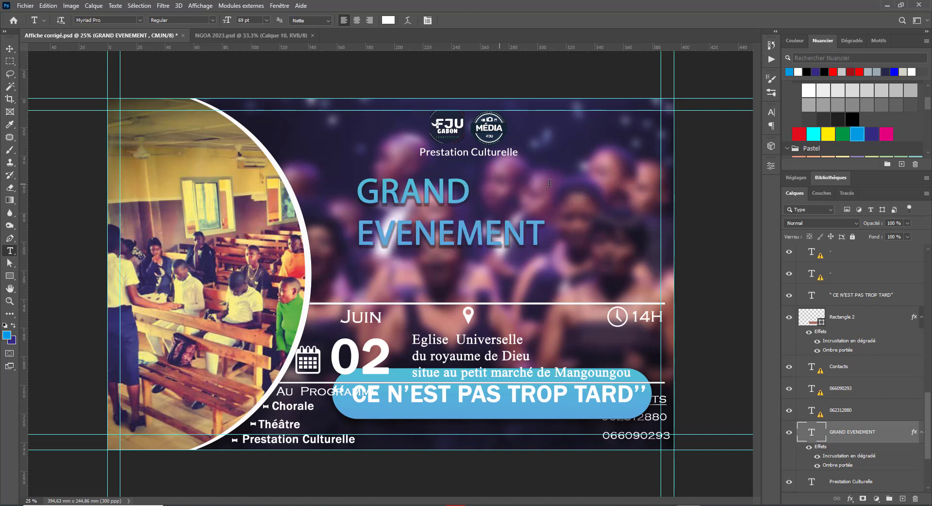
click(429, 240)
key(ctrl+a)
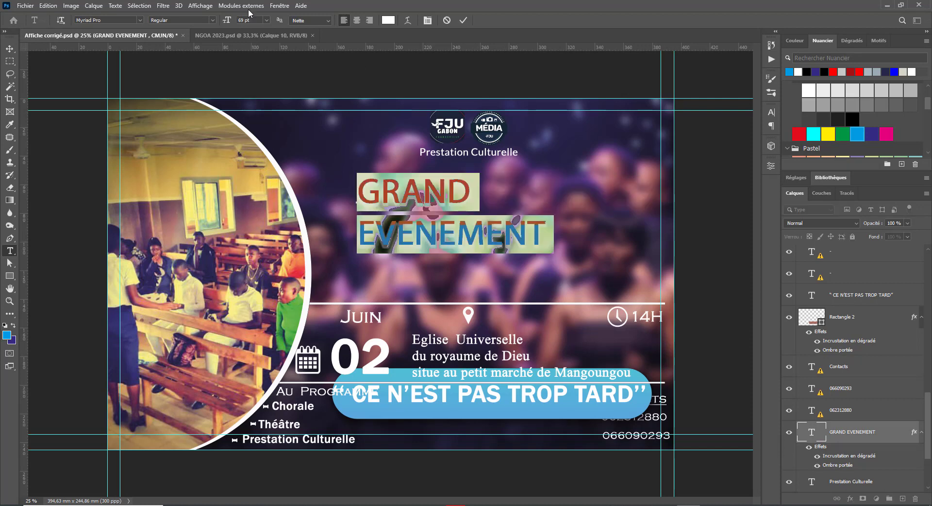
click(356, 20)
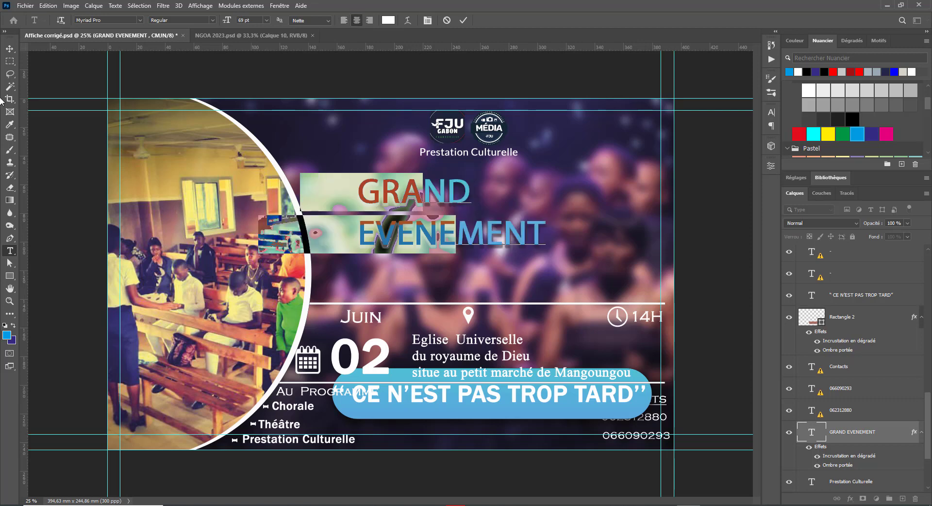
click(10, 48)
Step: Centre the title under the logos and tighten its line spacing to 53 pt
drag(481, 233, 542, 210)
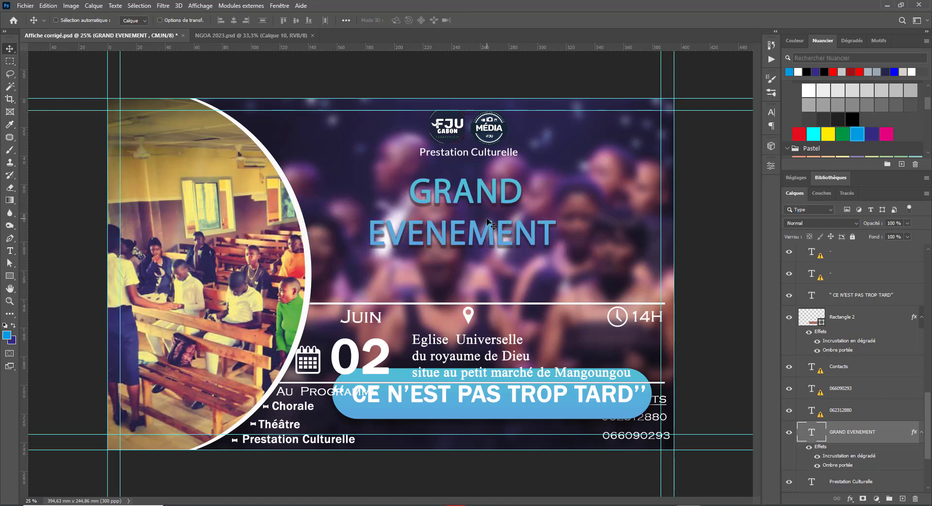
double_click(491, 233)
key(ctrl+a)
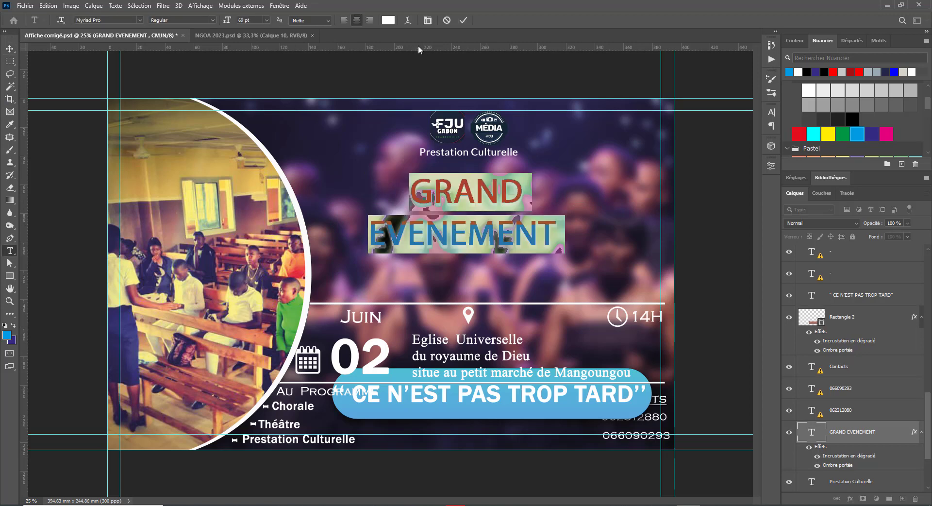
key(ctrl+t)
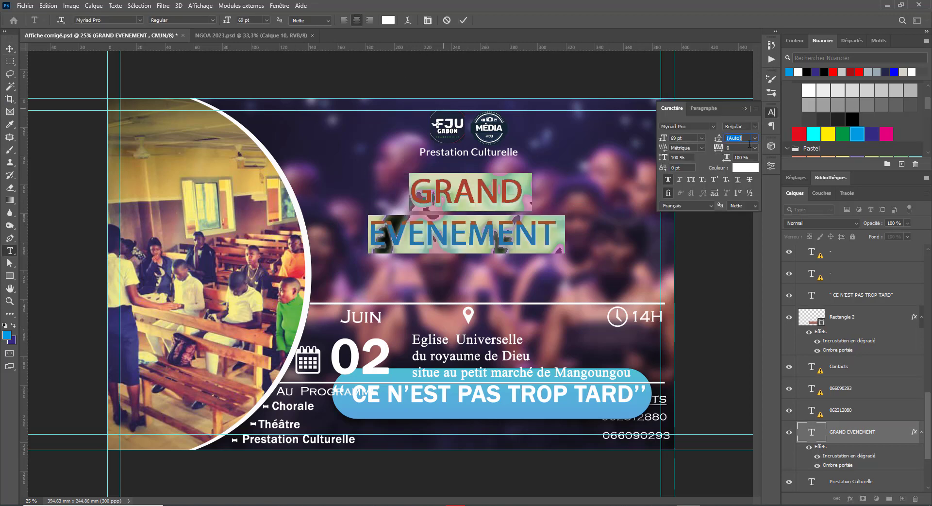
click(754, 137)
click(738, 189)
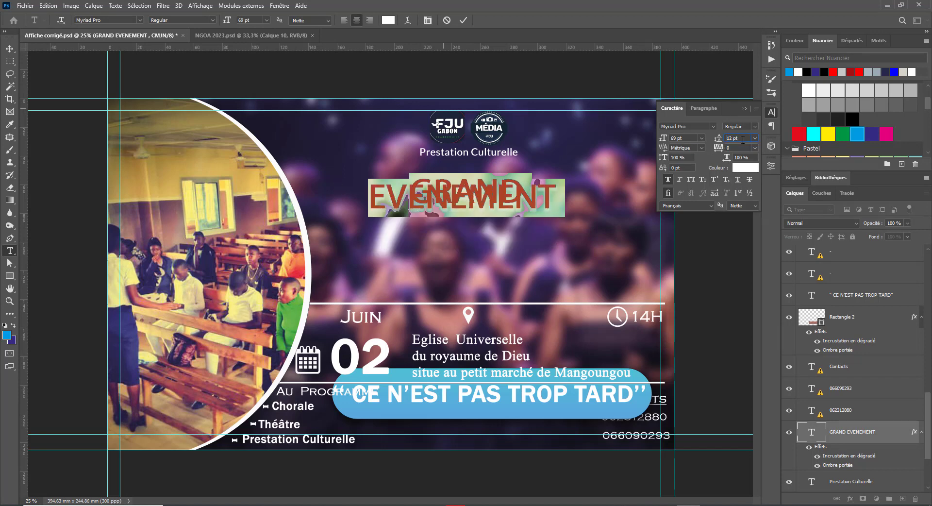
key(Up)
key(Up)
key(Up)
key(Up)
key(Up)
key(Up)
key(Up)
key(Up)
key(Up)
key(Up)
key(Up)
key(Up)
key(Up)
key(Up)
key(Up)
key(Up)
key(Up)
key(Up)
key(Up)
key(Up)
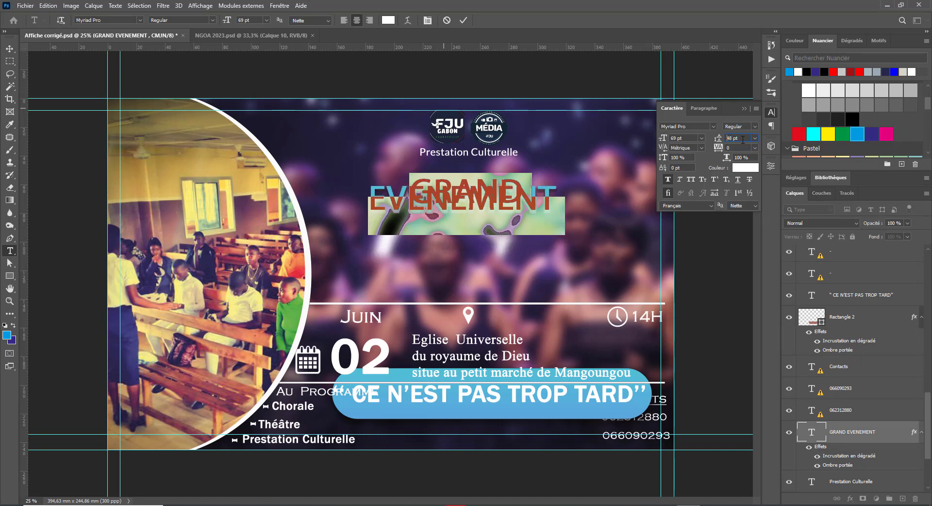
key(Up)
key(Up)
key(Up)
key(Up)
key(Up)
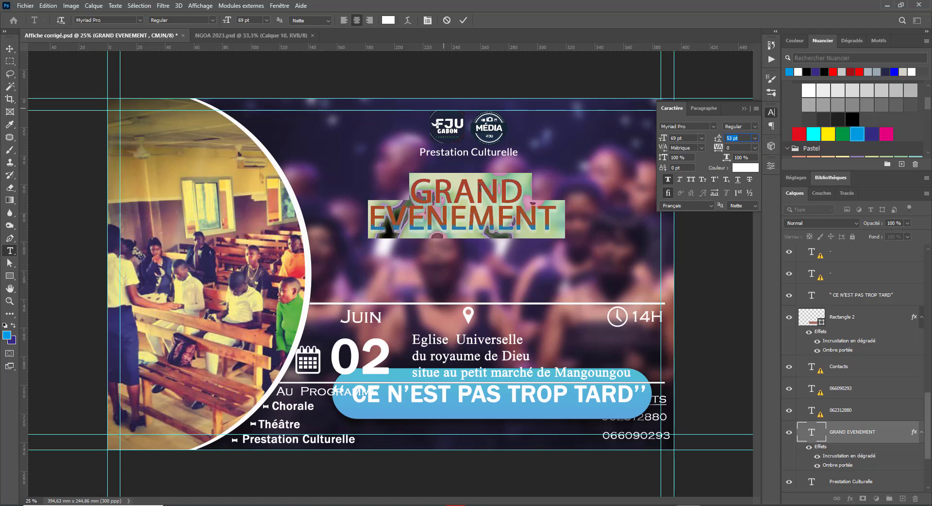
click(9, 49)
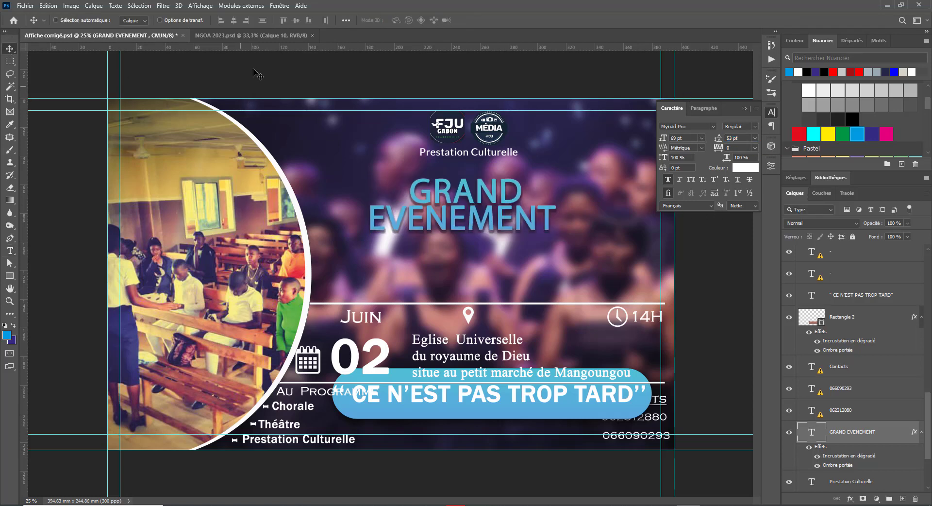
Step: Set the GRAND EVENEMENT headline in Lato Black
click(699, 128)
text(at)
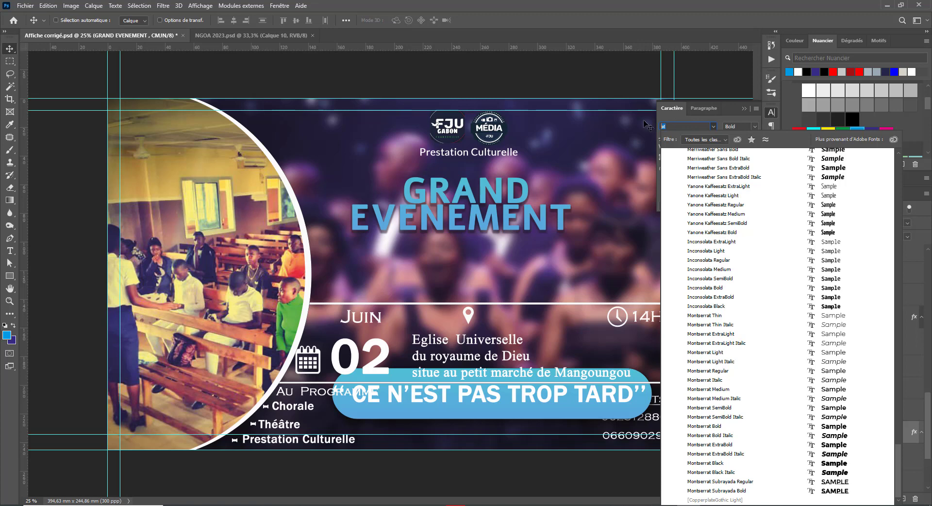
text(o)
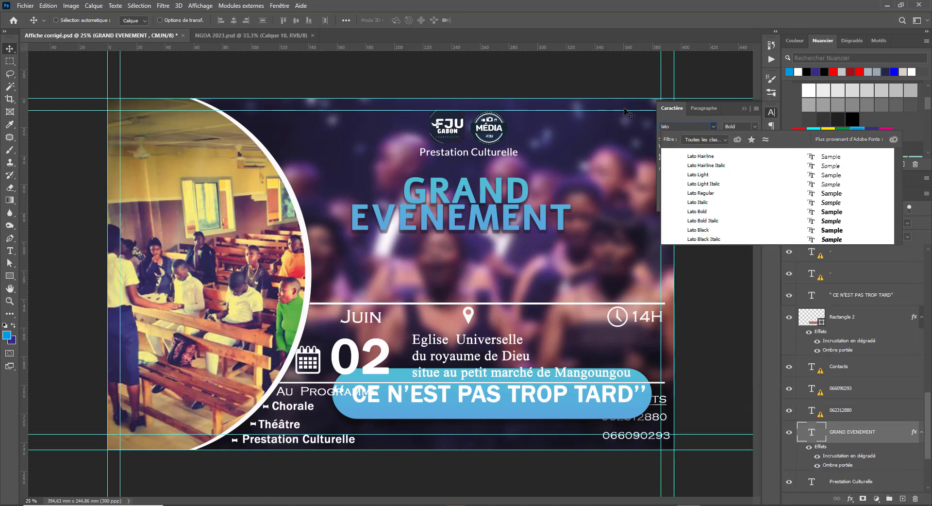
click(834, 232)
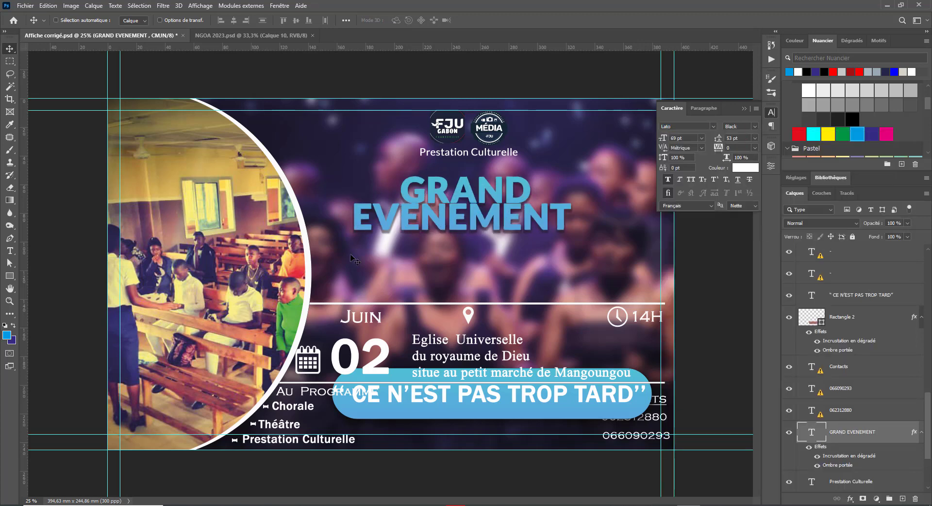
Step: Enlarge the headline to 86 pt with 75 pt leading and shift it right to recentre
double_click(444, 215)
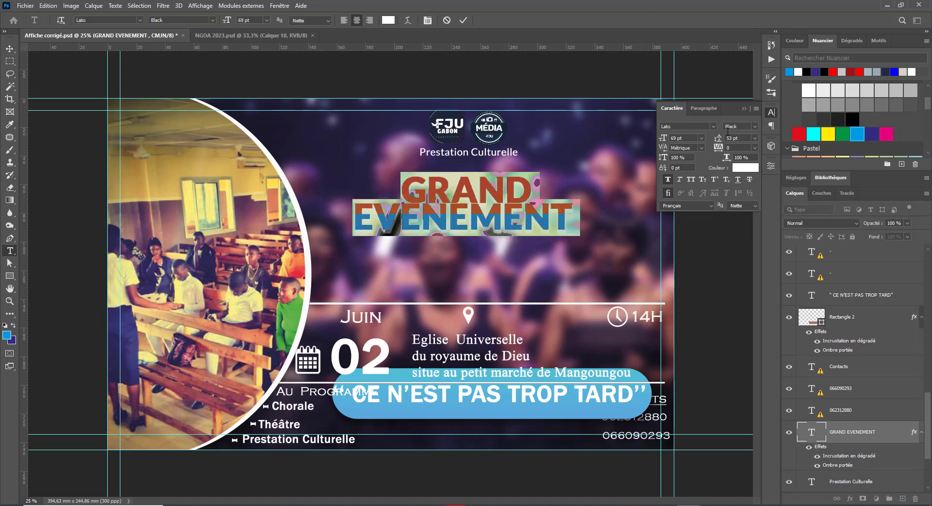
key(Up)
key(Up)
key(Up)
key(Up)
key(Up)
key(Up)
key(Up)
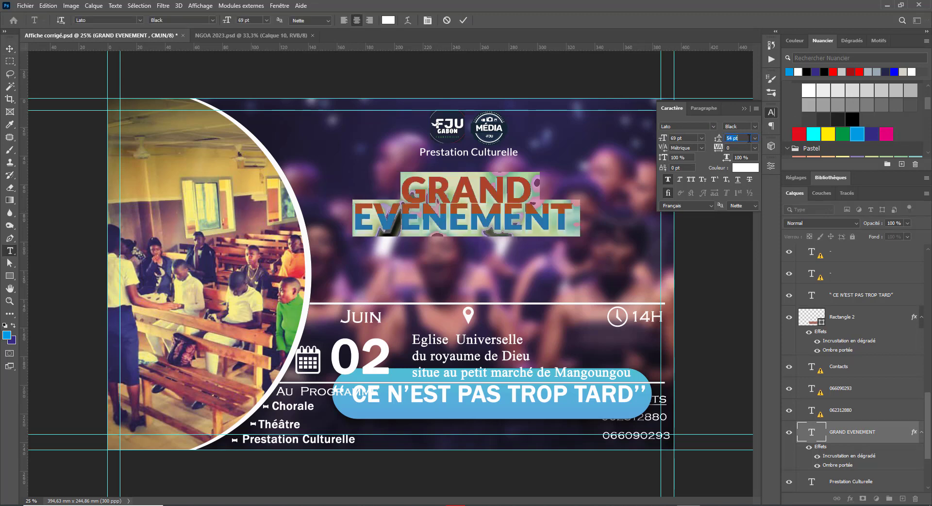
click(690, 138)
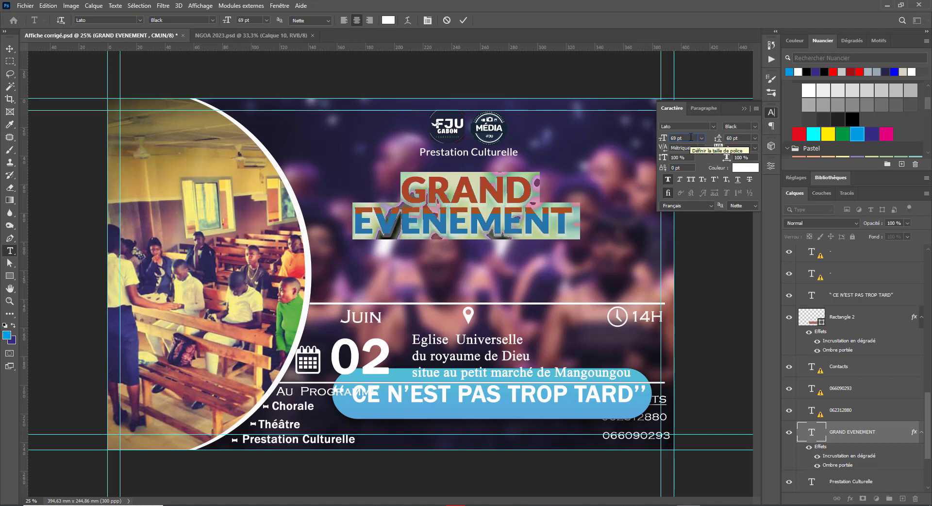
key(Up)
key(Up)
key(Up)
key(Up)
key(Up)
key(Up)
key(Up)
key(Up)
key(Up)
key(Up)
key(Up)
key(Up)
key(Up)
key(Up)
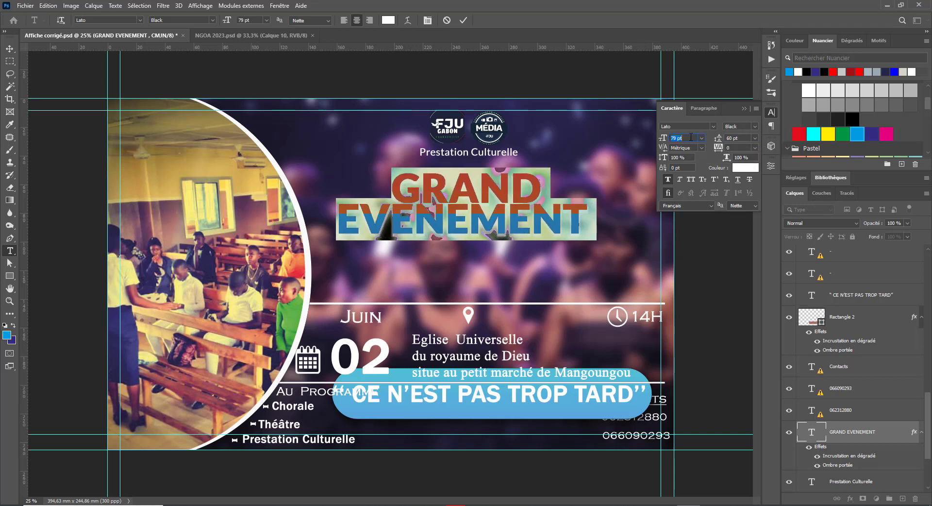
key(Up)
key(Up)
key(Up)
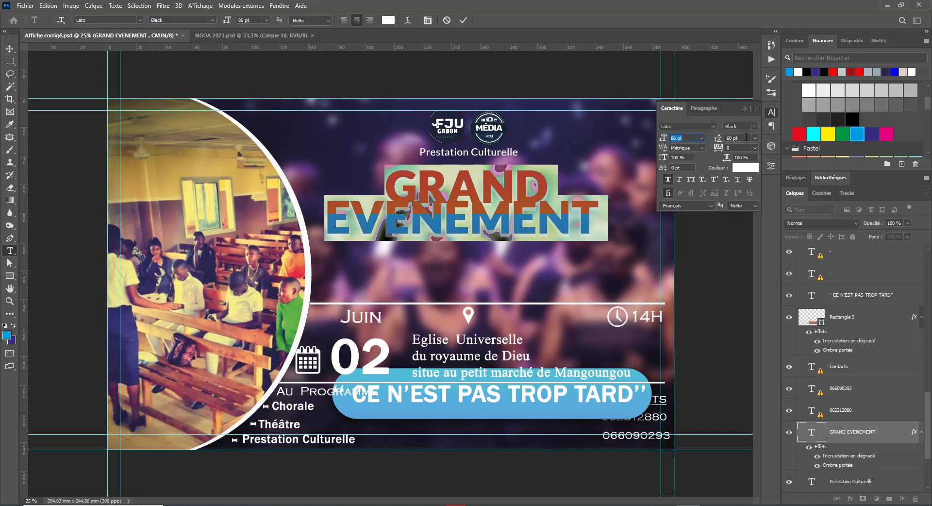
click(746, 138)
key(Up)
key(Up)
key(Up)
key(Up)
key(Up)
key(Up)
key(Up)
key(Up)
key(Up)
key(Up)
key(Up)
key(Up)
key(Up)
key(Up)
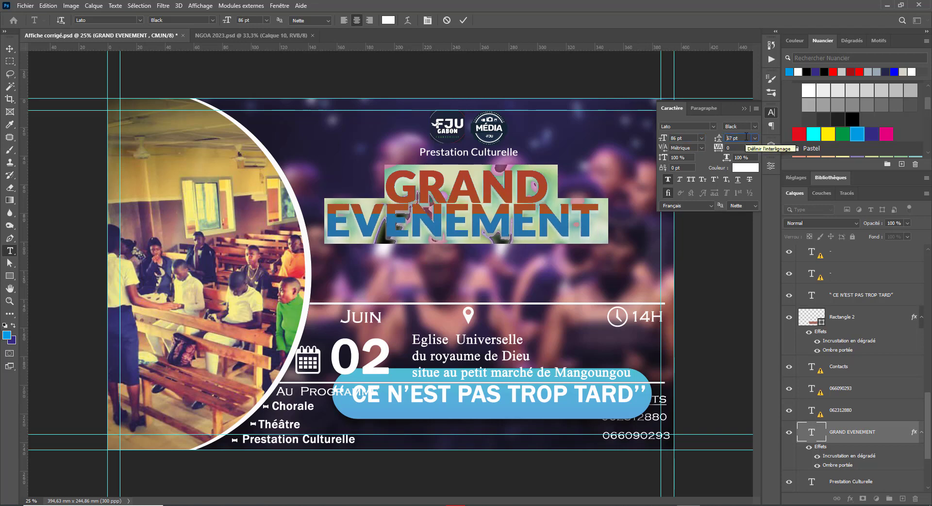
key(Up)
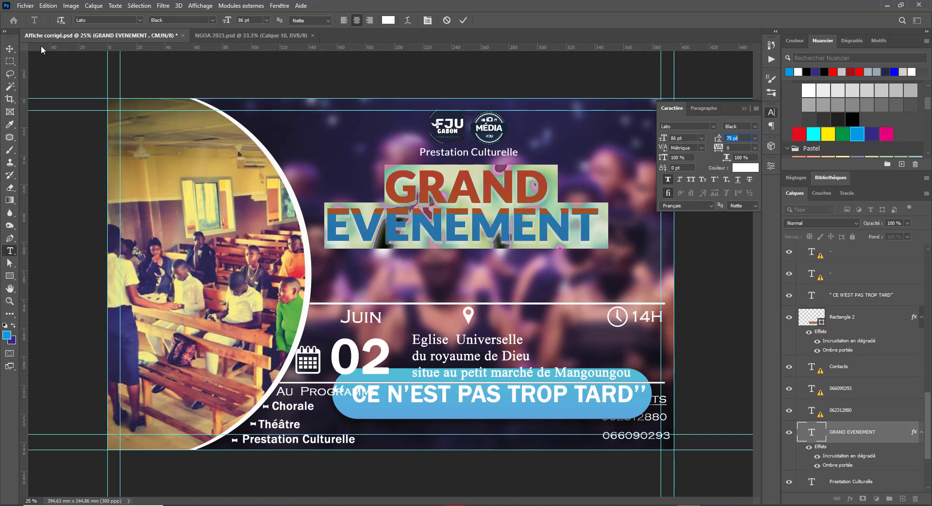
click(10, 48)
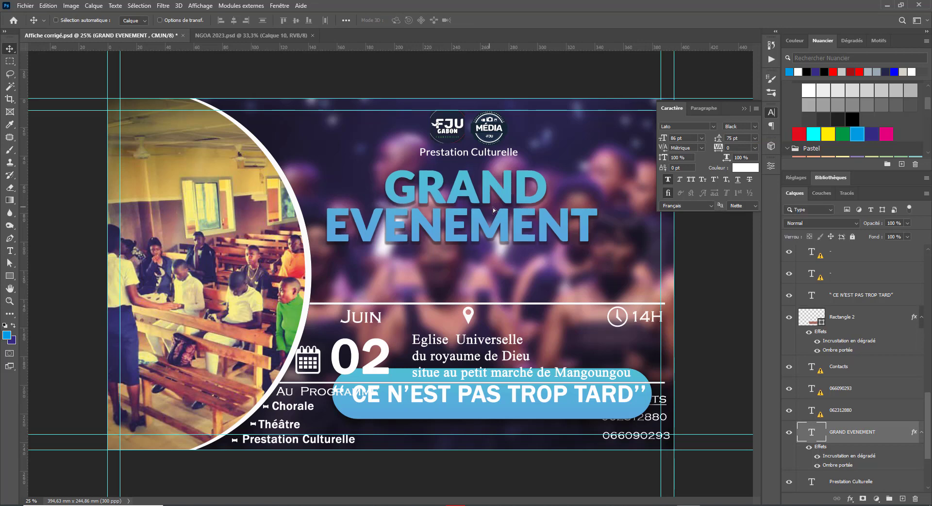
drag(494, 209, 513, 209)
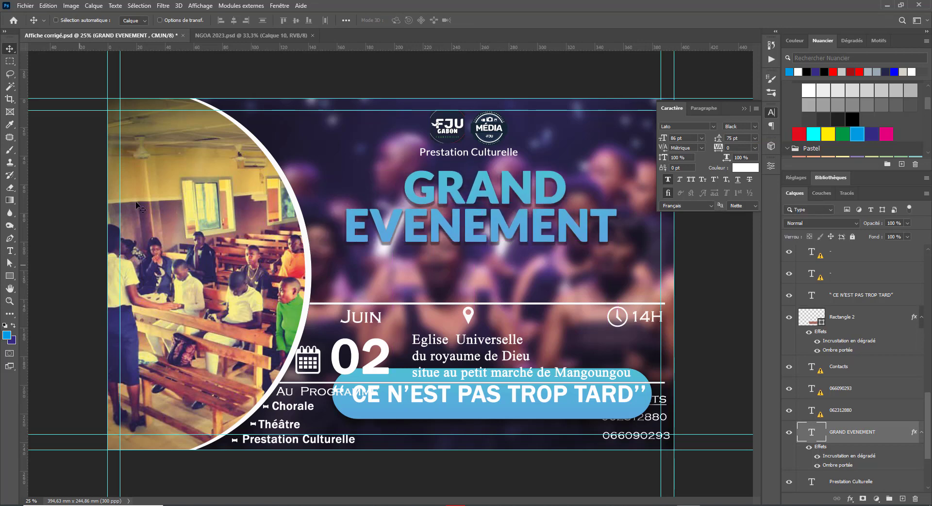
Step: Select the Prestation Culturelle text layer and raise it higher in the layer stack
right_click(447, 131)
click(486, 137)
right_click(498, 130)
click(510, 138)
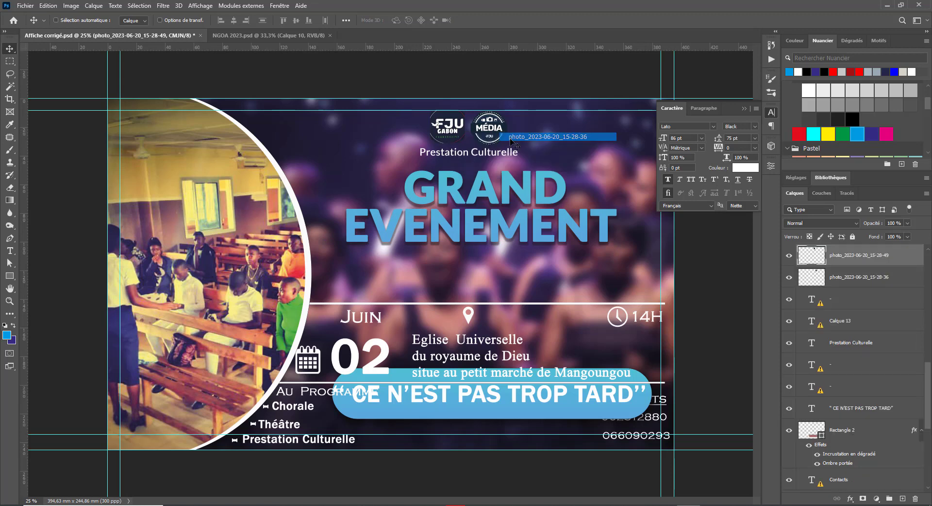
right_click(483, 154)
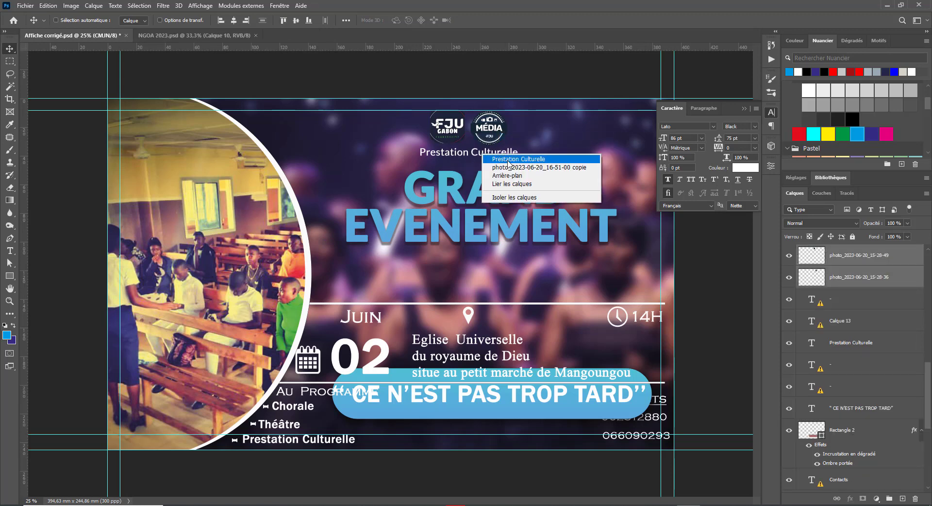
shift+click(507, 160)
scroll(896, 339, up, 3)
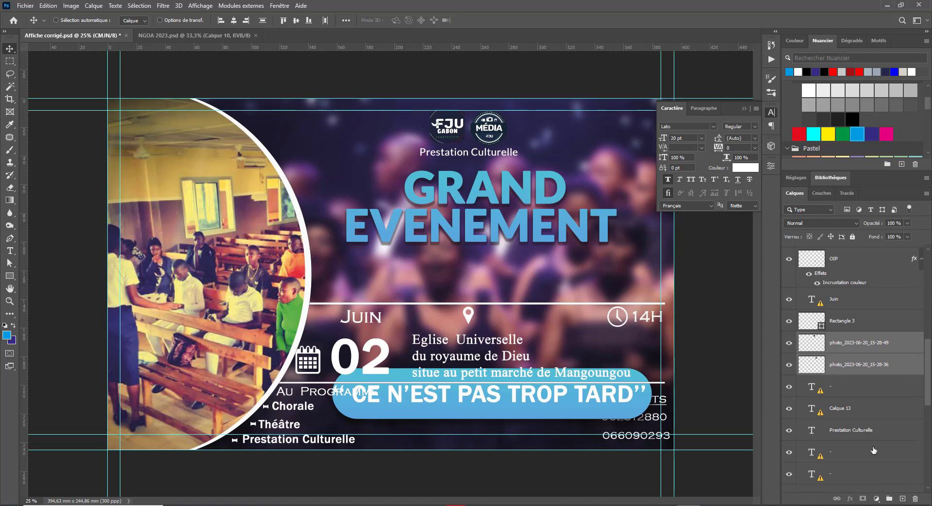
right_click(461, 154)
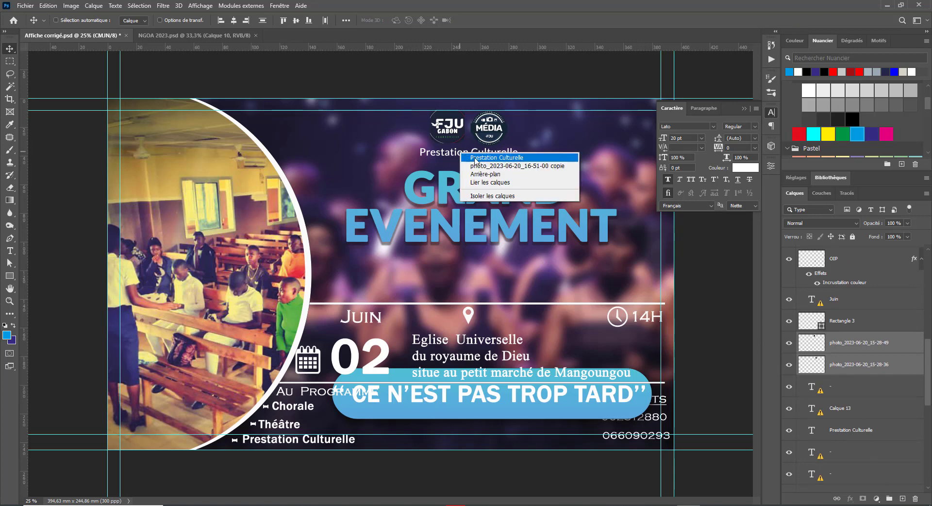
click(486, 159)
scroll(844, 464, down, 2)
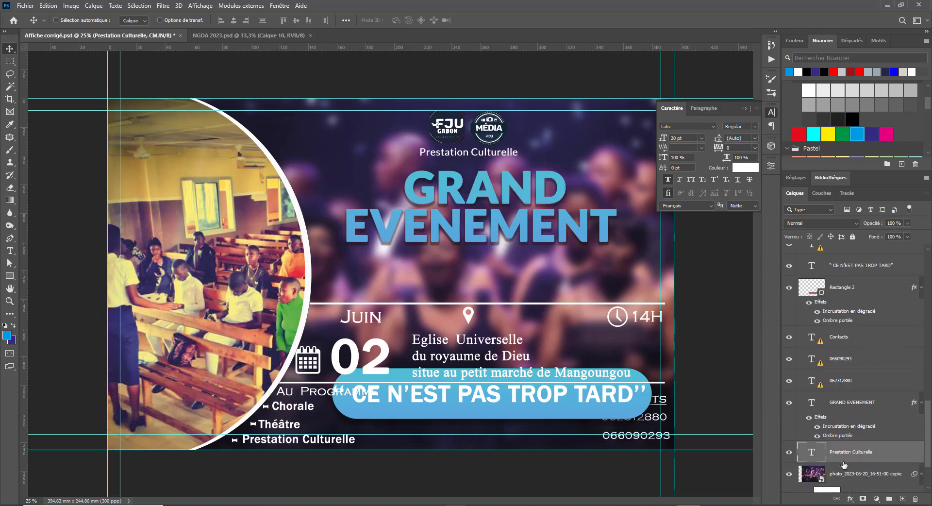
drag(849, 454, 873, 336)
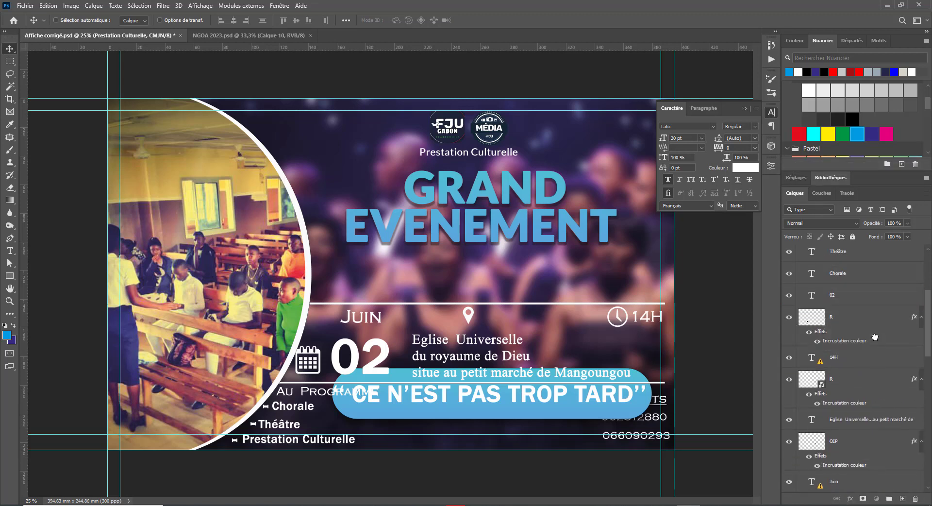
Step: Group the two logo photo layers, including the MÉDIA logo, into a group named LOGO
right_click(444, 130)
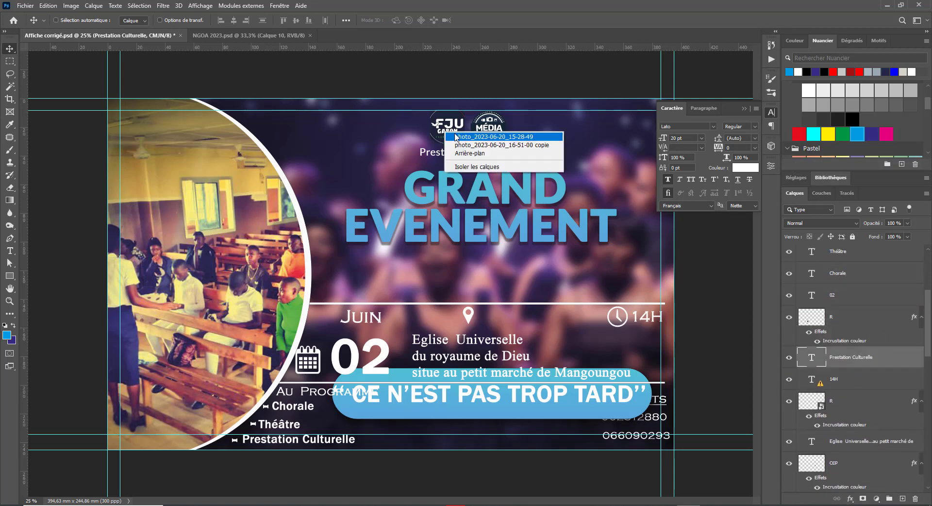
click(485, 140)
scroll(860, 474, down, 2)
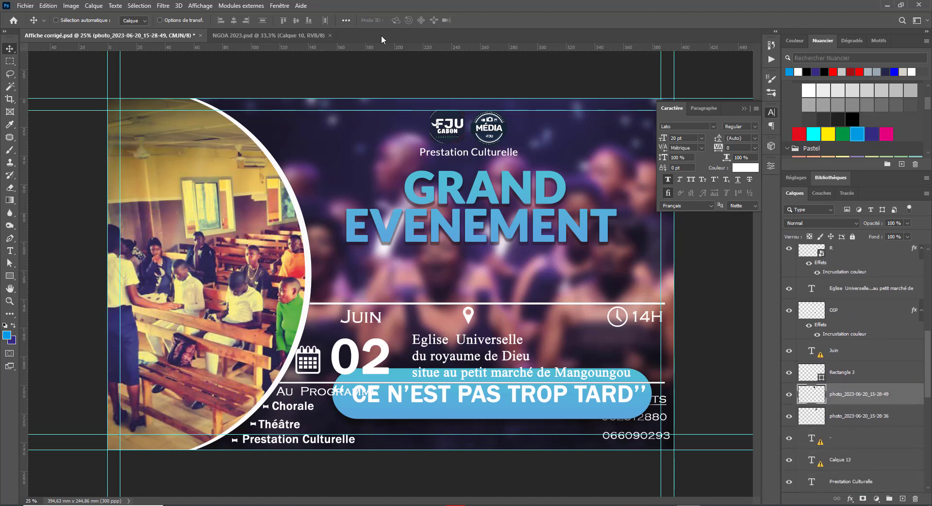
right_click(487, 133)
shift+click(502, 140)
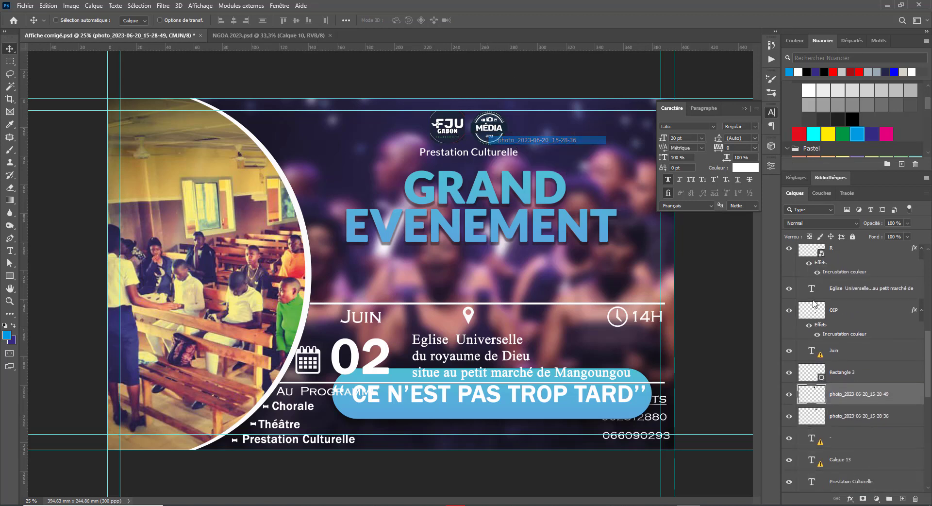
click(889, 498)
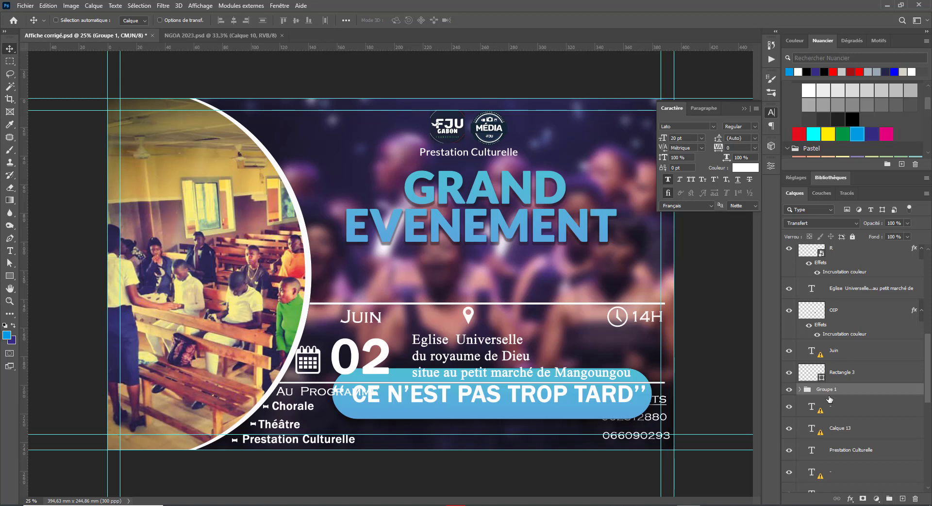
double_click(827, 390)
text(LOGO)
key(Return)
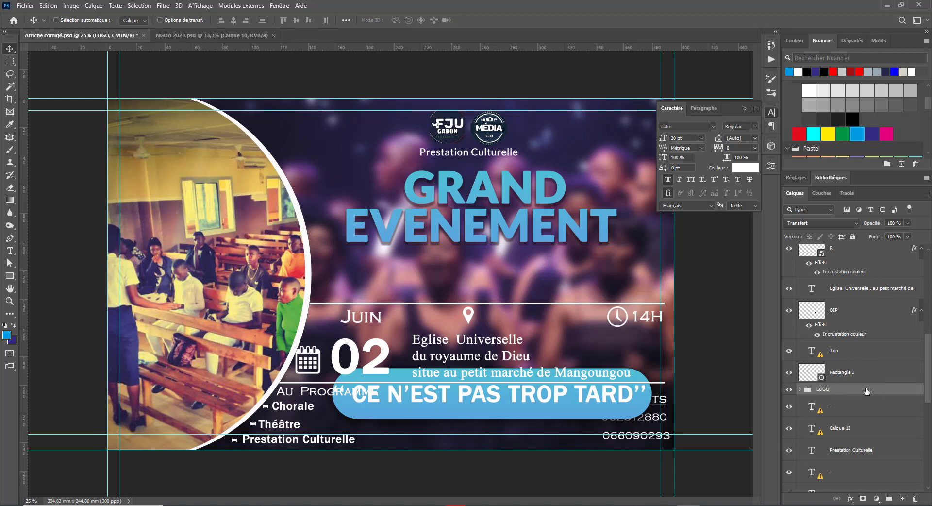
Step: Move the LOGO group to the top of the stack with Prestation Culturelle just below it
drag(866, 391, 857, 263)
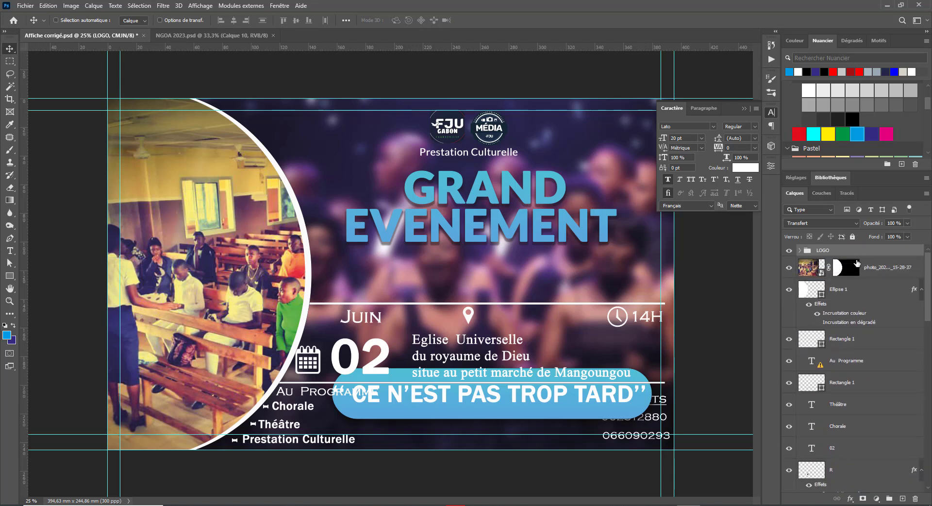
click(790, 251)
click(790, 251)
right_click(465, 152)
click(480, 156)
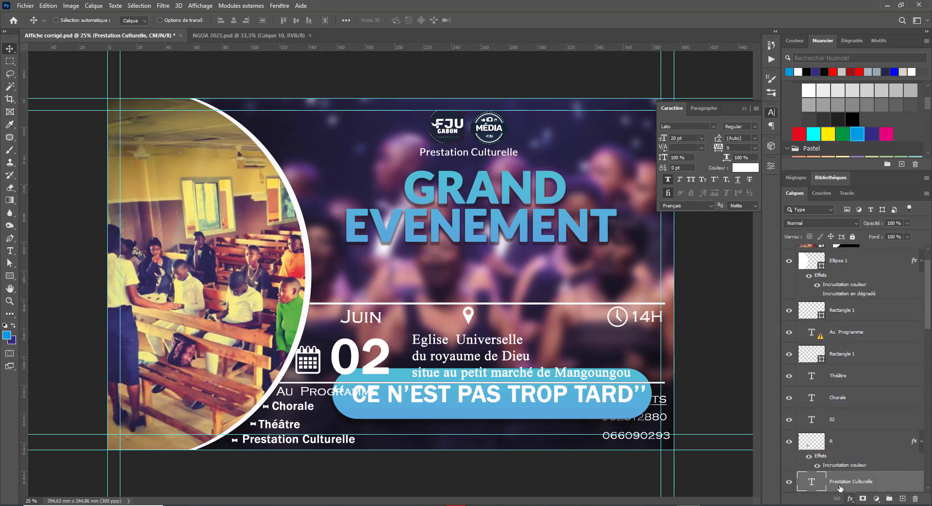
drag(830, 212, 837, 273)
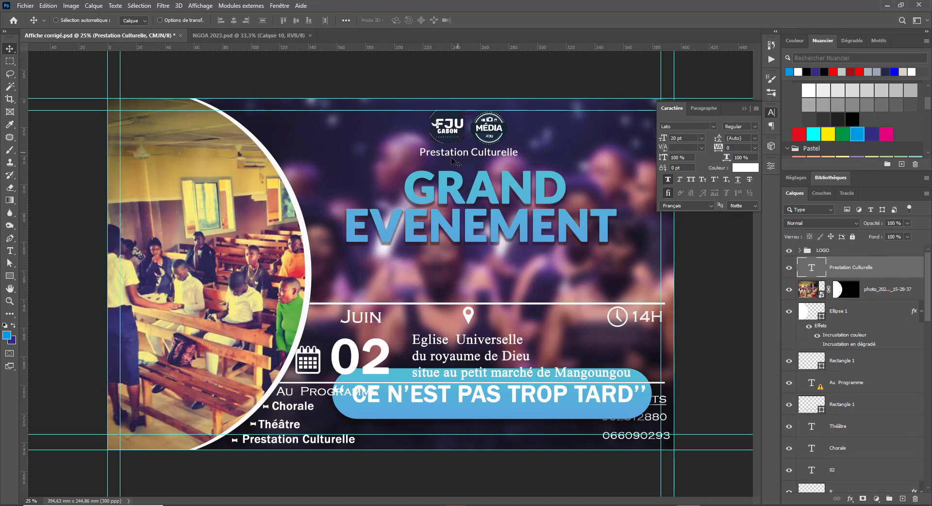
right_click(474, 207)
click(495, 217)
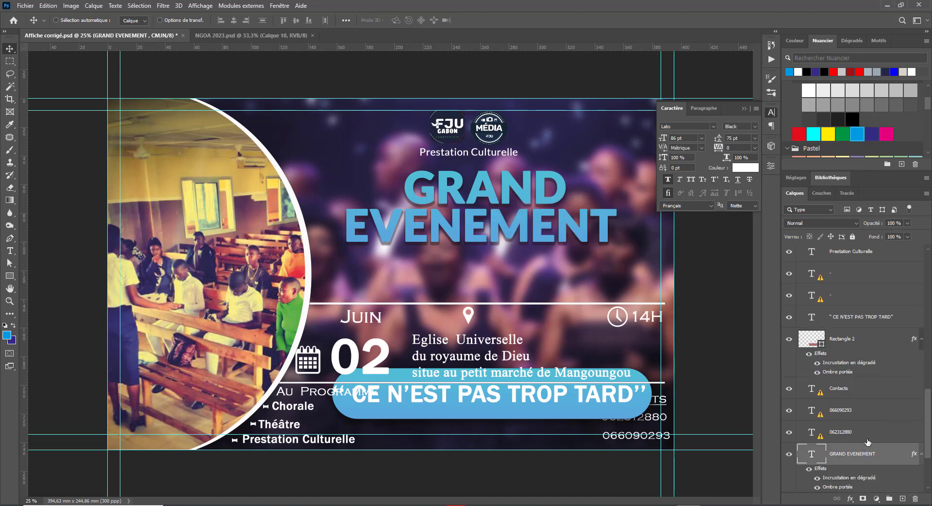
scroll(849, 451, down, 1)
scroll(849, 450, down, 1)
click(808, 446)
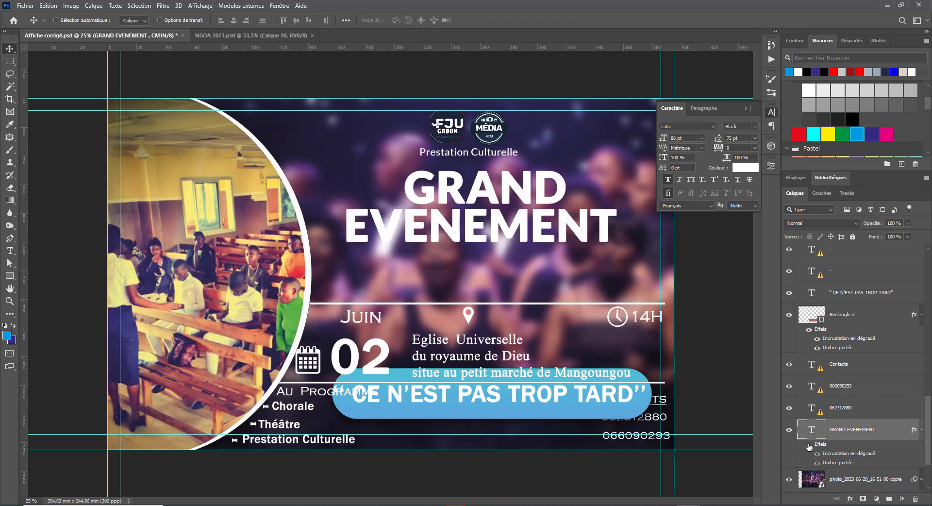
click(808, 446)
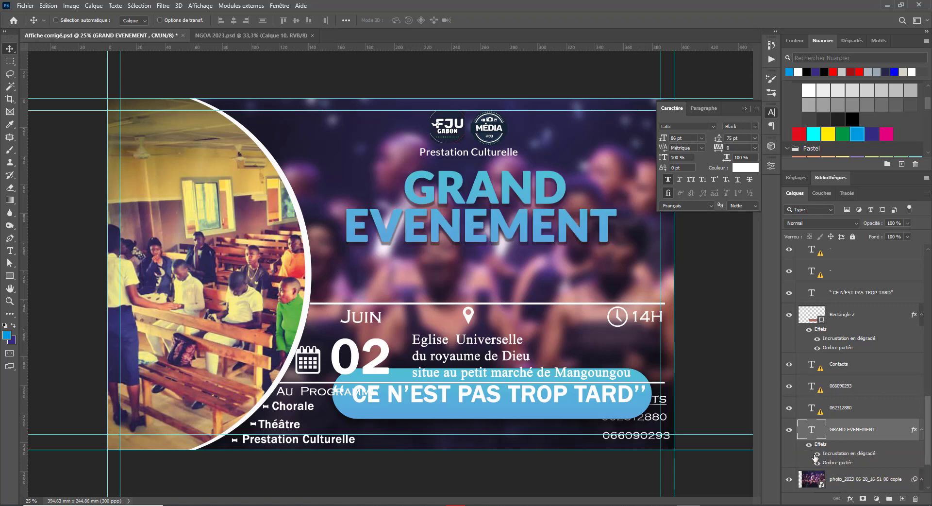
click(815, 454)
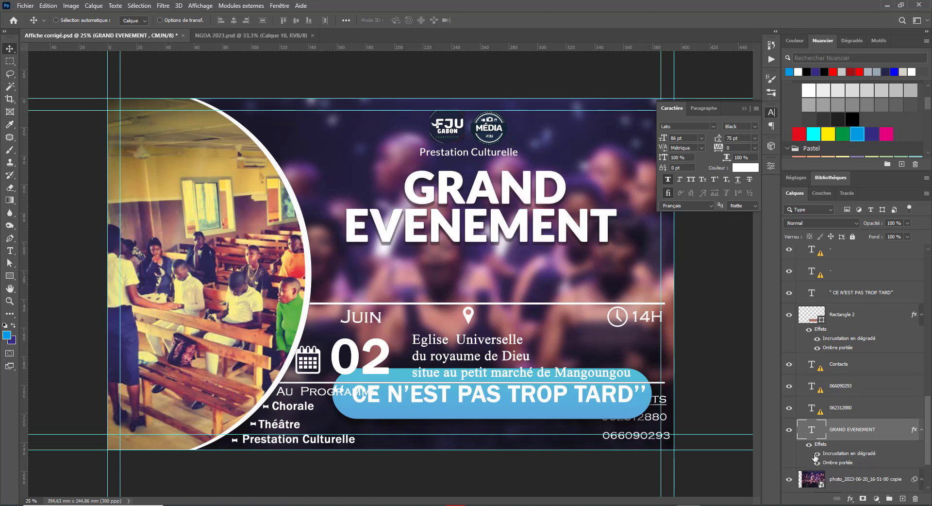
click(816, 453)
click(817, 462)
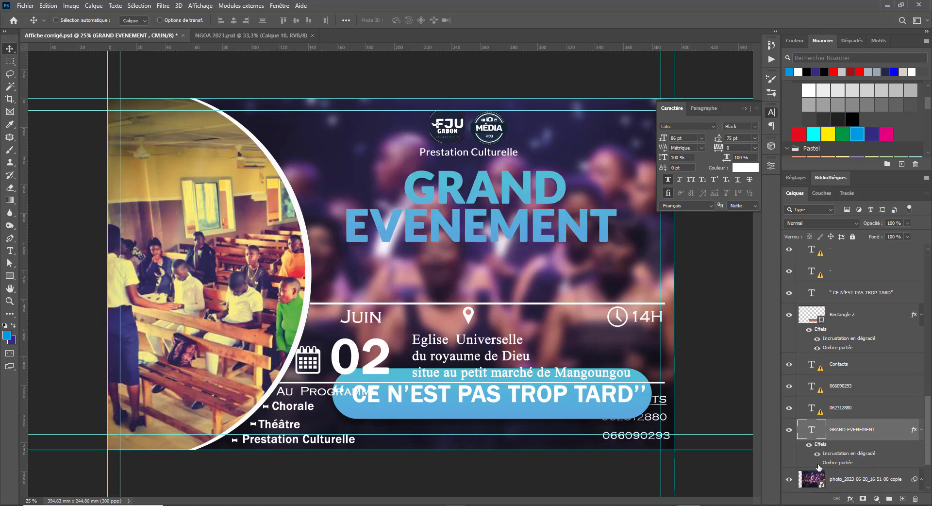
click(817, 463)
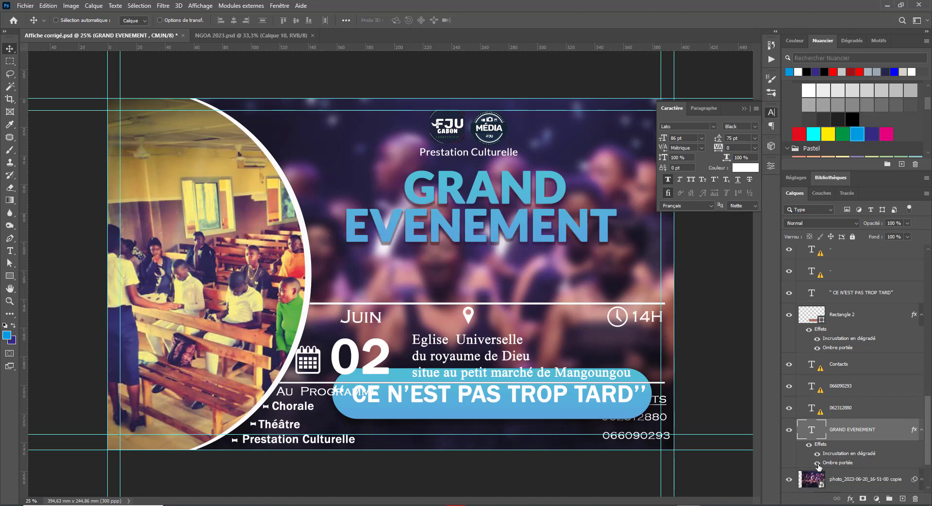
click(817, 463)
click(817, 463)
click(818, 463)
click(817, 463)
key(ctrl+minus)
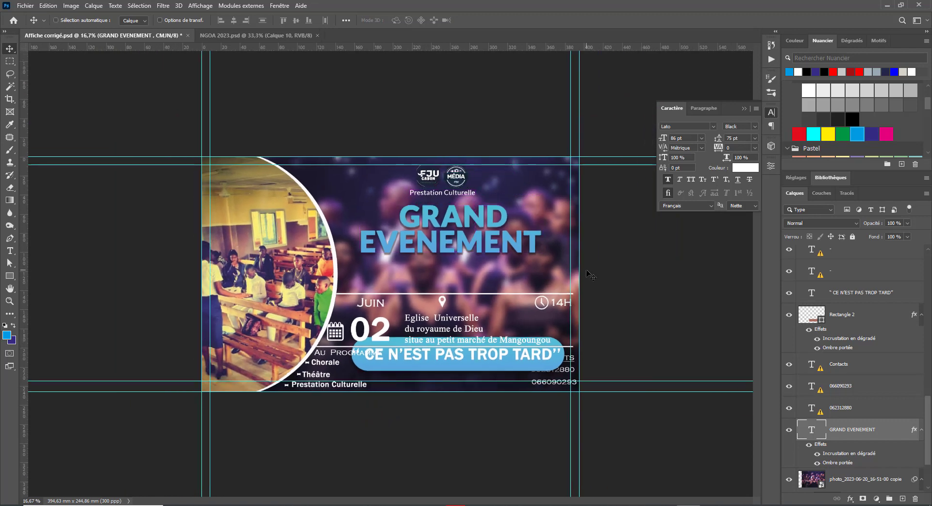
key(ctrl+minus)
key(ctrl+minus)
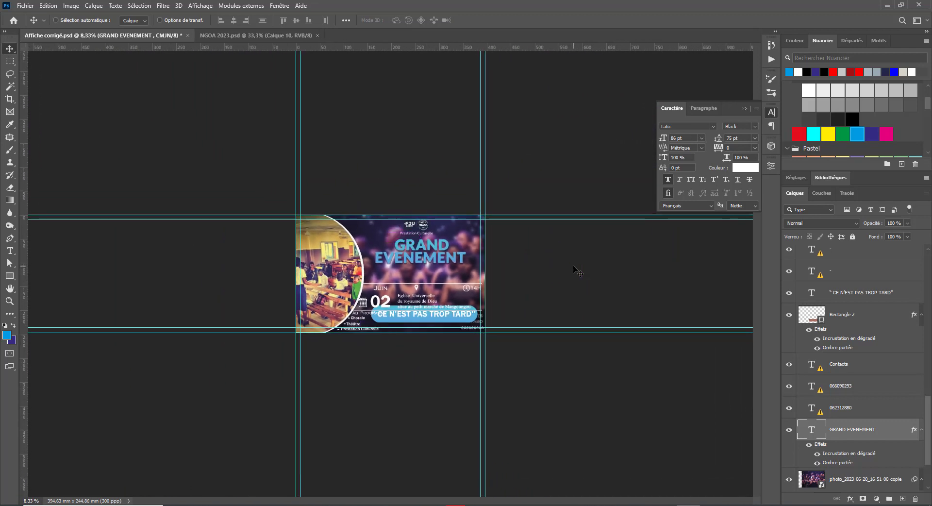
key(ctrl+plus)
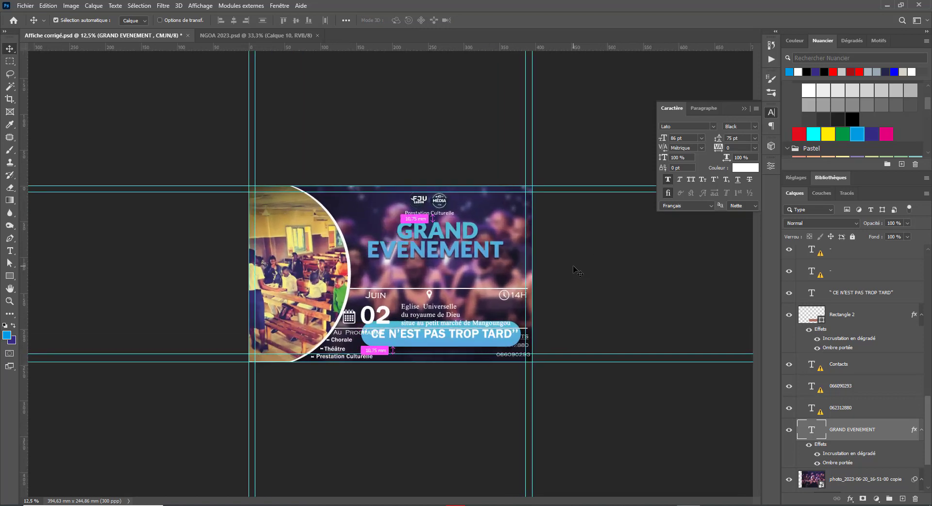
click(809, 446)
key(ctrl+minus)
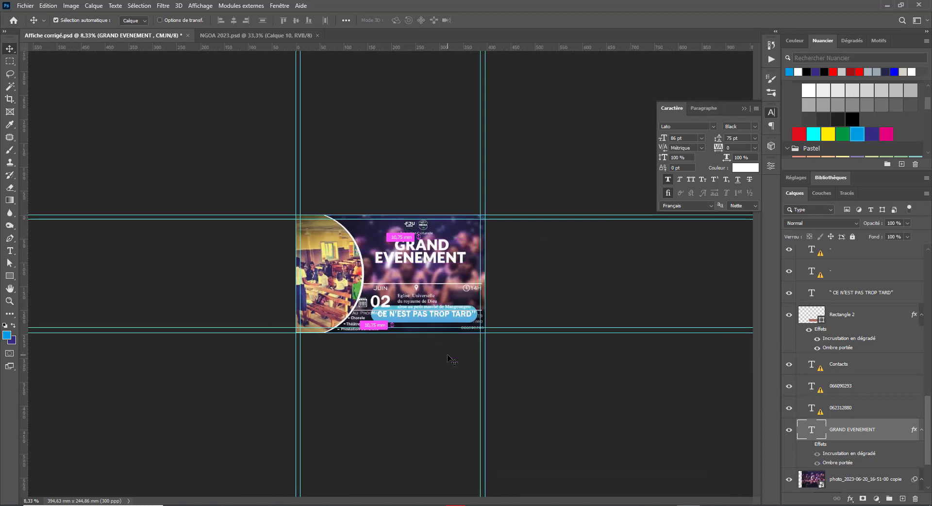
scroll(390, 214, up, 3)
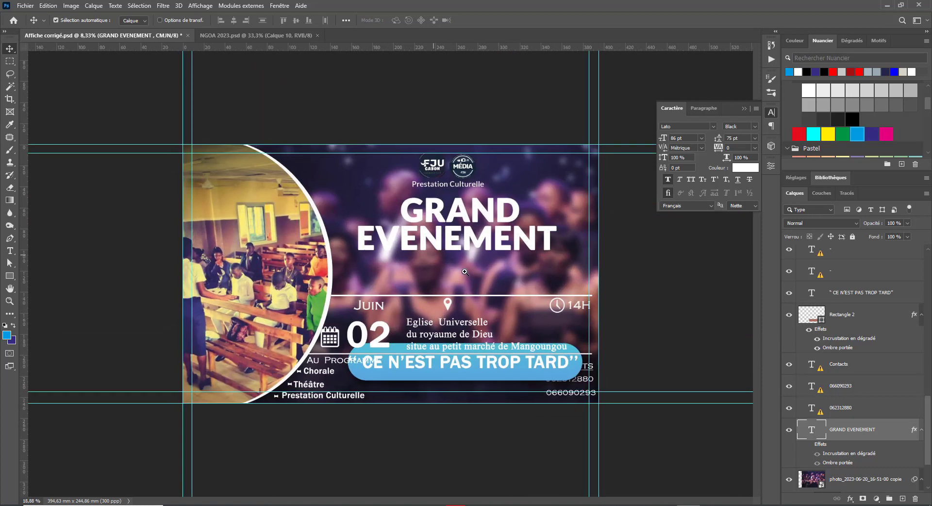
click(808, 444)
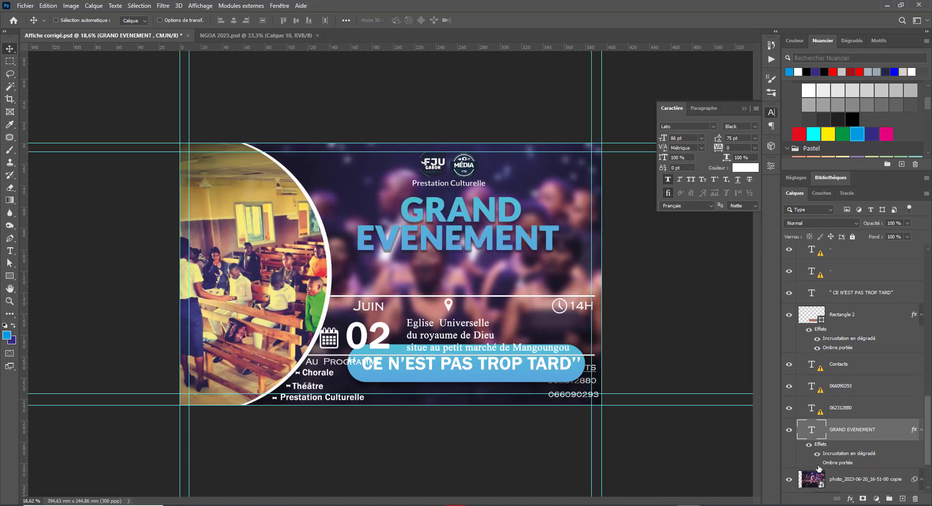
click(817, 464)
Step: Change the title's gradient overlay to the Bleu_23 preset from the blue gradients
double_click(836, 455)
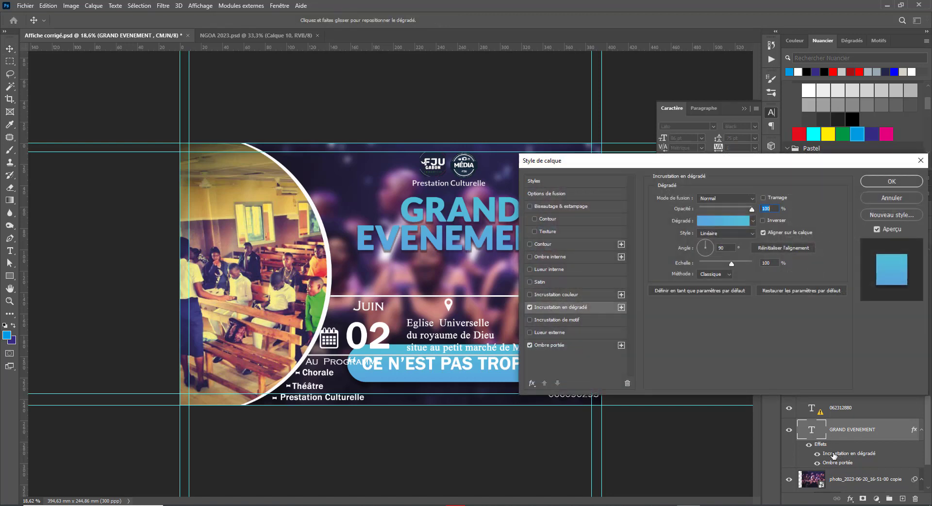
click(724, 220)
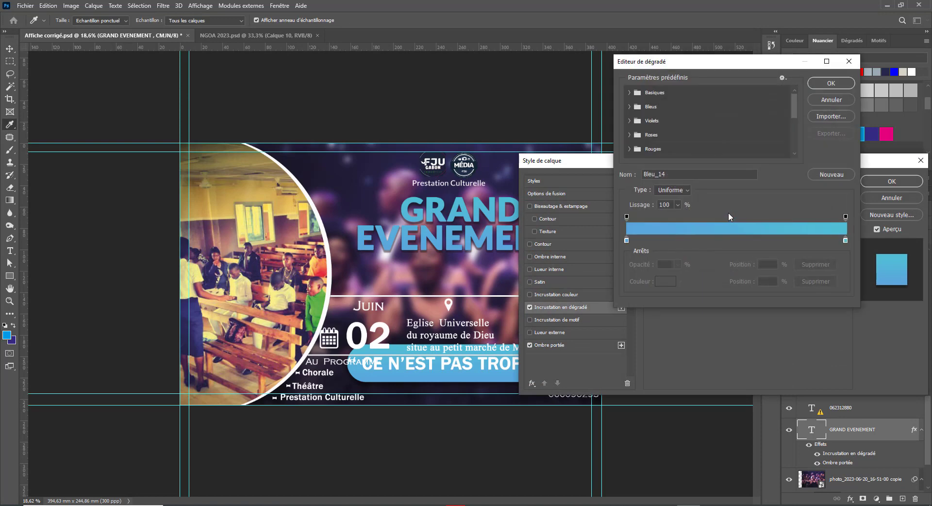
click(629, 106)
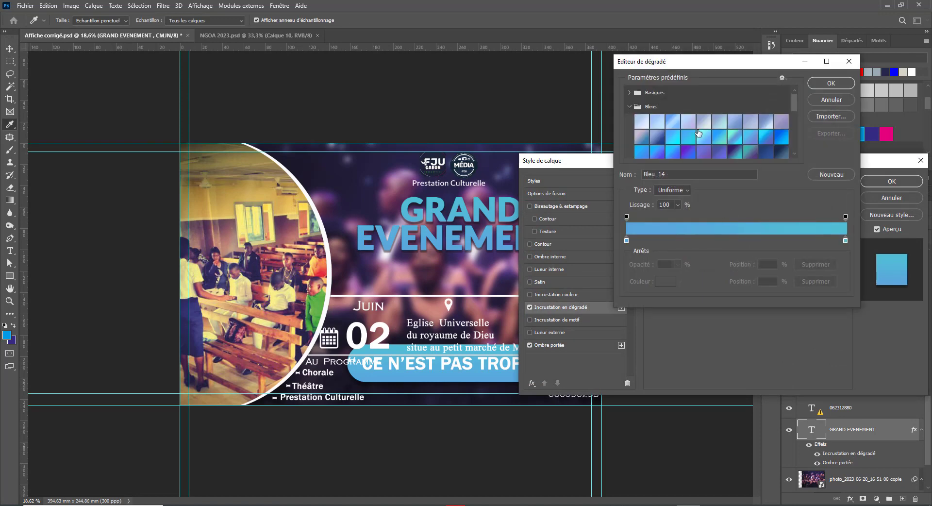
click(656, 137)
click(717, 142)
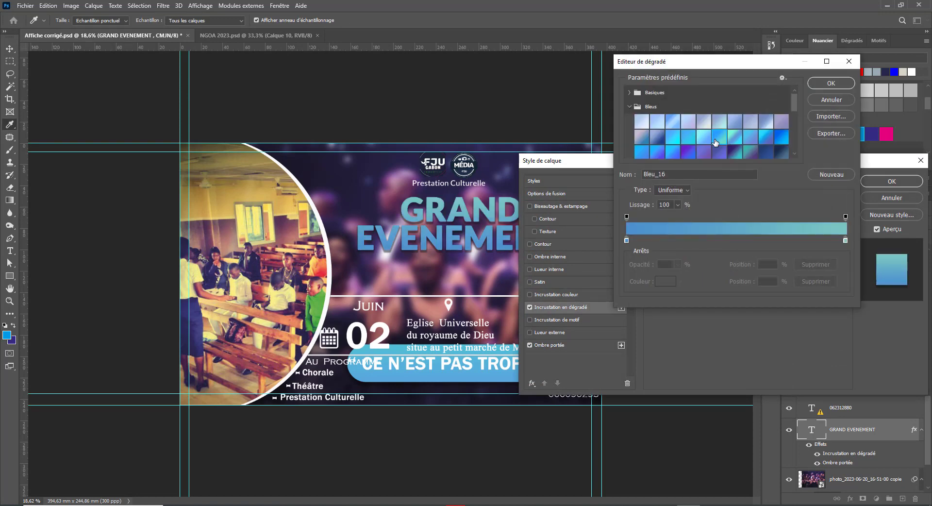
click(731, 140)
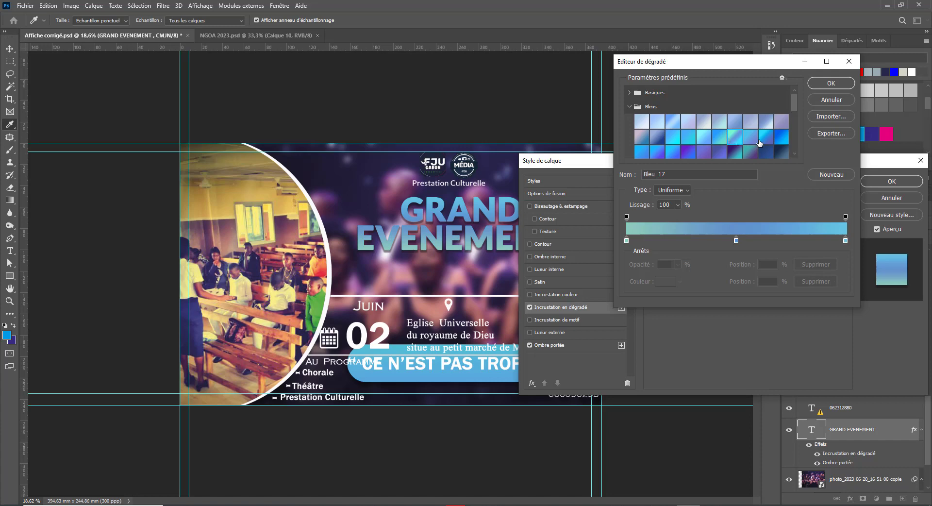
click(781, 140)
scroll(677, 146, down, 1)
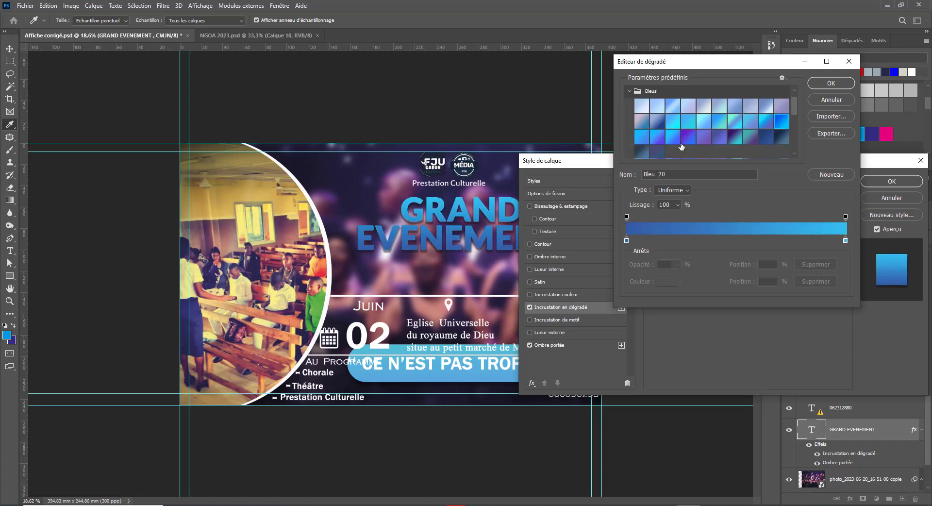
click(672, 134)
click(830, 84)
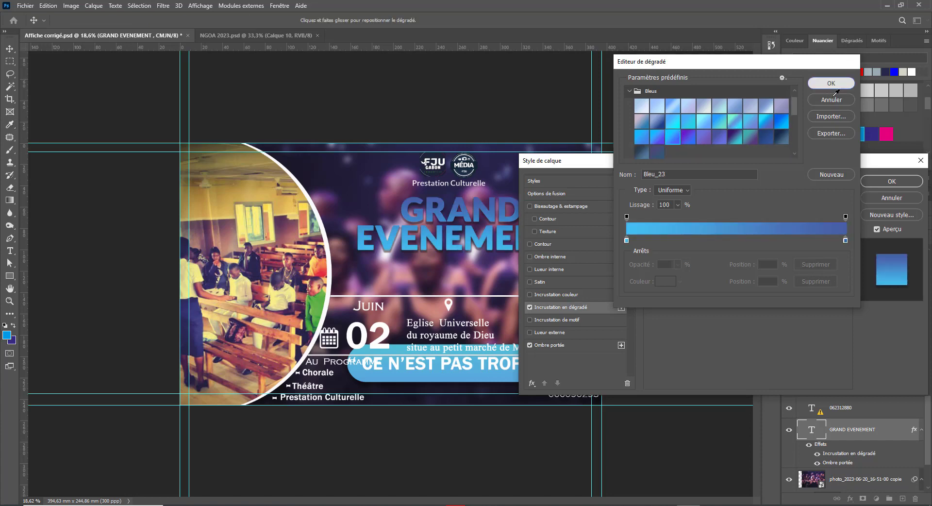
Step: Set the title gradient angle to 39° with slightly lower opacity and apply it
drag(575, 163, 264, 278)
mouse_move(398, 362)
mouse_down()
mouse_move(394, 371)
mouse_move(407, 357)
mouse_up()
drag(441, 323, 423, 326)
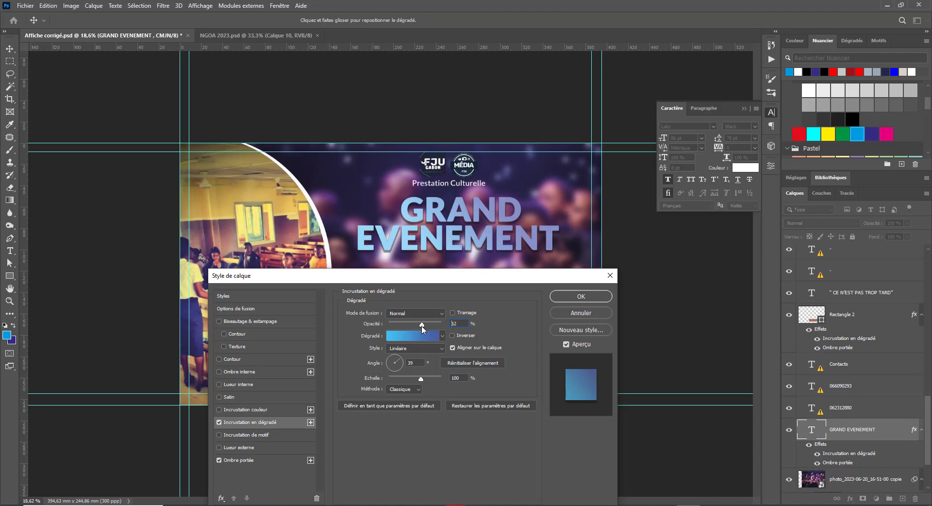
click(581, 296)
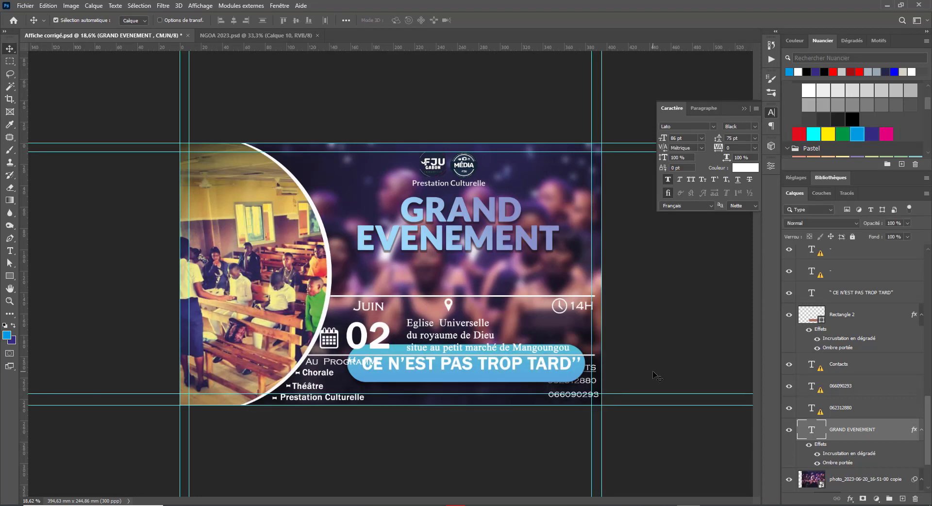
Step: Select the slogan text and its banner rectangle and move them up under GRAND EVENEMENT
key(ctrl+minus)
key(ctrl+minus)
key(ctrl+minus)
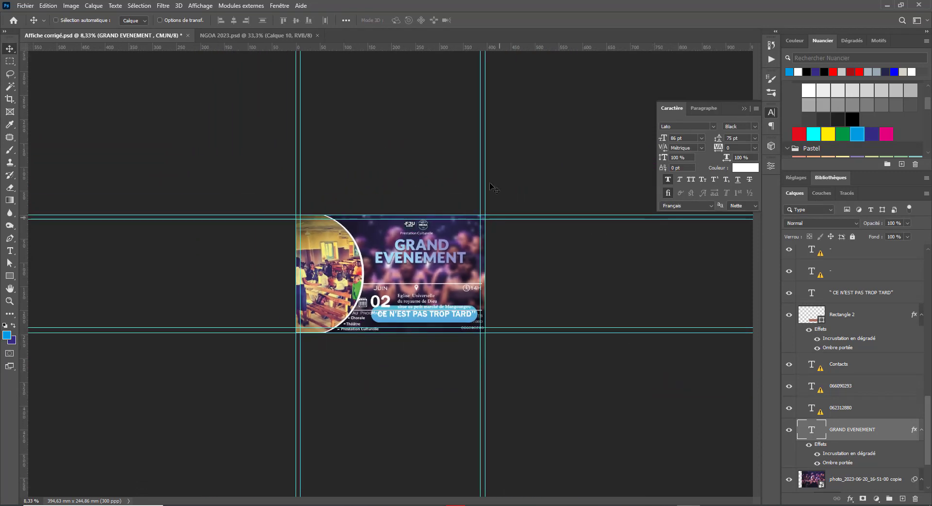
drag(381, 238, 441, 288)
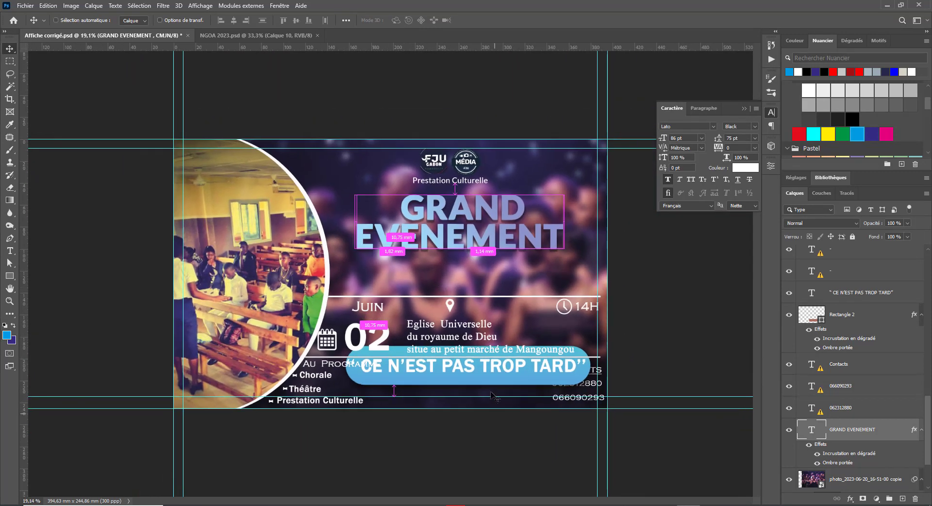
right_click(443, 370)
click(495, 374)
right_click(435, 380)
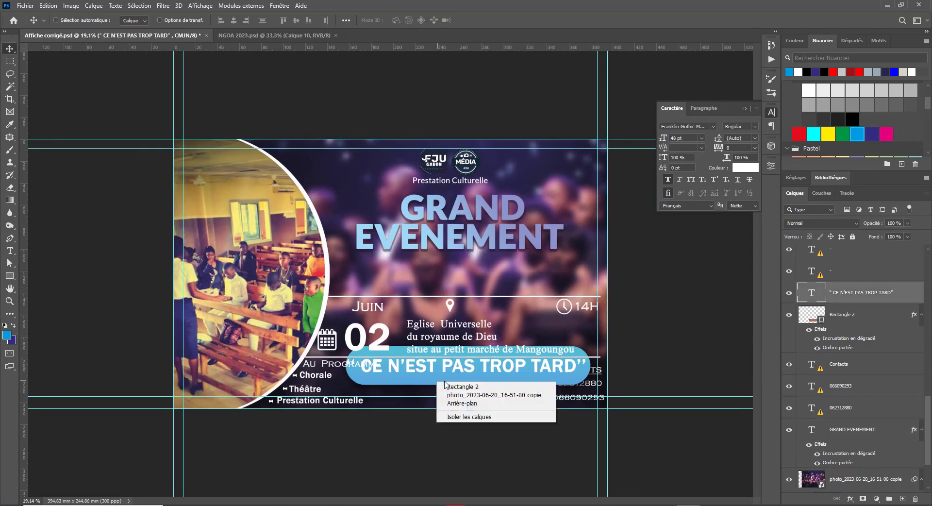
shift+click(466, 385)
drag(461, 342, 478, 256)
Step: Scale the slogan and banner down to about 70%, then select the banner rectangle
key(ctrl)
key(ctrl+t)
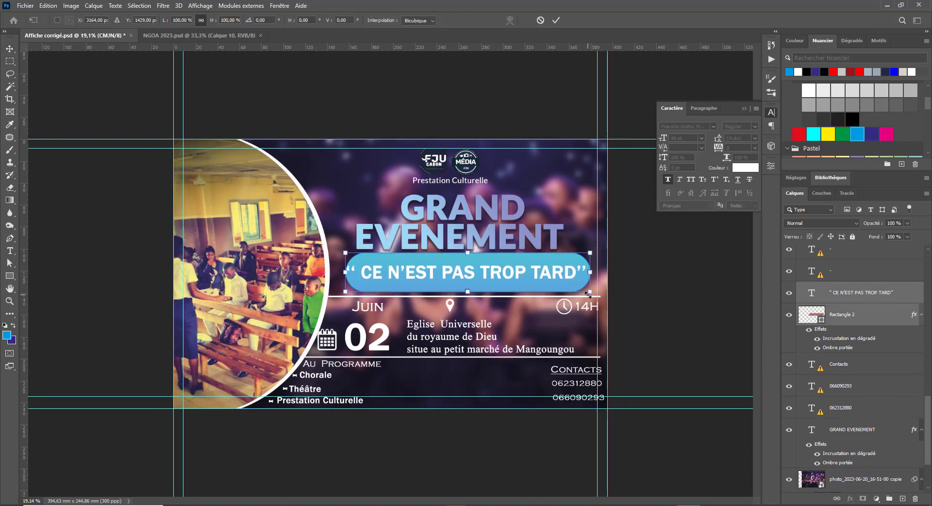
drag(590, 291, 512, 281)
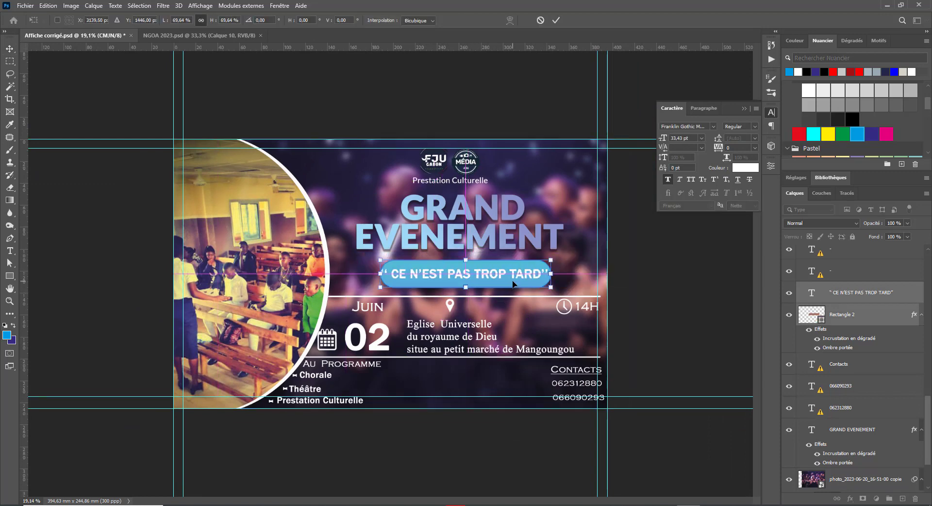
key(Return)
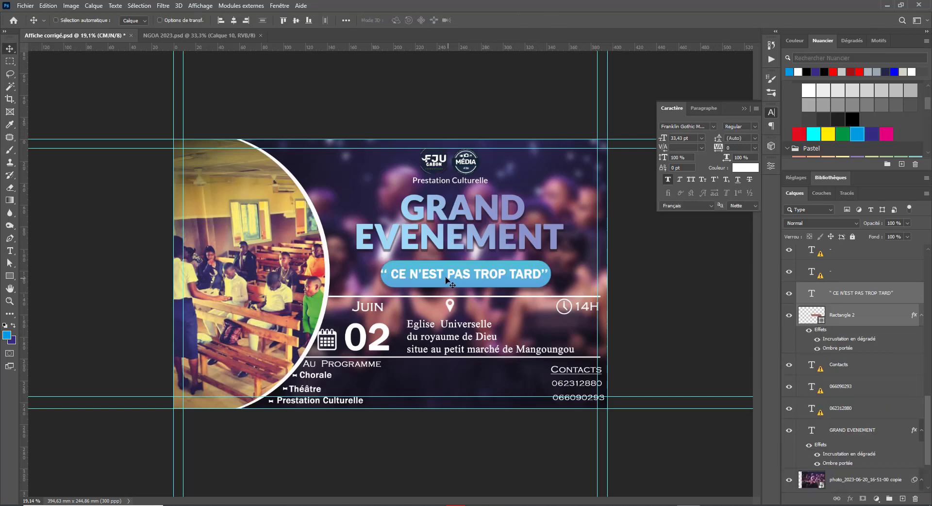
right_click(406, 269)
click(444, 274)
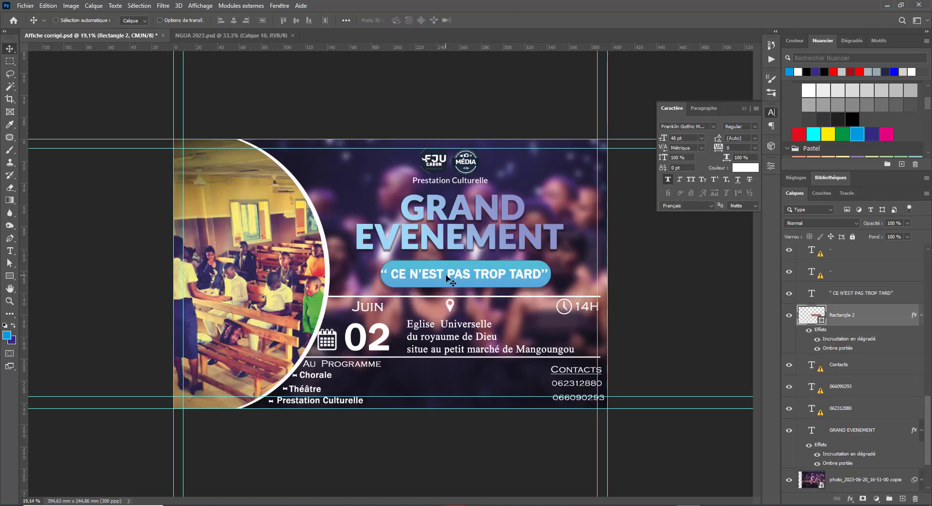
Step: Try reducing the banner's corner rounding in its shape properties, undoing the trial changes
click(770, 166)
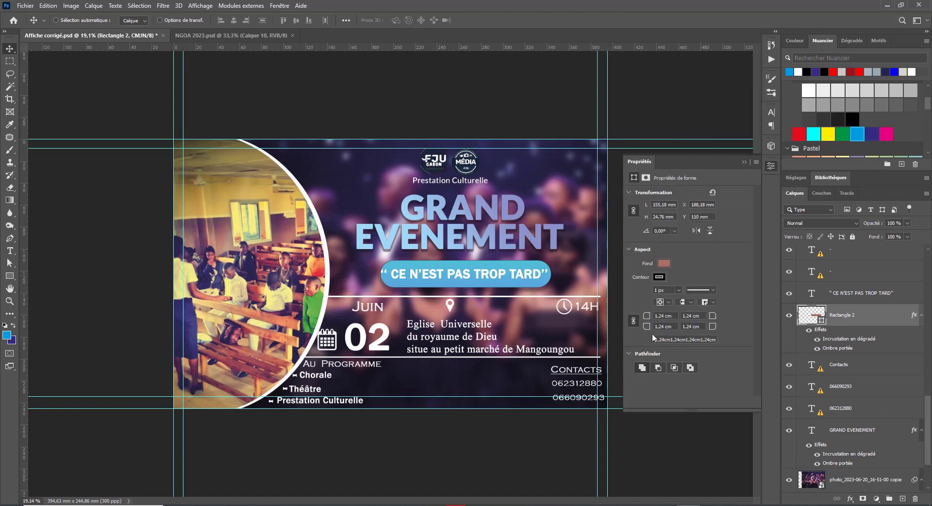
drag(646, 315, 589, 317)
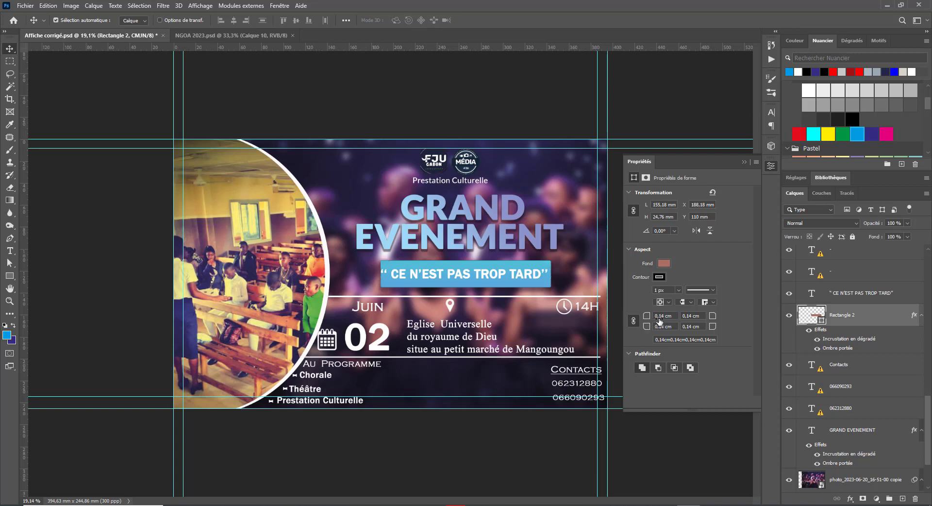
key(ctrl+z)
click(633, 322)
drag(649, 316, 633, 318)
key(ctrl+z)
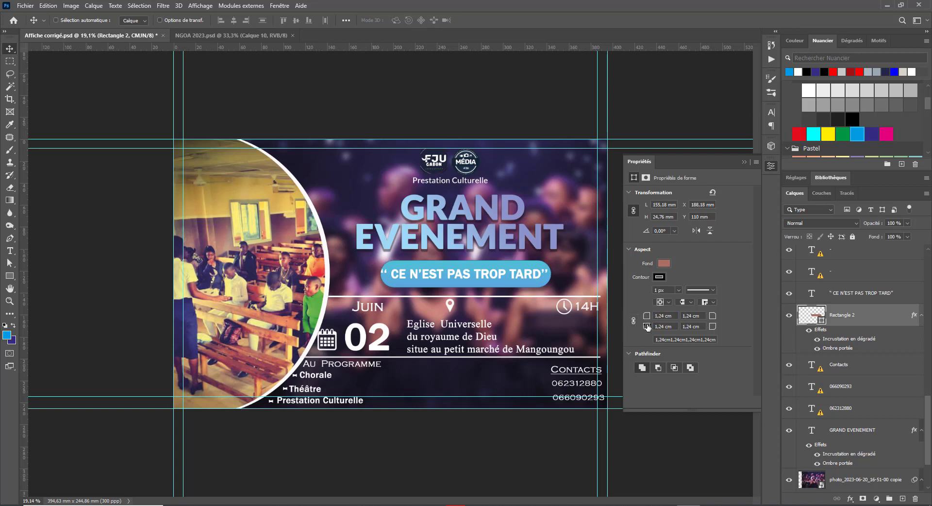
Step: Switch off the banner's gradient and shadow effects
click(789, 317)
click(789, 318)
click(789, 318)
click(789, 318)
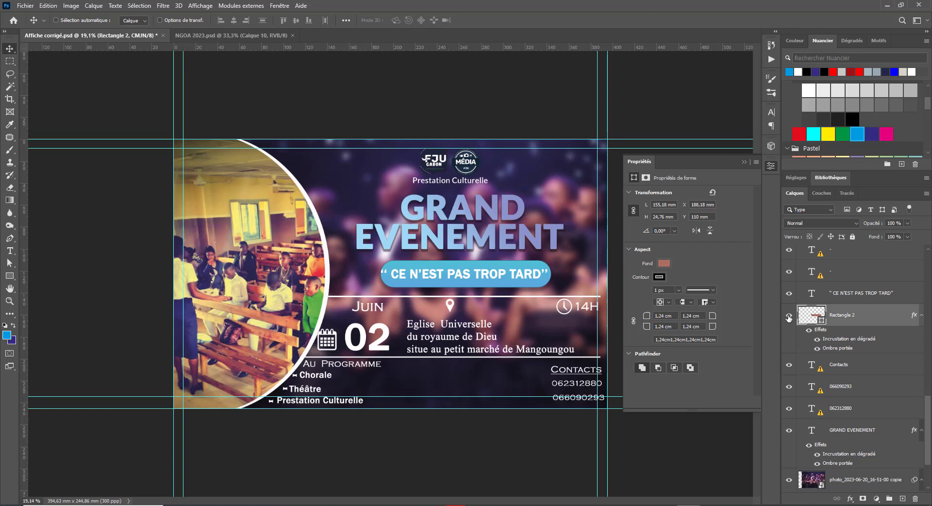
click(811, 332)
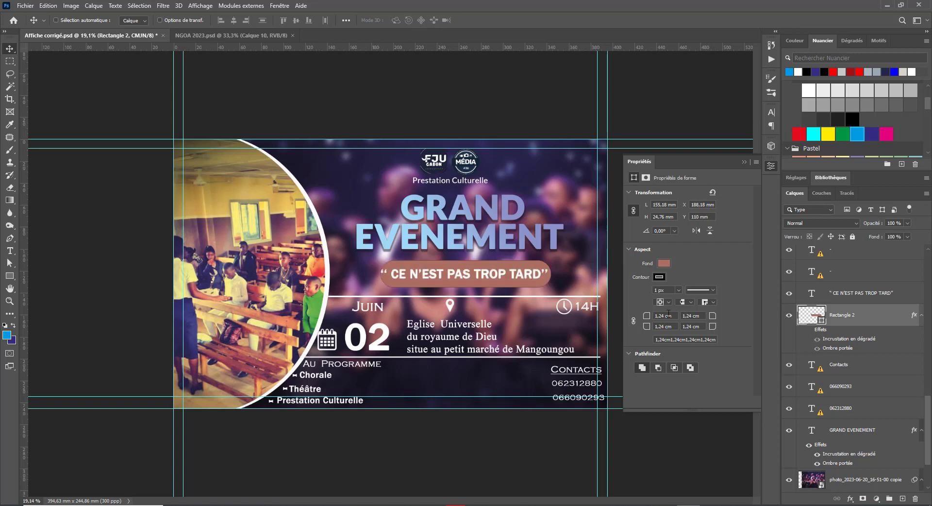
Step: Square the banner corners to 0, then round them slightly to 0,72 cm each
drag(644, 317, 605, 332)
drag(712, 328, 738, 330)
drag(674, 316, 585, 309)
text(0)
key(Return)
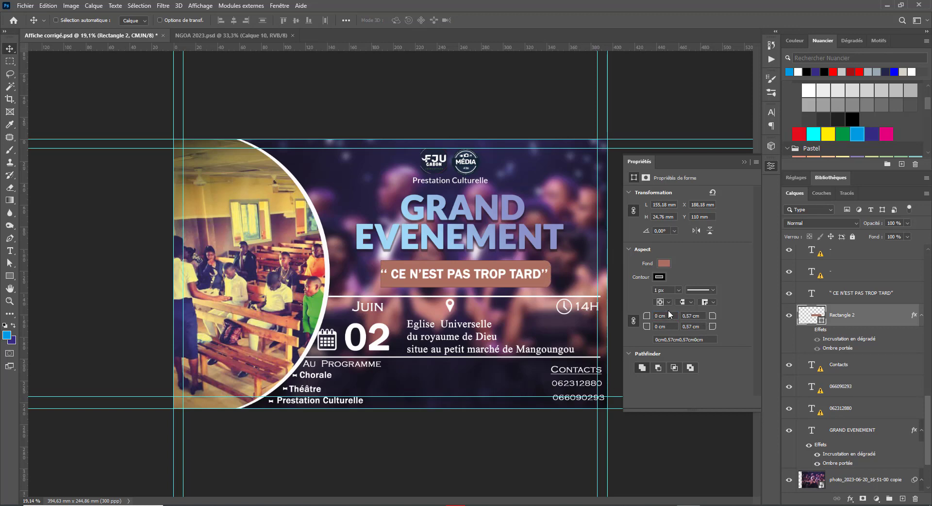
drag(698, 316, 619, 309)
text(0)
key(Return)
mouse_move(738, 316)
mouse_down()
mouse_move(770, 319)
mouse_move(710, 317)
mouse_move(731, 319)
mouse_up()
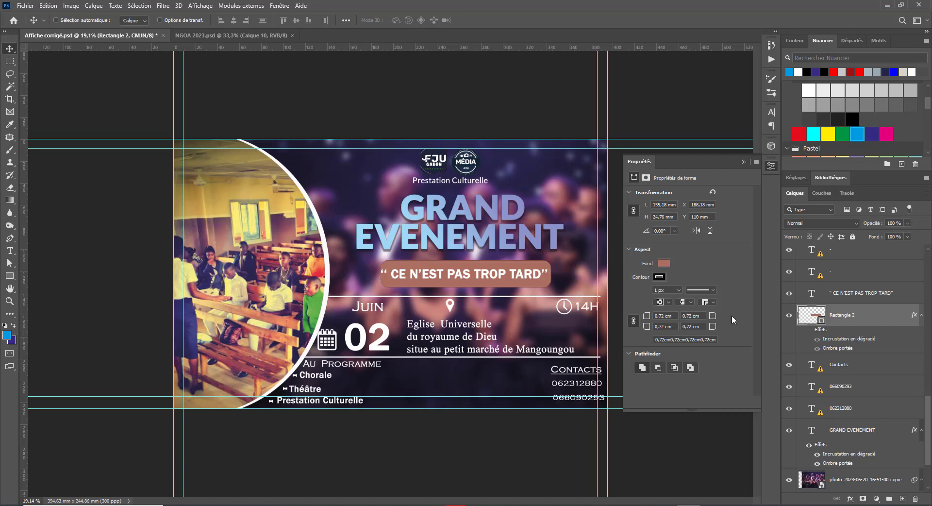
Step: Change the CE N'EST PAS TROP TARD slogan font to Lato Bold
double_click(426, 275)
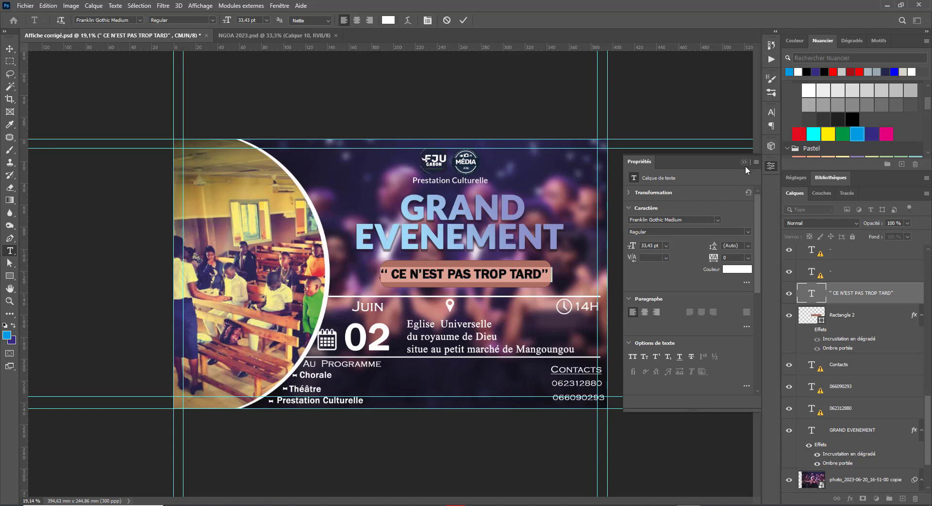
click(767, 168)
click(771, 166)
double_click(639, 219)
text(tro)
key(BackSpace)
key(BackSpace)
key(BackSpace)
text(lat)
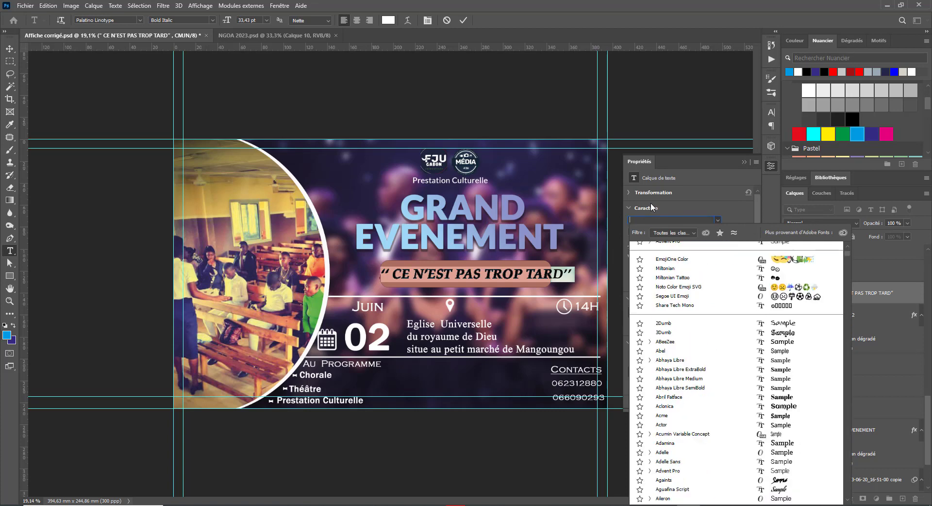
key(Escape)
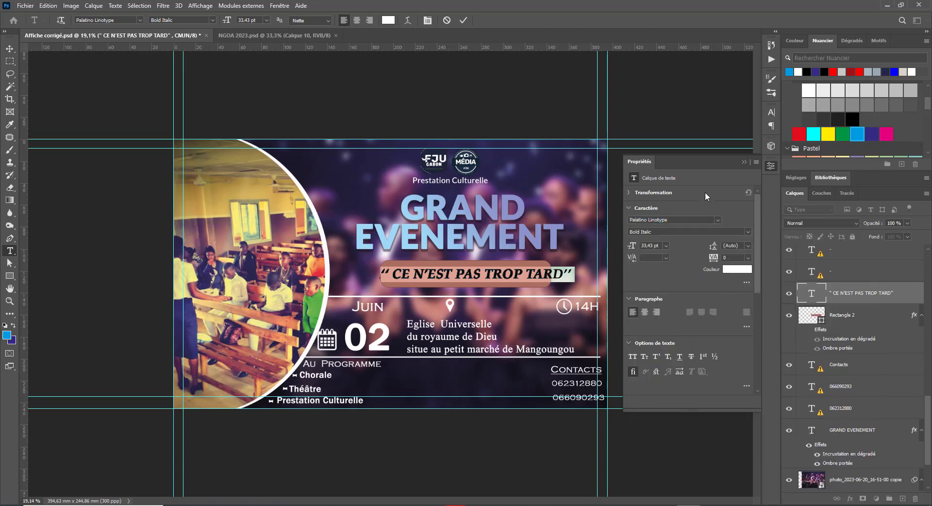
click(675, 219)
text(la)
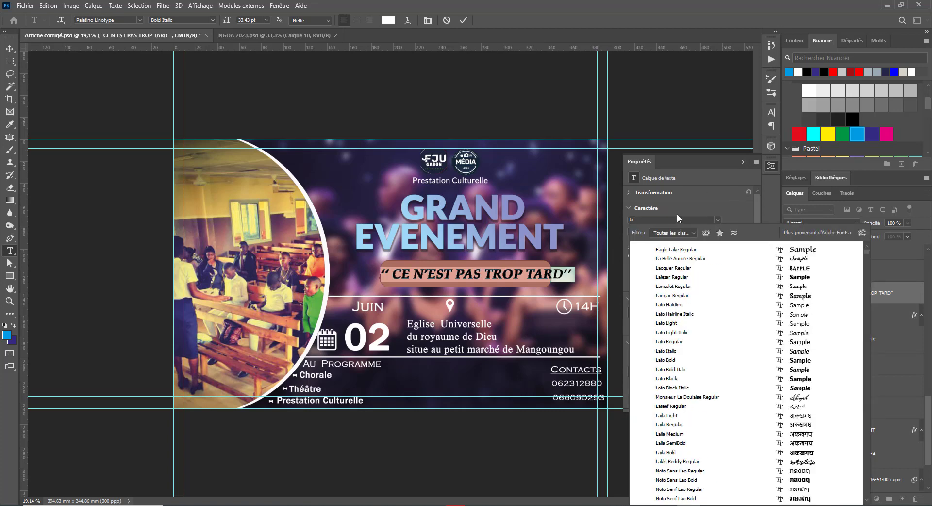
text(to)
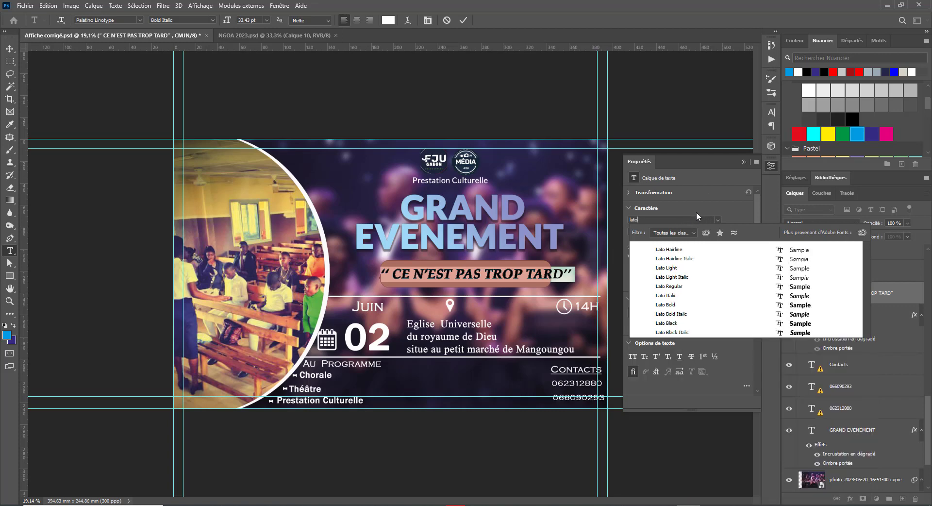
click(764, 305)
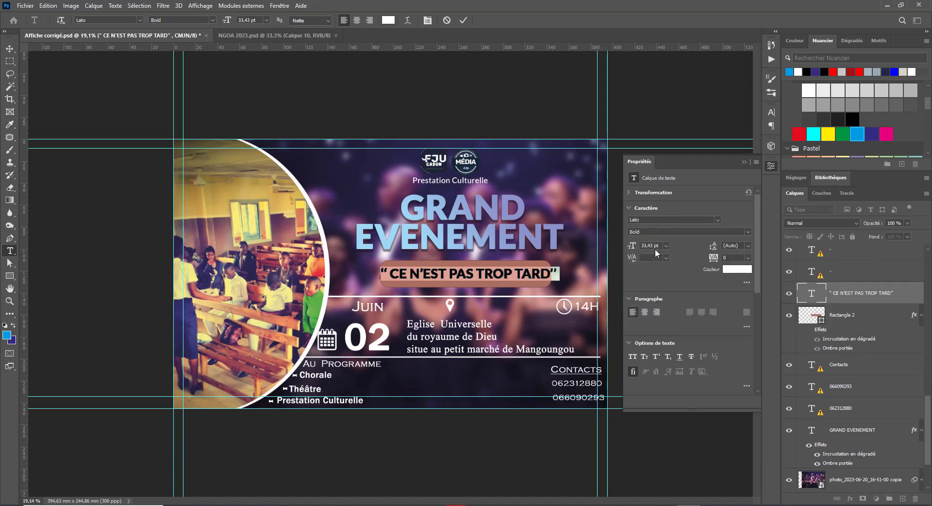
Step: Enlarge the slogan to 29 pt and shift it right within the banner
scroll(657, 247, down, 6)
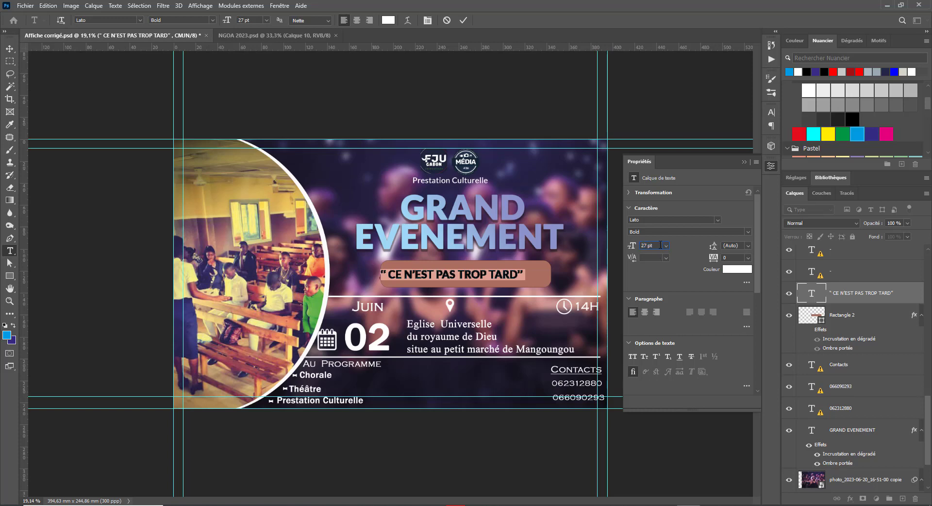
scroll(659, 245, up, 4)
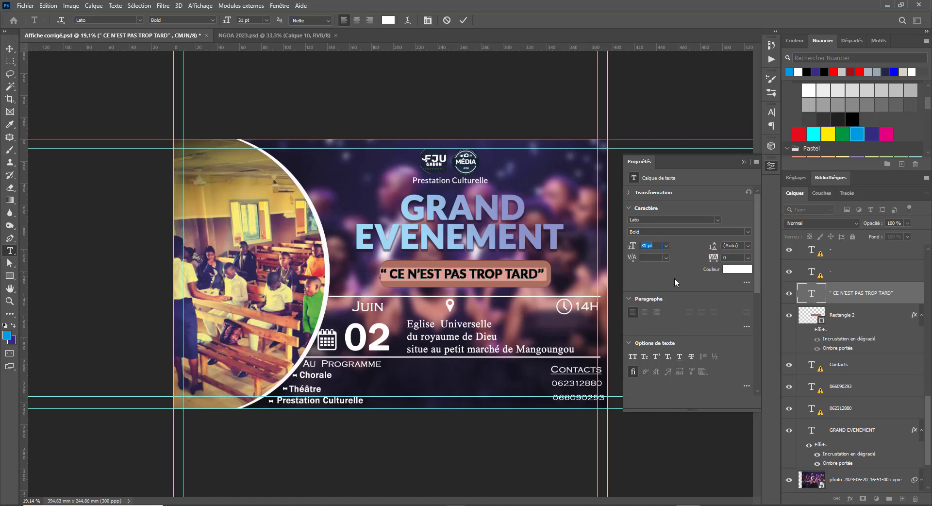
scroll(663, 245, down, 2)
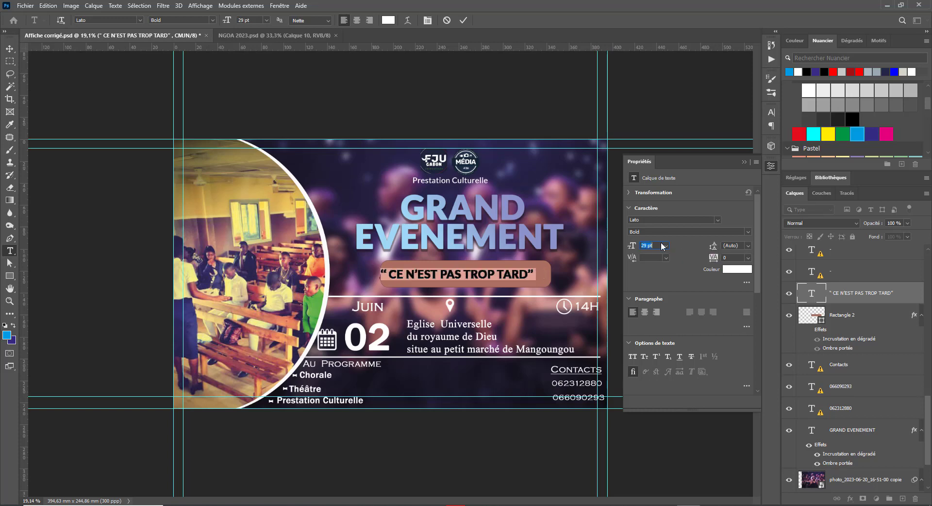
click(9, 49)
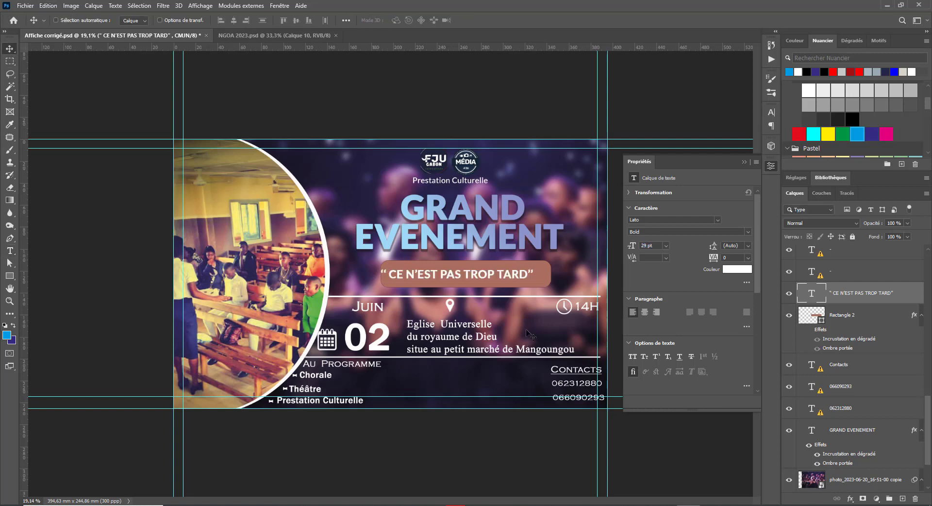
drag(474, 275, 482, 275)
Step: Select the banner rectangle and resize it around the slogan
right_click(548, 286)
click(553, 286)
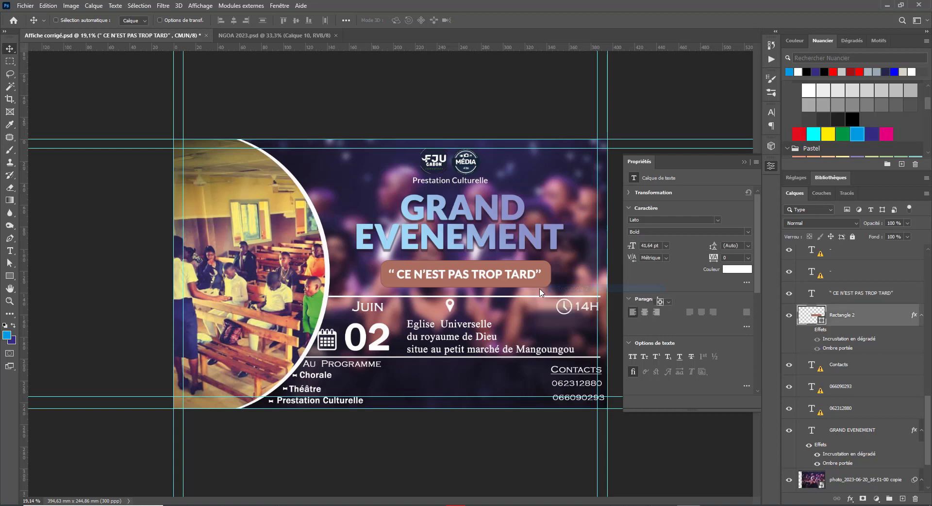
key(ctrl+t)
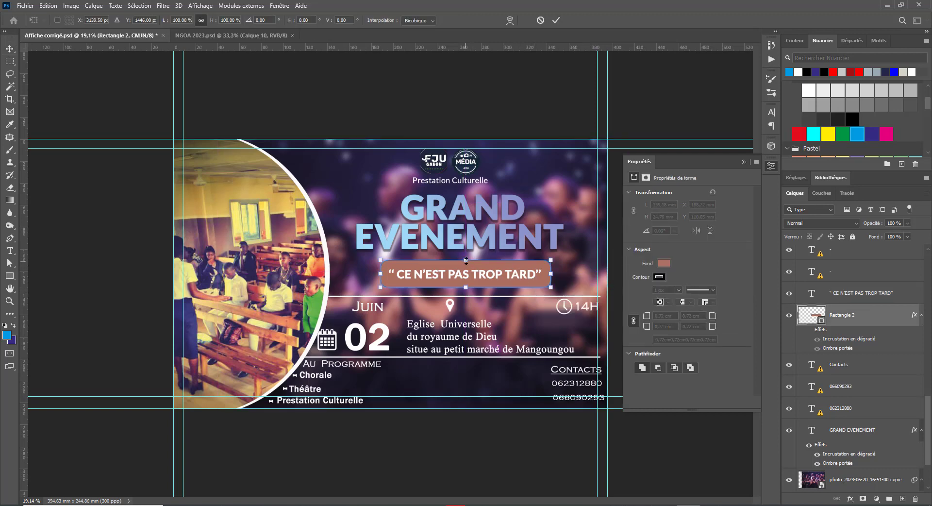
mouse_move(466, 260)
mouse_down()
mouse_move(469, 248)
mouse_move(470, 267)
mouse_up()
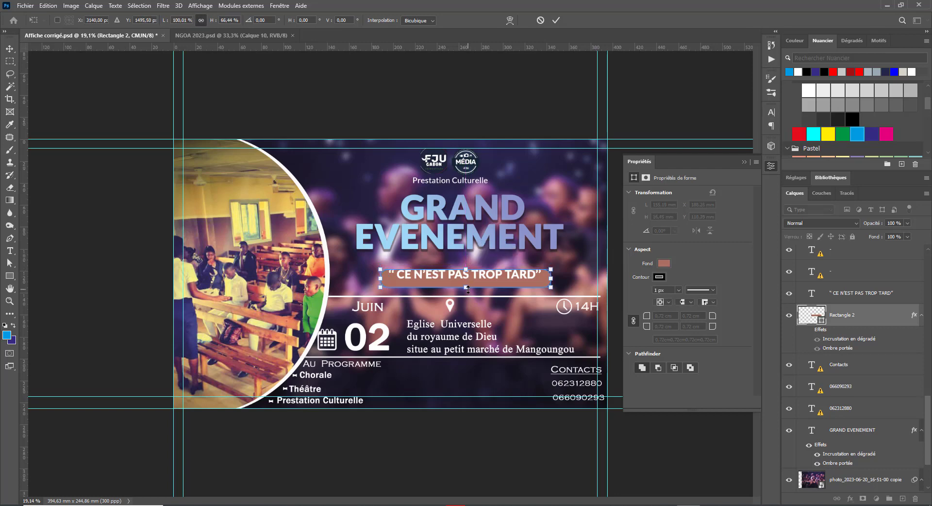
Step: Commit the slimmer banner, nudge it up, and re-enable its blue gradient and shadow effects
key(Return)
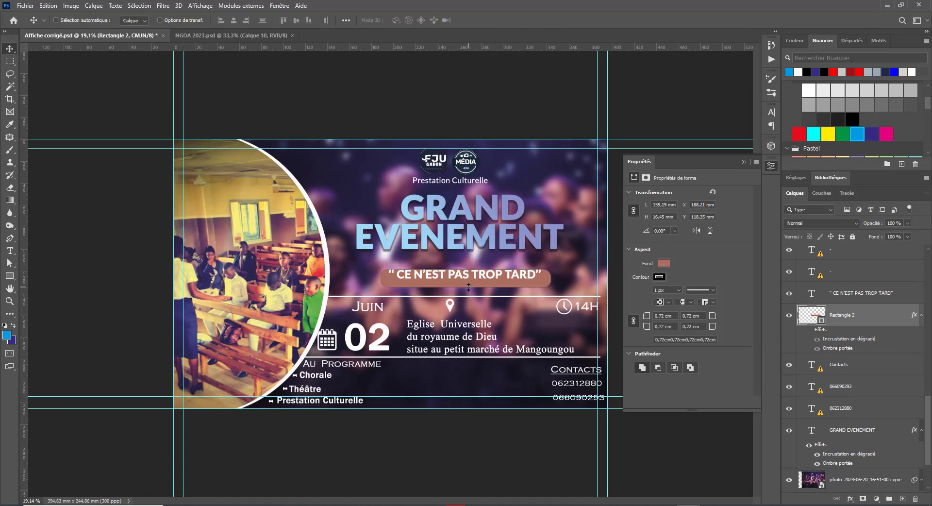
key(Up)
key(Up)
key(Up)
key(Up)
key(Up)
key(Up)
key(Up)
key(Up)
key(Up)
key(Up)
key(Up)
key(Up)
key(Up)
key(Up)
key(Up)
key(Up)
key(Up)
key(Up)
key(Up)
key(Up)
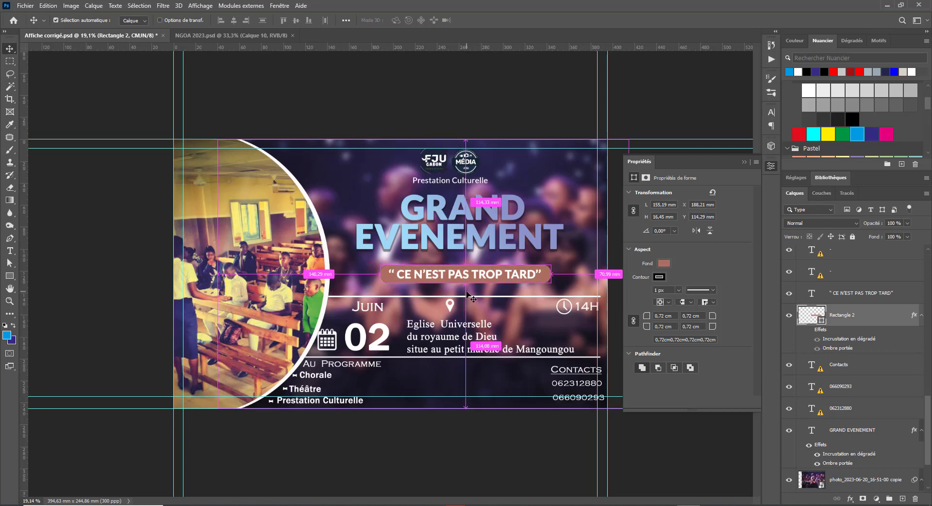
key(ctrl+t)
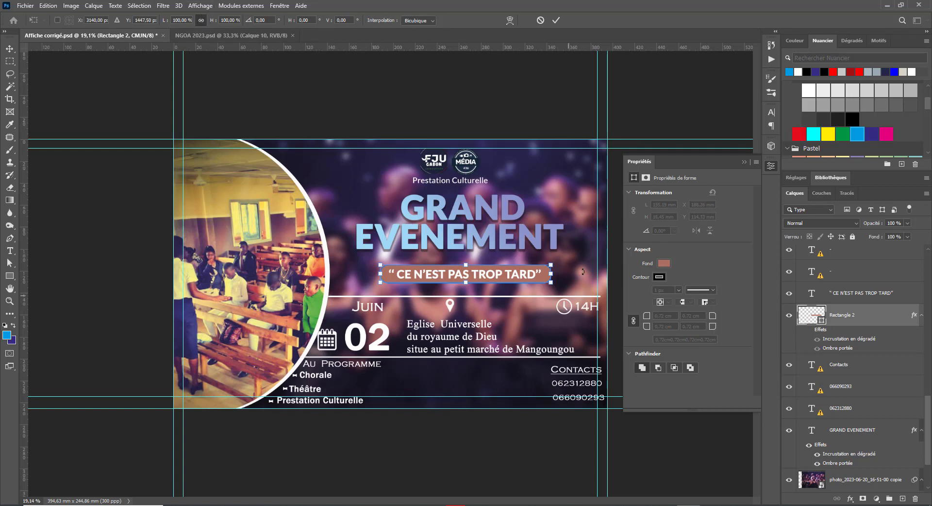
key(Return)
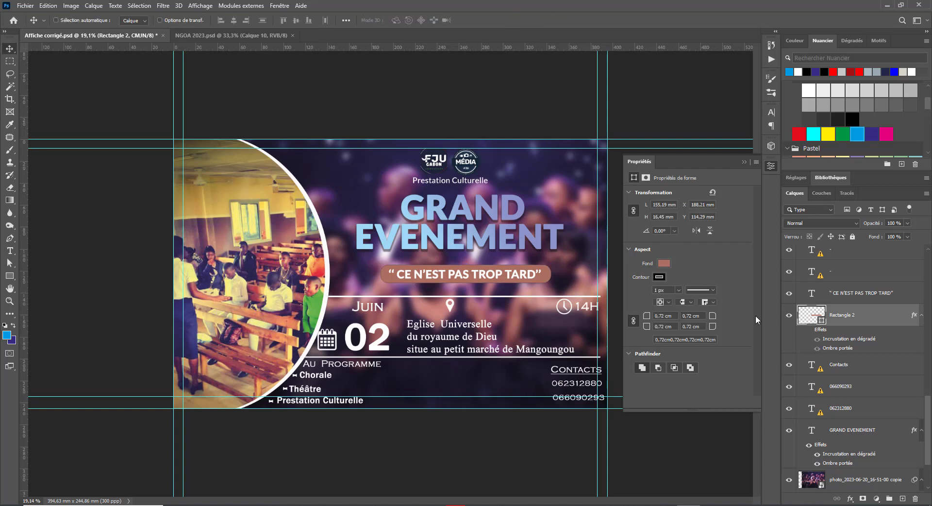
click(770, 165)
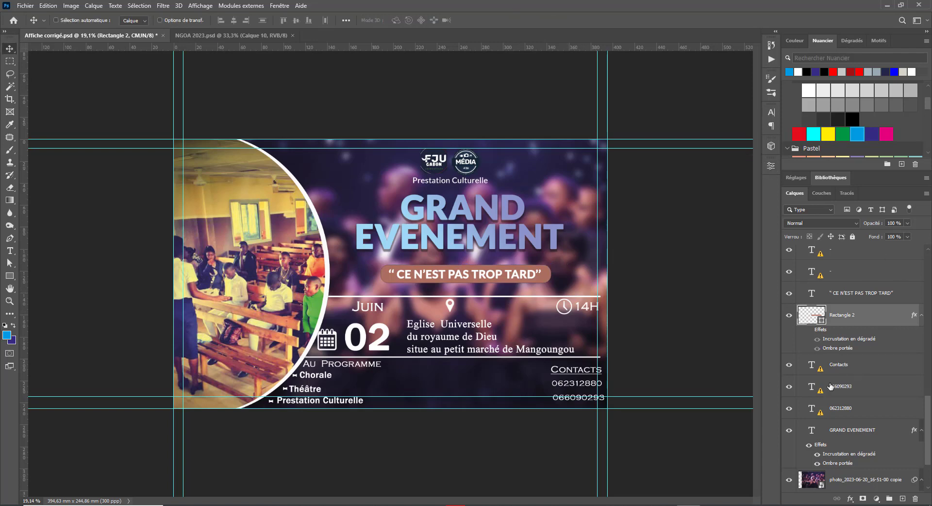
click(808, 330)
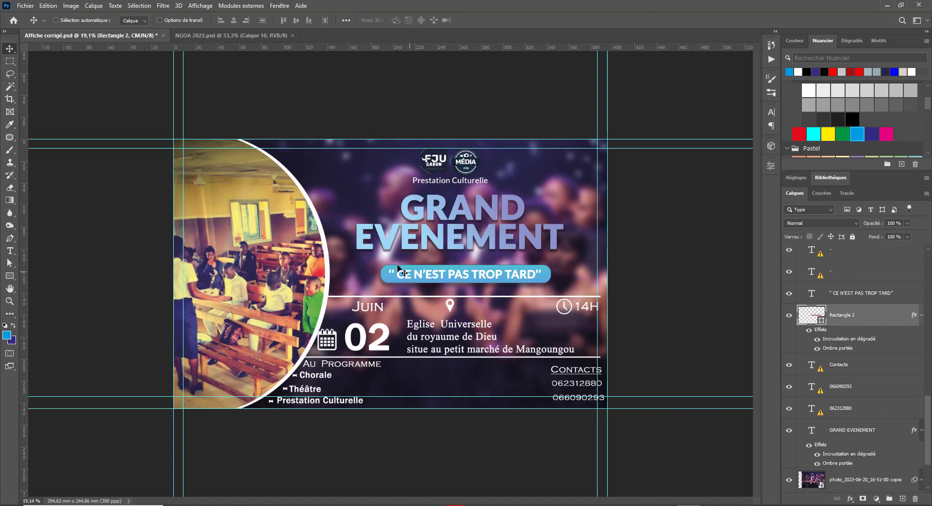
Step: Move the slogan text and its banner up the layer stack beneath Prestation Culturelle
scroll(879, 335, up, 5)
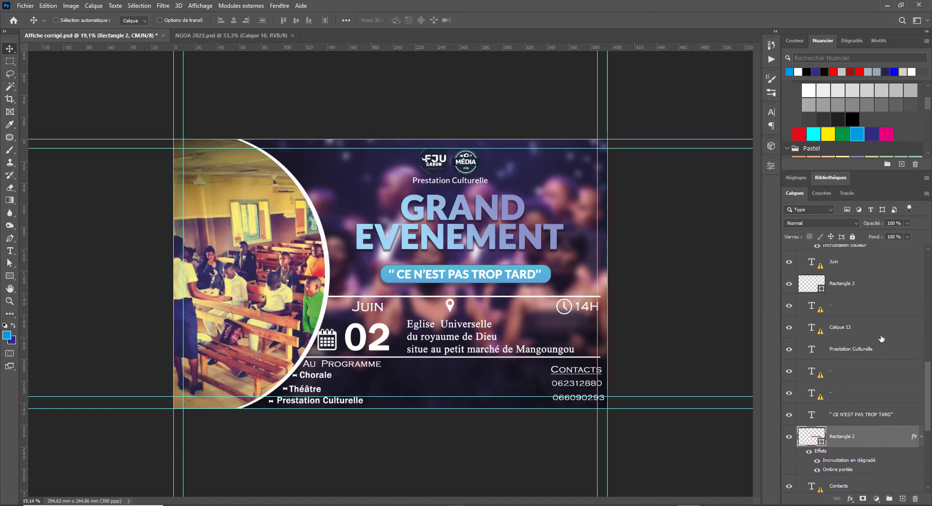
scroll(881, 338, down, 3)
scroll(881, 338, up, 2)
shift+click(876, 410)
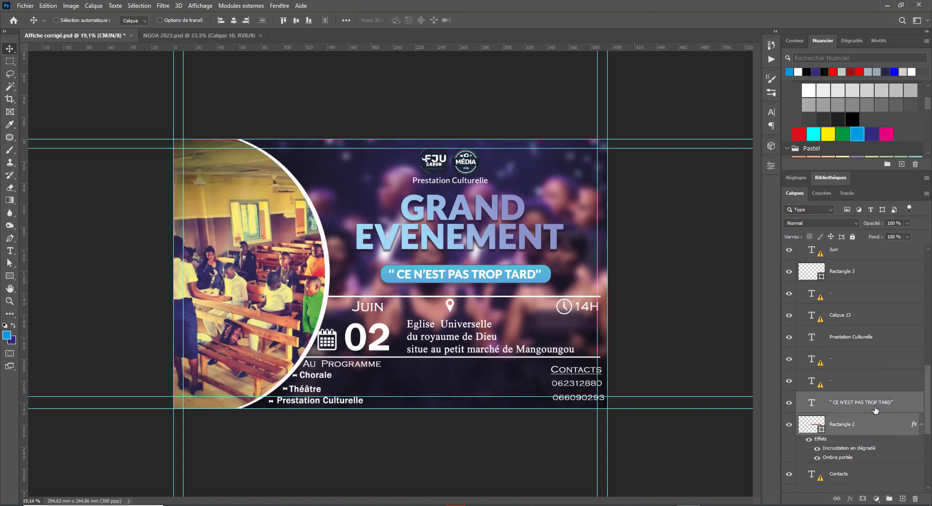
drag(860, 410, 851, 284)
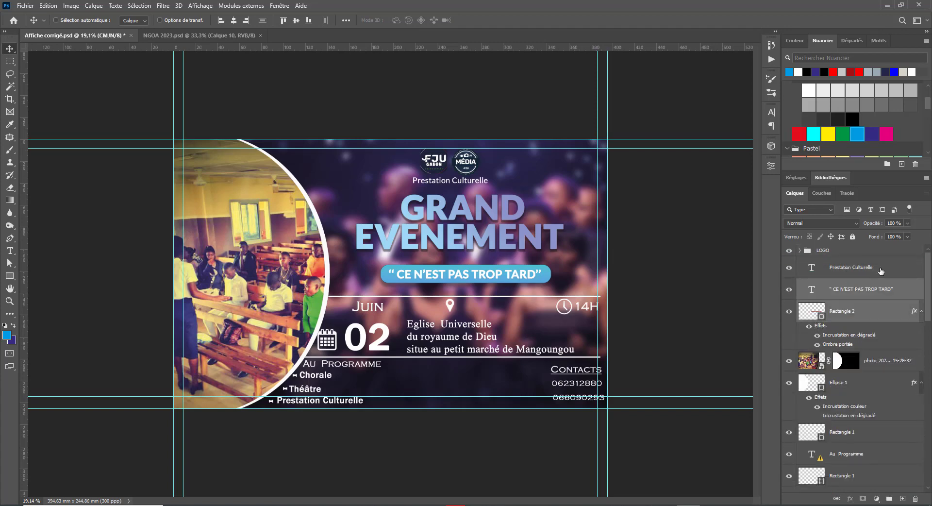
click(855, 266)
key(ctrl+slash)
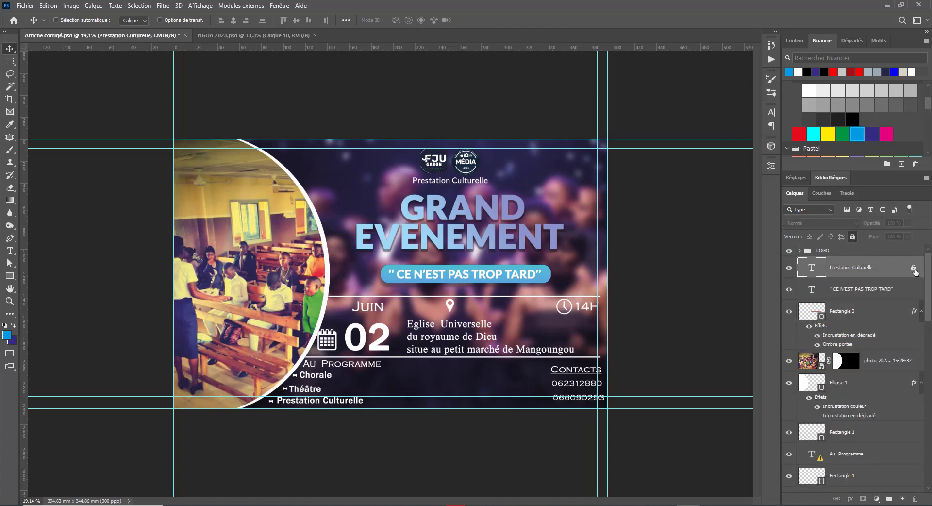
click(913, 271)
Step: Group the slogan text and Rectangle 2 as 'Texte Ce n'est pas trop tard' and raise it slightly
click(861, 296)
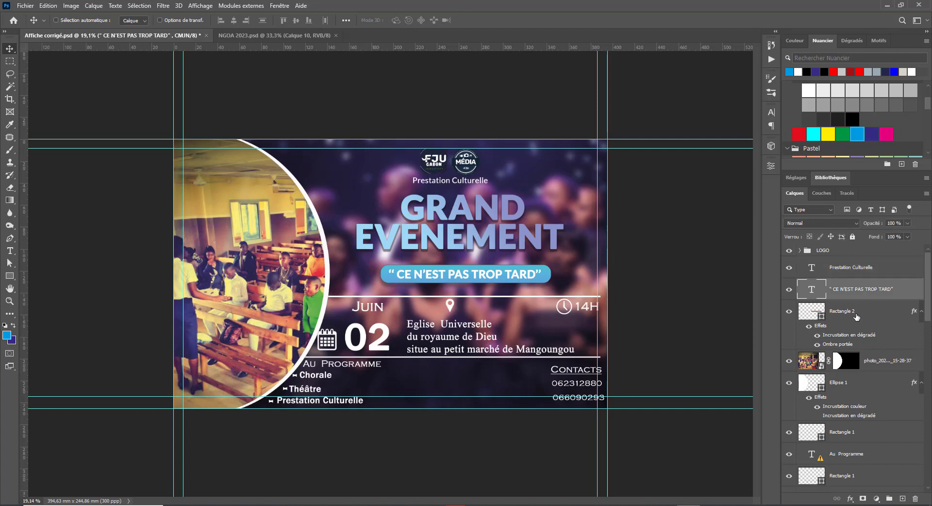
shift+click(856, 313)
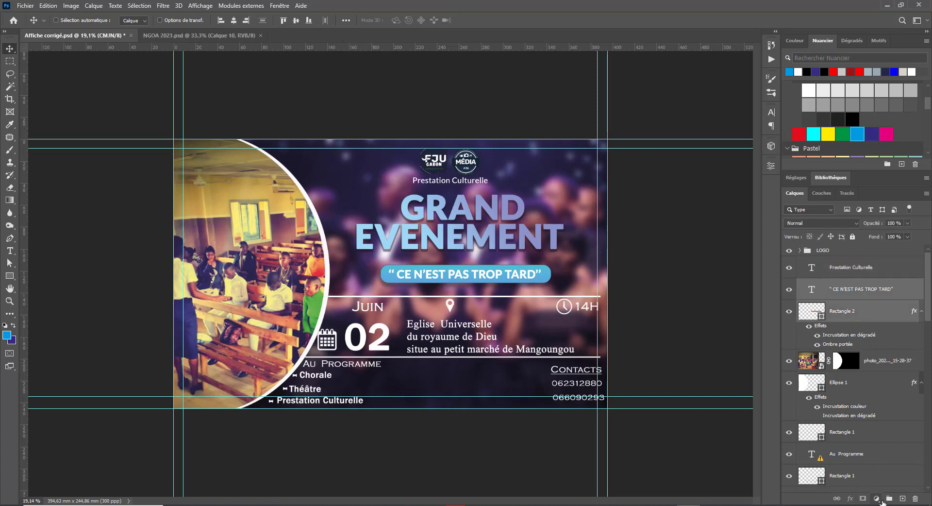
click(889, 498)
double_click(828, 283)
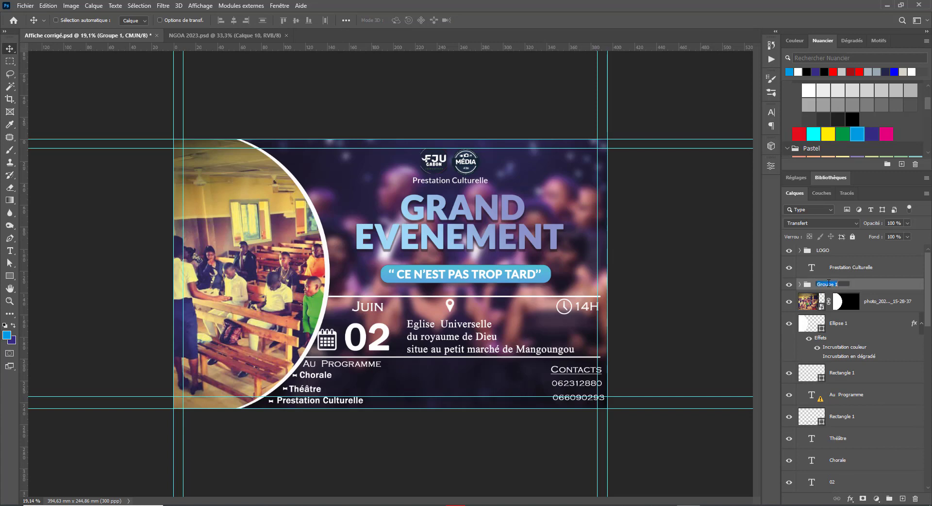
text(Te)
text(d)
key(Return)
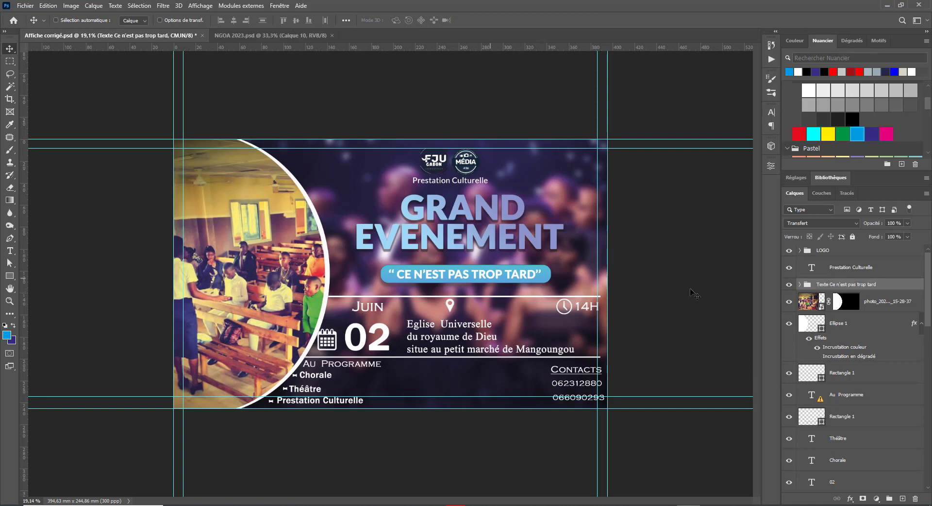
drag(434, 276, 435, 269)
Step: Nudge the slogan up, raise GRAND EVENEMENT above the slogan group, and centre them horizontally
key(shift+Up)
key(shift+Up)
key(shift+Up)
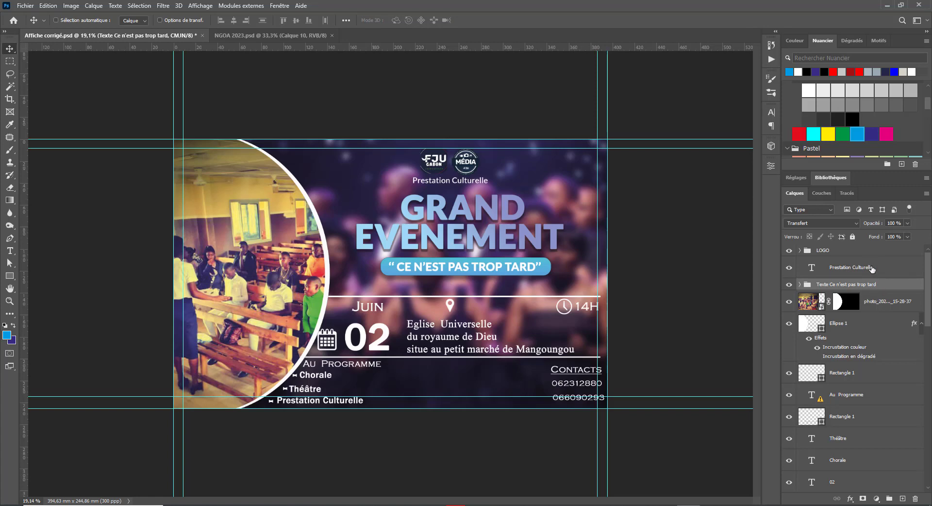
right_click(443, 223)
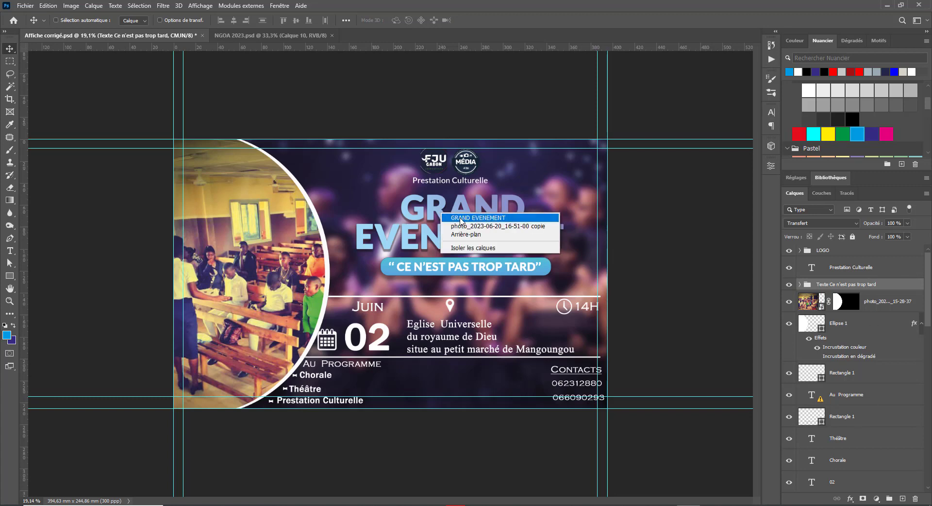
click(462, 221)
drag(867, 457, 876, 278)
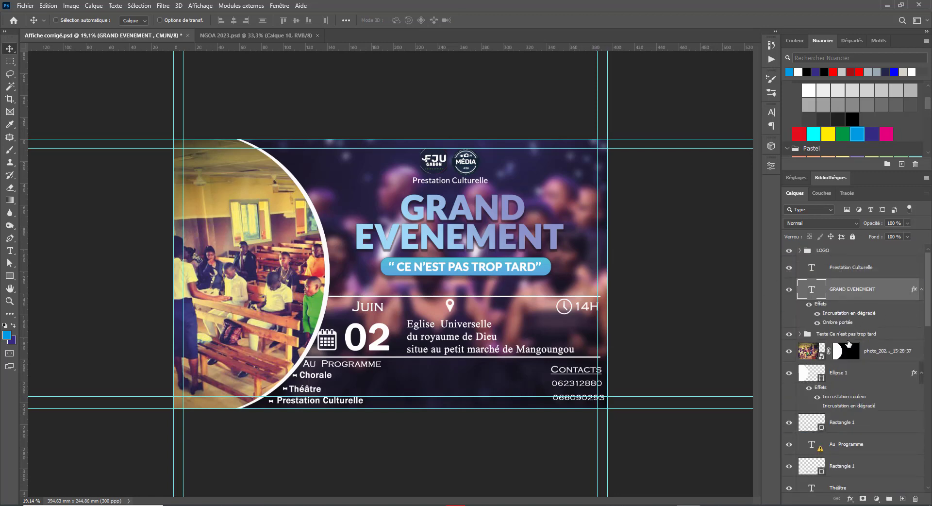
click(921, 289)
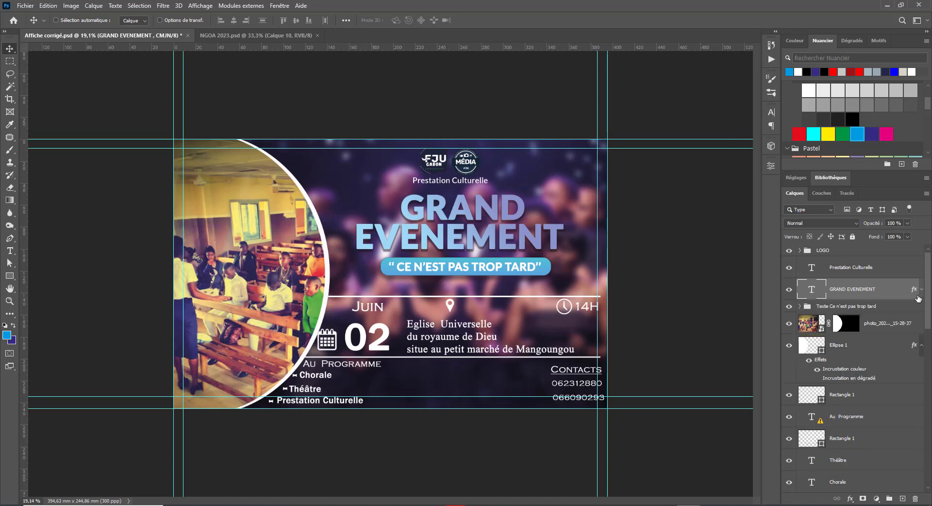
shift+click(895, 309)
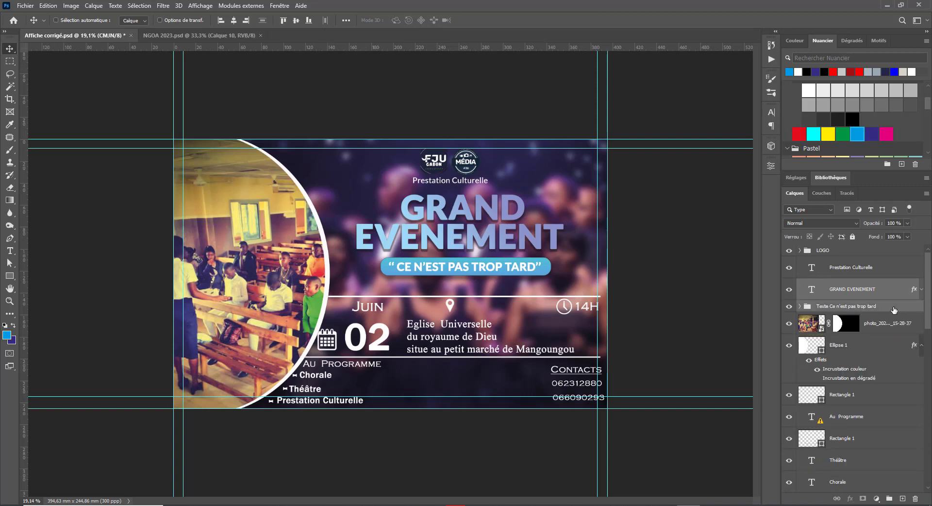
click(234, 20)
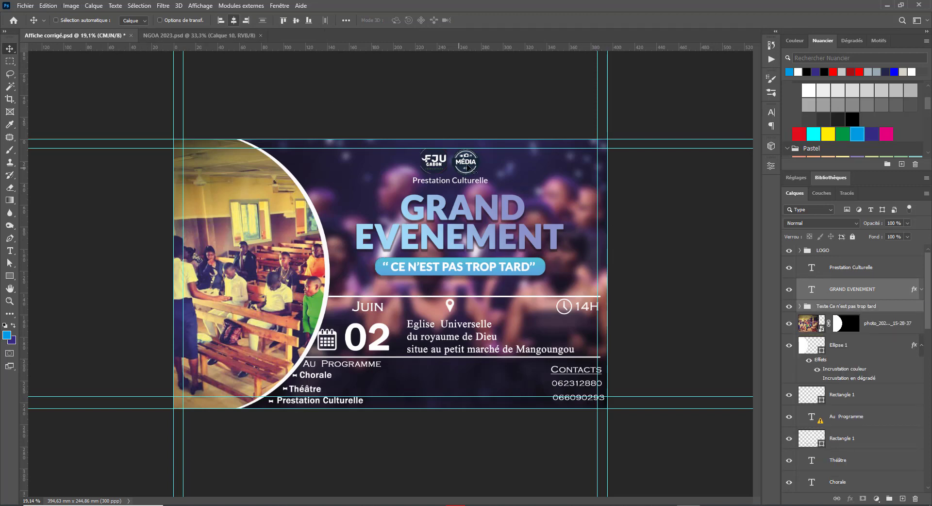
Step: Shift the LOGO group and Prestation Culturelle right, then centre them with the title and slogan
right_click(433, 162)
click(444, 165)
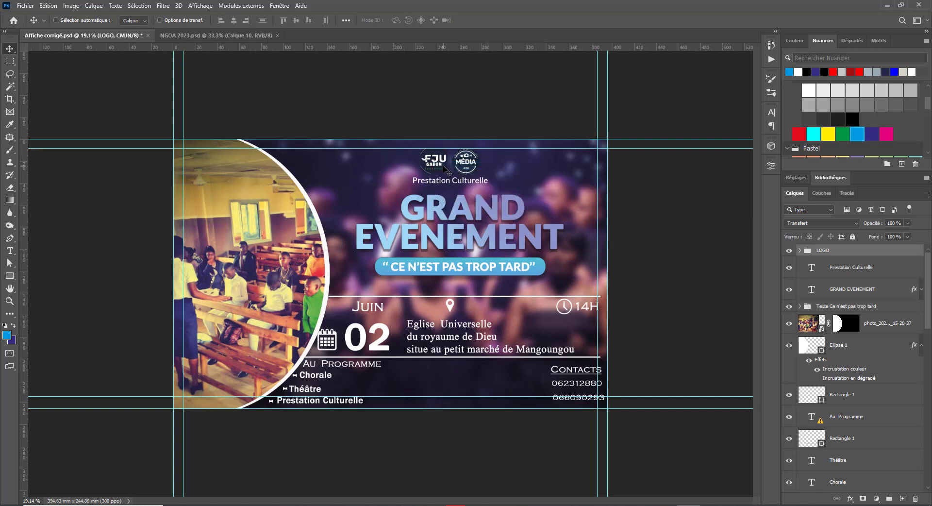
shift+click(864, 265)
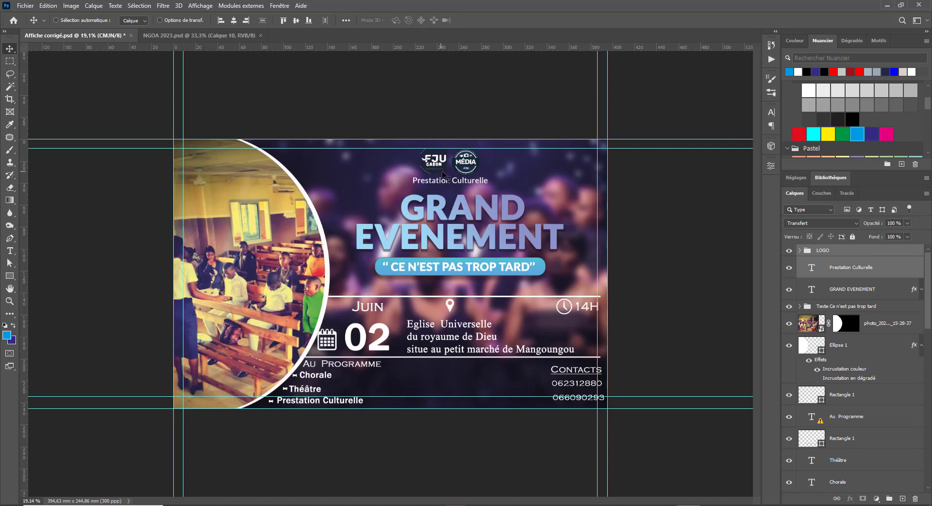
drag(441, 176, 451, 176)
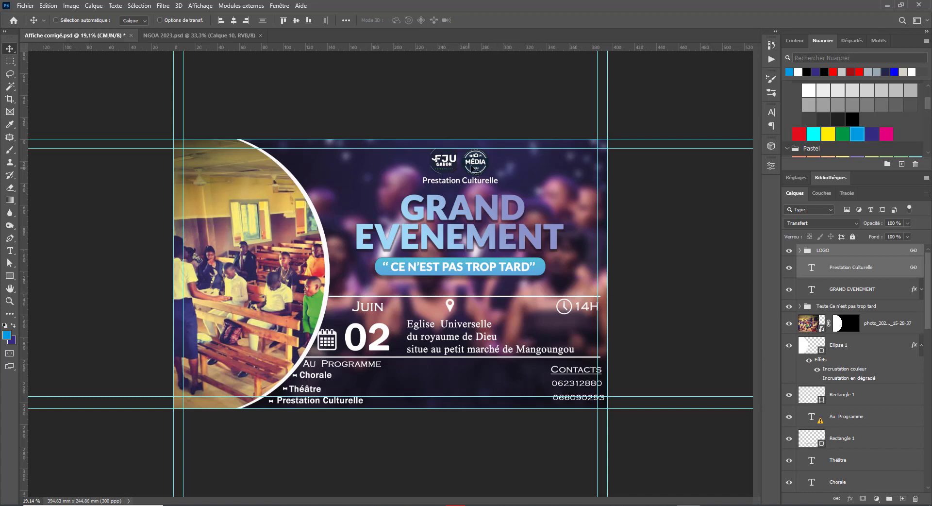
right_click(472, 167)
click(485, 171)
drag(444, 168, 443, 170)
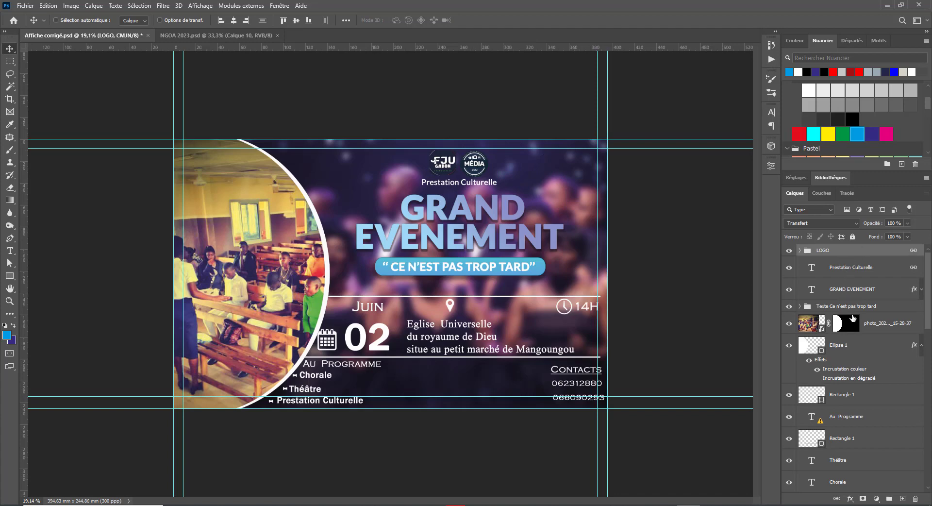
shift+click(854, 313)
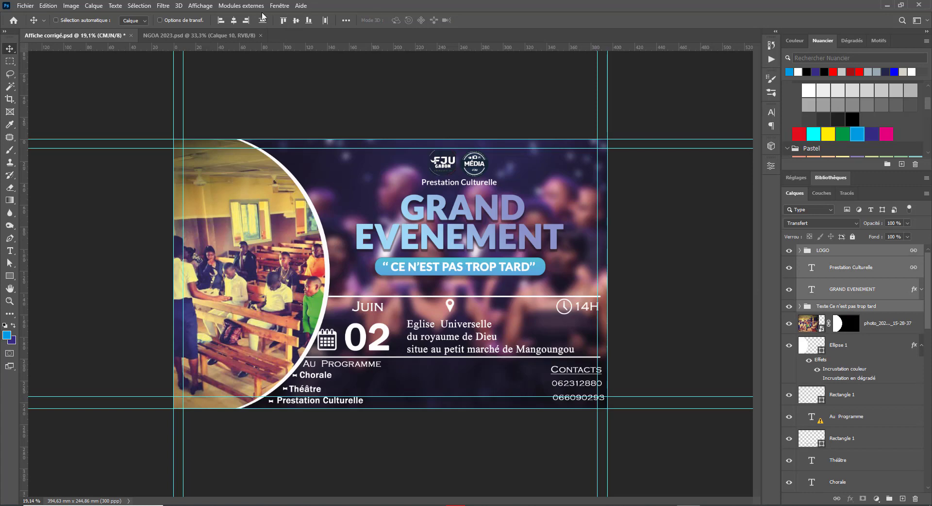
click(235, 22)
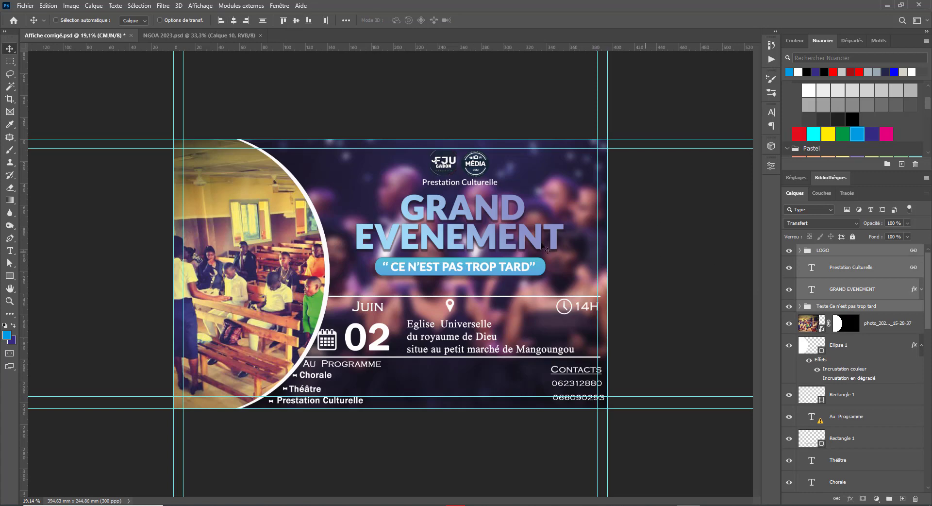
Step: Select the Rectangle 1 white divider line above the date row
click(854, 291)
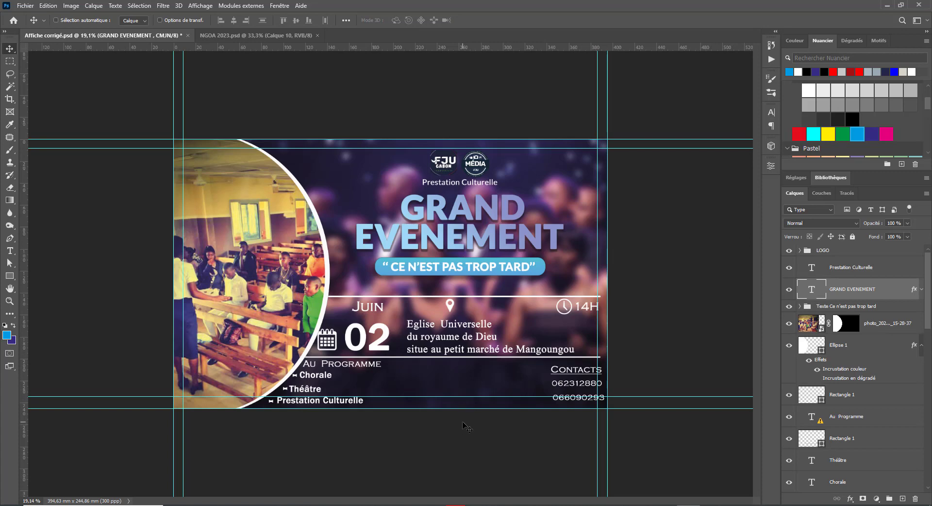
right_click(416, 298)
click(436, 303)
Step: Raise the white divider line and stretch it rightward to about 266.5 mm
drag(436, 303, 436, 291)
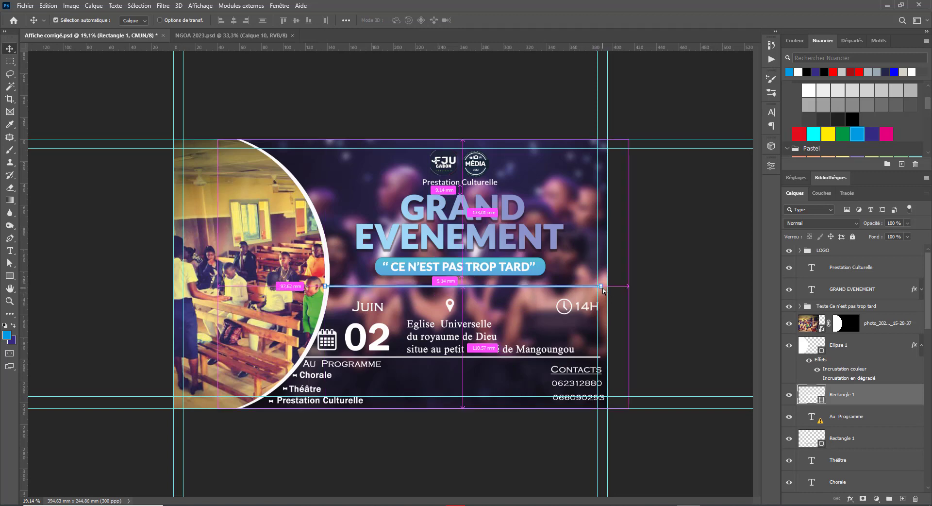
key(ctrl+t)
drag(601, 286, 618, 286)
key(Return)
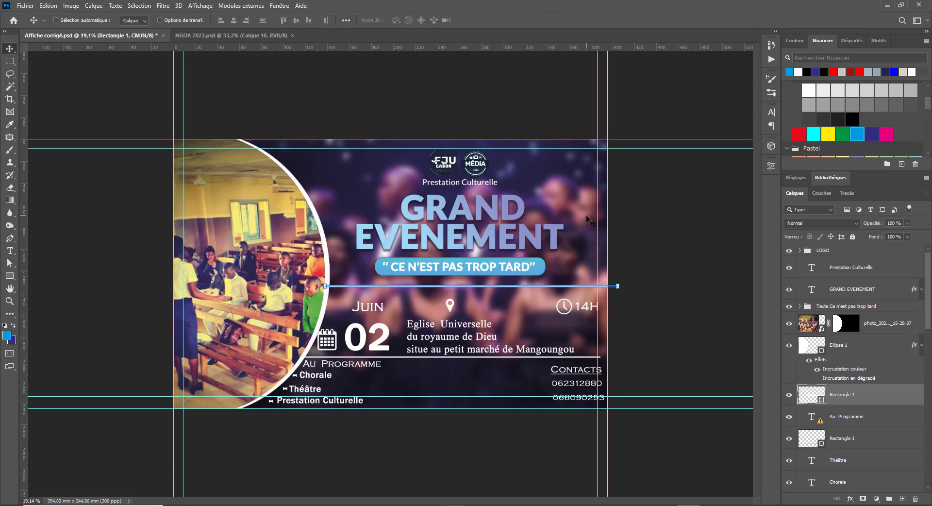
click(861, 341)
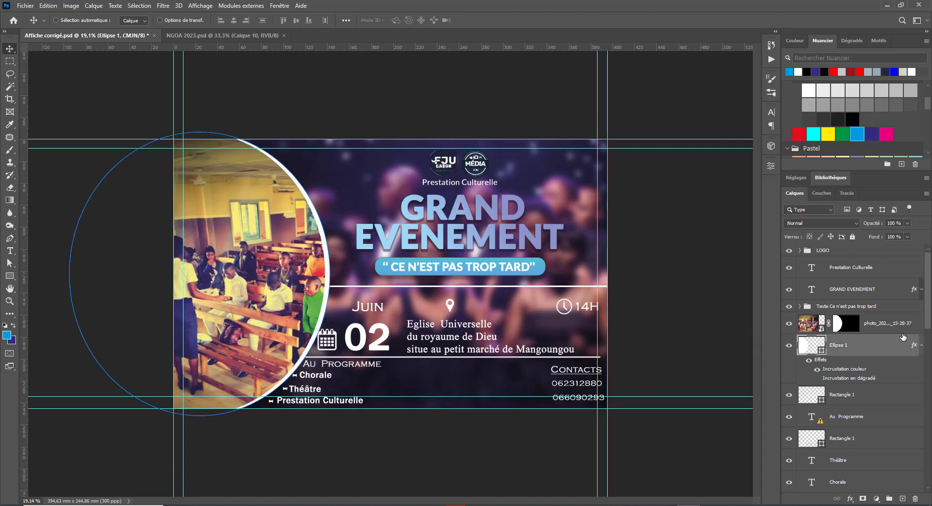
Step: Delete the classroom photo's layer mask and clip the photo inside the ellipse
click(885, 329)
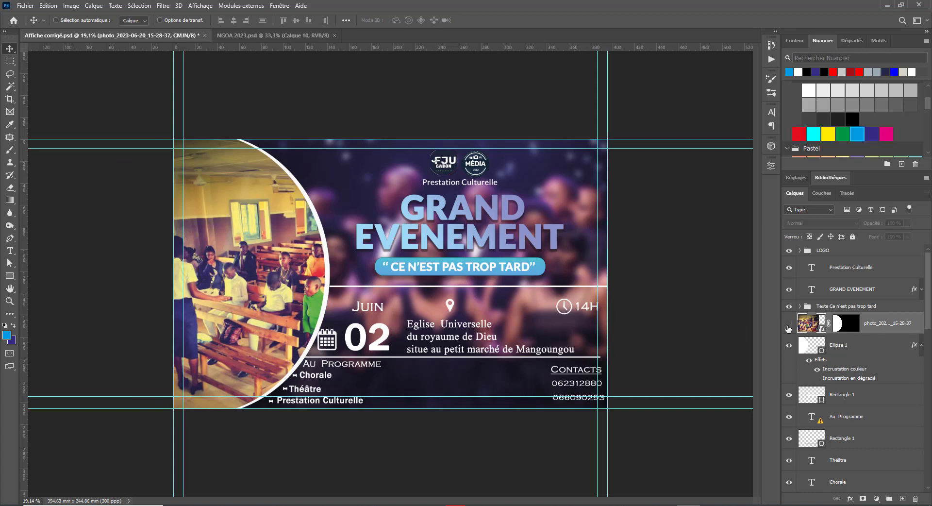
click(788, 323)
click(788, 323)
click(841, 328)
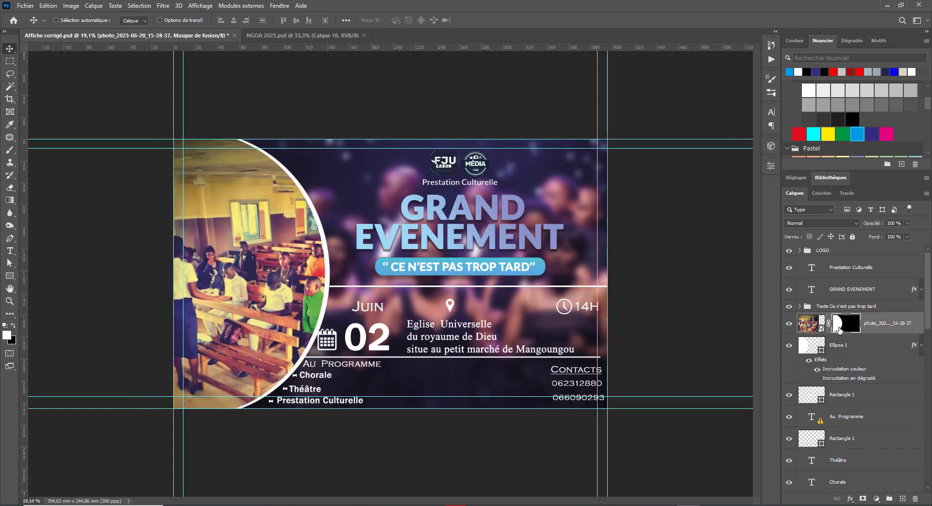
drag(841, 328, 915, 498)
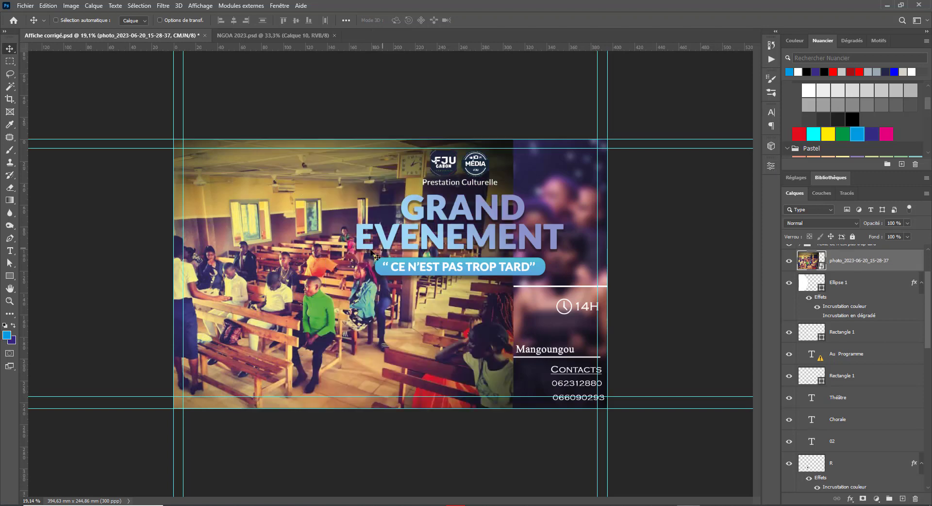
scroll(802, 274, up, 2)
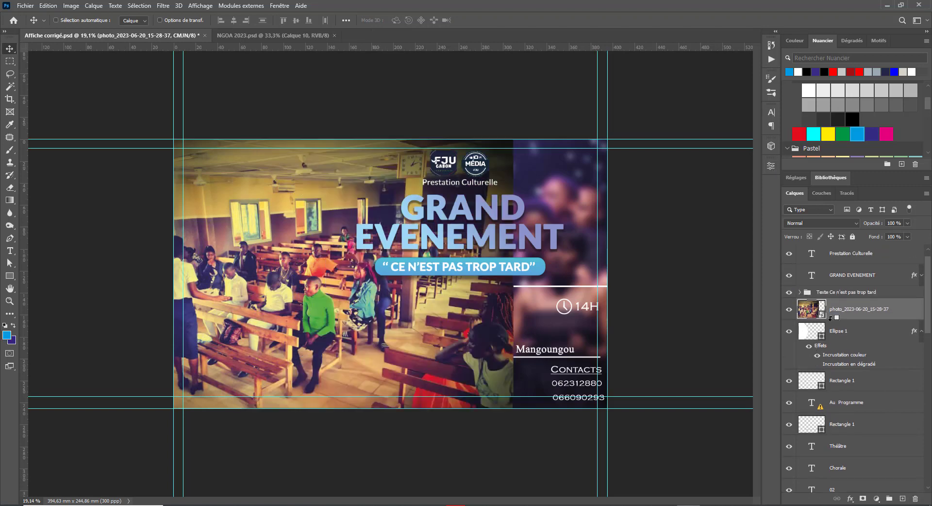
alt+click(830, 317)
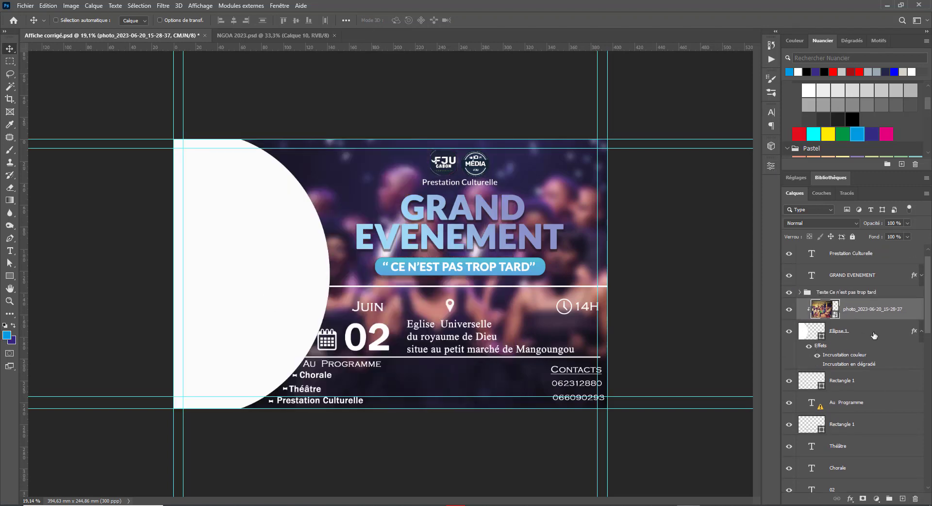
Step: Remove the colour overlay and the other overlay effects from the Ellipse 1 layer
click(803, 349)
click(808, 347)
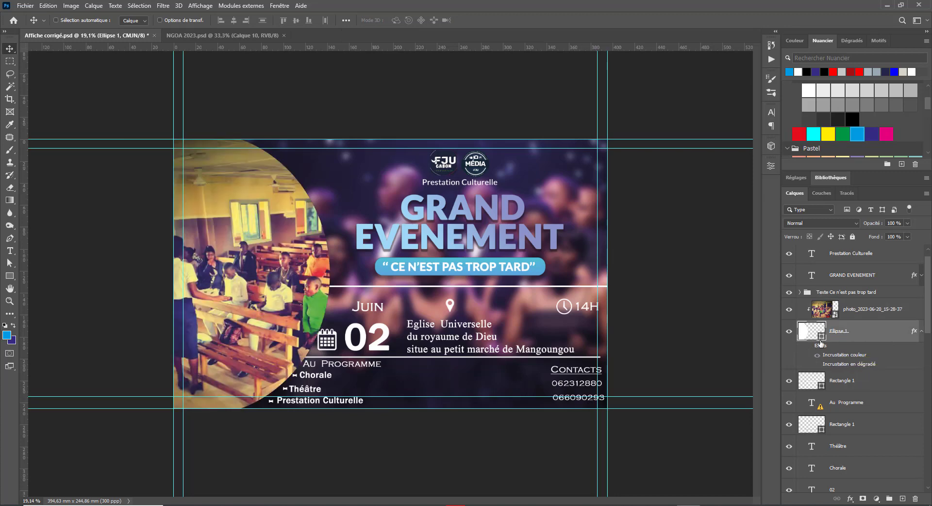
drag(841, 355, 913, 498)
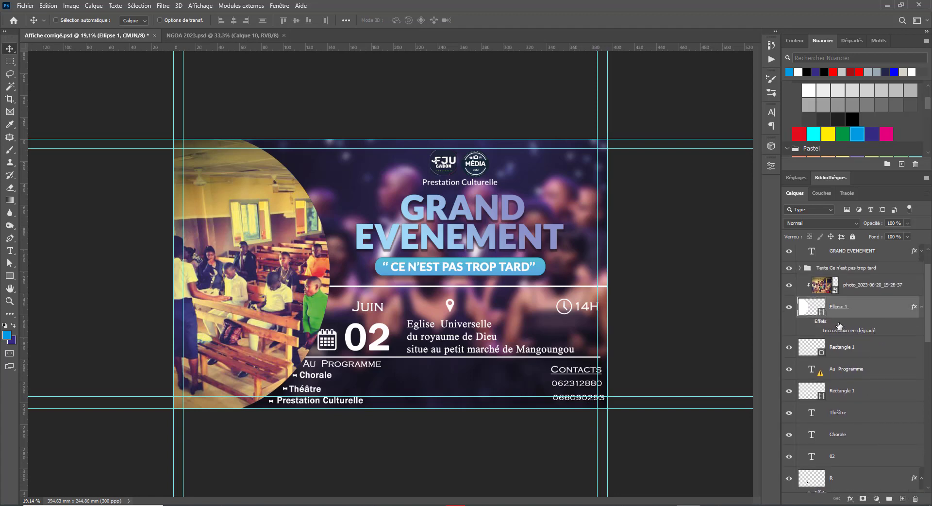
drag(833, 323, 915, 498)
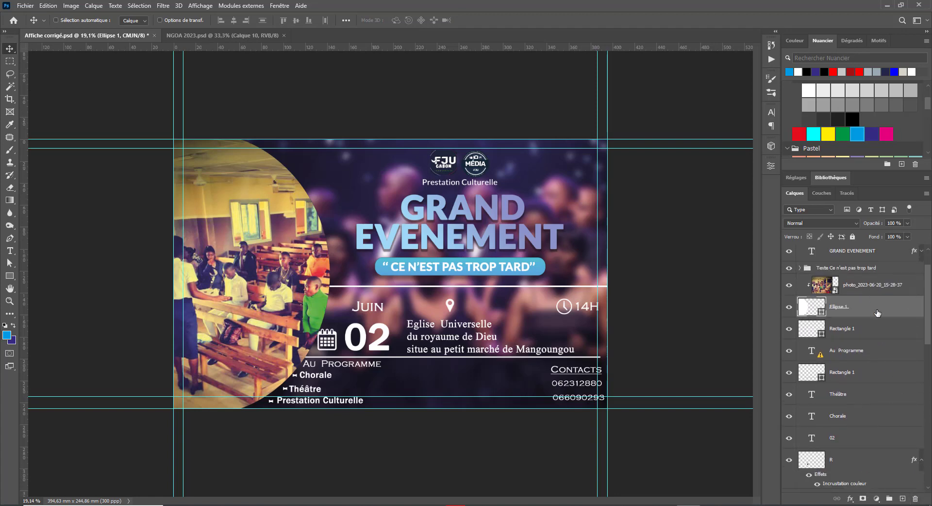
Step: Give Ellipse 1 a white 65 px outside stroke through its Layer Style
double_click(854, 318)
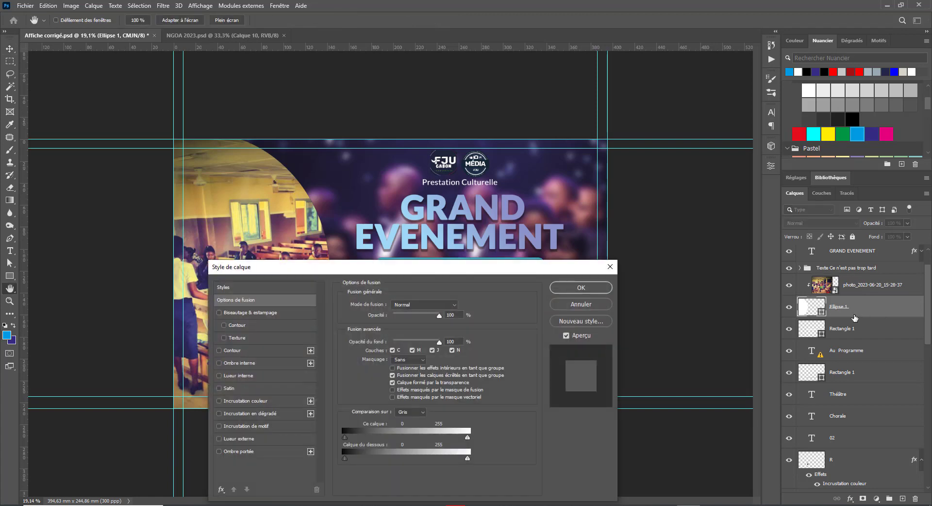
drag(433, 262, 610, 30)
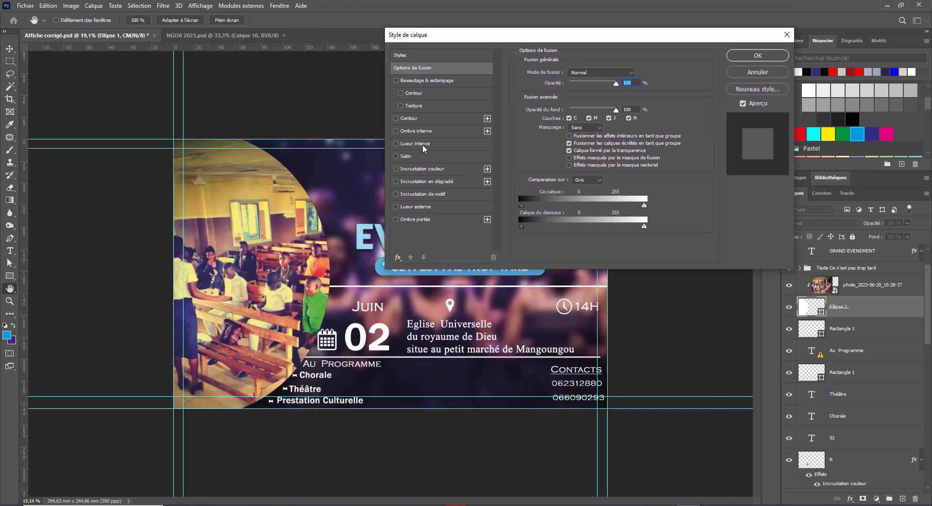
click(412, 118)
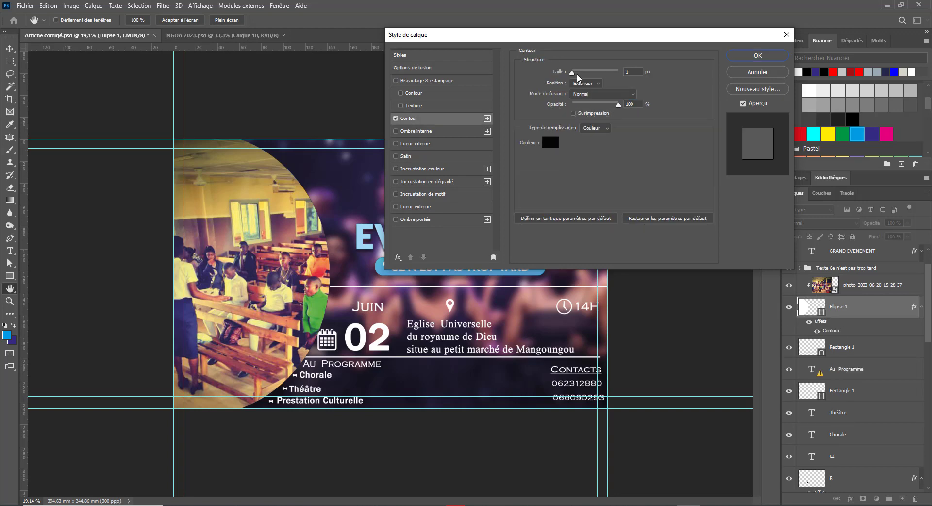
drag(571, 73, 586, 73)
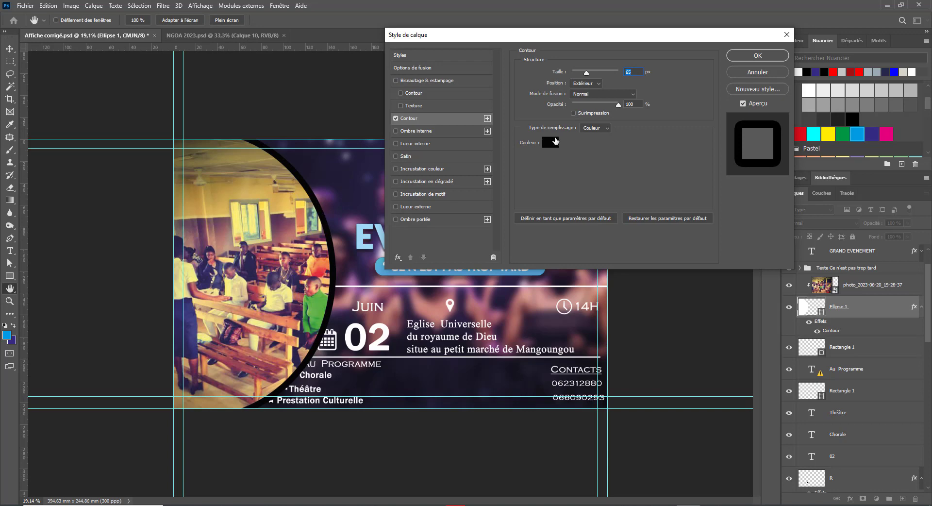
click(549, 144)
drag(676, 232, 651, 212)
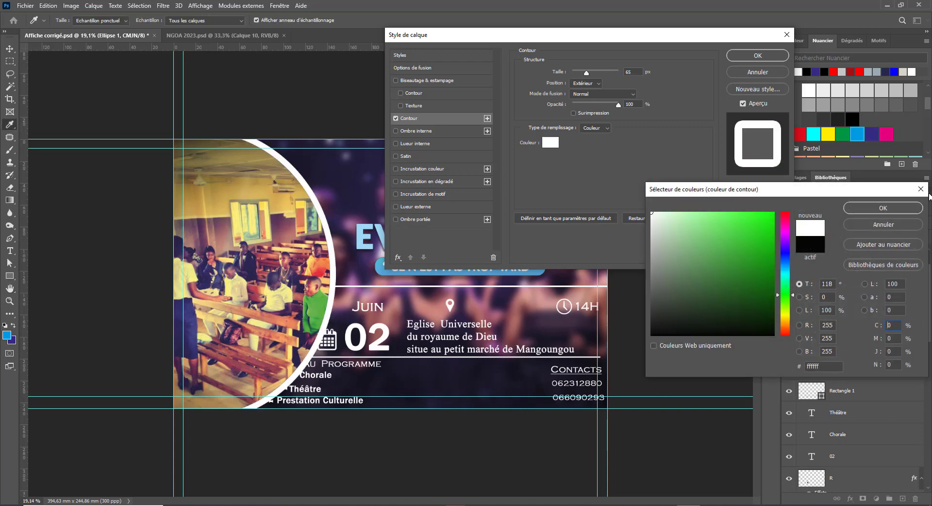
click(883, 207)
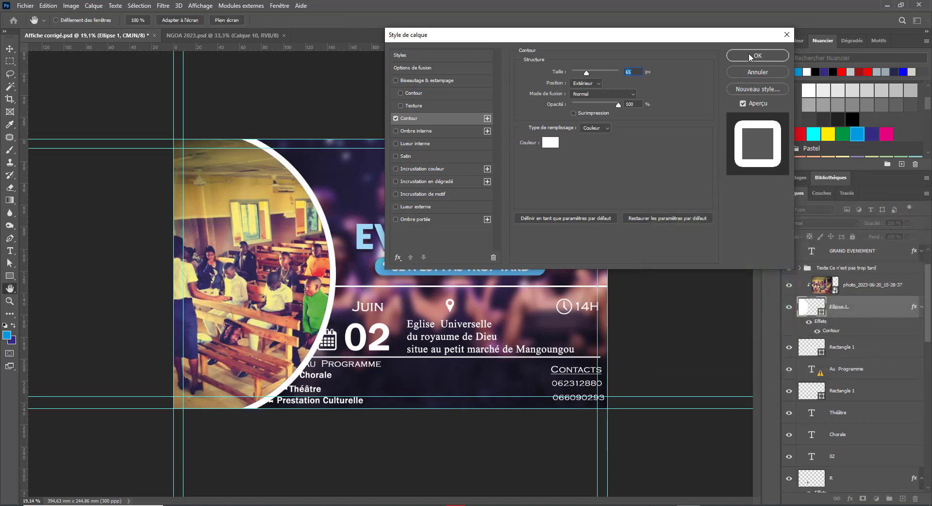
click(750, 57)
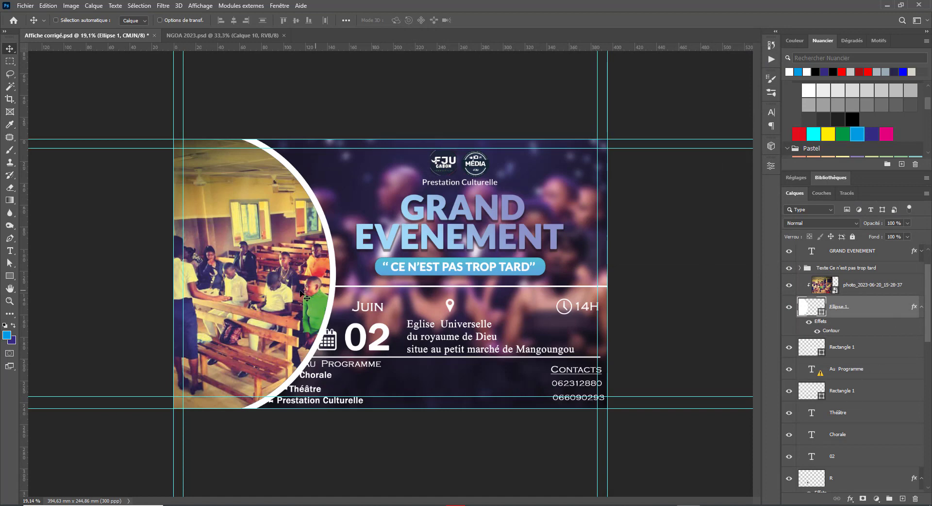
Step: Shift the circle left, scale the clipped photo to about 110%, recentre it, and save
drag(307, 302, 321, 274)
click(859, 286)
key(ctrl+t)
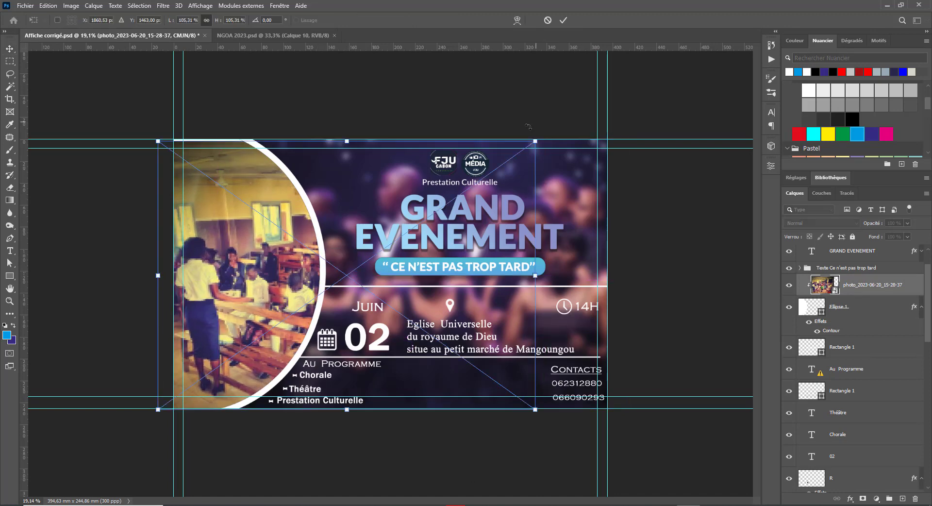
mouse_move(547, 137)
mouse_down()
mouse_move(586, 118)
mouse_move(544, 139)
mouse_move(564, 120)
mouse_move(536, 129)
mouse_up()
drag(180, 334, 176, 337)
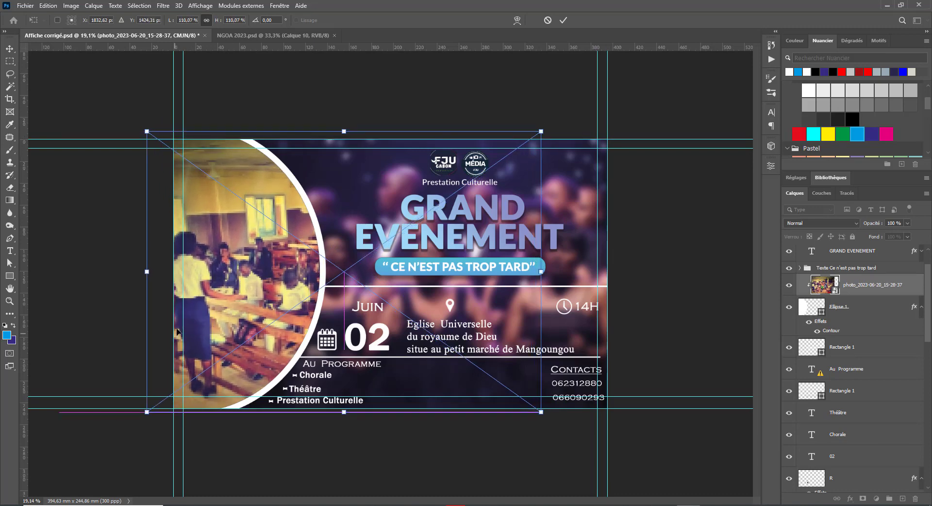
key(Return)
drag(279, 305, 285, 306)
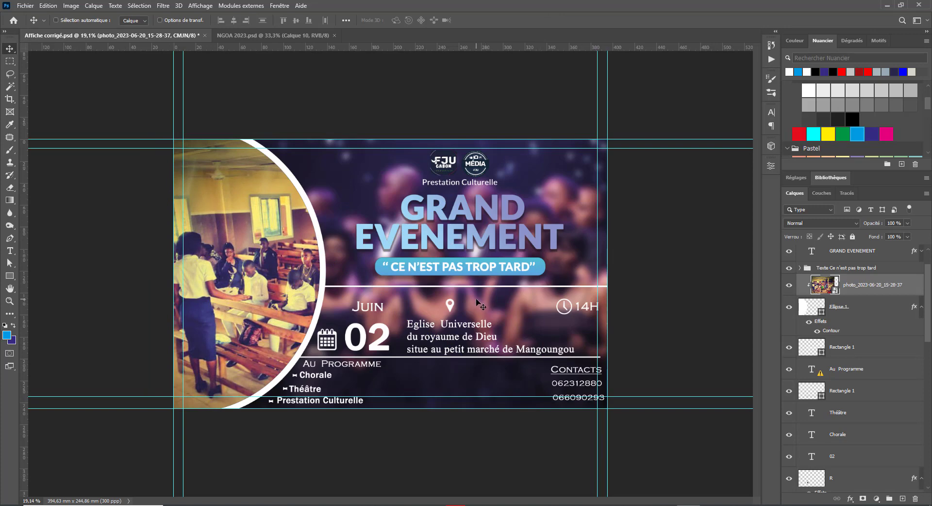
key(ctrl+s)
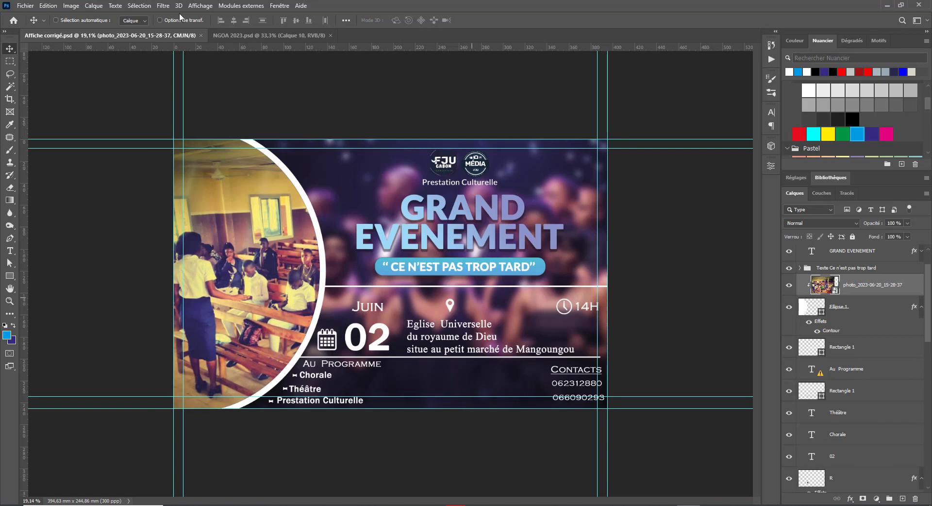
Step: Open the recent file Sans titre-1.psd and close NGOA 2023.psd, returning to Affiche corrigé.psd
click(25, 6)
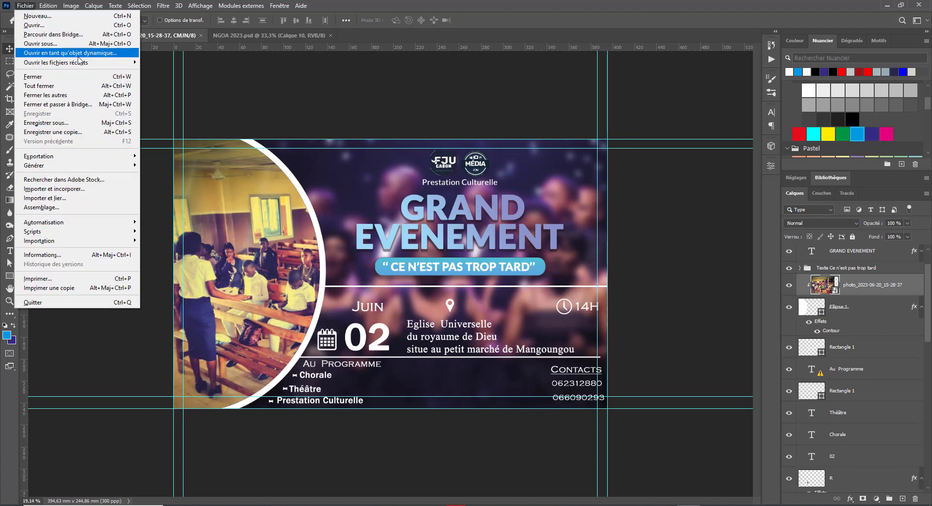
mouse_move(84, 65)
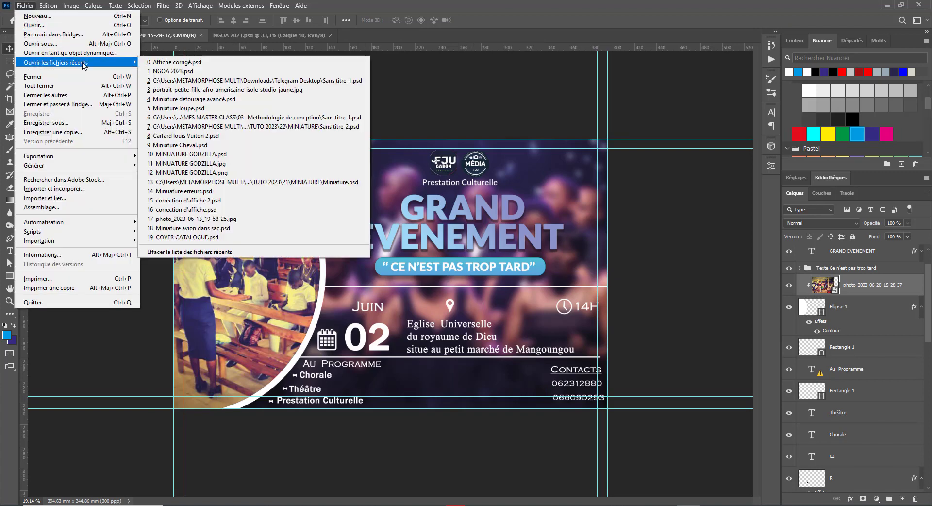
click(216, 81)
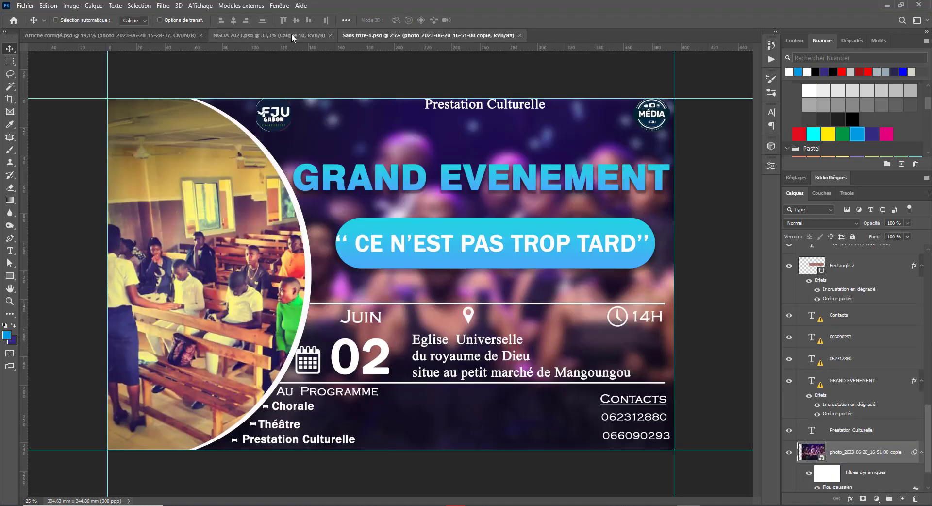
click(311, 35)
click(330, 35)
click(146, 38)
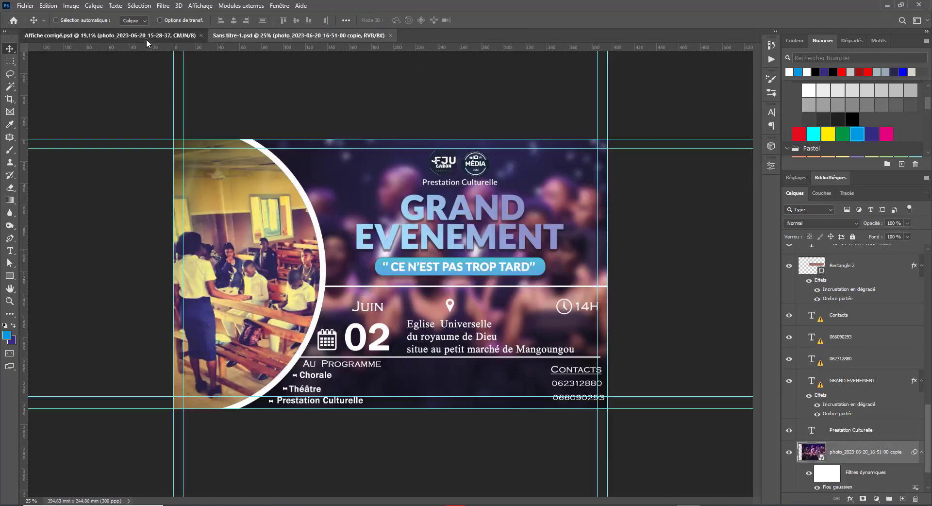
click(311, 34)
click(135, 40)
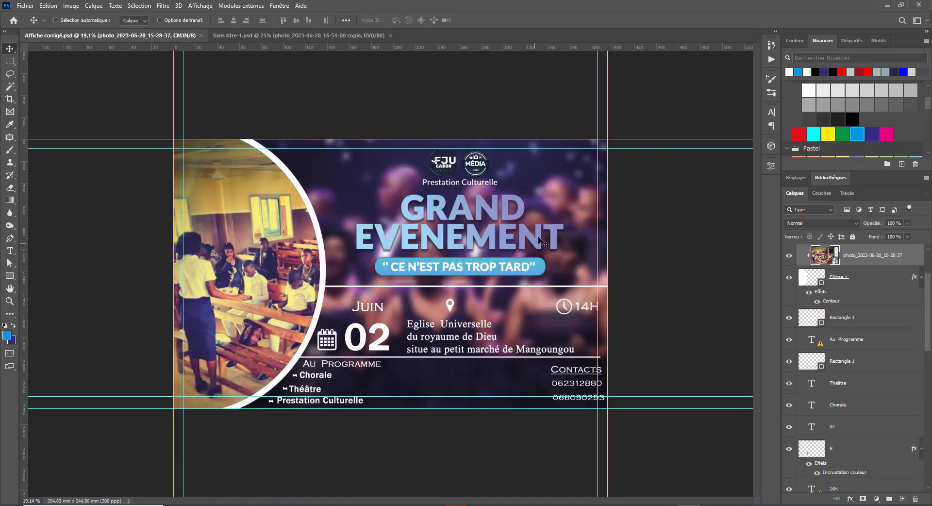
Step: Select the Prestation Culturelle text layer from the canvas layer list
right_click(460, 189)
click(460, 189)
right_click(463, 184)
click(489, 192)
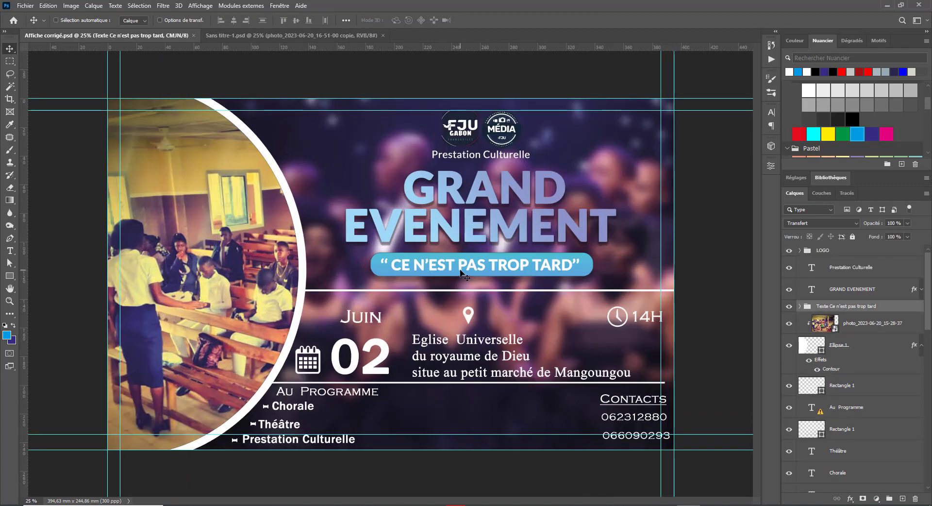
Step: Raise the slogan banner group and the white dividing line slightly
right_click(460, 270)
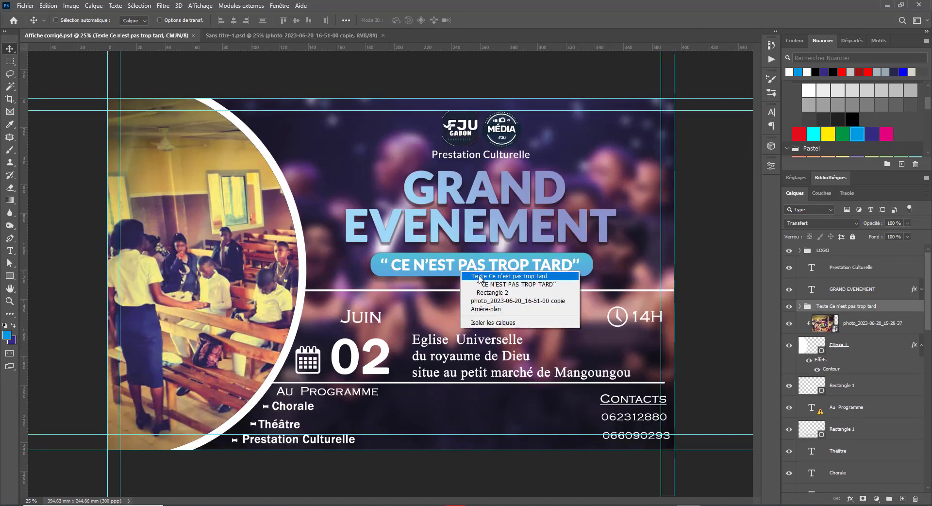
click(478, 274)
drag(431, 276, 431, 276)
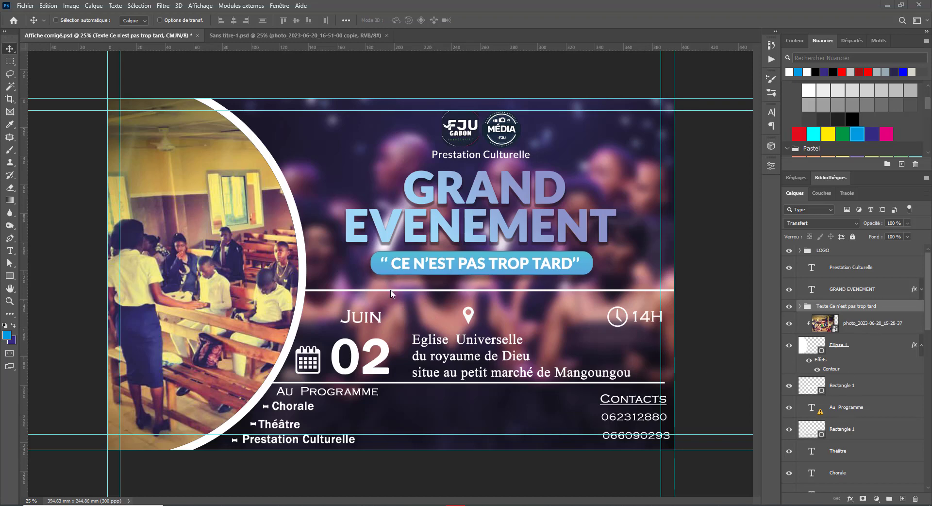
right_click(404, 292)
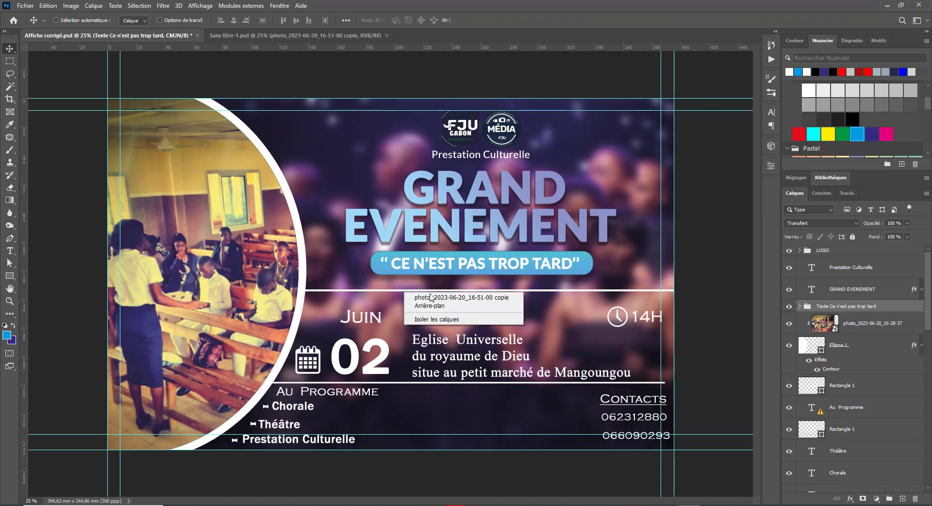
click(430, 294)
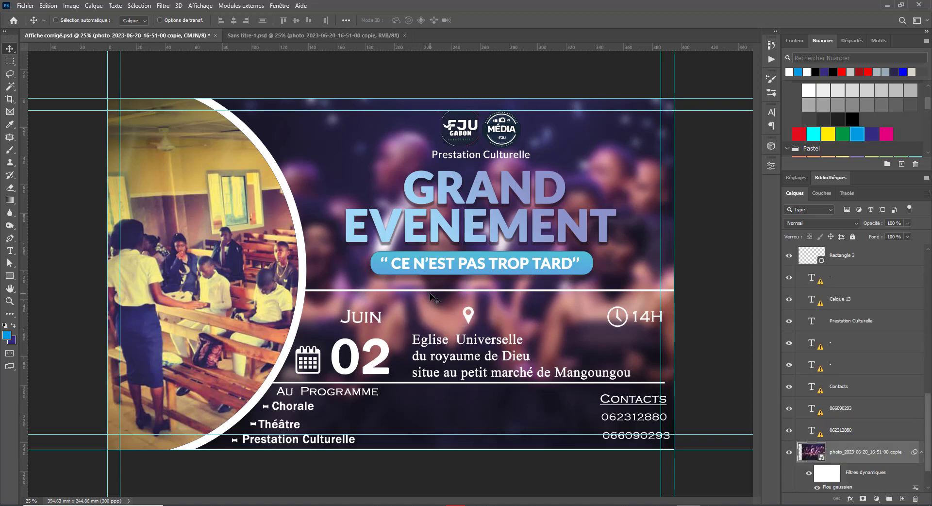
right_click(437, 291)
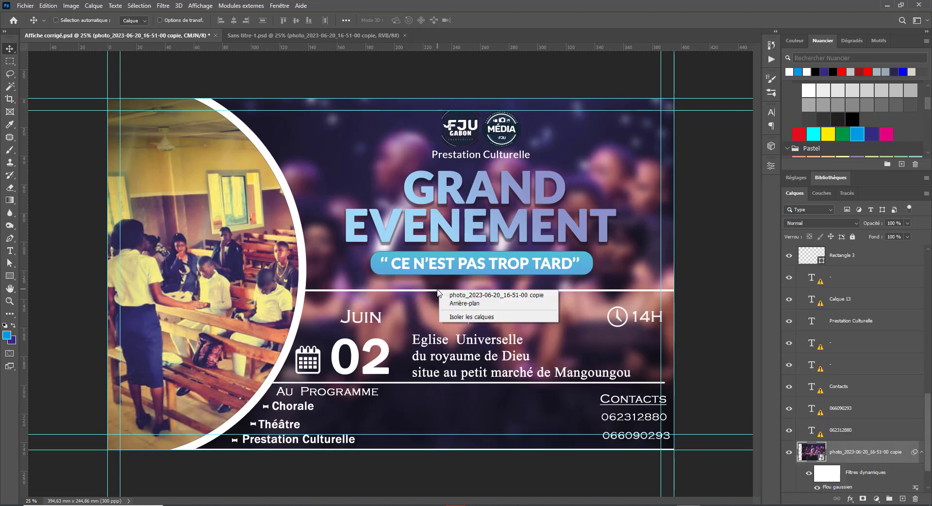
right_click(436, 291)
right_click(434, 290)
click(444, 294)
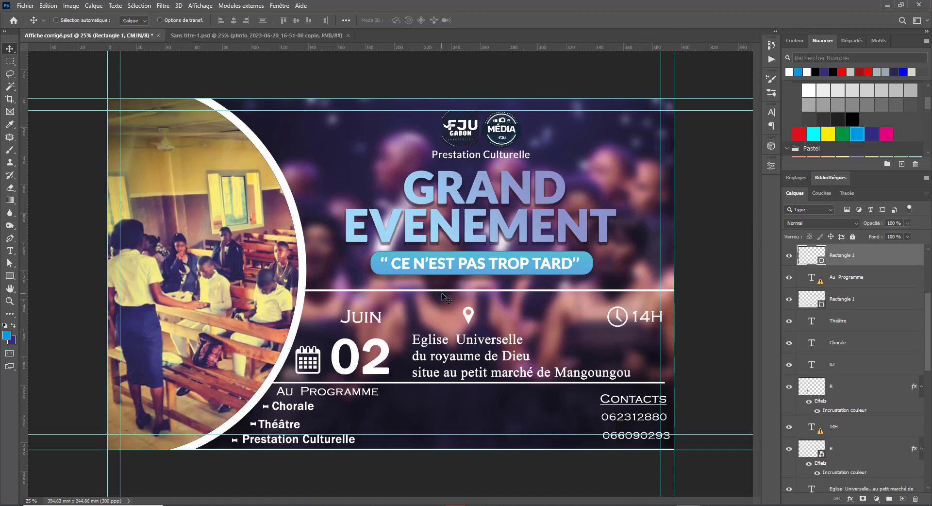
key(shift+Up)
key(shift+Up)
key(shift+Up)
key(shift+Up)
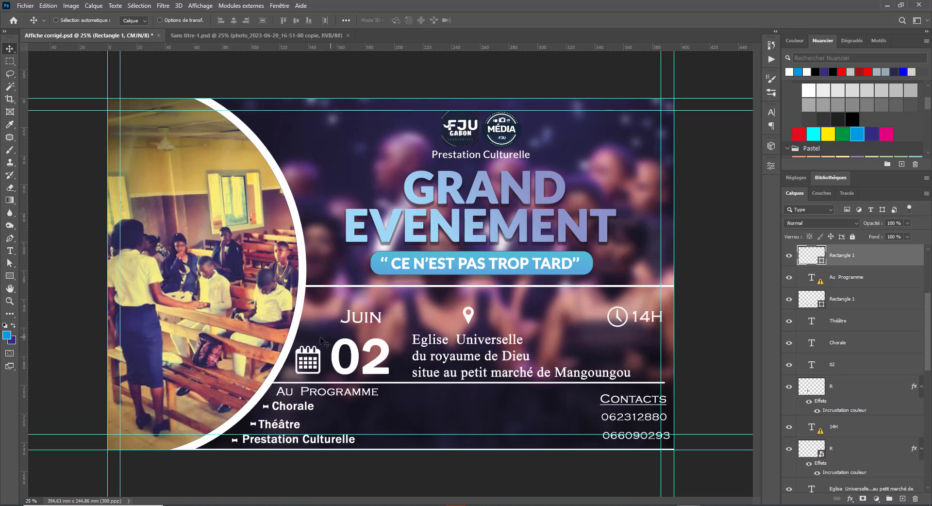
Step: Move the calendar icon up beside Juin
right_click(307, 361)
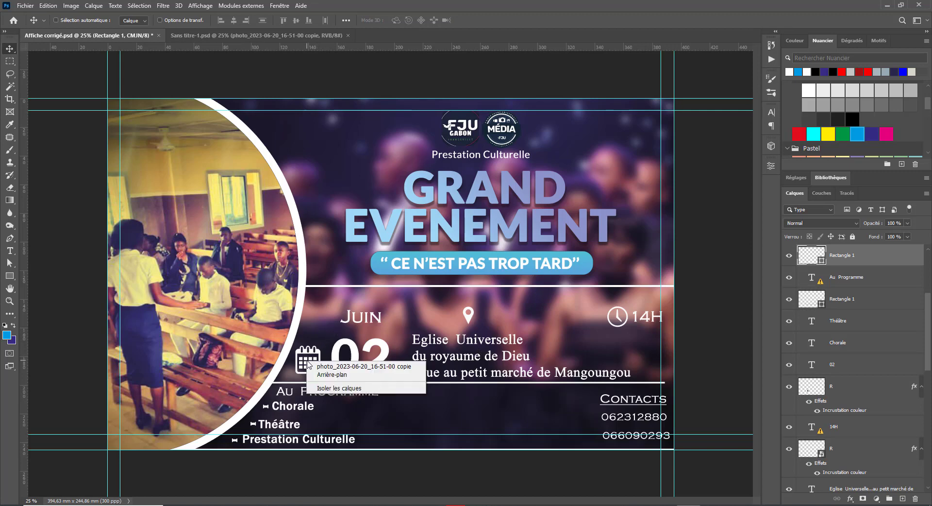
click(320, 365)
right_click(306, 352)
click(322, 357)
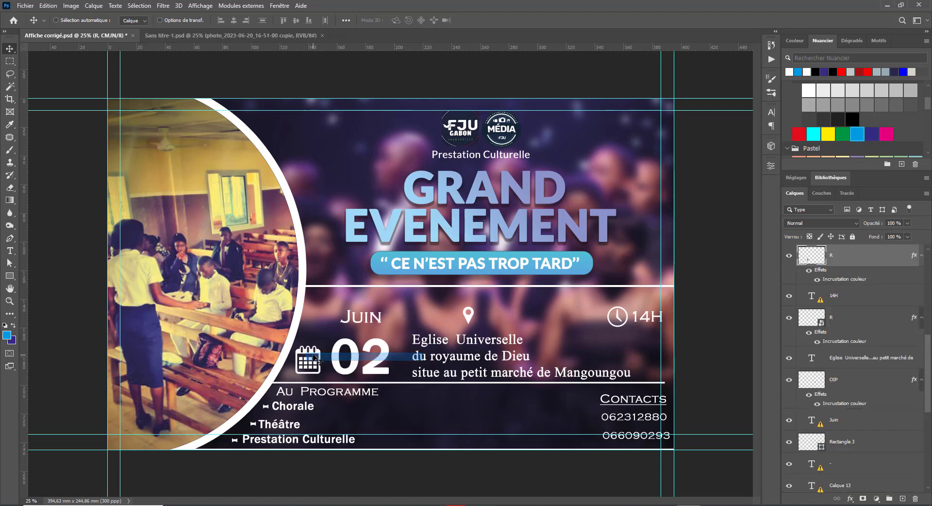
drag(323, 354, 332, 307)
Step: Set the Juin text in Lato Black, substituting the missing font
double_click(360, 326)
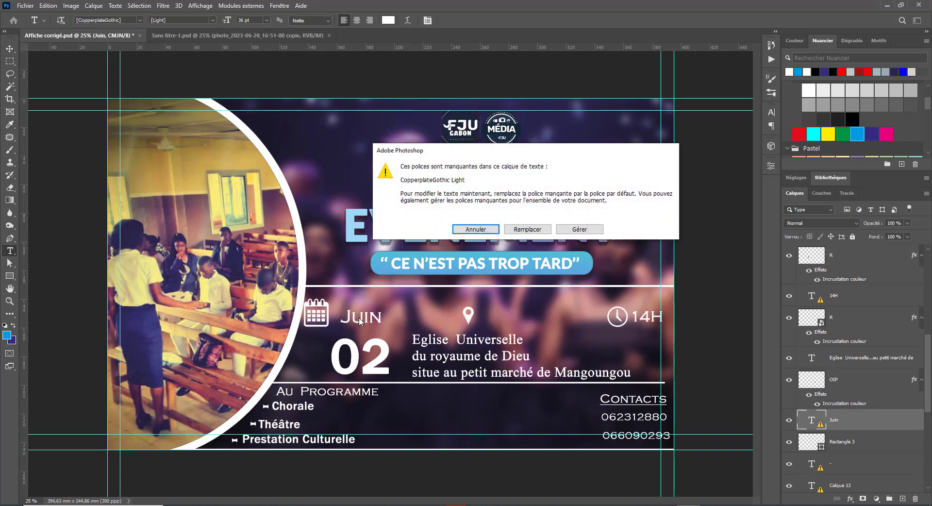
click(533, 229)
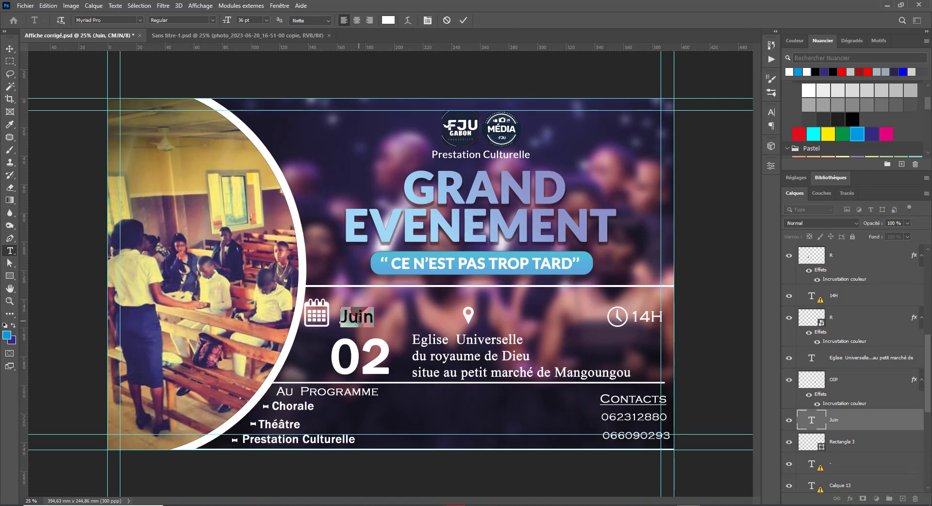
click(123, 21)
click(115, 19)
text(lato)
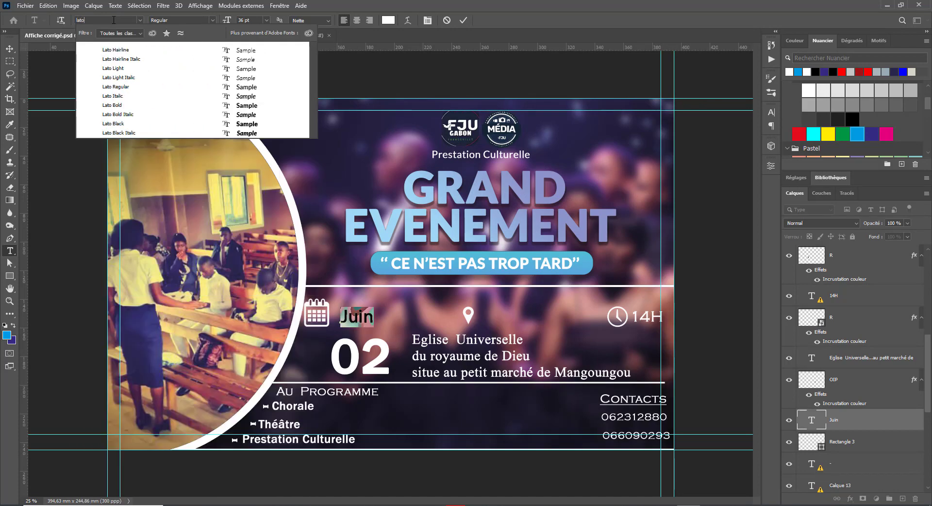
click(235, 125)
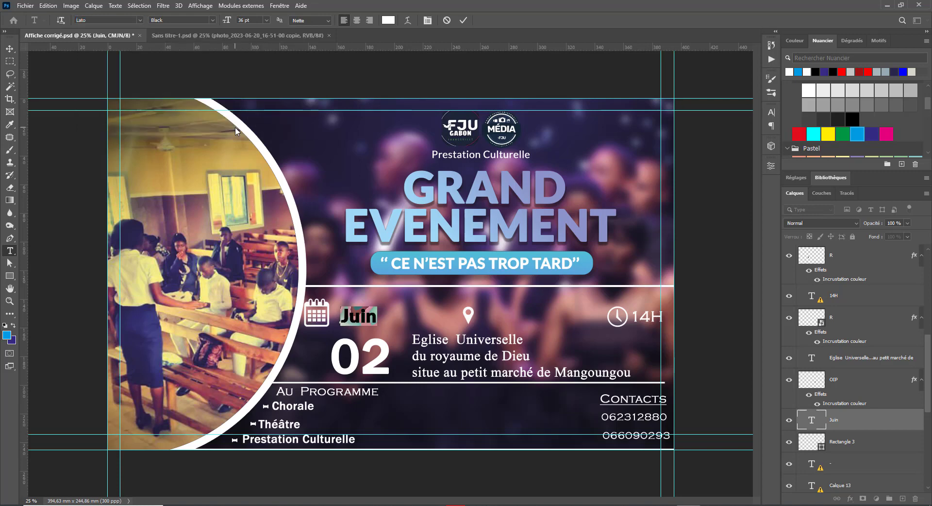
click(10, 49)
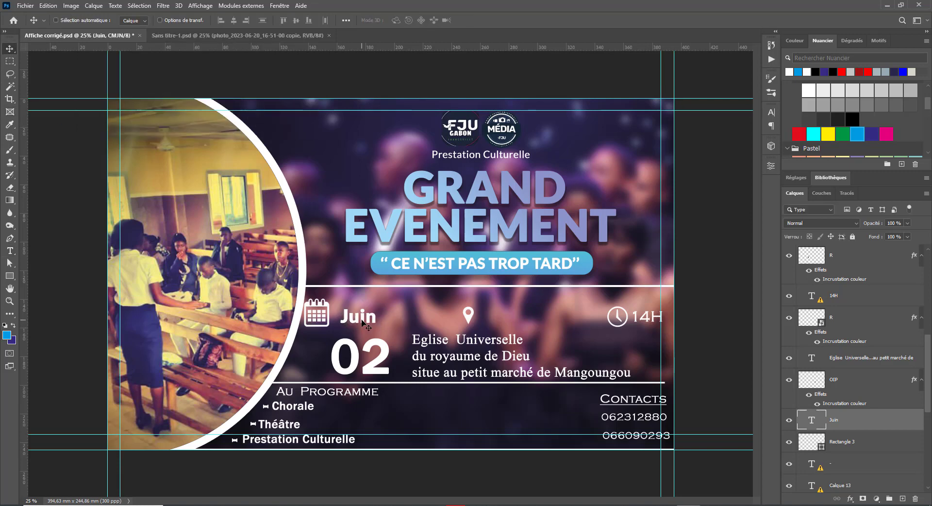
Step: Add '02 ' before Juin so the date reads '02 Juin'
double_click(342, 318)
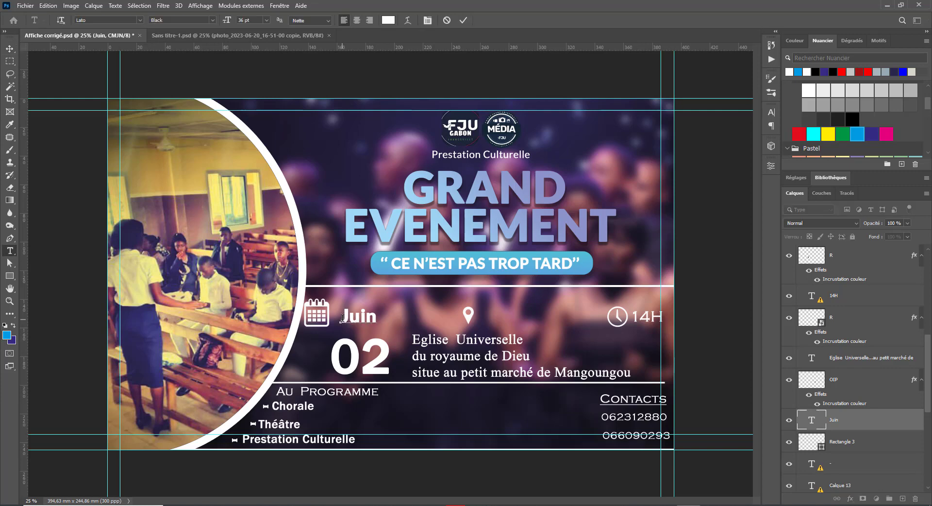
text(02)
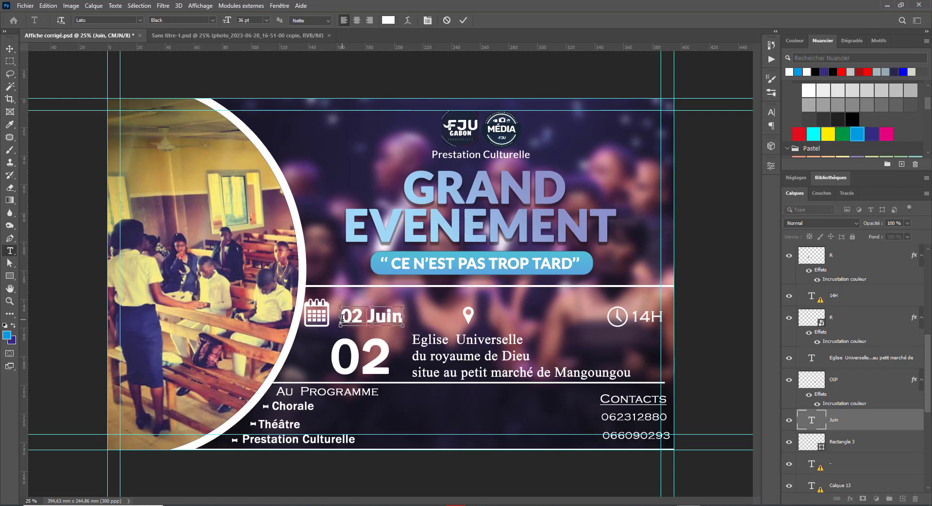
key(ctrl+Return)
key(v)
right_click(353, 356)
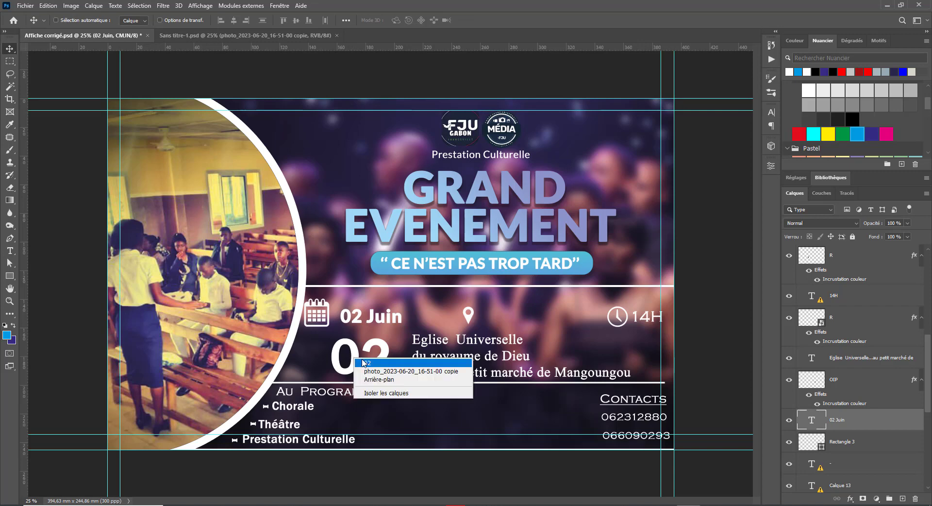
Step: Delete the large 02, move 02 Juin below the calendar icon, and slightly enlarge the icon
click(363, 361)
key(Delete)
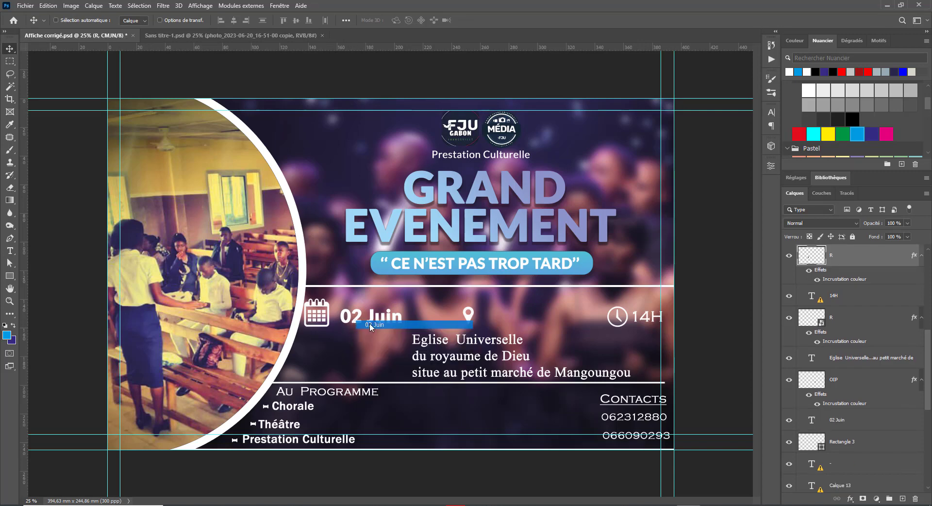
drag(369, 323, 329, 366)
right_click(323, 310)
click(361, 316)
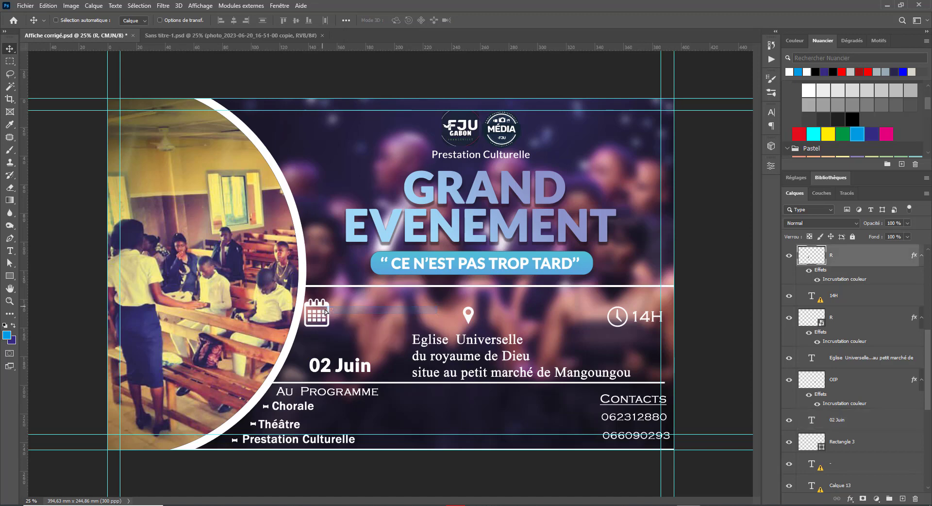
mouse_move(324, 309)
mouse_down()
mouse_move(332, 338)
mouse_move(343, 317)
mouse_move(337, 312)
mouse_up()
key(ctrl+t)
key(Return)
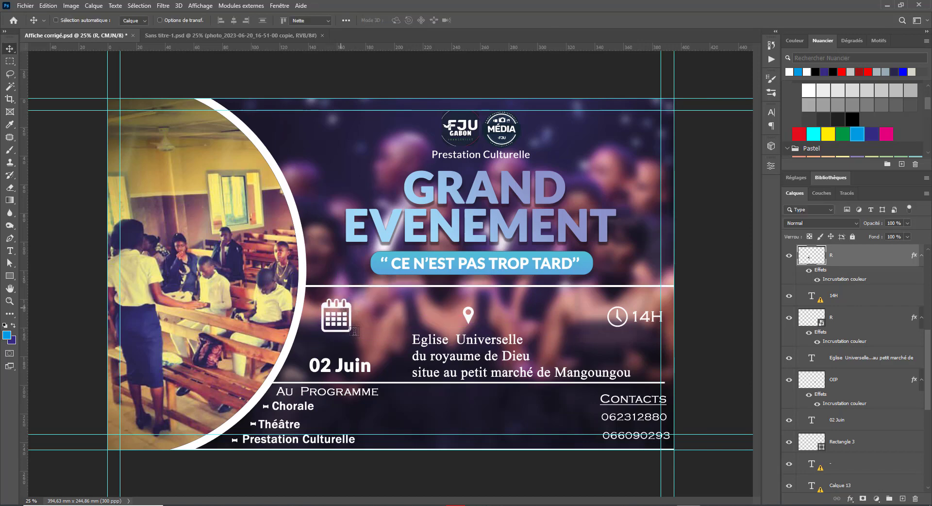
Step: Break the date onto two lines, 02 above Juin, and move it up toward the icon
key(t)
click(340, 364)
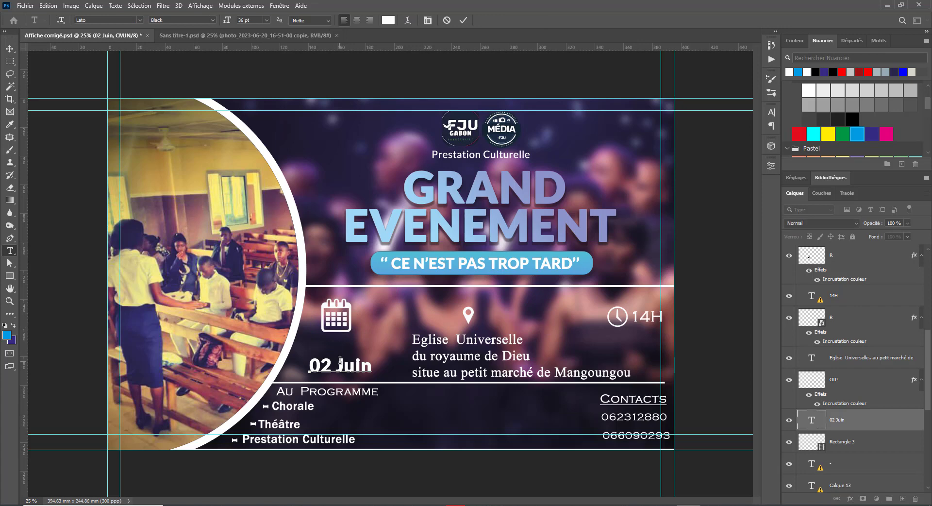
key(Return)
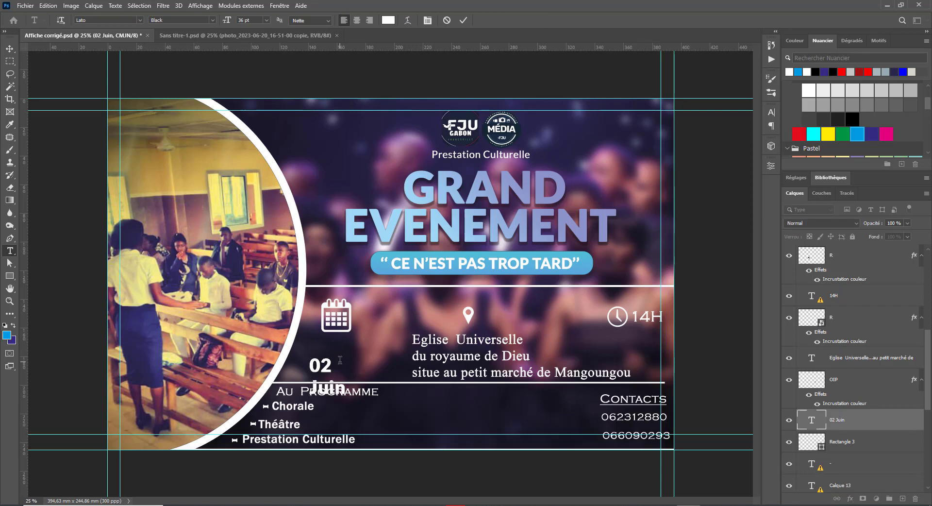
key(Escape)
key(v)
drag(329, 367, 341, 345)
double_click(333, 352)
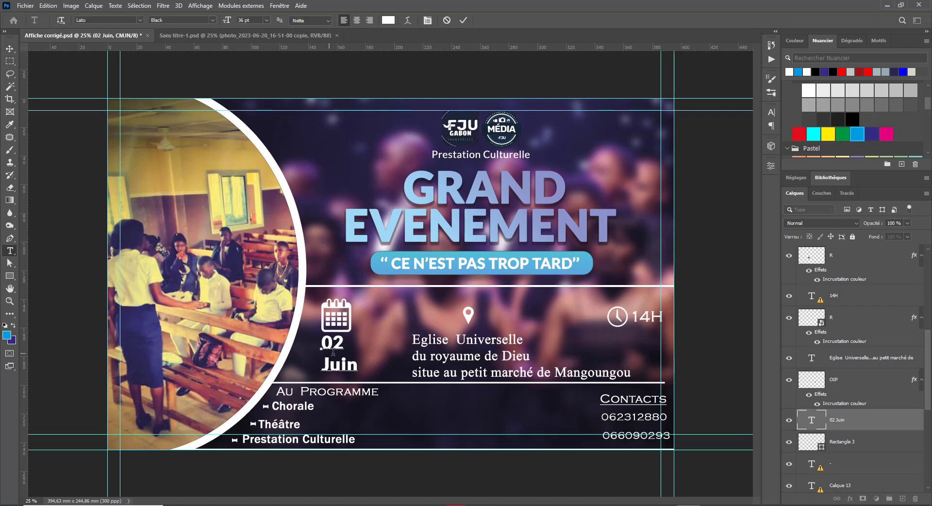
Step: Enlarge the 02 to 62 pt while keeping Juin at its original size
double_click(333, 342)
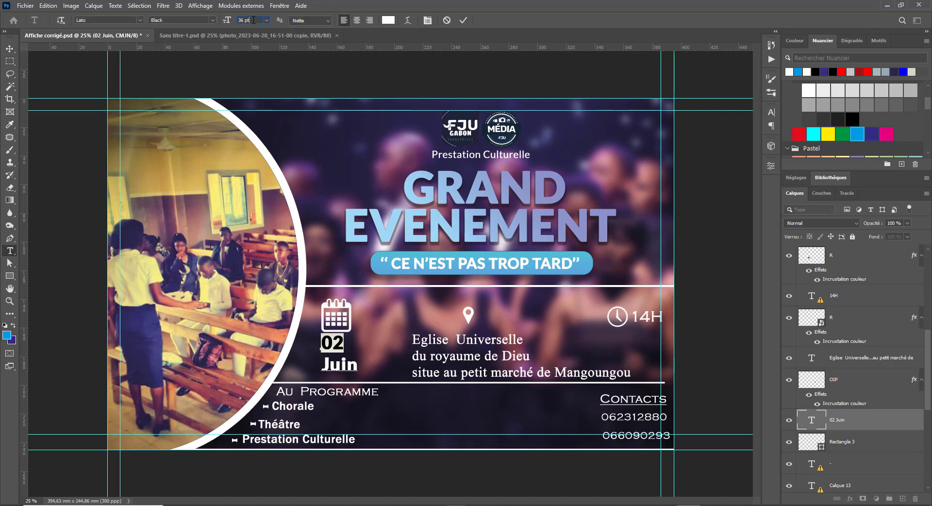
scroll(253, 20, up, 20)
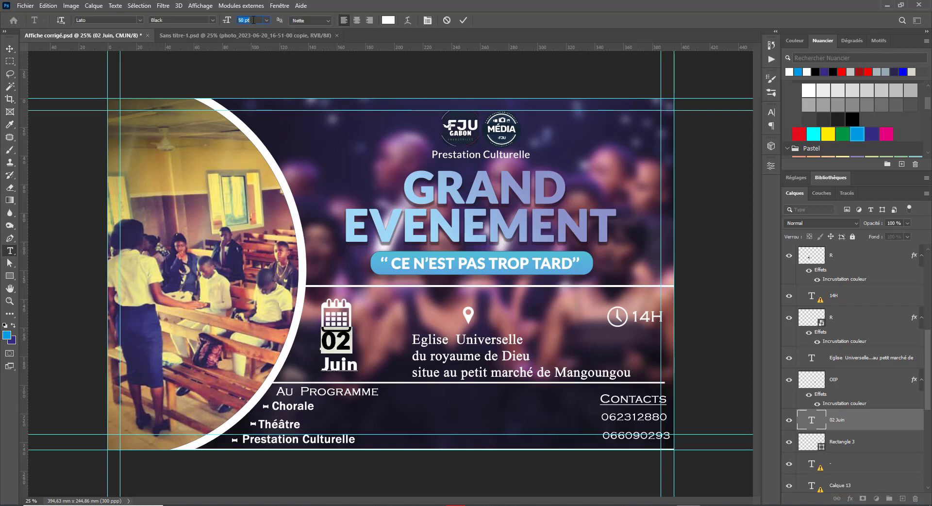
scroll(253, 20, up, 5)
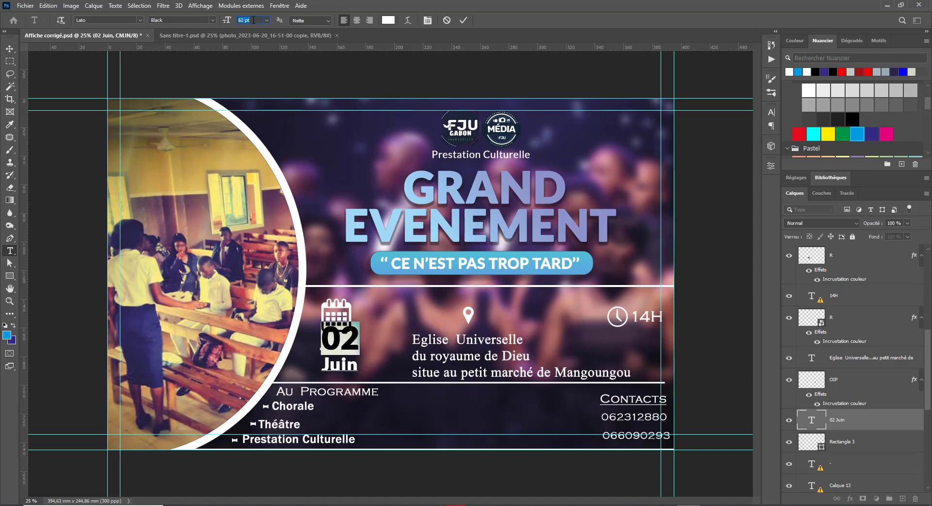
double_click(342, 362)
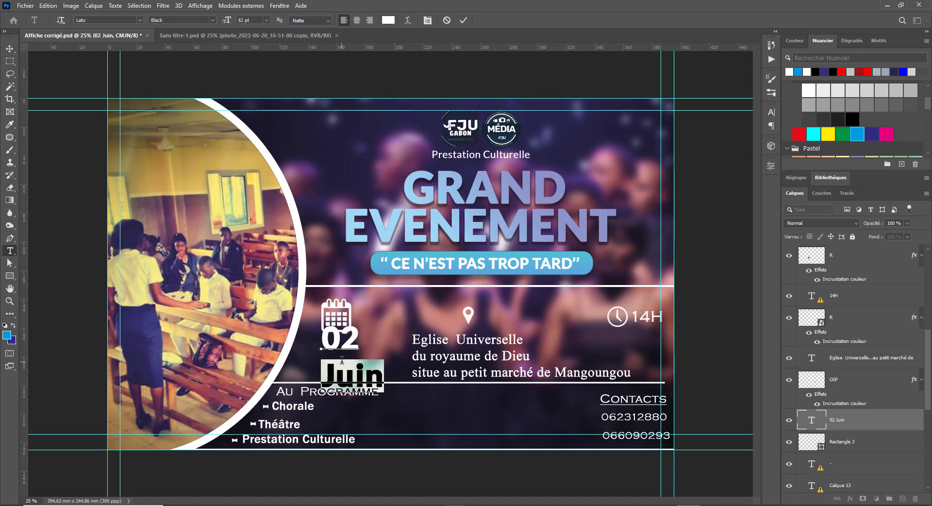
key(ctrl+z)
click(340, 365)
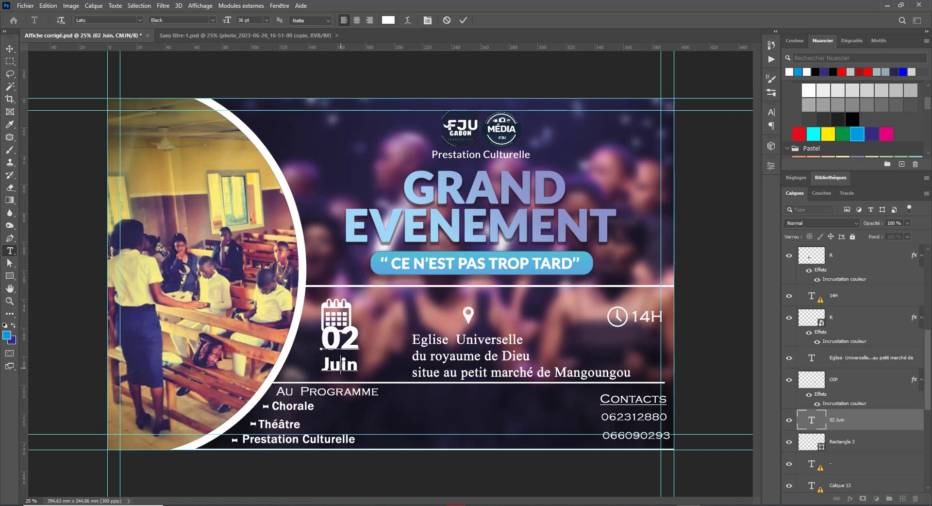
double_click(341, 365)
Step: Tighten the line spacing on Juin to about 31 pt and nudge the date down
click(771, 112)
click(734, 138)
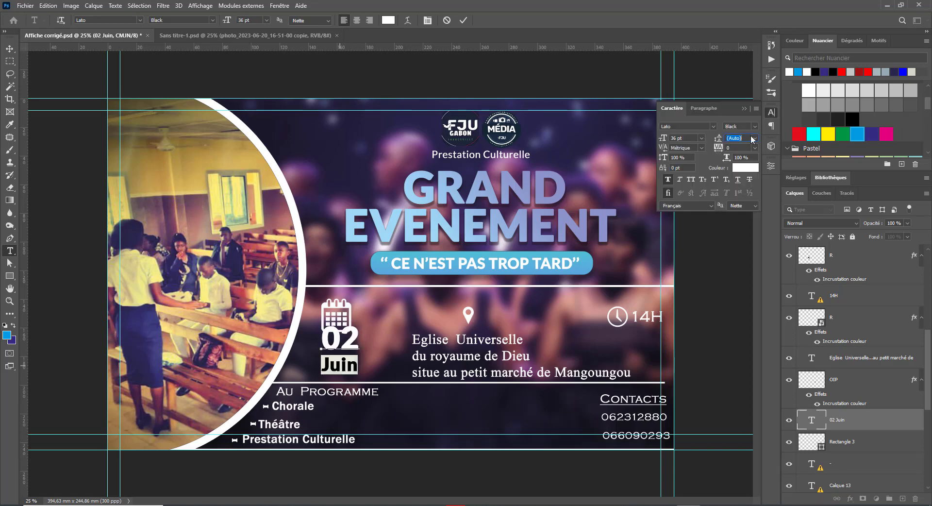
click(755, 138)
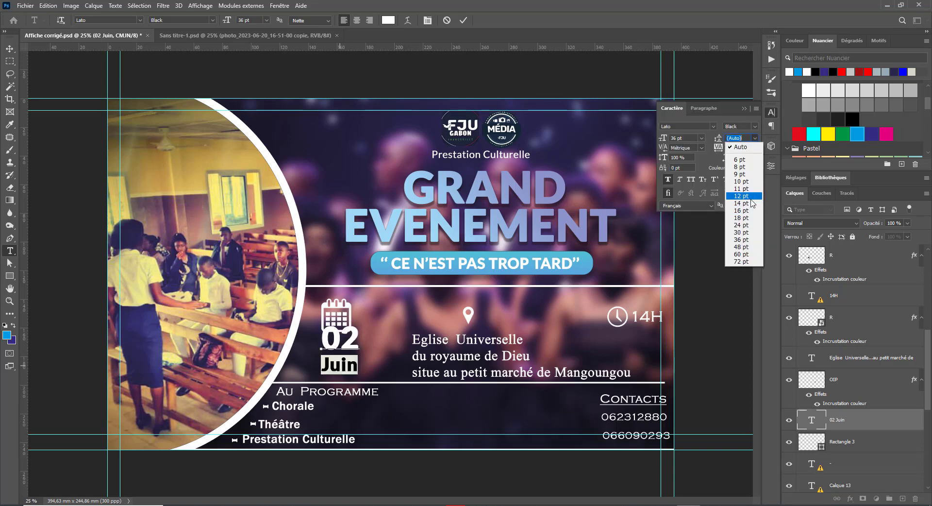
click(740, 205)
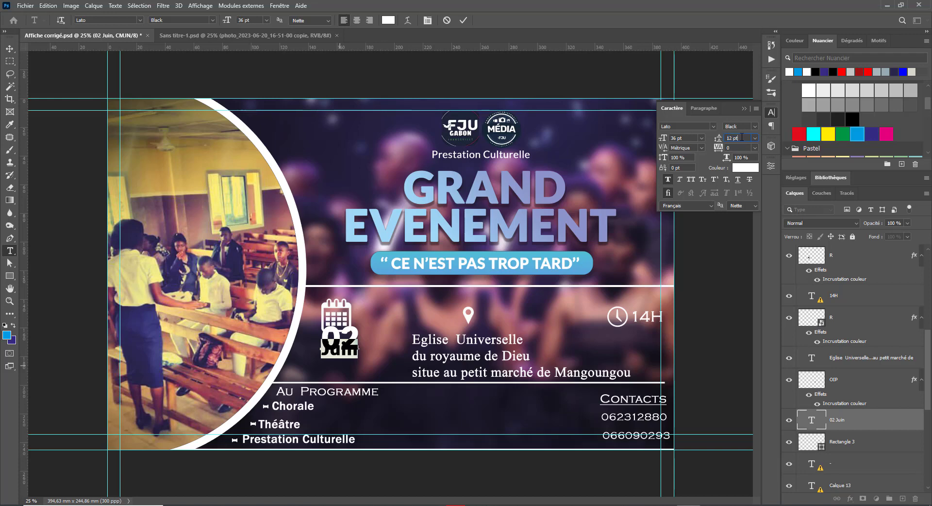
scroll(741, 138, up, 19)
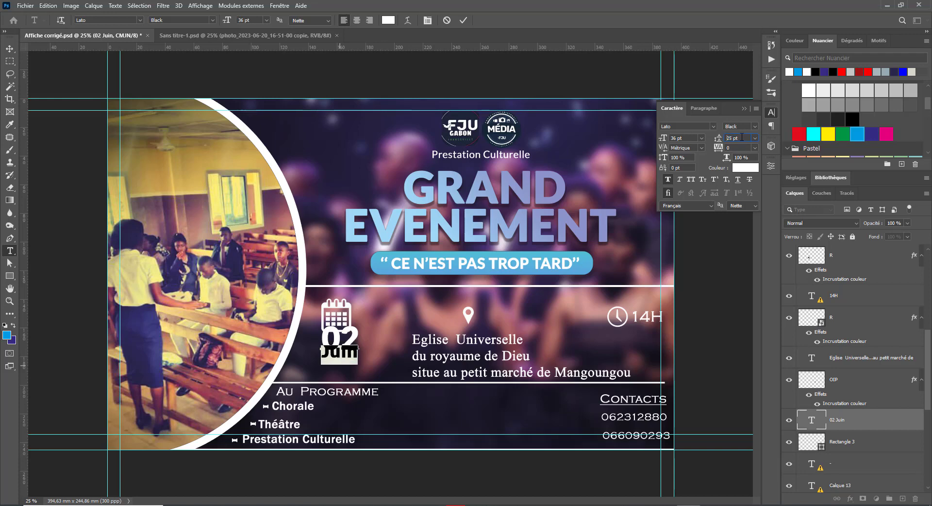
click(10, 48)
drag(331, 354, 329, 364)
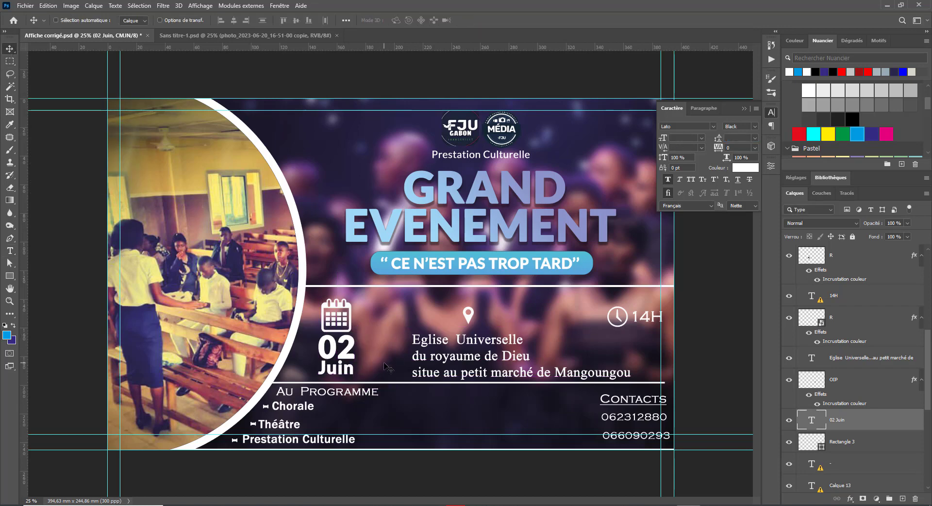
Step: Move the 02 Juin date beside the calendar icon and shrink it to about 80%
drag(340, 363, 379, 319)
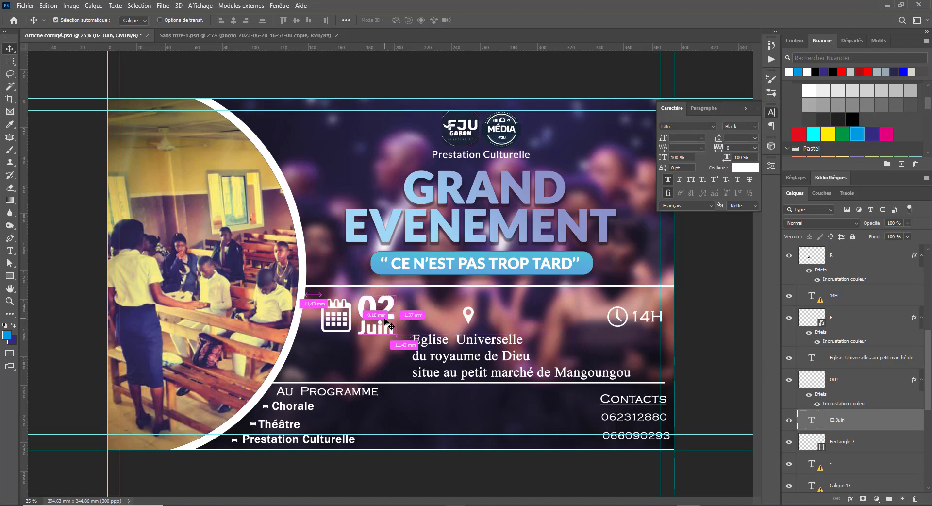
key(ctrl+t)
mouse_move(397, 293)
mouse_down()
mouse_move(376, 318)
mouse_move(381, 301)
mouse_up()
key(Return)
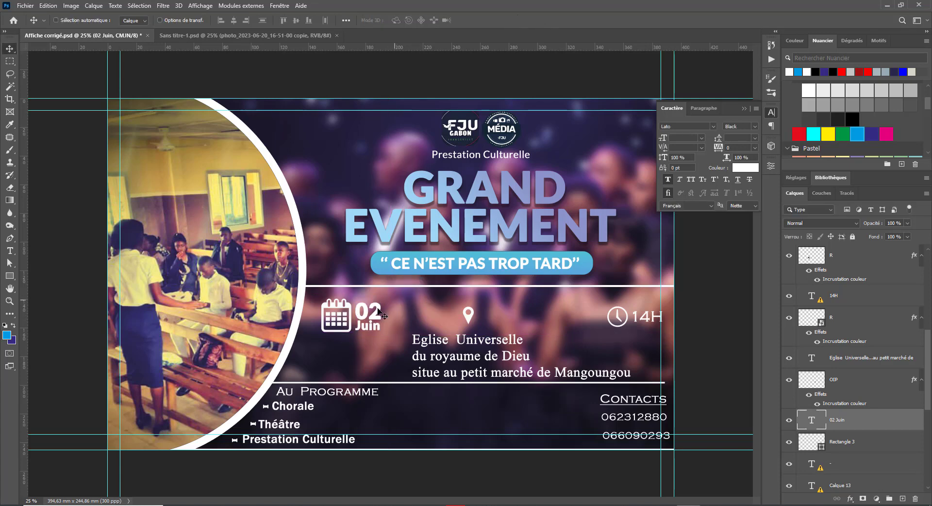
Step: Move the calendar icon and date together and scale them to about 120%
right_click(336, 309)
shift+click(348, 309)
drag(350, 302, 385, 312)
key(ctrl+t)
key(Return)
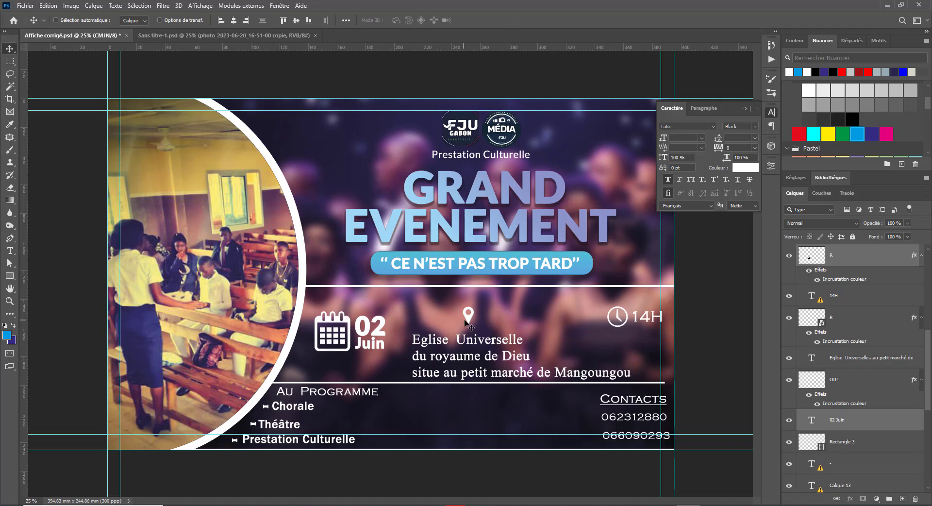
right_click(435, 345)
Step: Move the Eglise address text under 14H and enlarge the location pin about 240% beside the date
click(444, 346)
drag(445, 345, 563, 335)
right_click(470, 322)
click(478, 329)
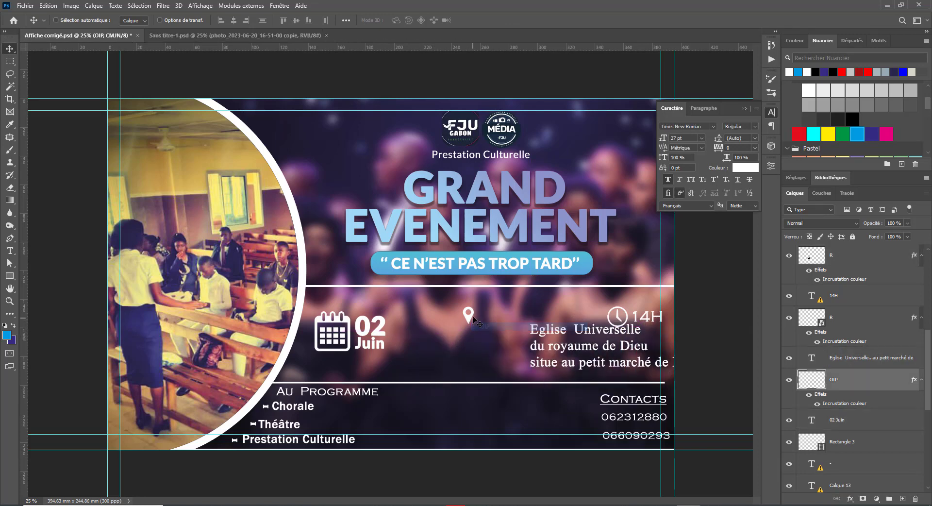
drag(477, 321, 427, 315)
key(ctrl+t)
key(Return)
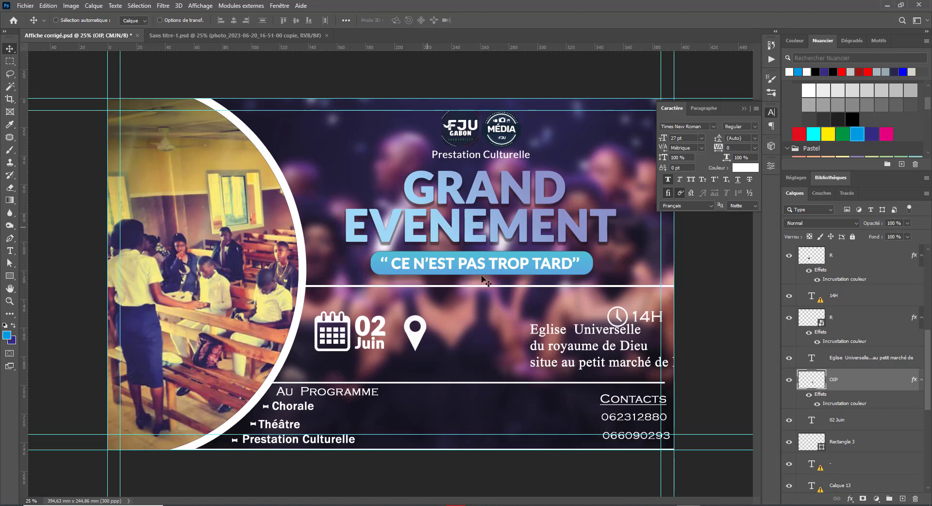
Step: Move the Eglise address text next to the map pin and scale it down to about 69%
right_click(558, 333)
click(575, 335)
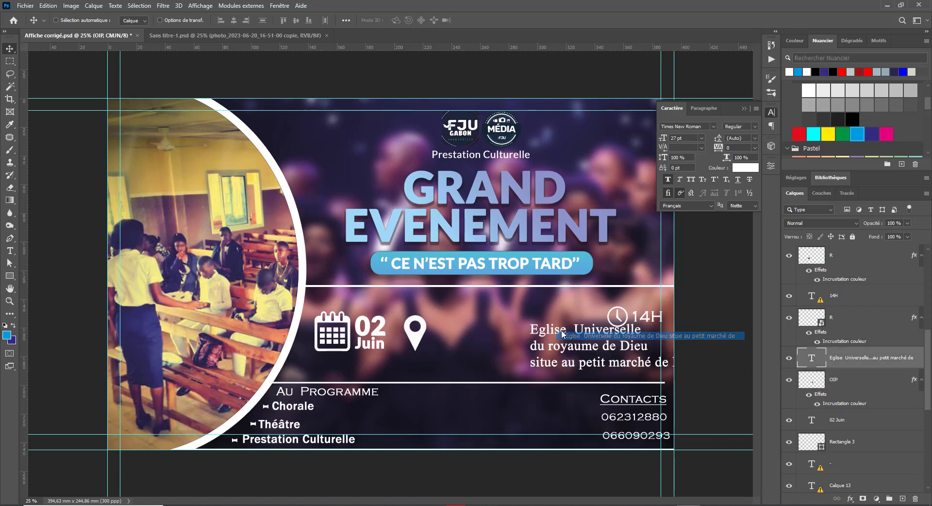
drag(570, 335, 470, 326)
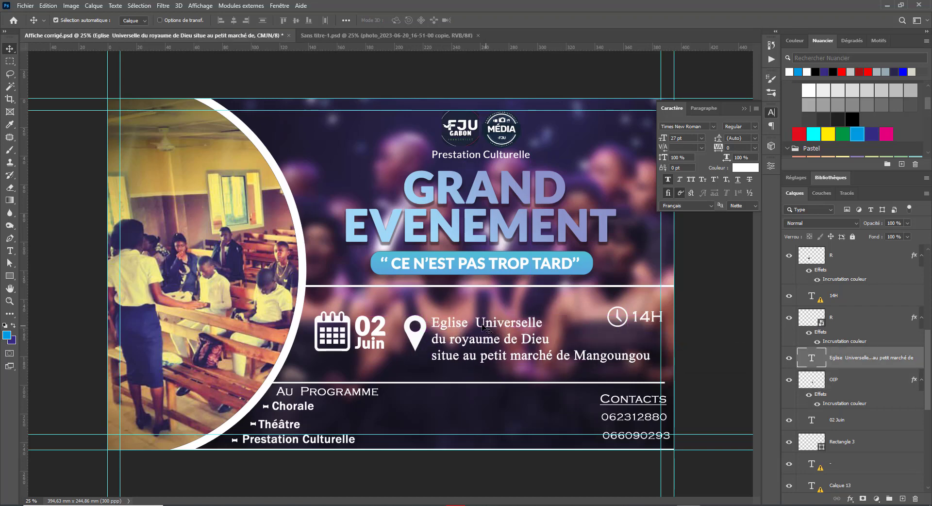
key(ctrl+t)
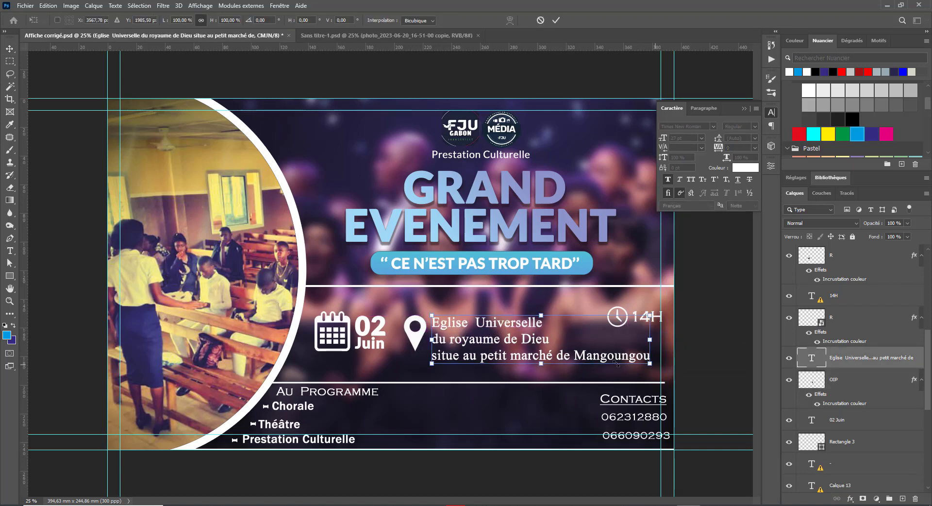
drag(615, 363, 584, 369)
Step: Set the entire church address text in Lato Bold
key(Return)
key(t)
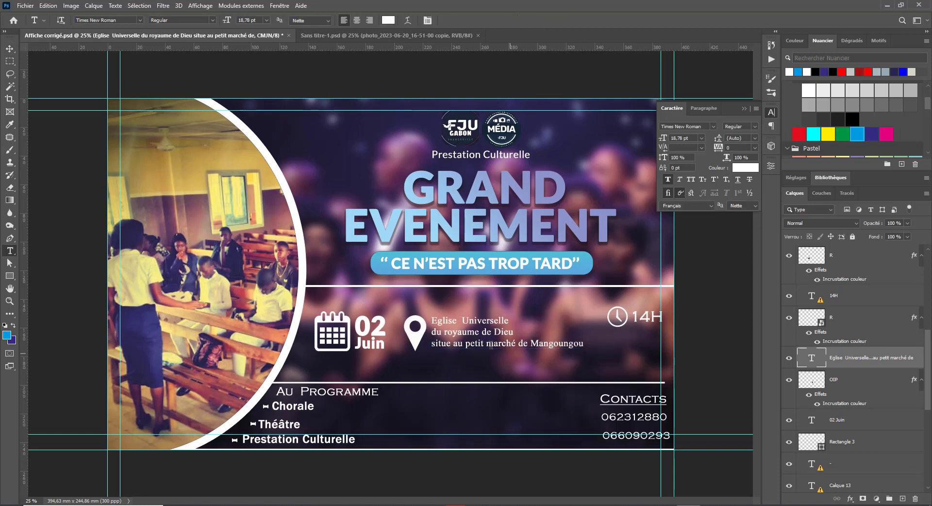
click(468, 340)
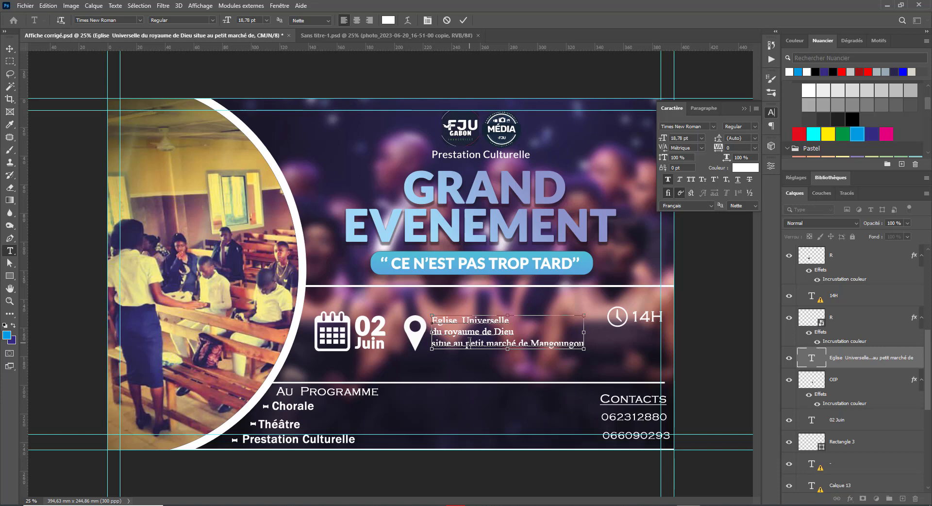
key(ctrl+a)
click(698, 127)
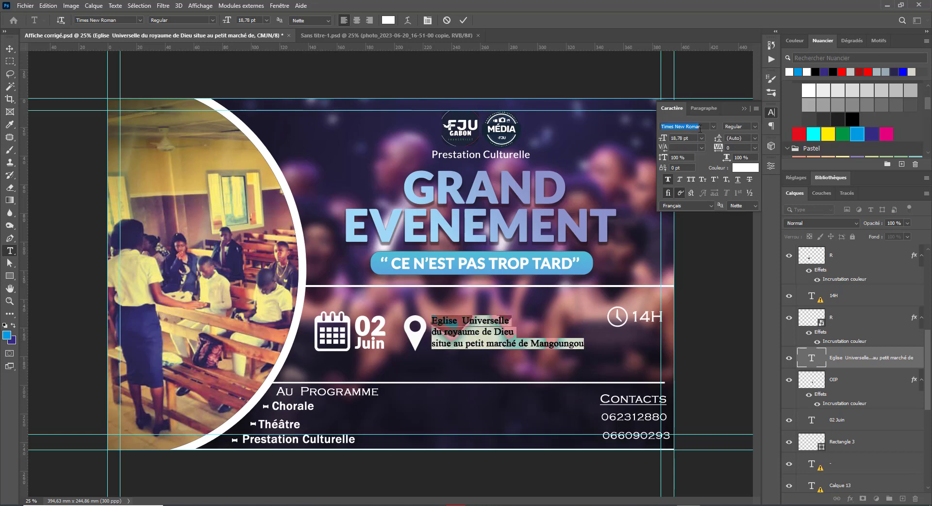
text(lath)
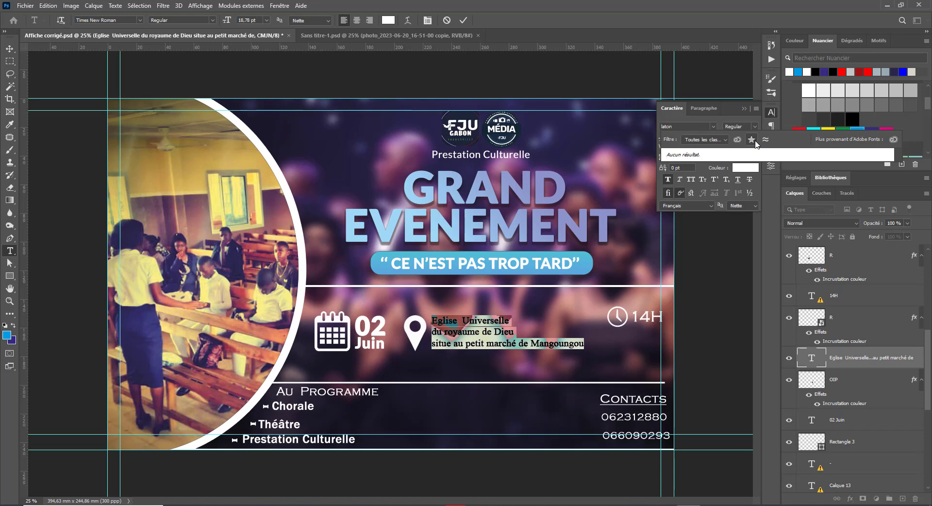
key(BackSpace)
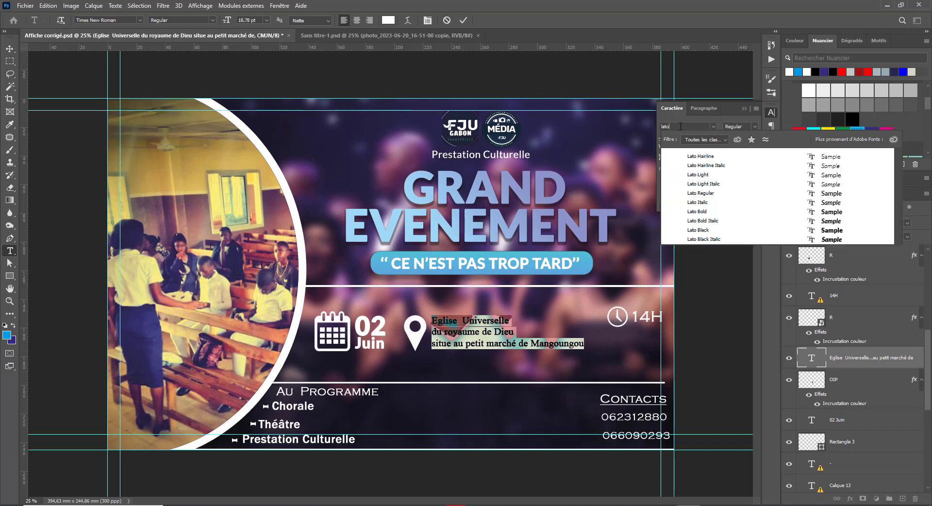
click(766, 212)
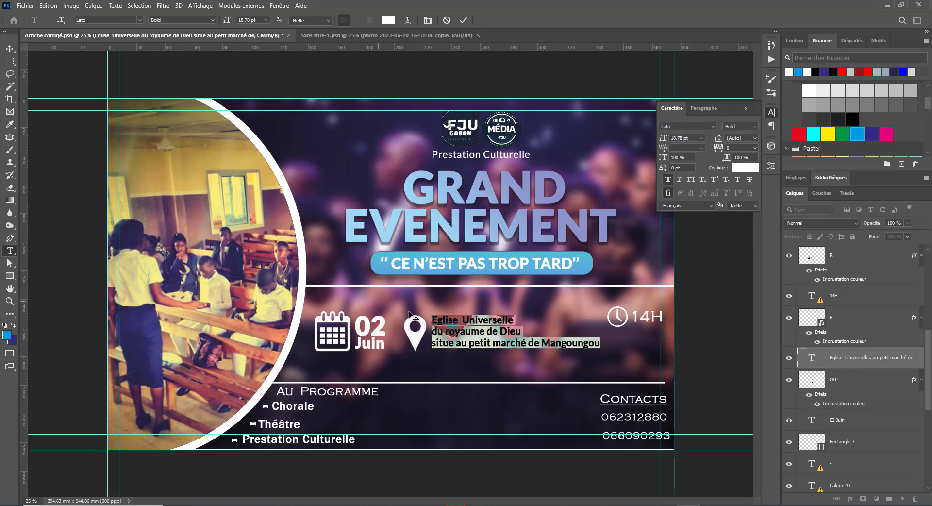
Step: Delete the first line break so the address reads as two lines, and commit the text
click(434, 332)
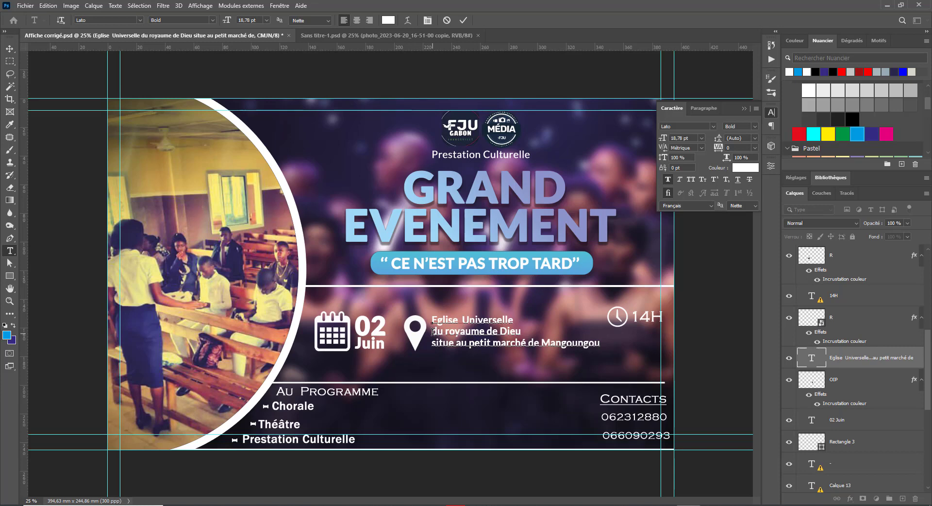
key(BackSpace)
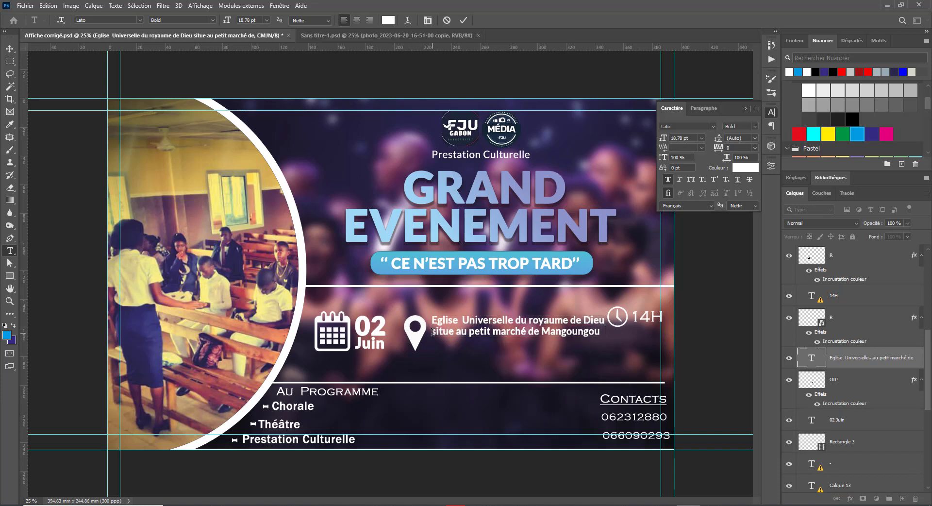
key(ctrl+Return)
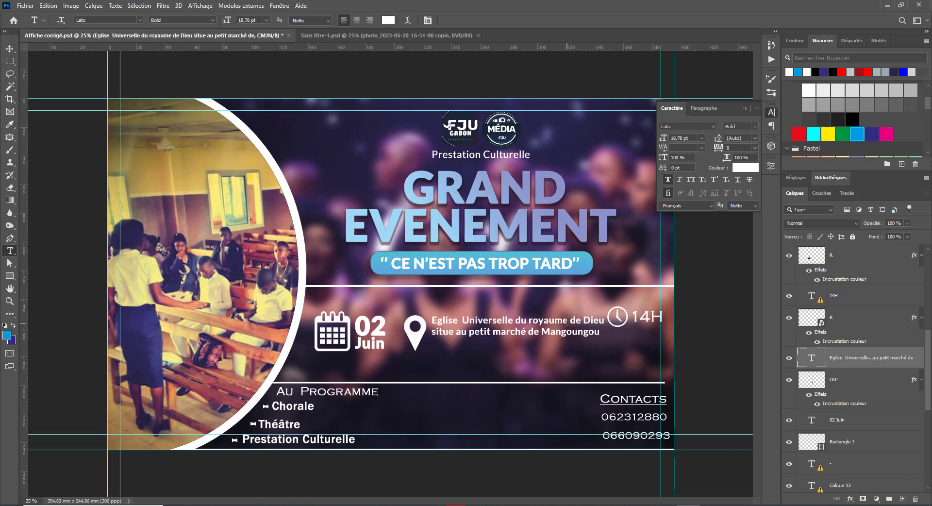
Step: Nudge the address text down and move the calendar icon upward
key(v)
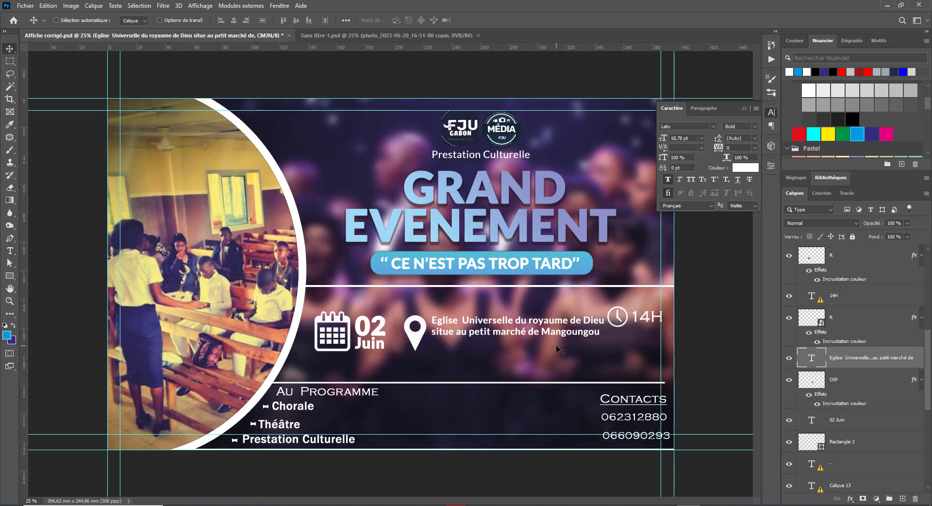
drag(517, 317, 518, 332)
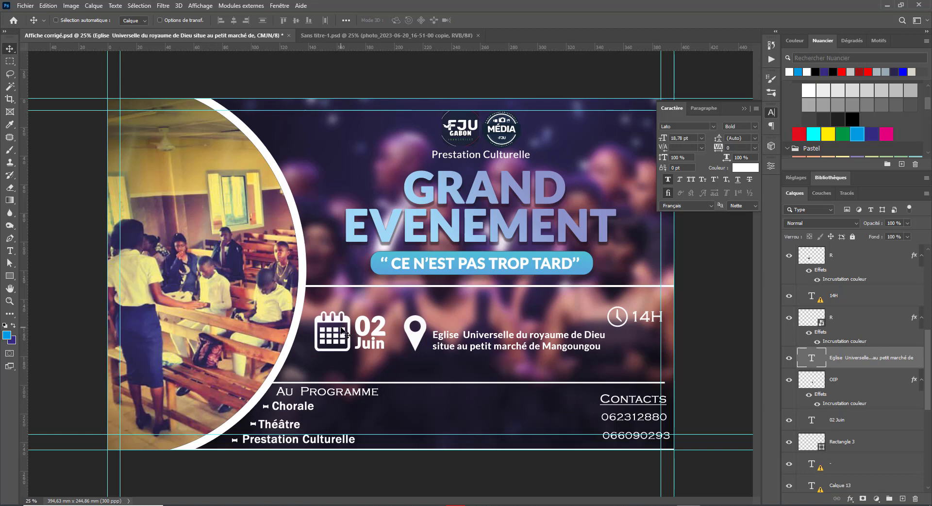
right_click(344, 318)
click(348, 323)
drag(347, 324, 346, 305)
key(ctrl+t)
key(Return)
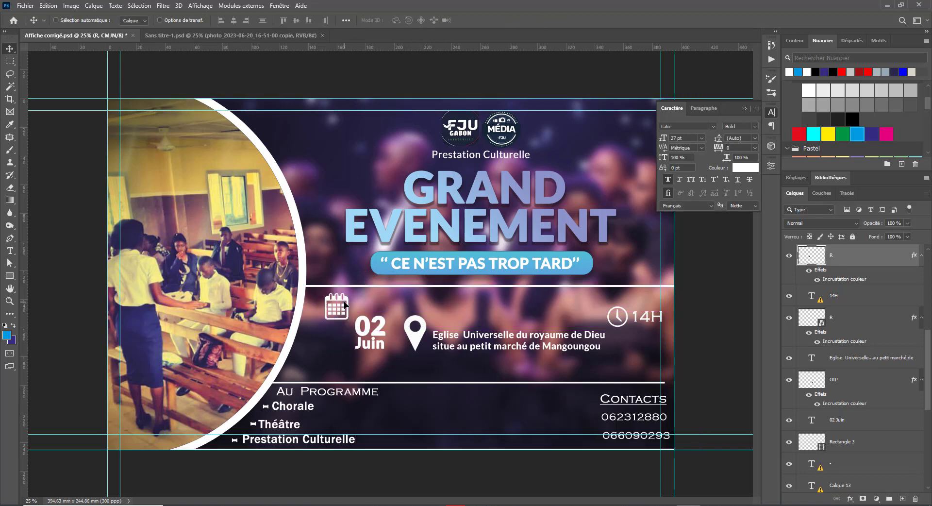
Step: Place 02 Juin below the calendar icon, then move both down together
right_click(364, 329)
click(386, 331)
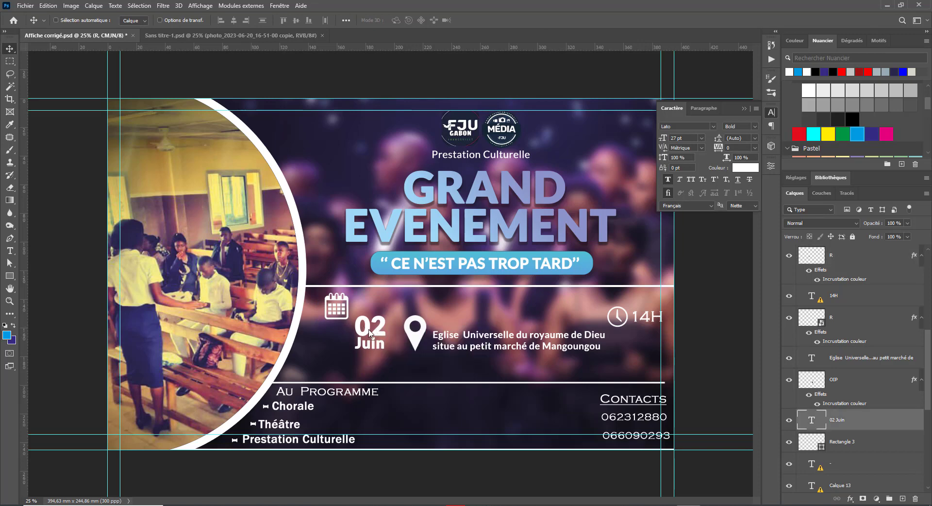
drag(371, 331, 328, 346)
drag(334, 342, 334, 342)
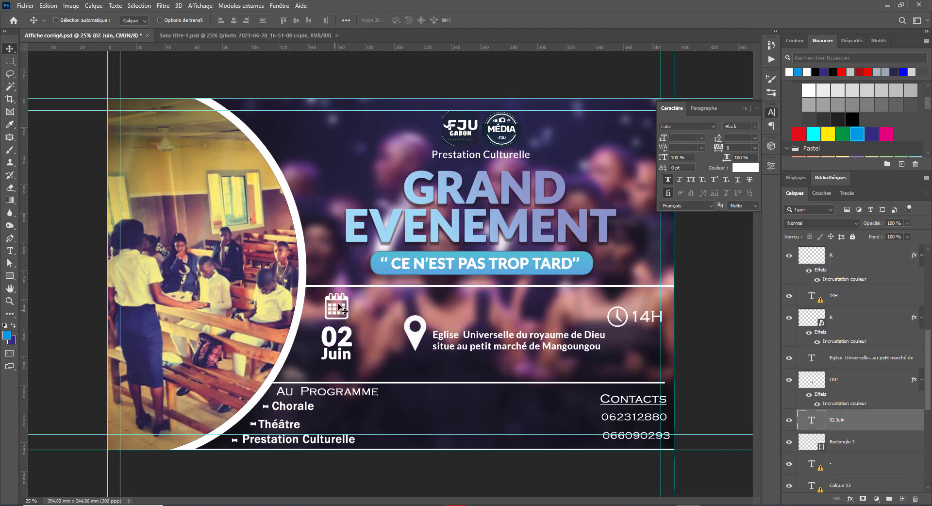
right_click(337, 296)
shift+click(343, 303)
mouse_move(340, 309)
mouse_down()
mouse_move(340, 318)
mouse_move(340, 291)
mouse_move(340, 318)
mouse_up()
Step: Reposition the map pin and lower the address text beside 02 Juin
right_click(420, 339)
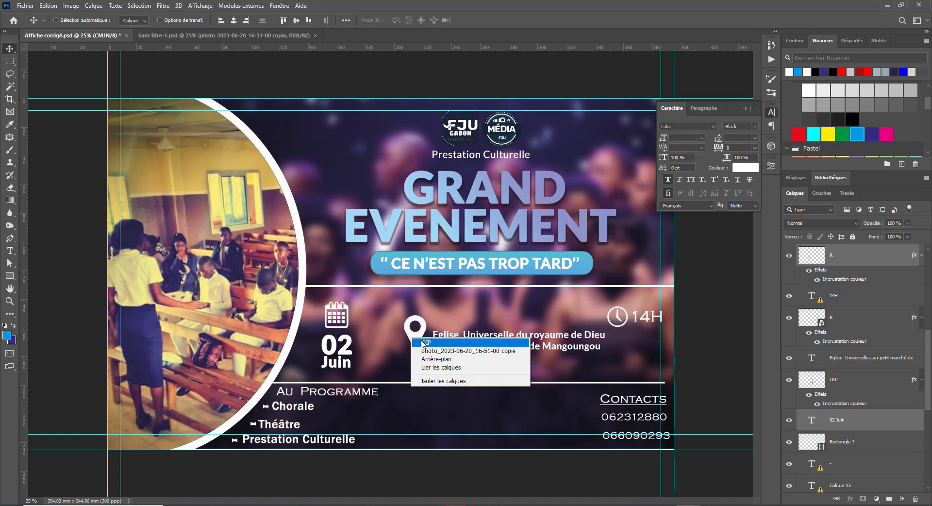
click(423, 341)
drag(420, 342, 427, 317)
right_click(475, 342)
click(476, 342)
drag(476, 343, 411, 359)
right_click(422, 325)
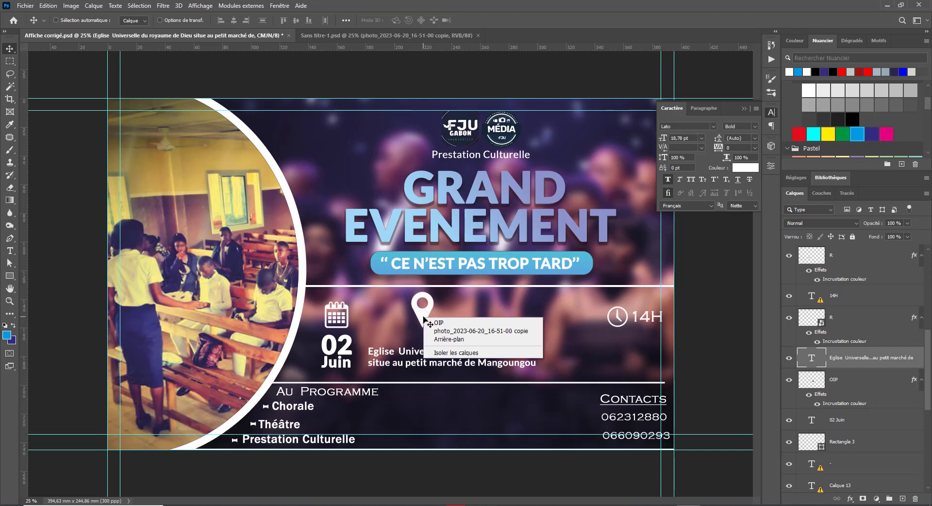
click(425, 327)
drag(425, 326, 461, 388)
right_click(443, 350)
click(456, 354)
Step: Shrink the map pin to about 56% and nudge it left of the address
right_click(456, 332)
click(523, 354)
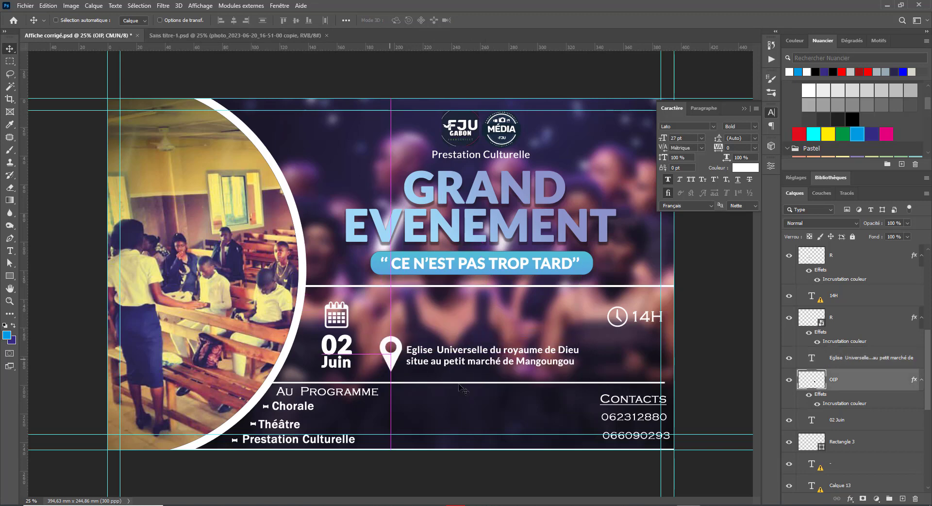
key(ctrl+t)
drag(383, 336, 398, 362)
key(Return)
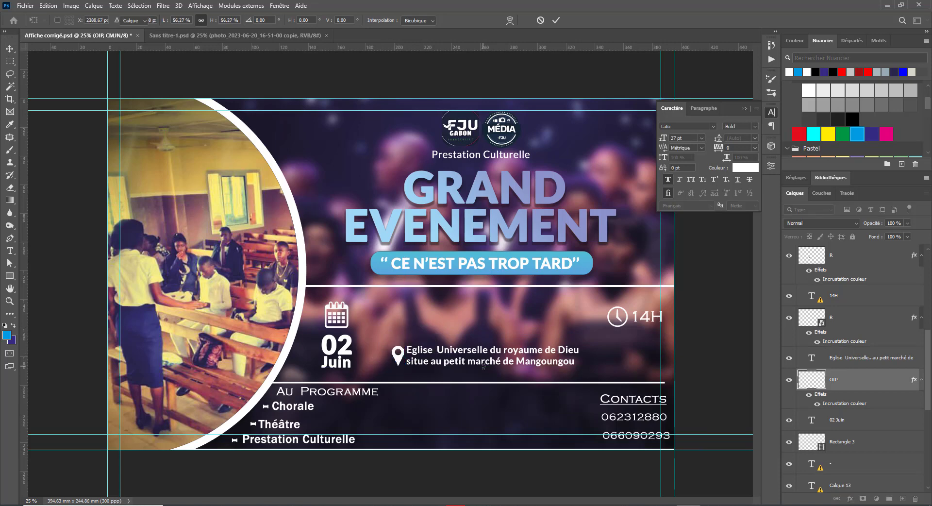
key(Left)
key(Left)
key(Left)
key(Left)
key(Left)
key(Left)
key(Left)
key(Left)
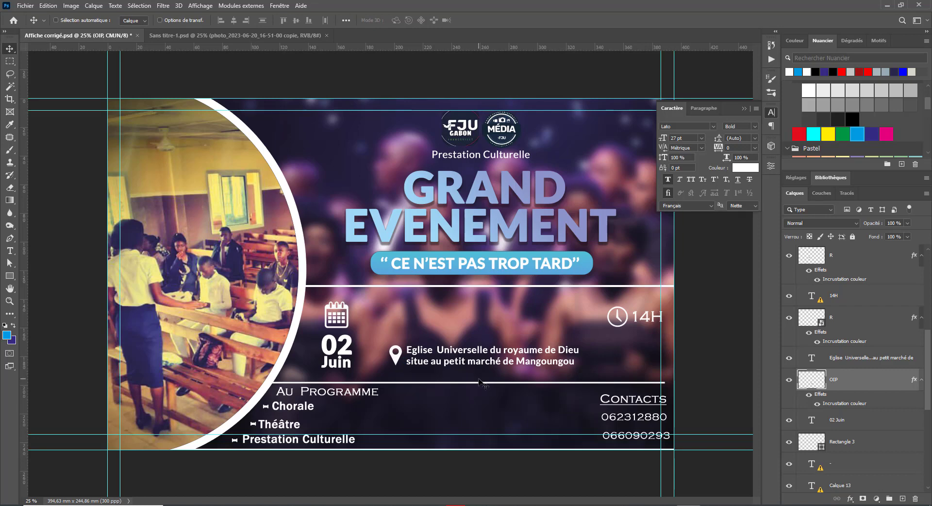
Step: Move the calendar icon beside 02 Juin and enlarge it to about 141%
right_click(337, 311)
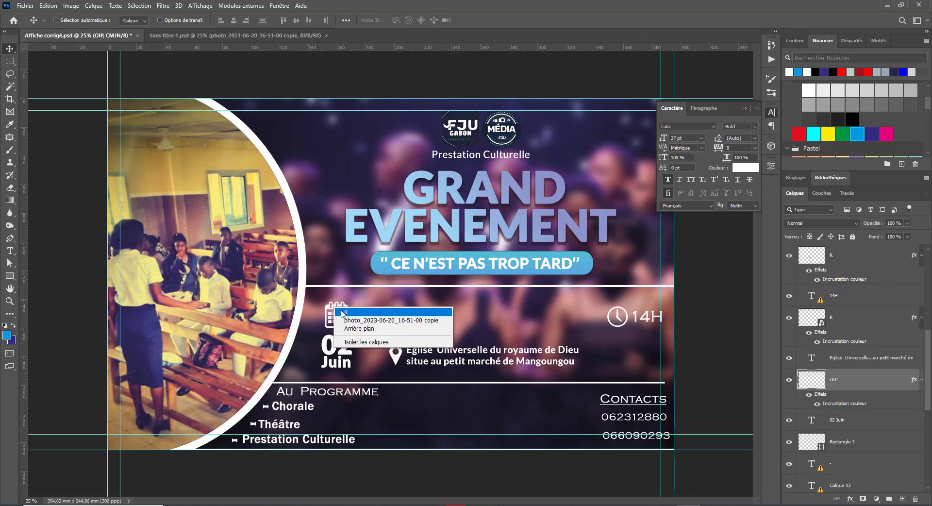
click(346, 318)
drag(339, 313, 305, 346)
key(ctrl+t)
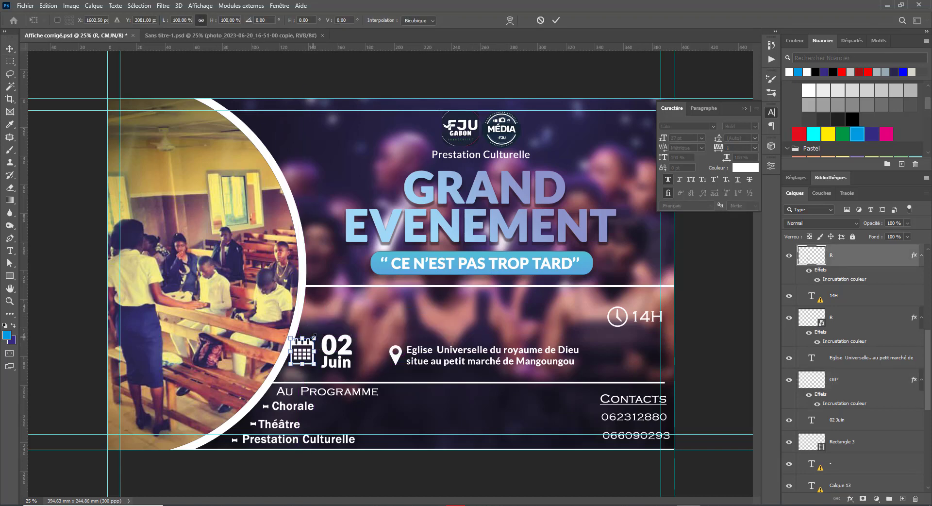
drag(290, 364, 308, 360)
key(Return)
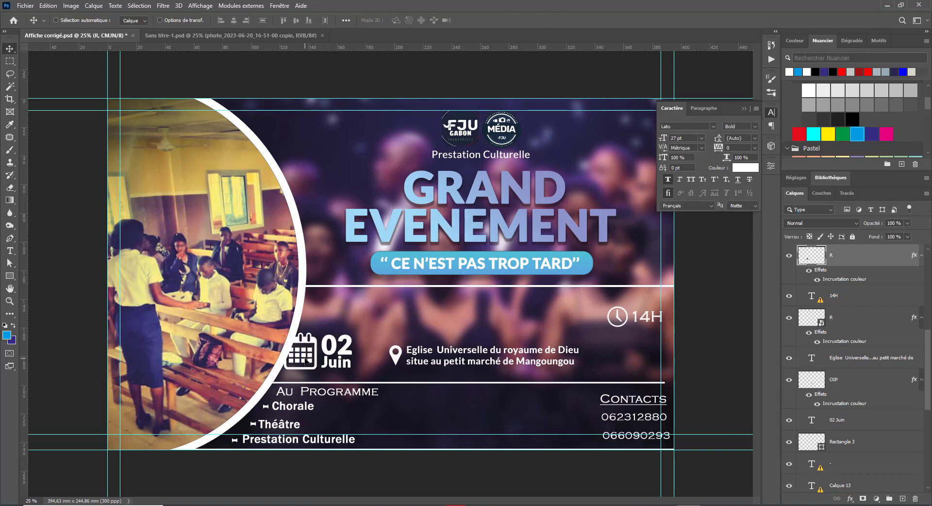
Step: Move the address text up beside the 14H time
right_click(393, 357)
click(403, 360)
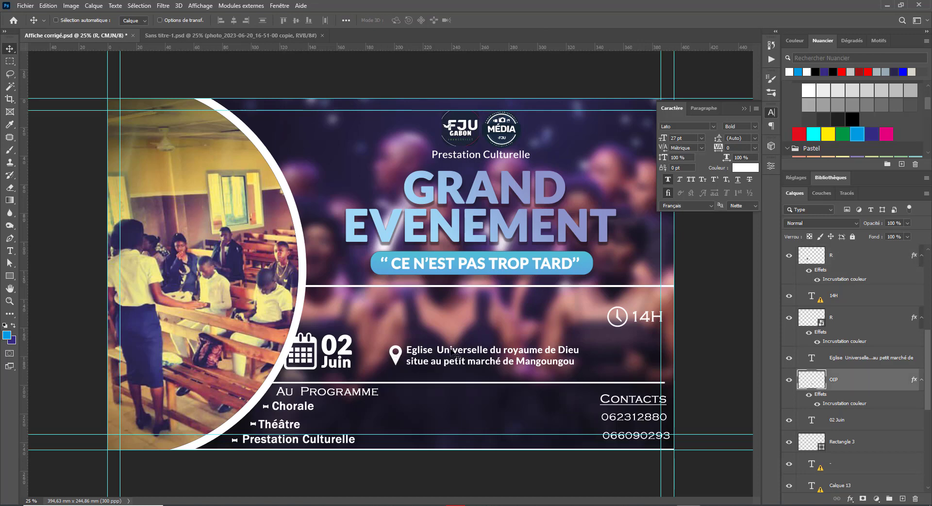
right_click(453, 352)
click(458, 356)
drag(458, 356, 463, 311)
Step: Undo a move of 02 Juin that accidentally dragged the blurred background photo too
right_click(309, 341)
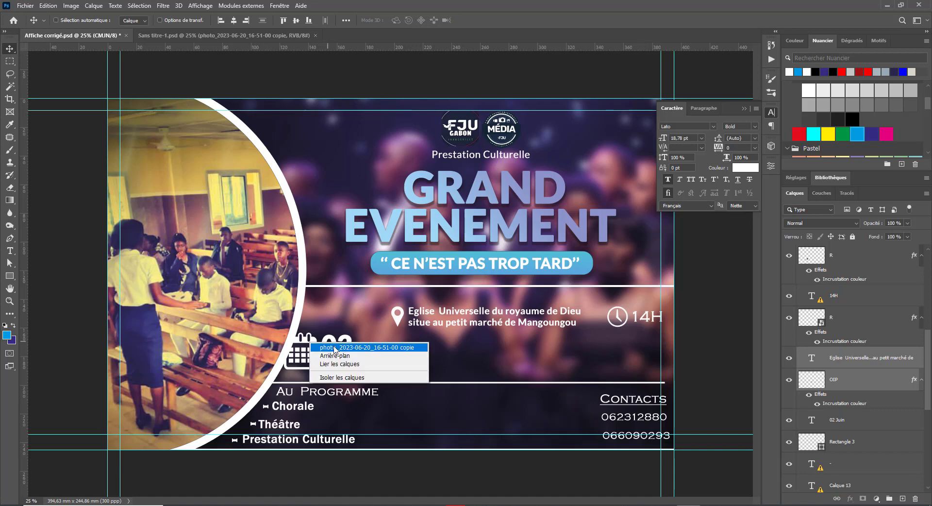
click(353, 347)
right_click(347, 341)
shift+click(358, 347)
drag(350, 350, 383, 305)
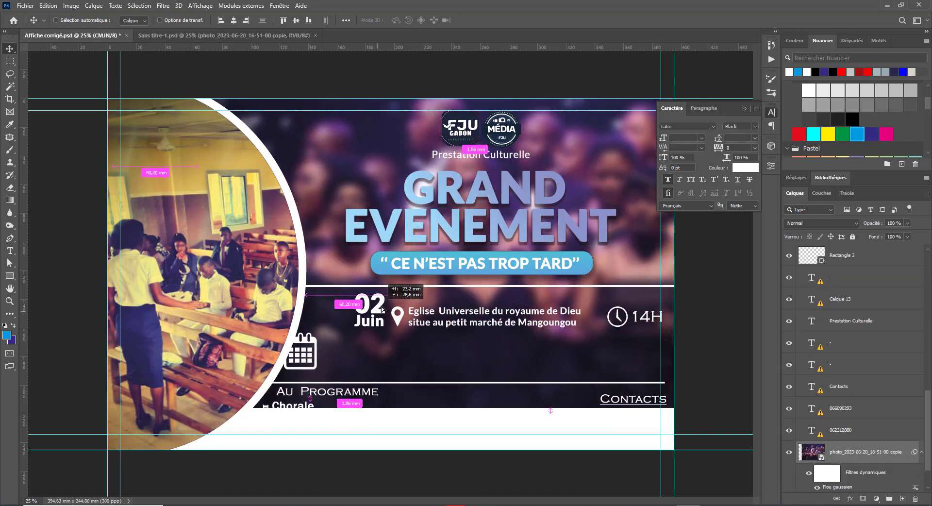
key(ctrl+z)
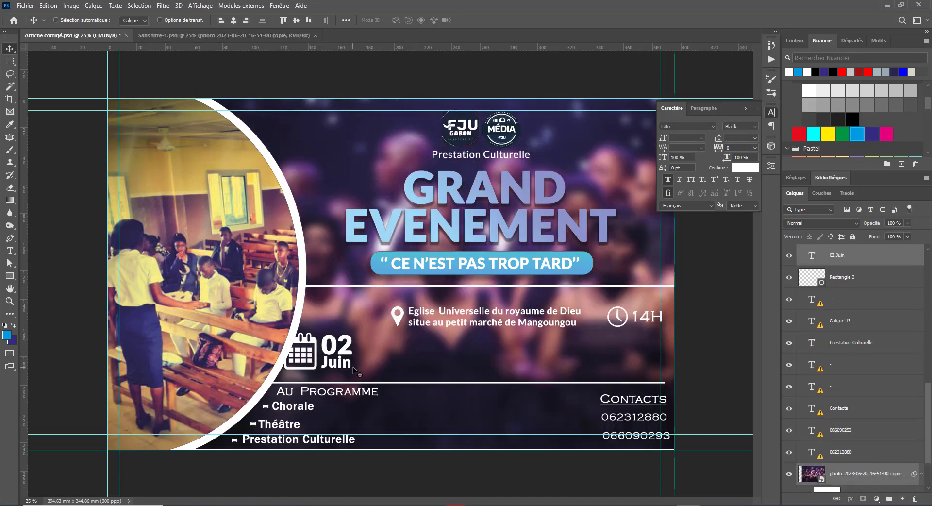
Step: Move 02 Juin and the calendar icon up beside the location pin and shrink them to about 55%
right_click(348, 350)
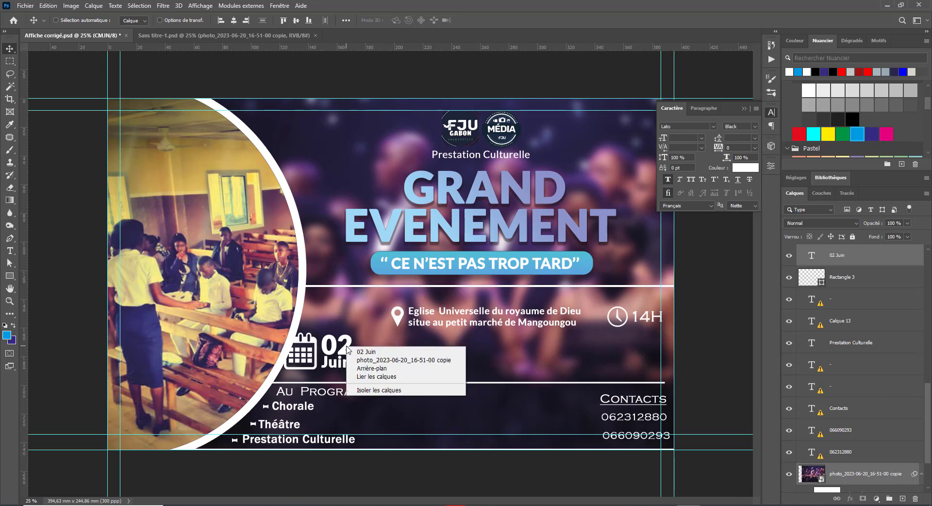
click(354, 349)
right_click(314, 340)
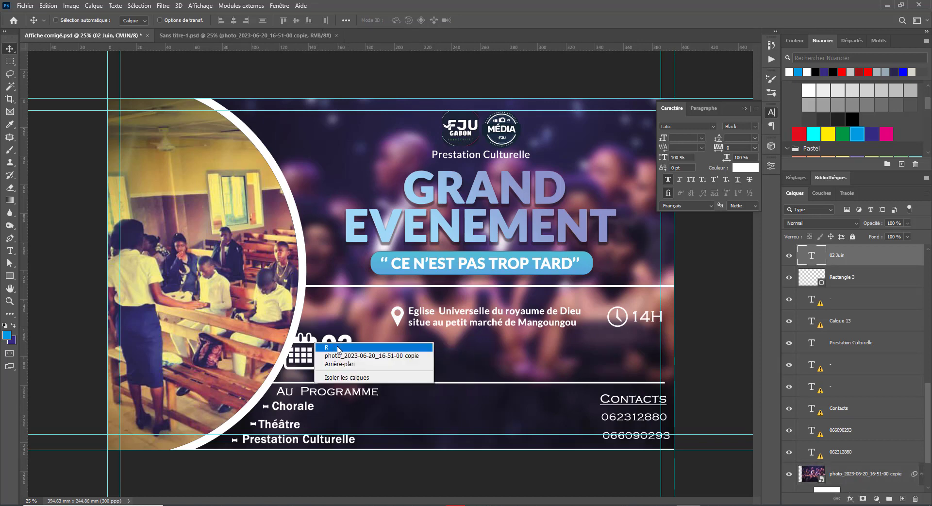
shift+click(336, 345)
drag(335, 344, 343, 317)
key(ctrl+t)
key(Return)
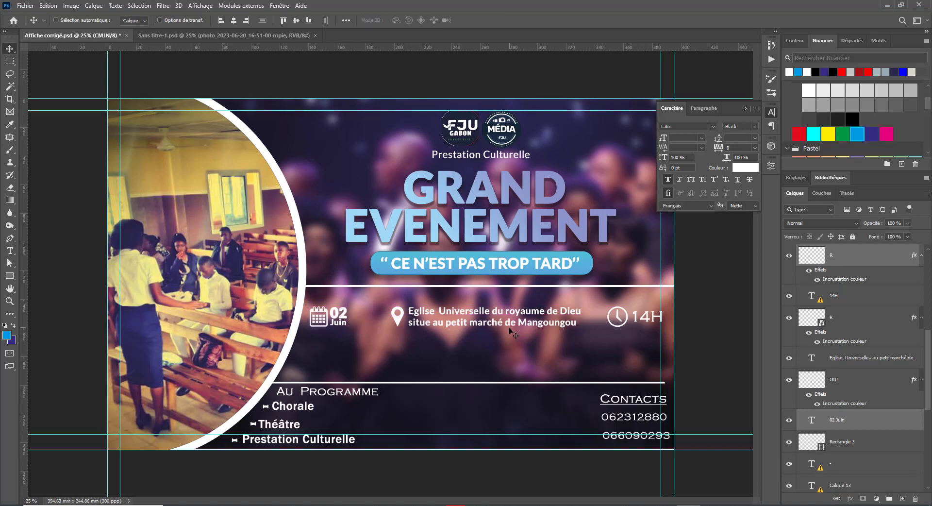
Step: Shift the church address text, clock icon and 14H time to the left
right_click(397, 326)
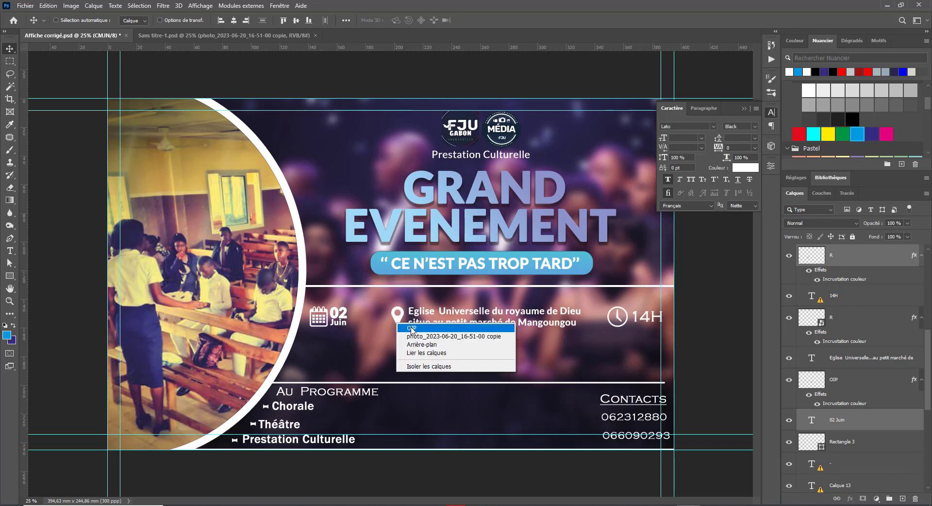
click(410, 331)
right_click(436, 328)
click(455, 330)
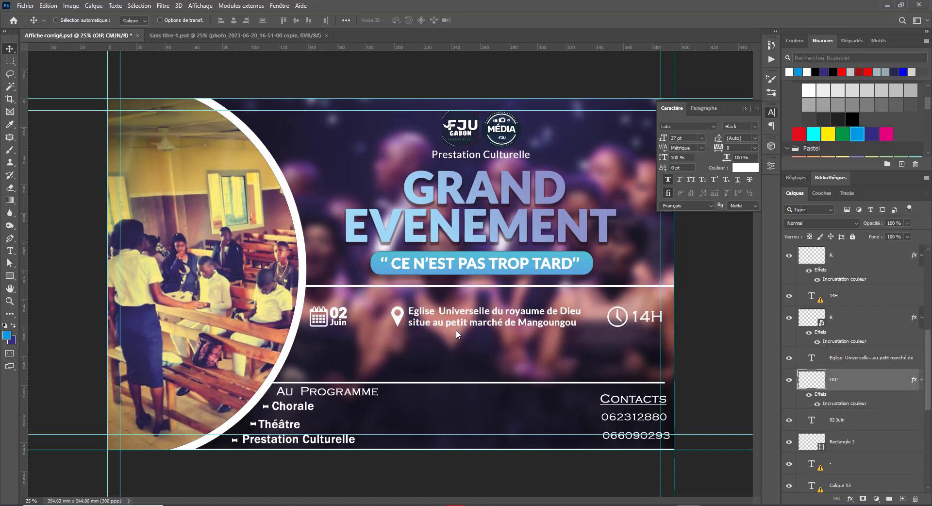
drag(455, 330, 435, 326)
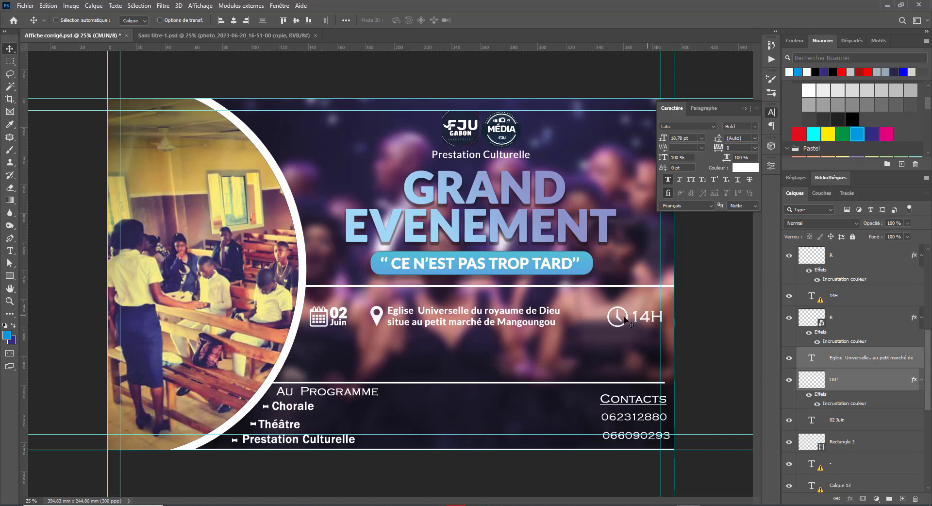
right_click(619, 319)
click(630, 328)
drag(629, 328, 589, 321)
right_click(643, 318)
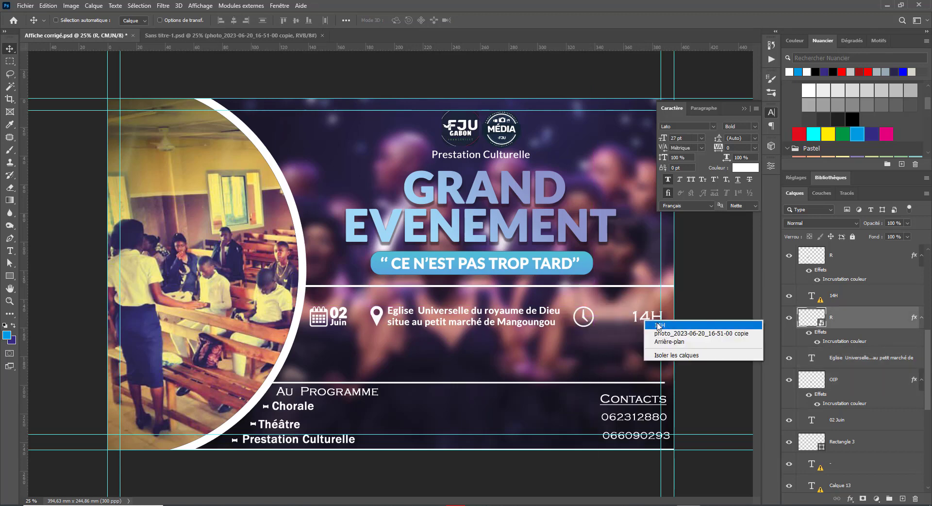
click(647, 322)
drag(648, 323, 613, 320)
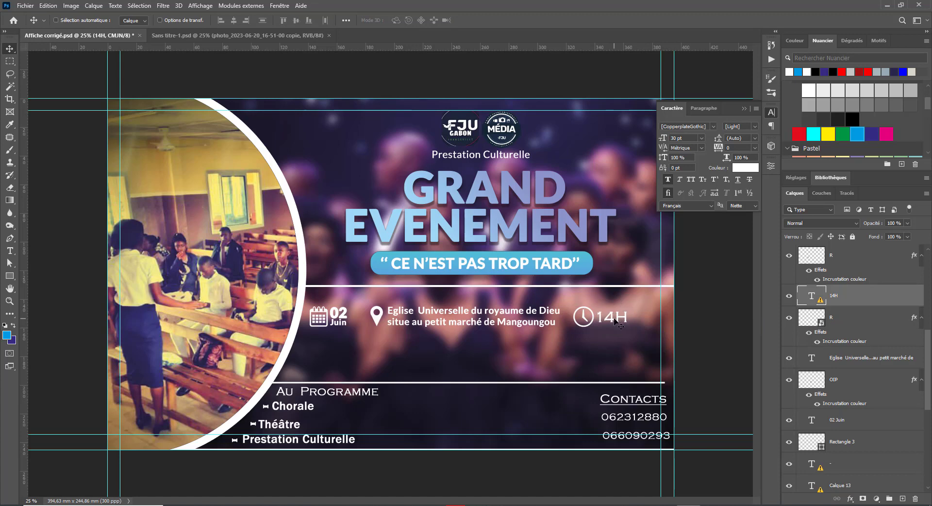
Step: Replace the missing font on 14H with Lato Bold
double_click(612, 317)
click(527, 229)
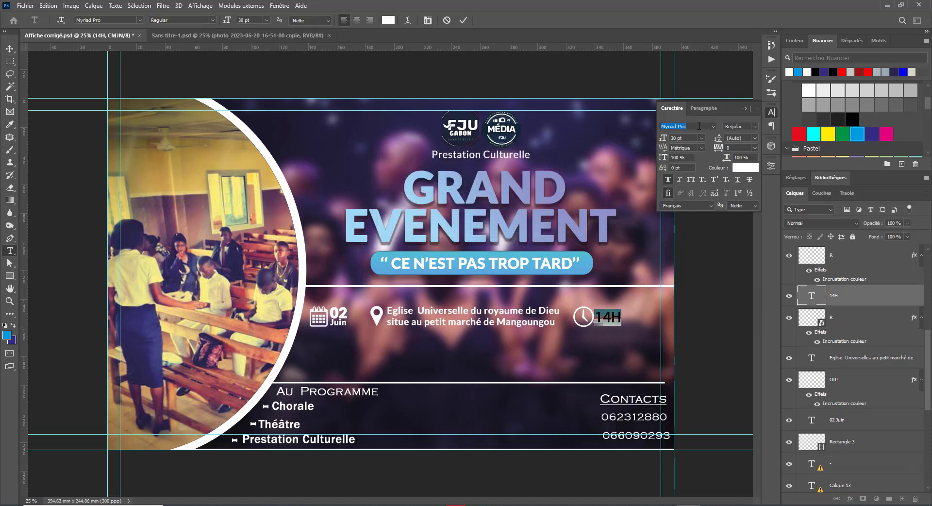
text(lato)
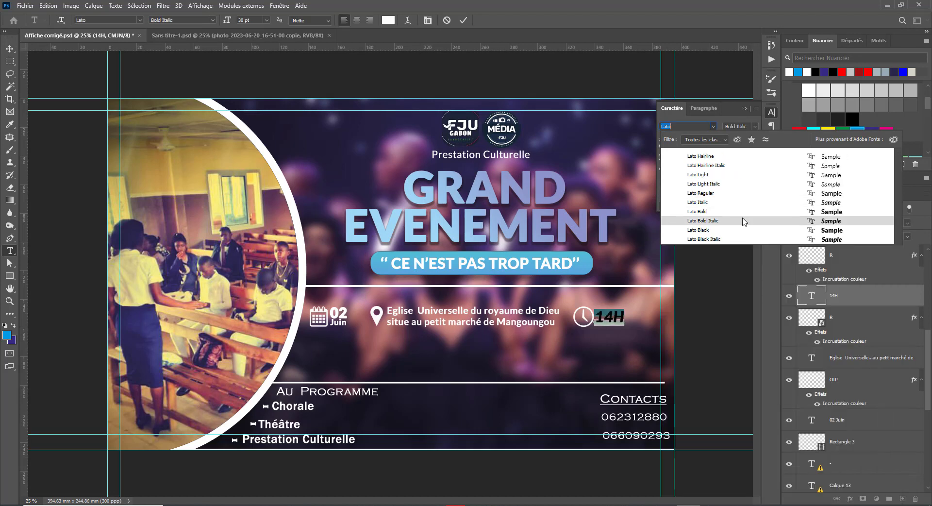
click(747, 215)
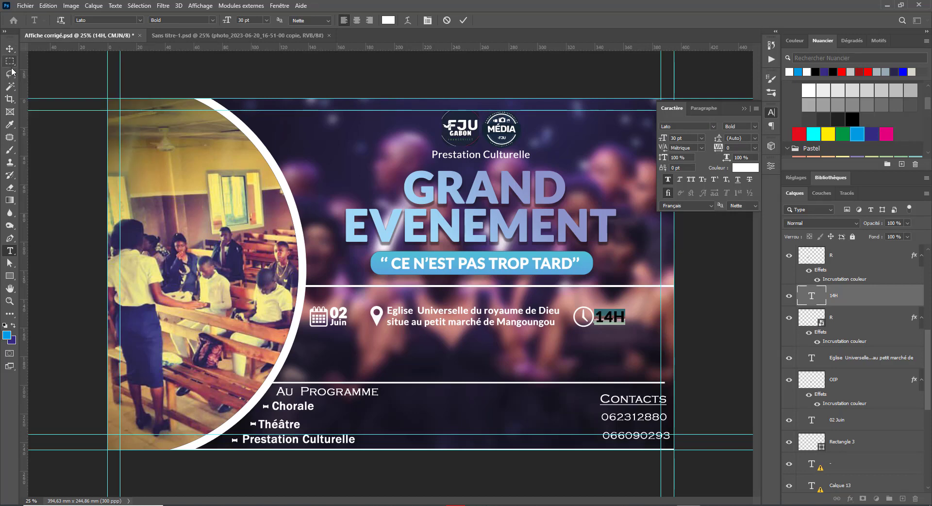
click(10, 49)
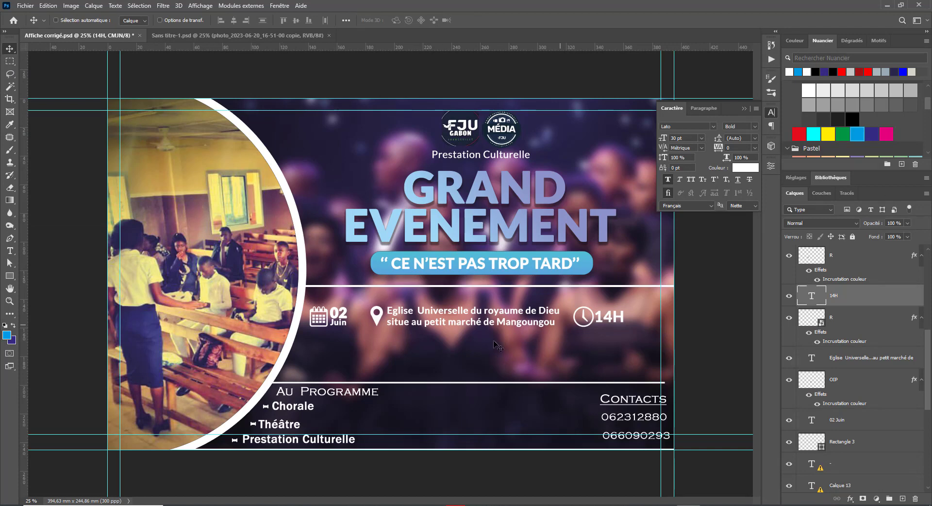
Step: Move the 14H time and the clock icon back to the right
right_click(606, 317)
click(623, 322)
drag(624, 325, 652, 326)
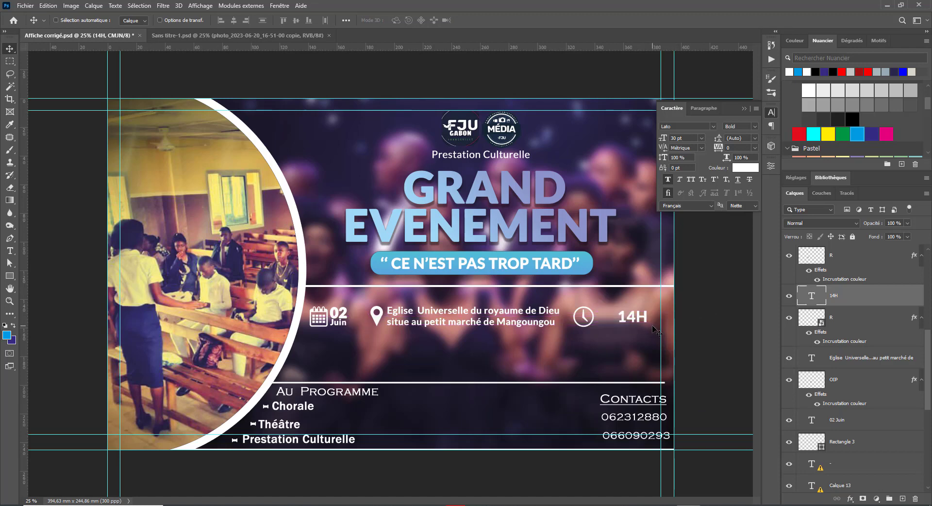
right_click(595, 321)
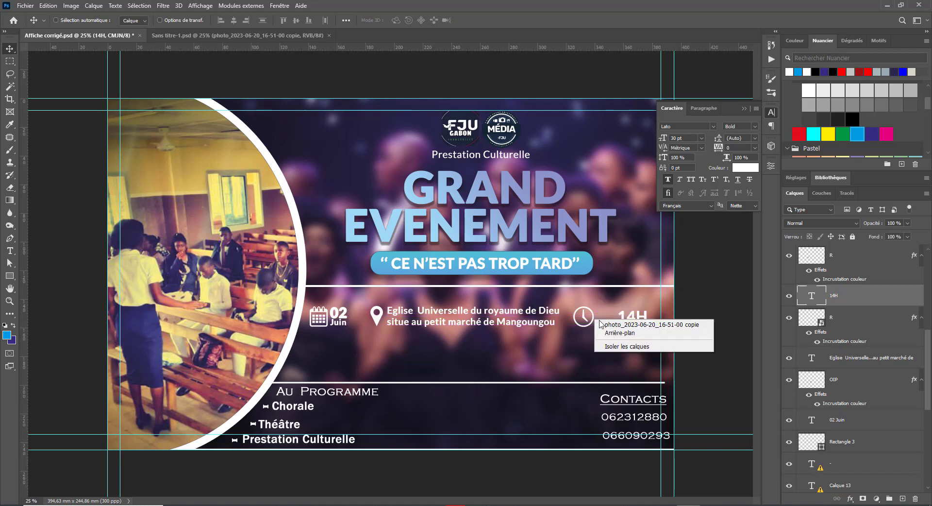
click(601, 325)
right_click(592, 324)
right_click(579, 325)
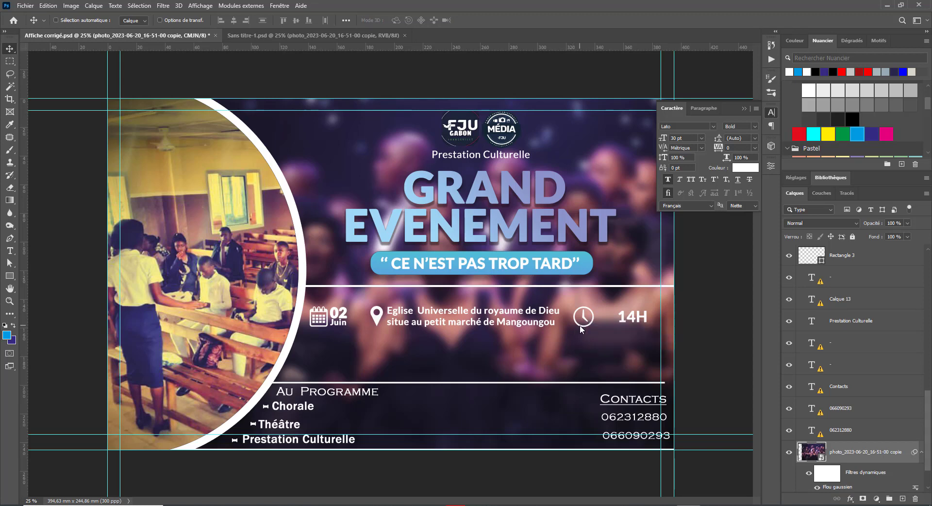
click(598, 330)
drag(597, 323, 616, 322)
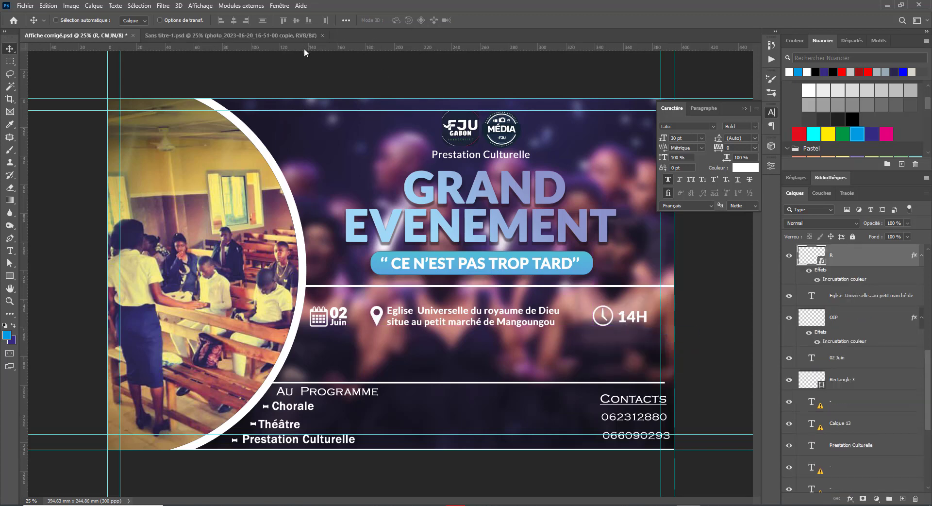
Step: Add two horizontal guides around the info row and enlarge 14H to about 107% to fill them
drag(305, 49, 359, 305)
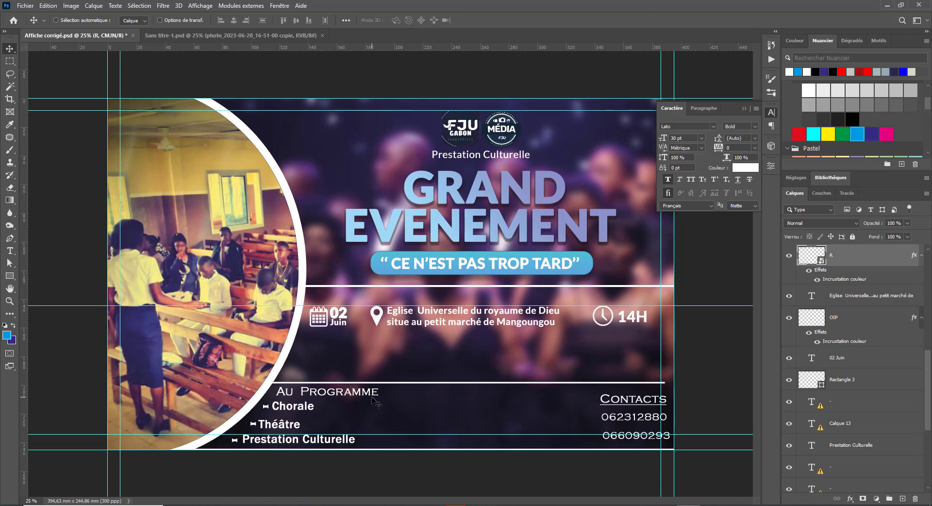
drag(365, 47, 409, 328)
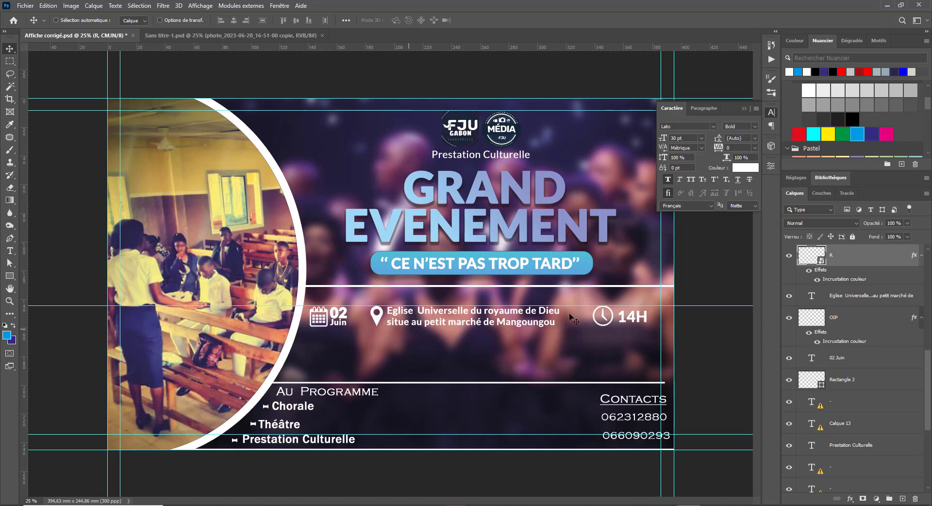
right_click(624, 323)
click(633, 328)
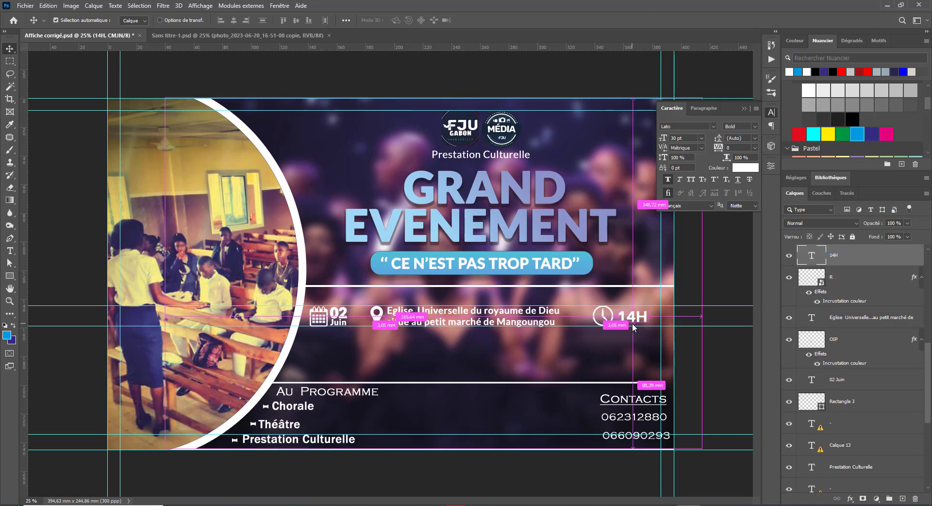
key(ctrl+t)
mouse_move(648, 309)
mouse_down()
mouse_move(684, 318)
mouse_move(646, 324)
mouse_up()
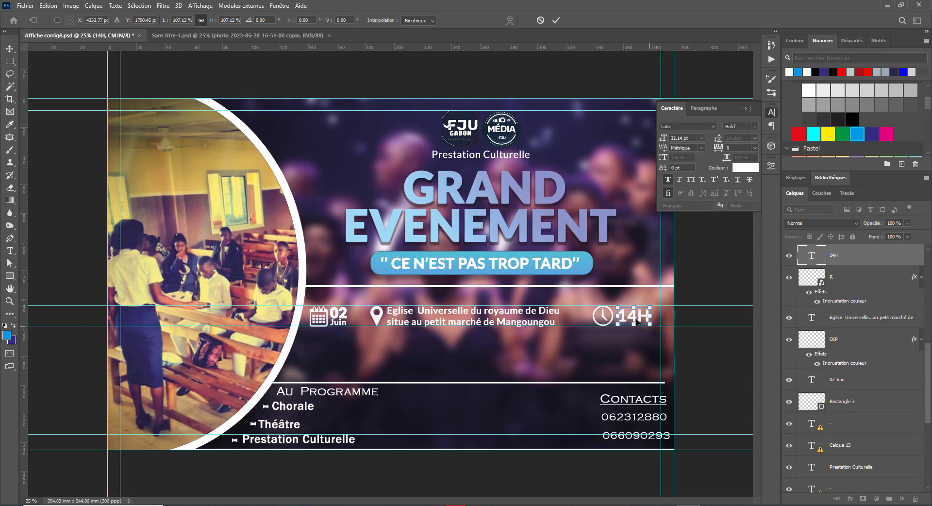
key(Return)
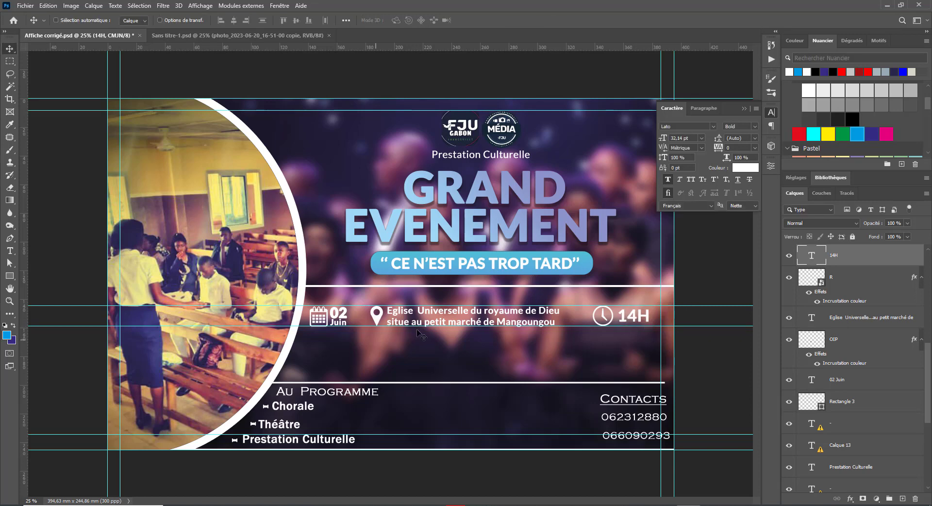
Step: Nudge the location pin and address text right, then remove both horizontal guides
right_click(377, 319)
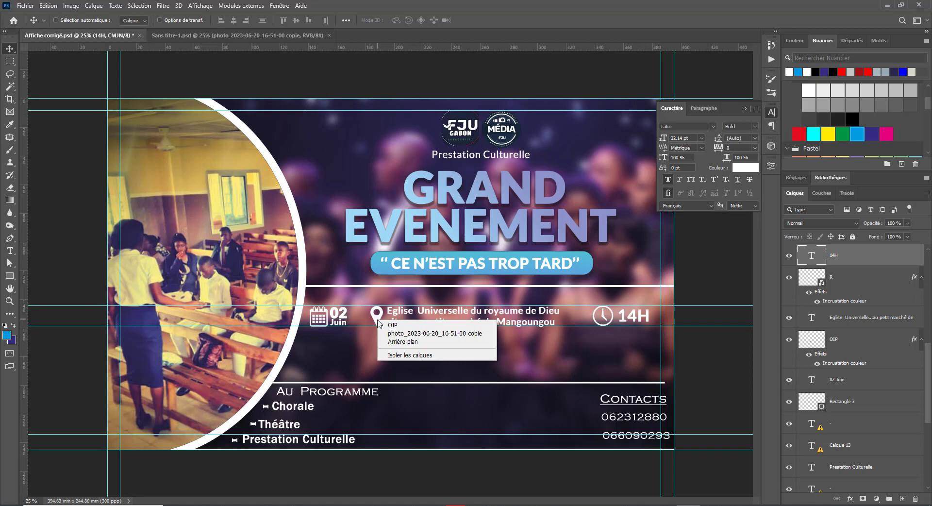
click(403, 322)
right_click(406, 318)
click(426, 325)
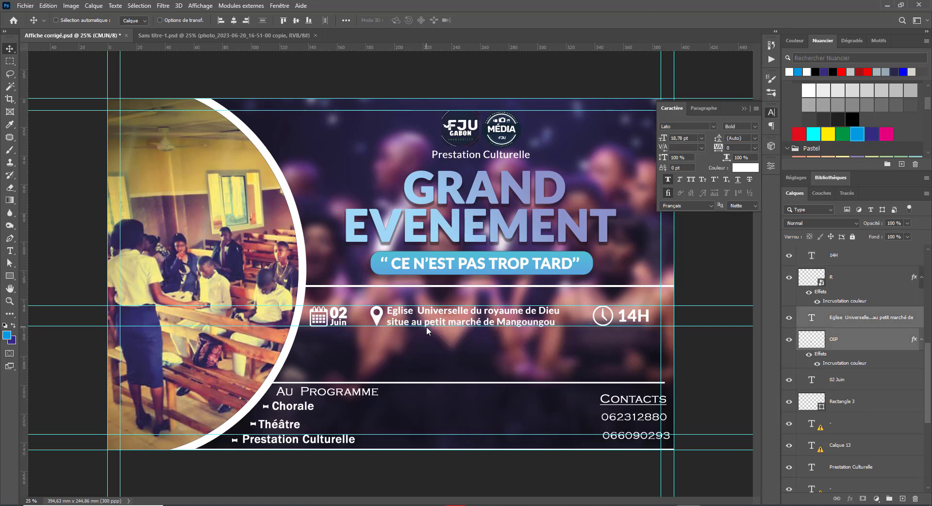
key(Right)
key(Right)
key(Right)
key(Right)
key(Right)
key(Right)
key(Right)
key(Right)
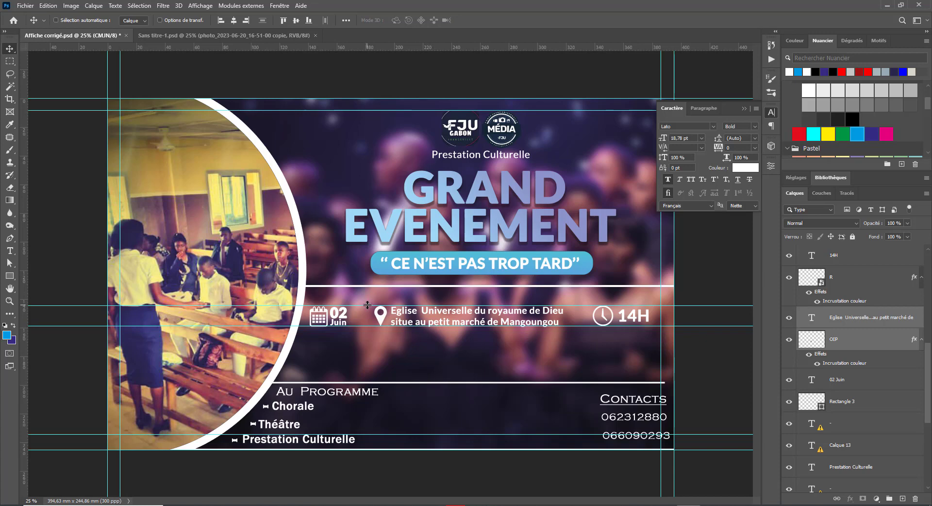
drag(367, 306, 371, 377)
drag(364, 325, 386, 47)
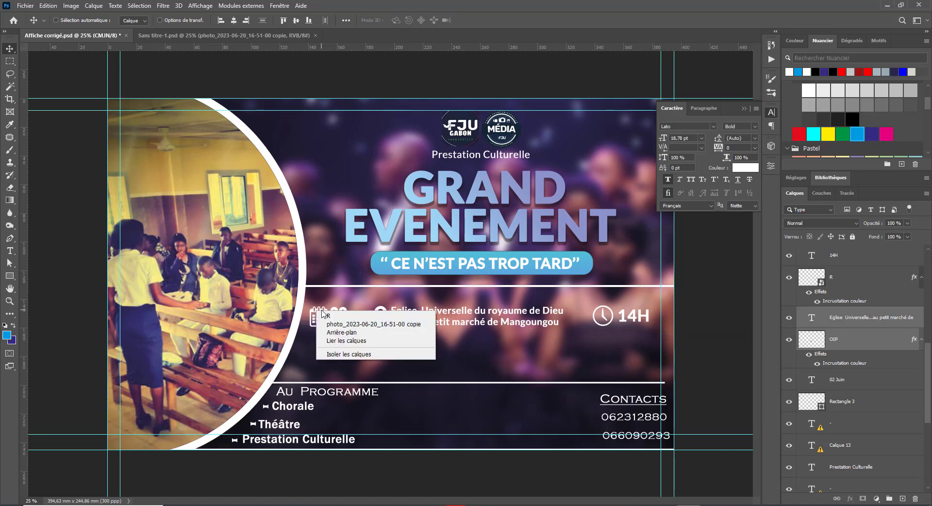
Step: Select the 02 Juin date and check its spacing to the neighbouring elements
right_click(327, 315)
click(327, 317)
right_click(343, 316)
click(350, 320)
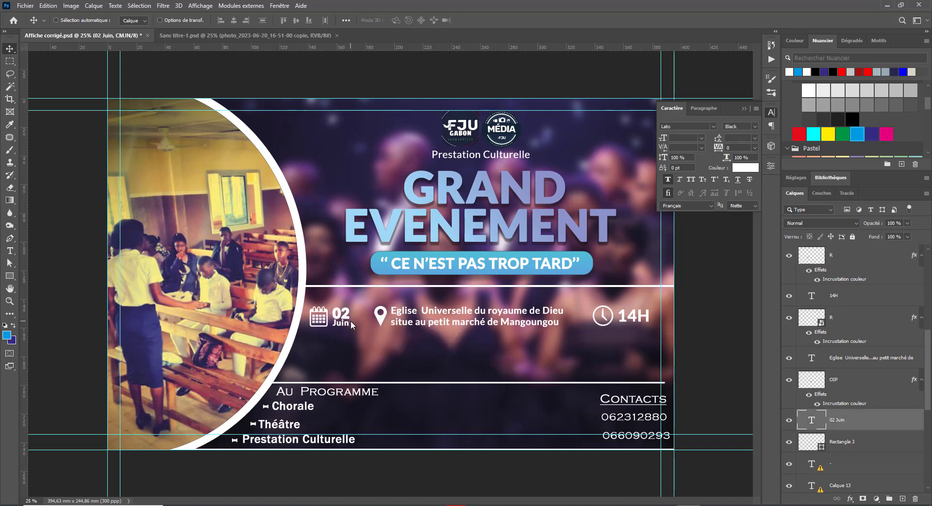
key(ctrl)
key(ctrl+t)
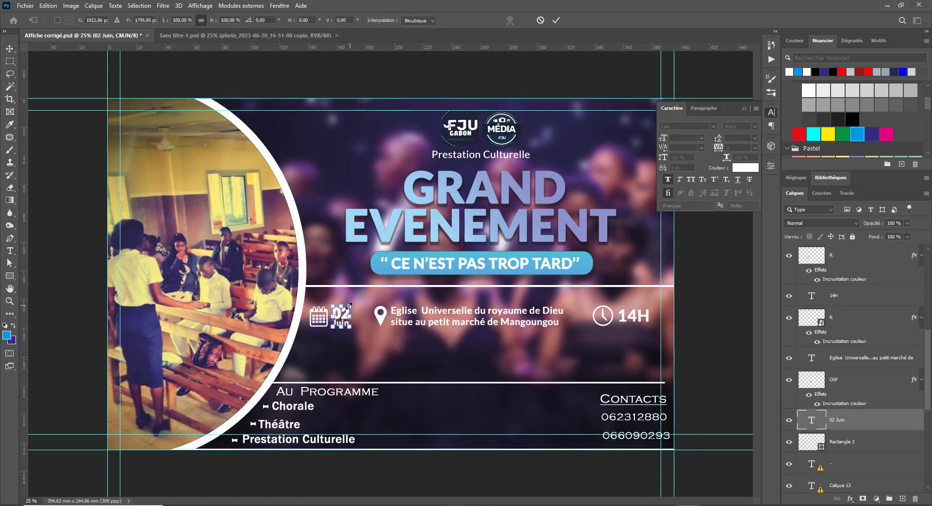
key(Return)
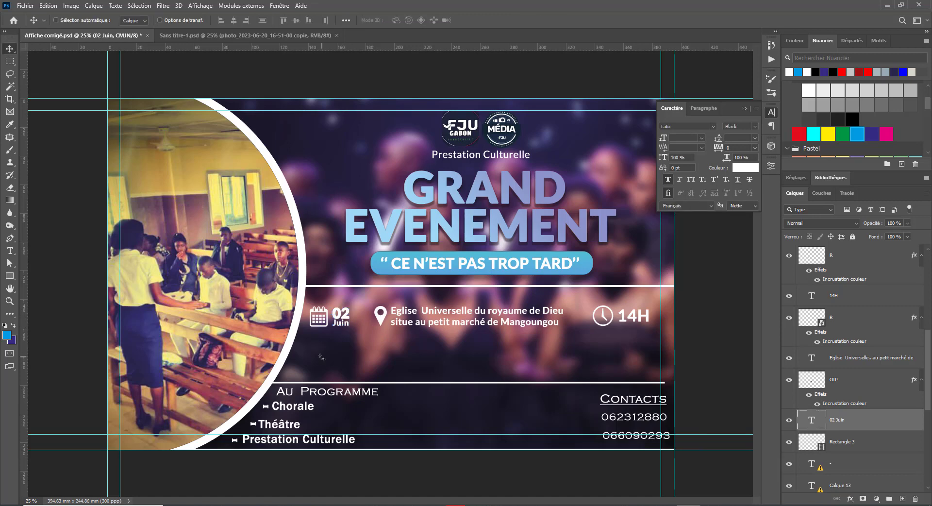
Step: Group the date, pin, venue text, clock and 14H layers as 'Information'
right_click(380, 318)
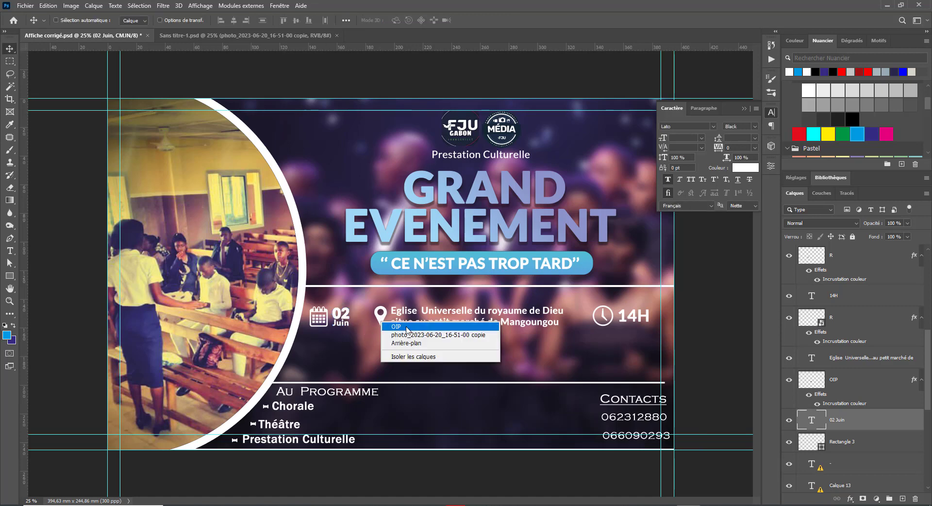
click(419, 323)
right_click(419, 322)
click(447, 327)
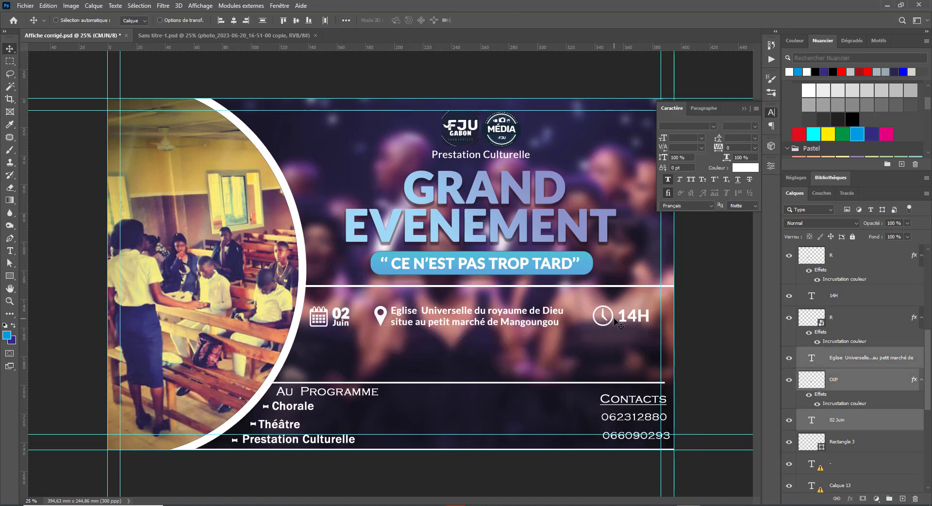
right_click(612, 321)
click(631, 323)
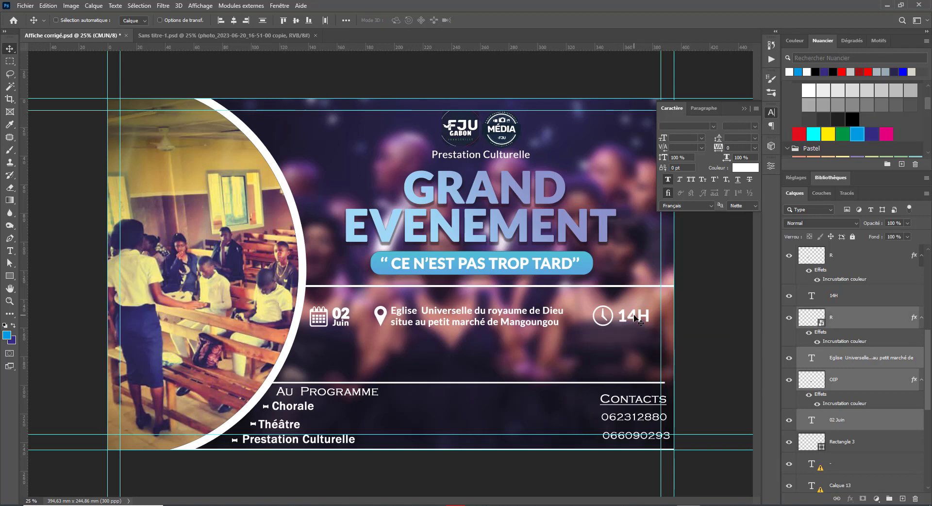
right_click(636, 319)
click(653, 323)
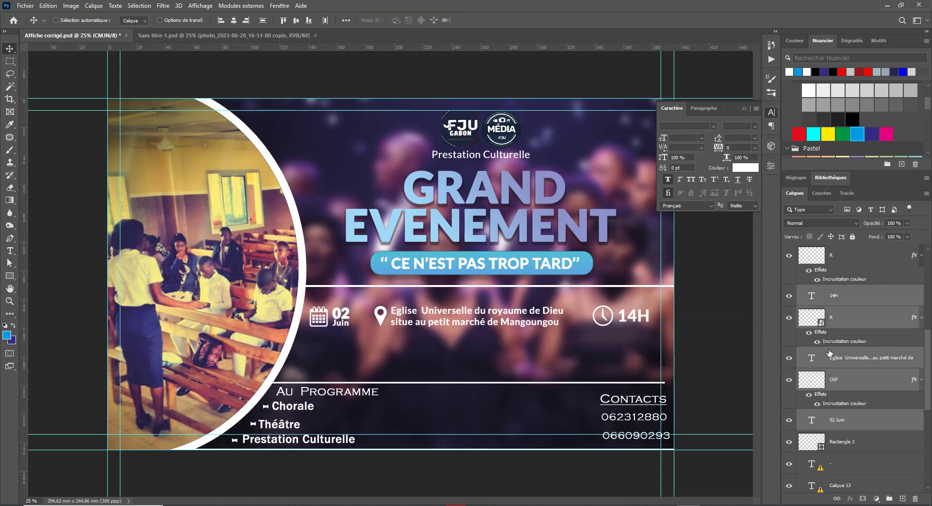
click(888, 498)
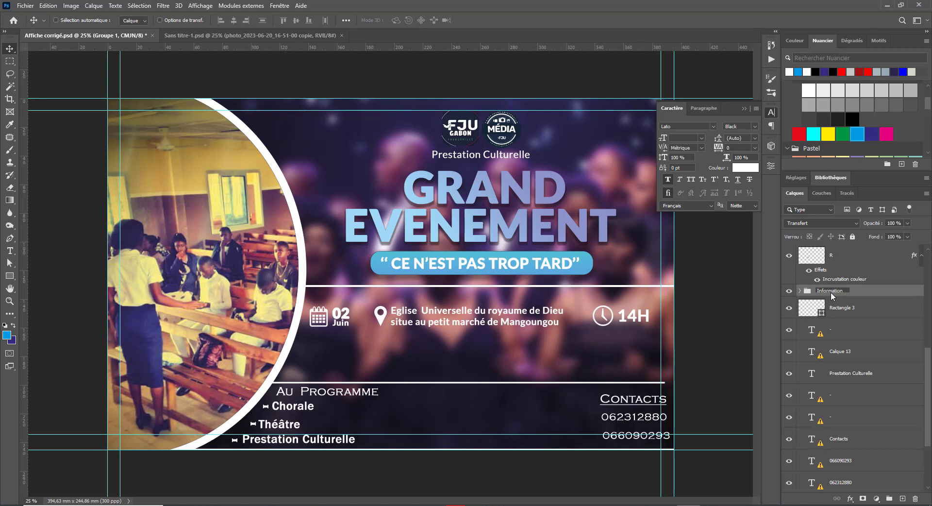
Step: Confirm the Information group name, move the clock layer R into it, and shift the info row up
key(Return)
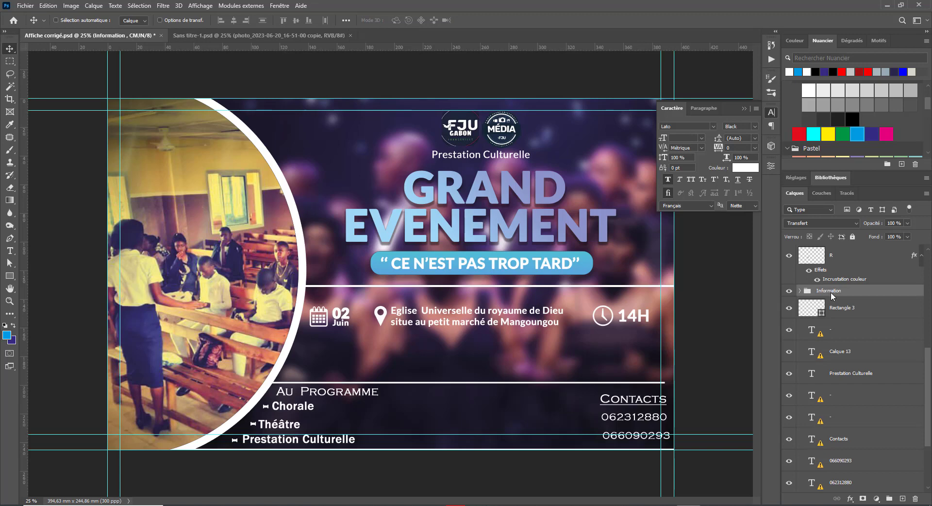
drag(469, 318, 470, 312)
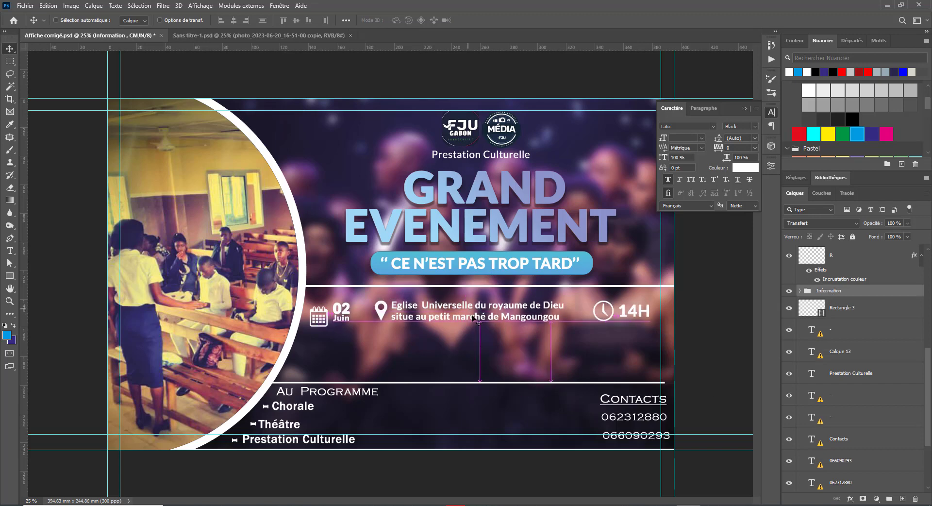
key(ctrl)
key(ctrl+z)
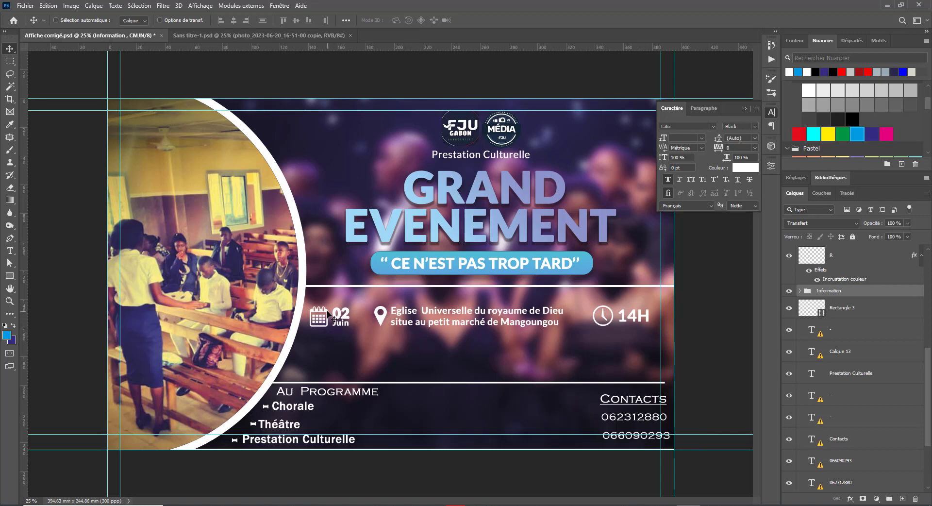
right_click(332, 316)
click(335, 316)
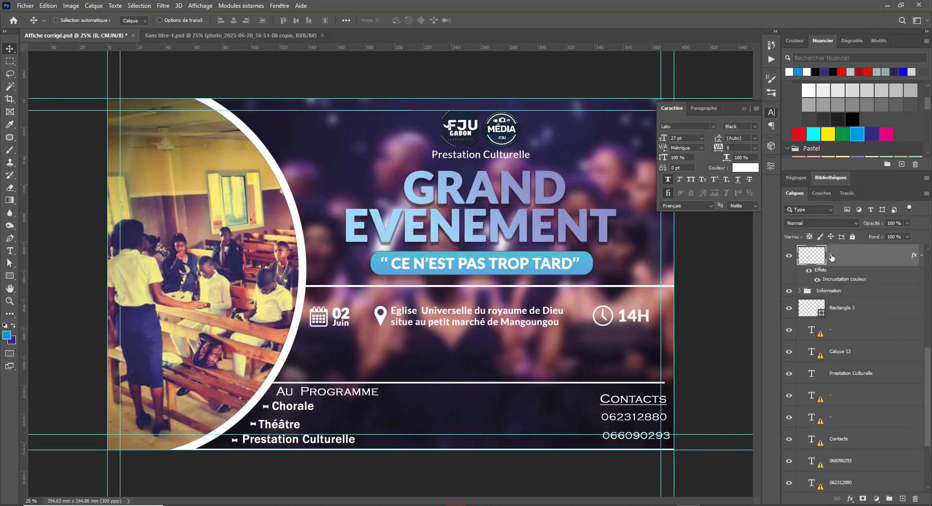
drag(831, 258, 823, 291)
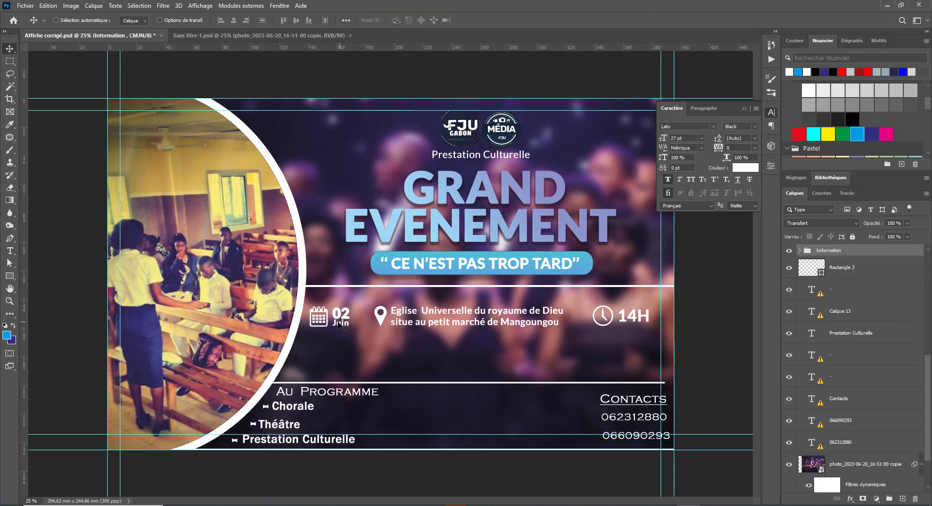
drag(338, 324, 340, 319)
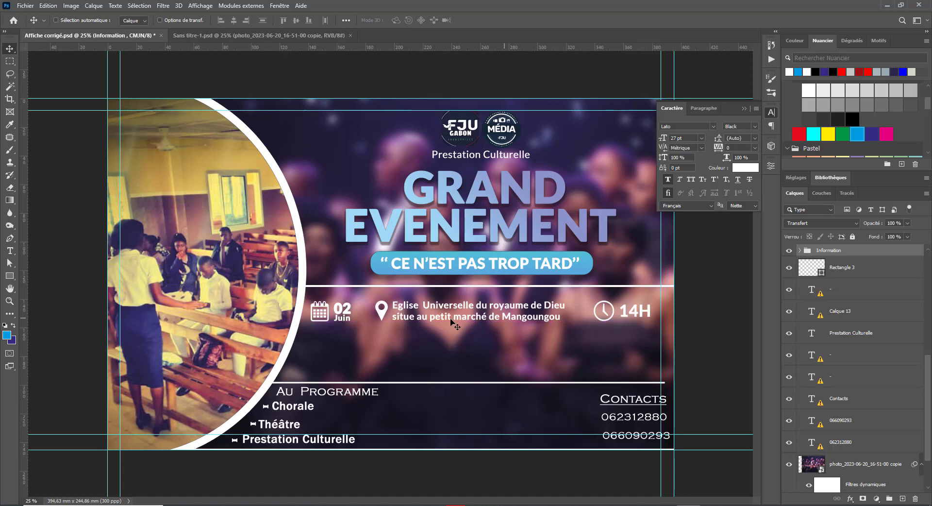
Step: Realign the calendar icon and 02 Juin date, nudging the date slightly left
right_click(325, 306)
click(344, 311)
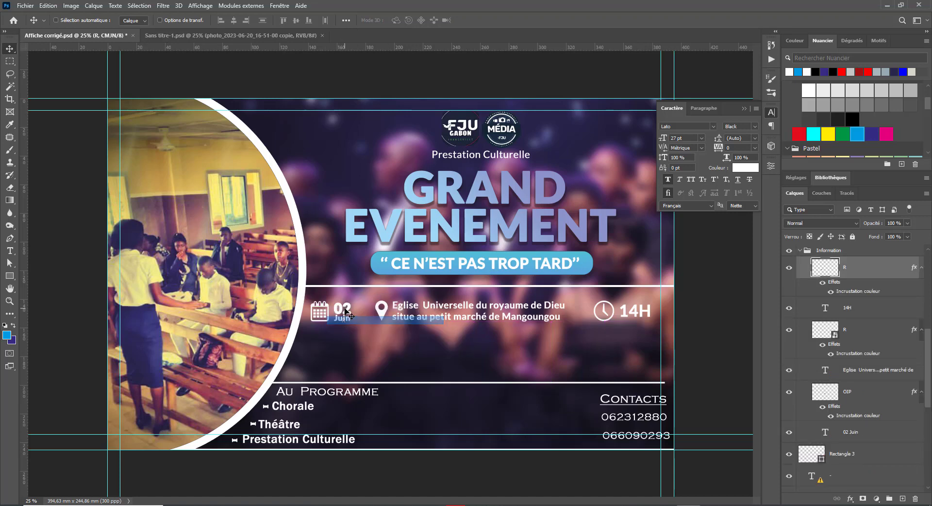
right_click(342, 311)
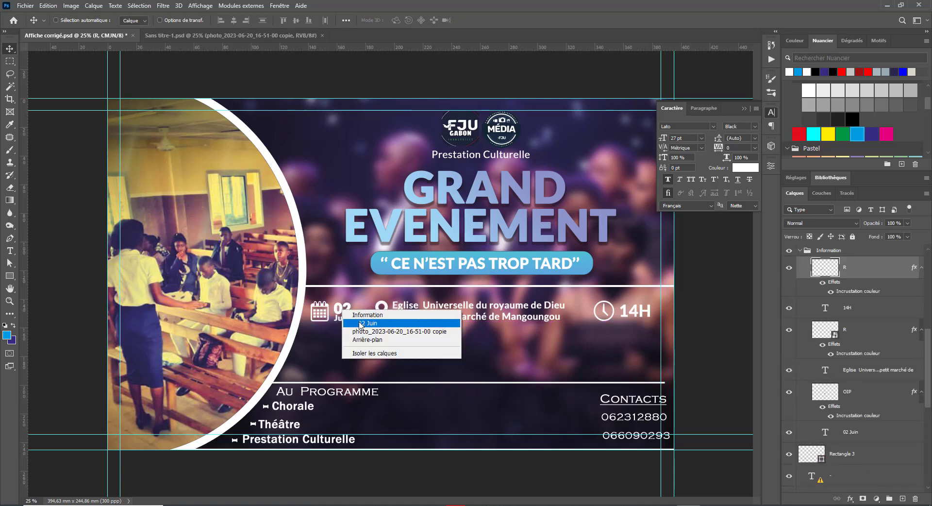
click(359, 318)
drag(349, 316, 354, 316)
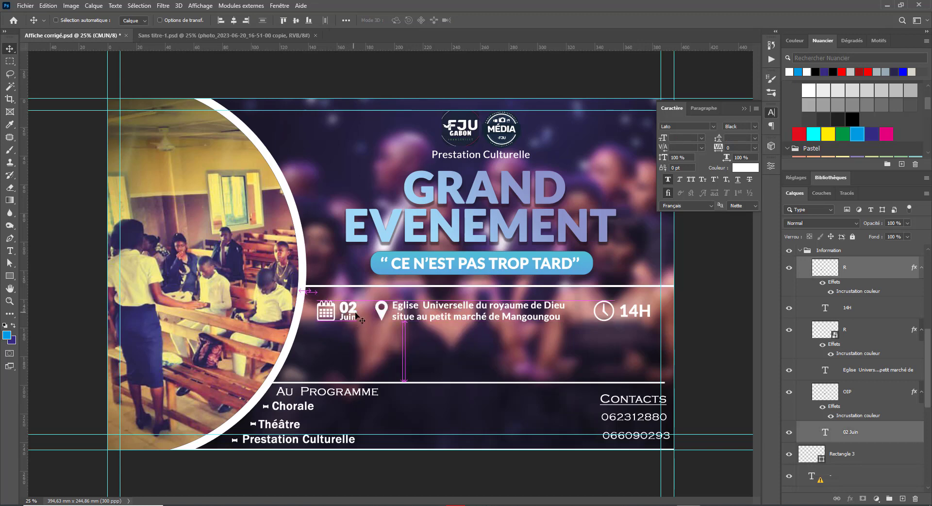
right_click(350, 314)
right_click(351, 311)
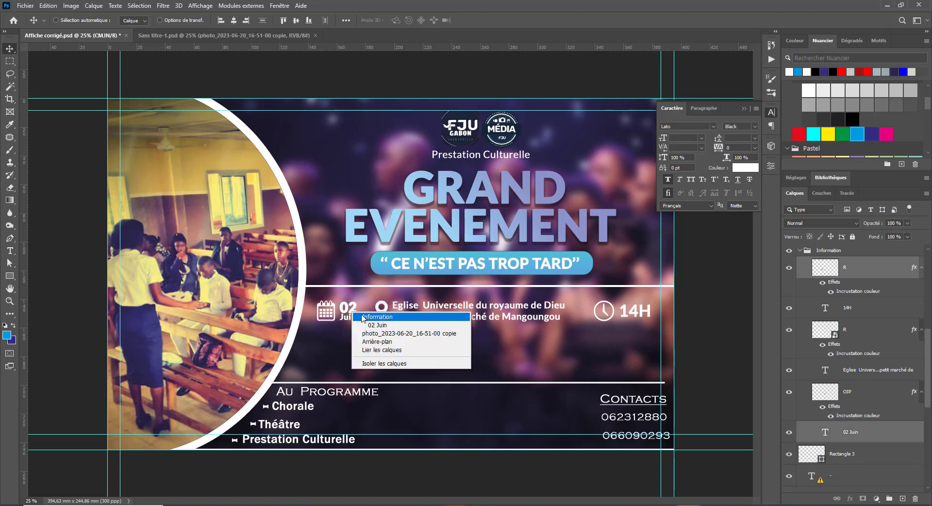
click(369, 325)
key(Left)
key(Left)
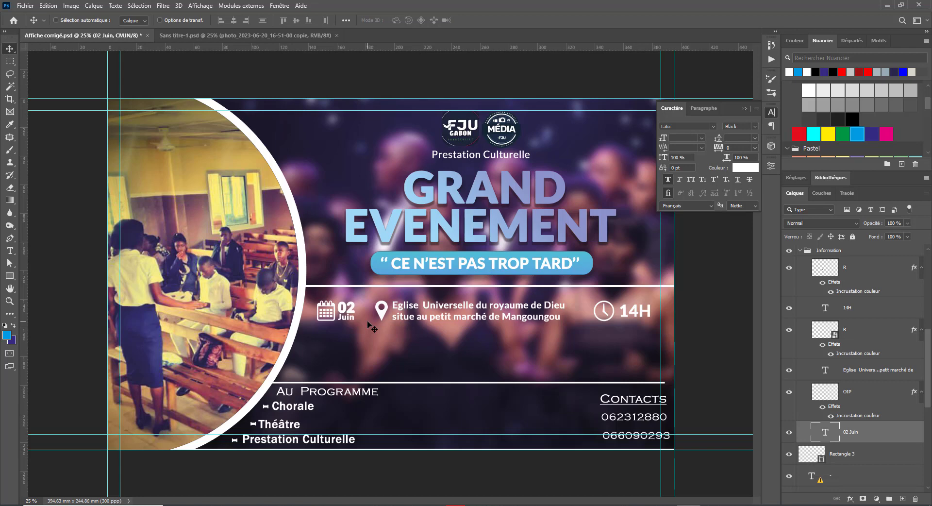
Step: Nudge the 14H text and the clock icon left together
right_click(612, 317)
click(633, 333)
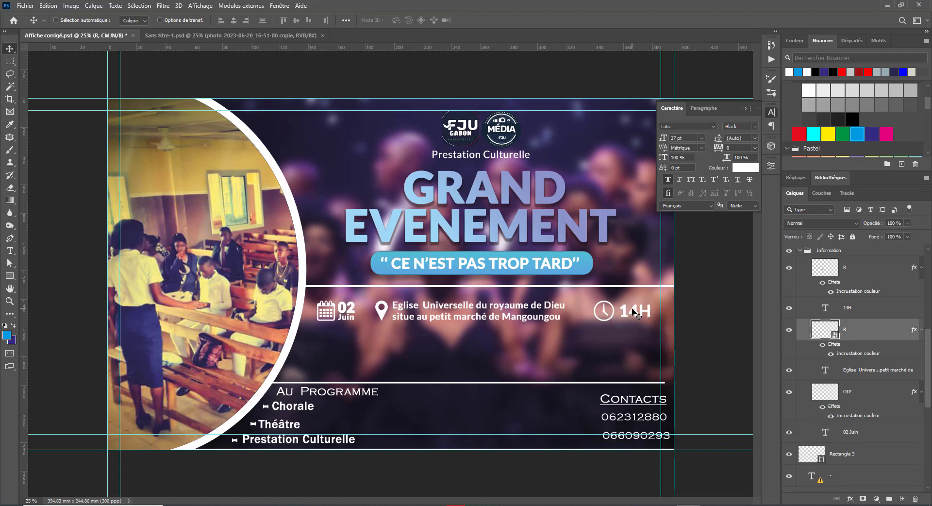
right_click(637, 314)
click(655, 326)
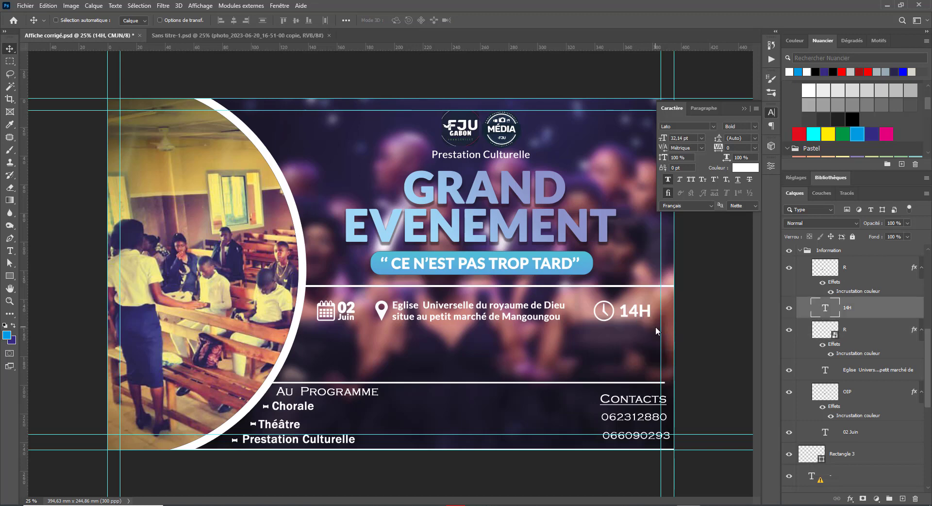
key(Left)
key(Left)
key(Left)
key(Left)
key(Left)
right_click(612, 316)
shift+click(632, 330)
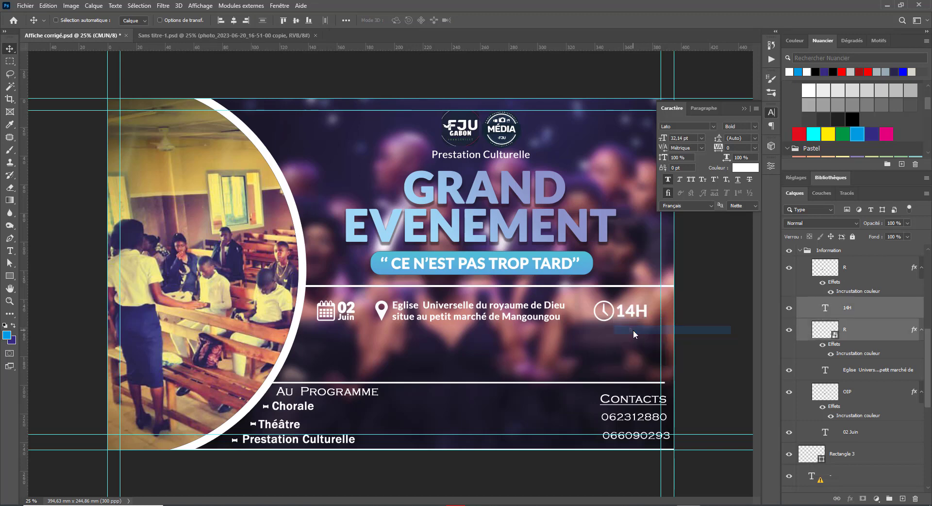
key(Left)
key(Left)
key(Left)
key(Left)
key(Left)
key(Left)
key(Left)
key(Left)
key(Left)
key(Left)
key(Left)
key(Left)
key(Left)
key(Left)
key(Left)
key(Left)
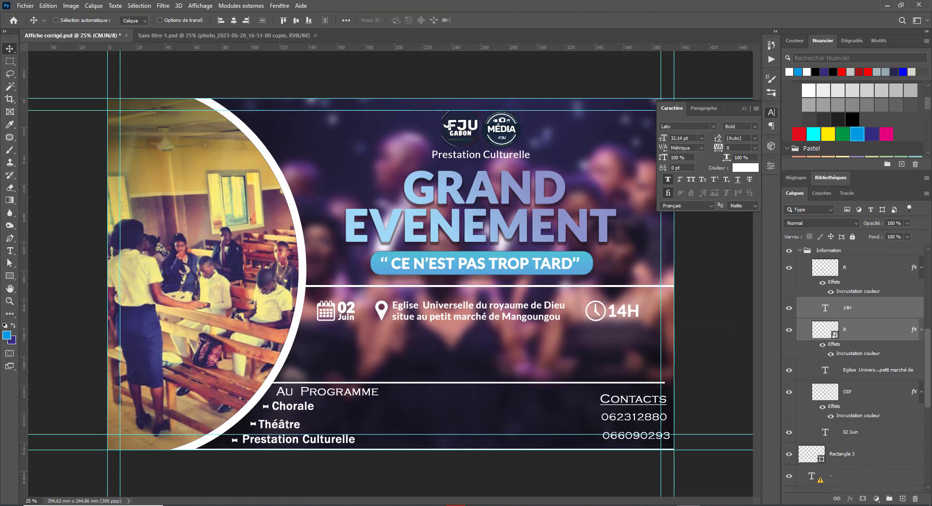
Step: Group the clock and 14H layers as 'heure' and shift the group slightly left
click(889, 498)
key(u)
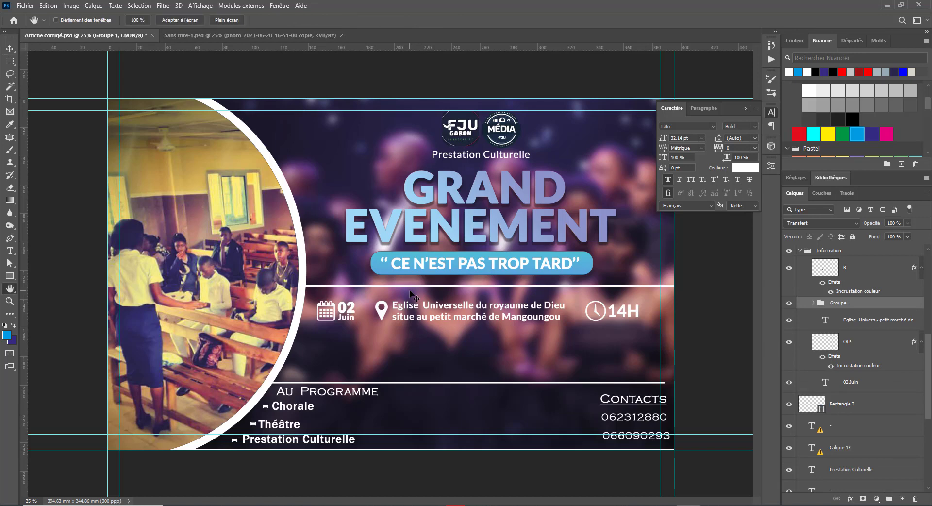
key(e)
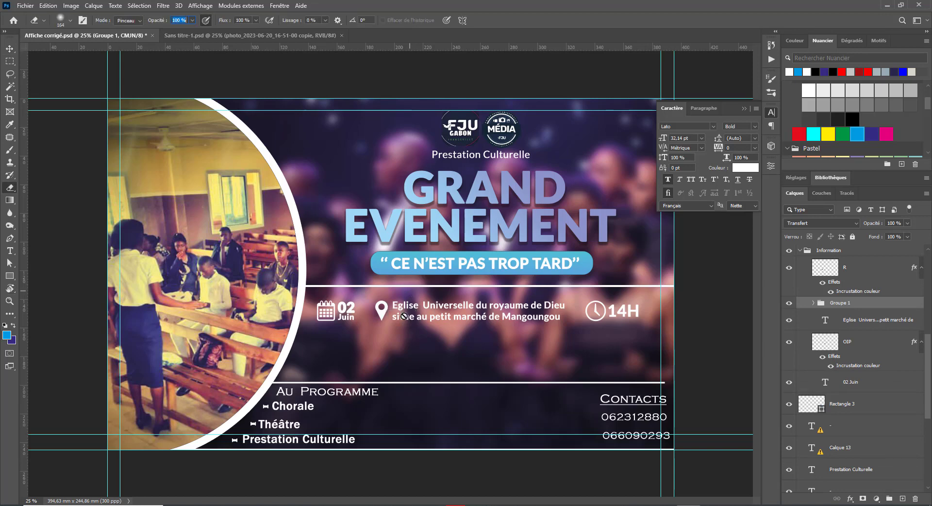
click(401, 325)
click(470, 198)
double_click(843, 302)
text(heure)
key(Return)
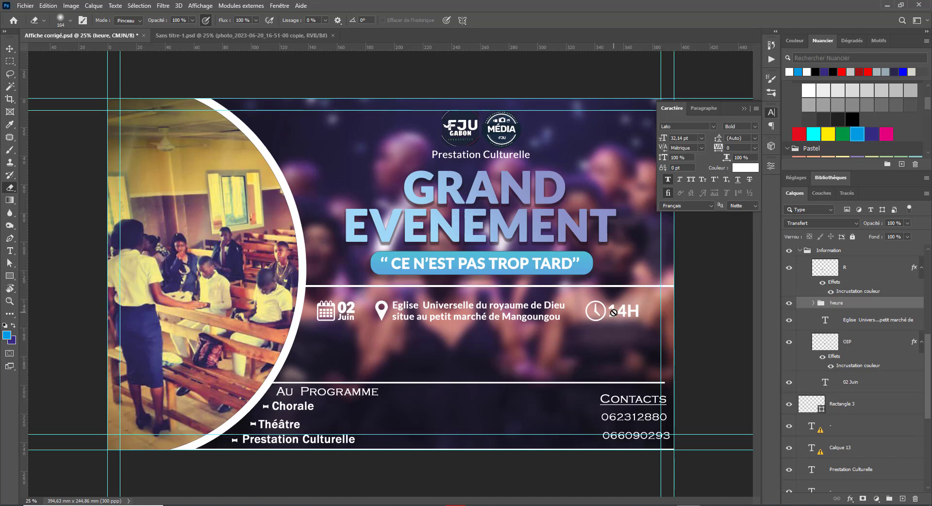
key(v)
drag(611, 318, 605, 319)
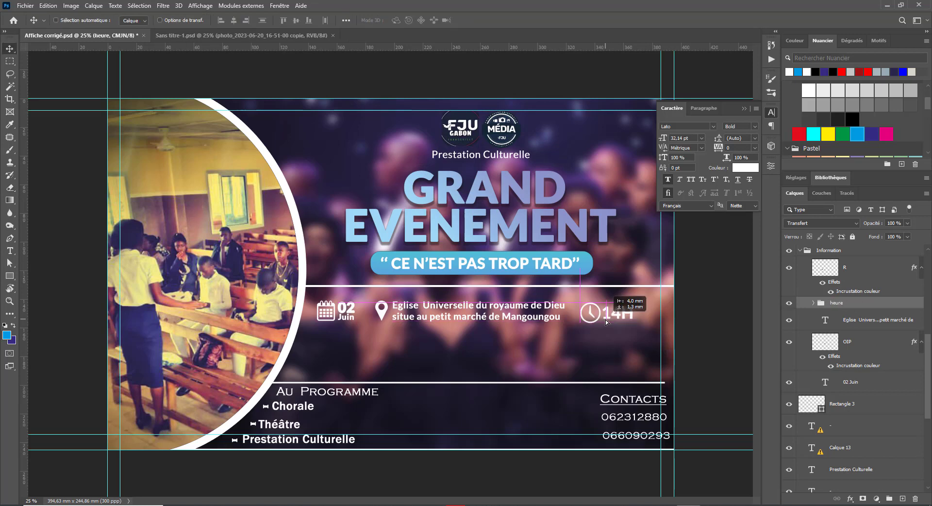
right_click(418, 383)
Step: Move the white line under the info row and scale it to 150%, then delete it
click(433, 385)
drag(433, 383, 430, 334)
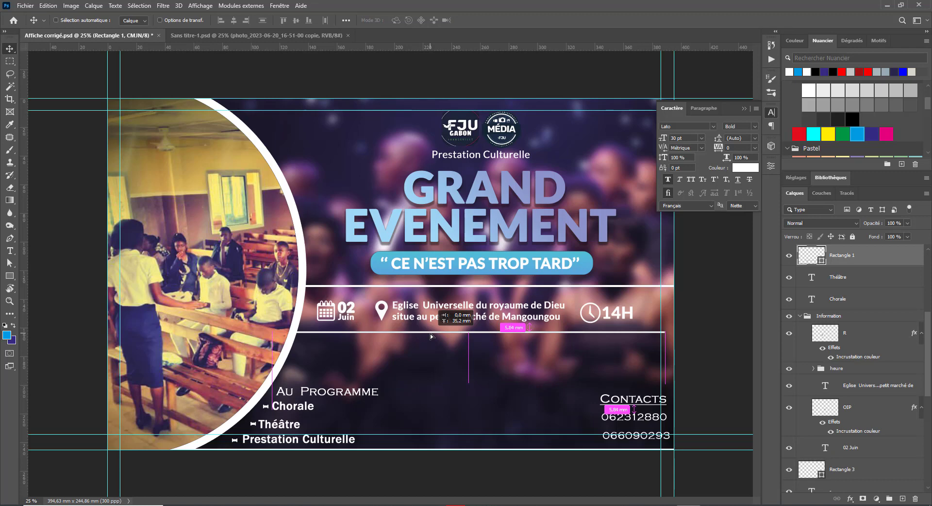
key(ctrl+t)
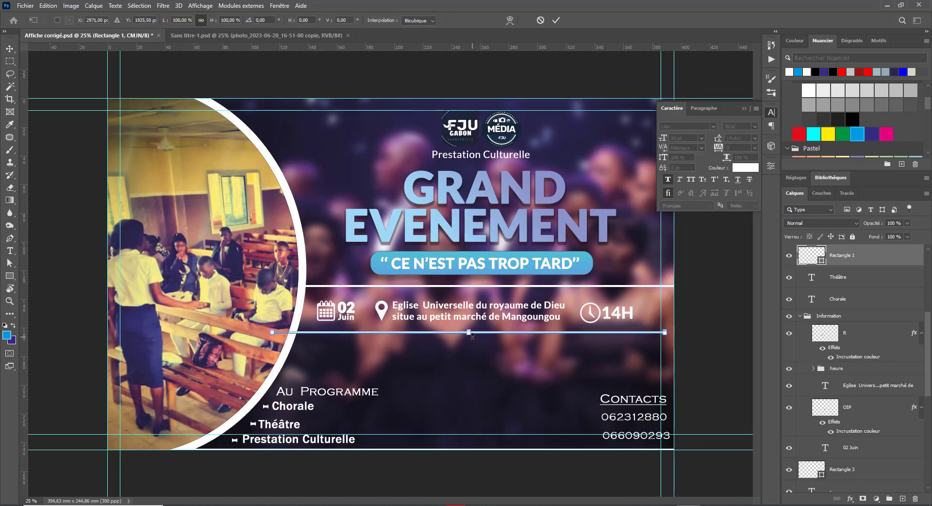
drag(473, 336, 473, 337)
key(Return)
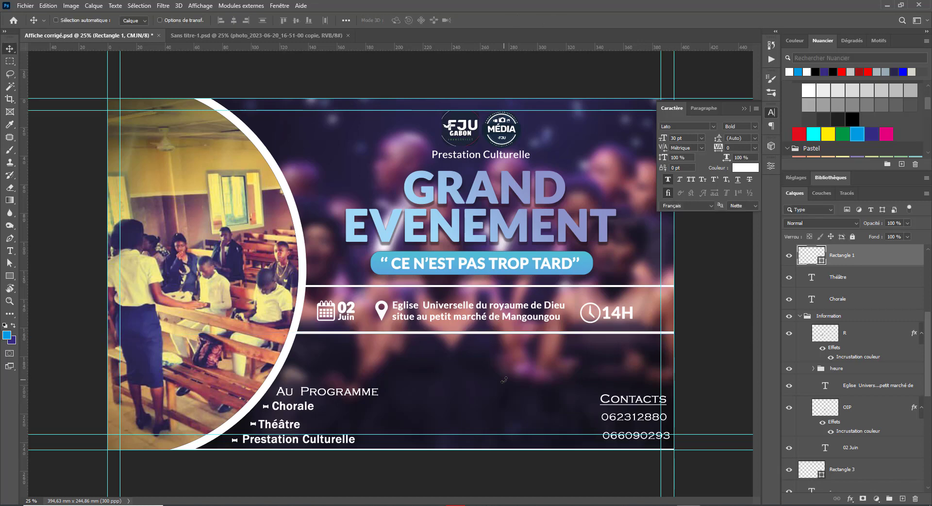
key(Delete)
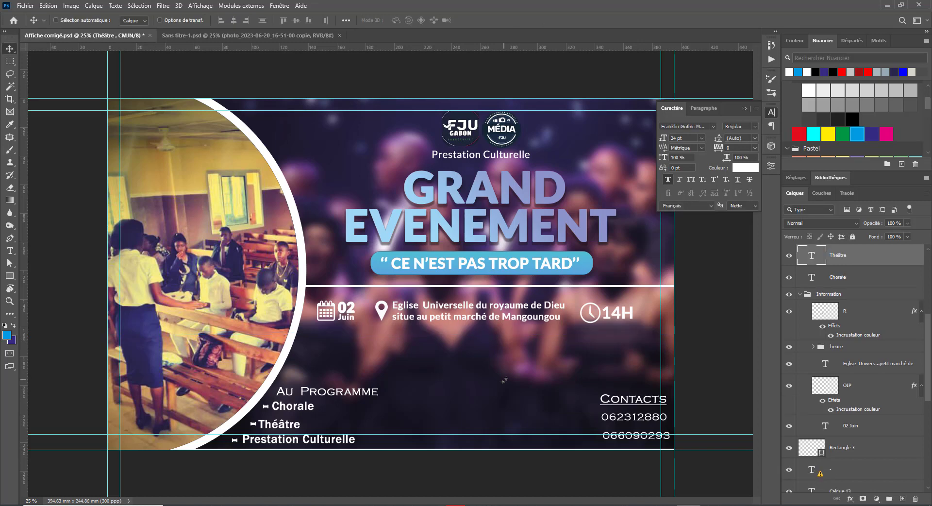
Step: Copy the white line below the information band, widen it toward the circle and nudge it down
right_click(457, 286)
click(473, 291)
drag(476, 287, 476, 331)
key(ctrl+t)
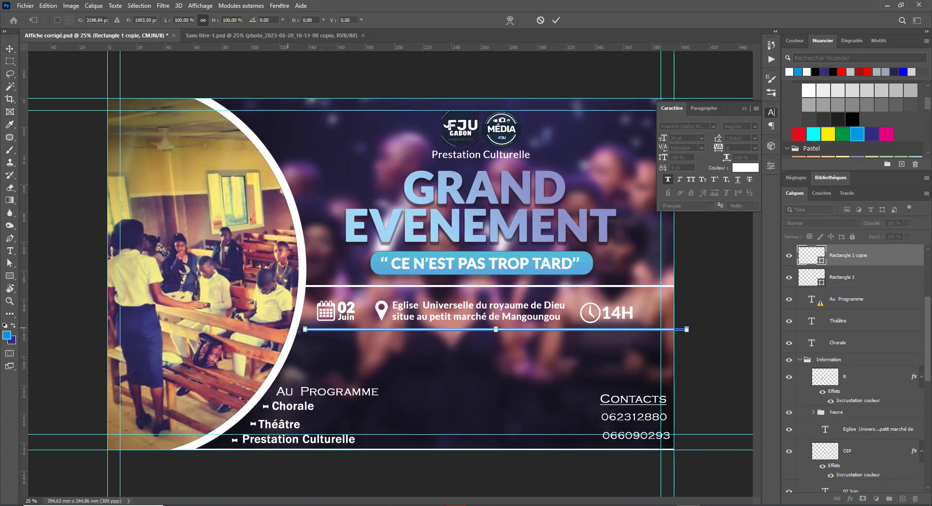
drag(305, 329, 293, 329)
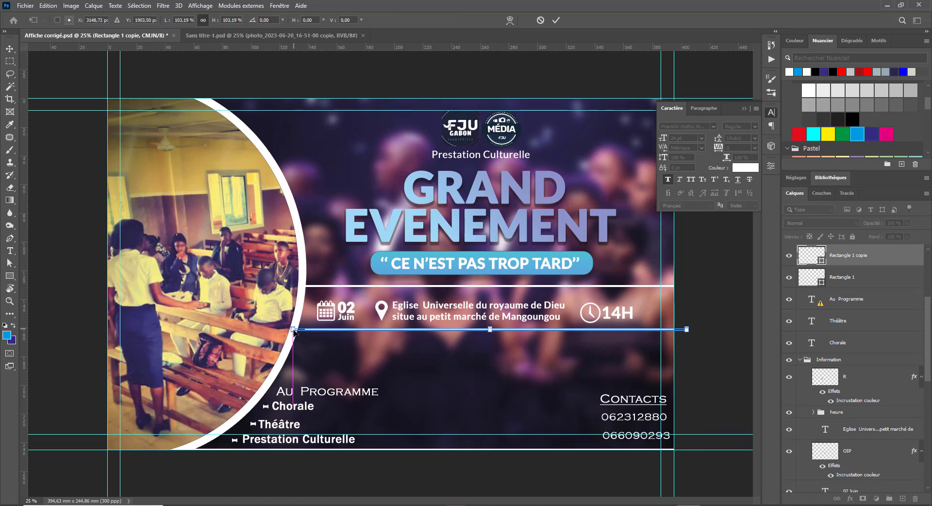
key(Return)
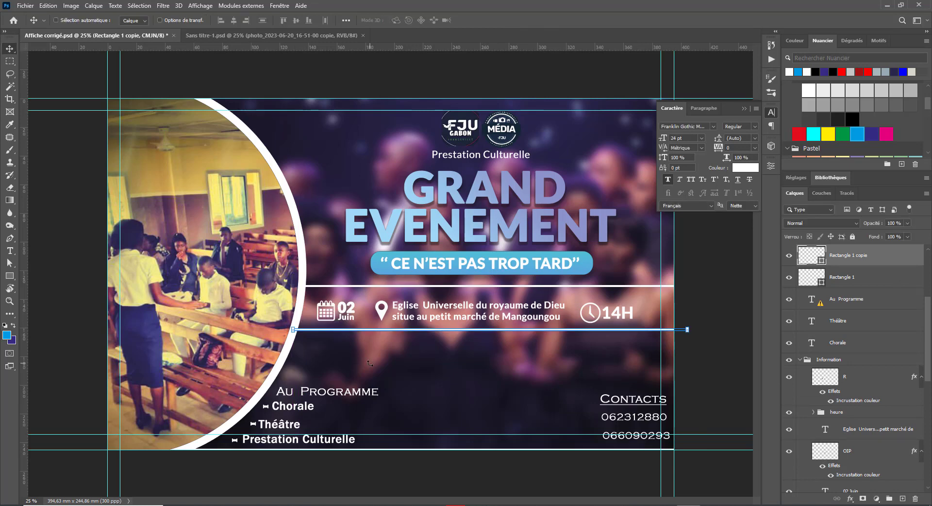
key(shift+Down)
key(shift+Down)
key(shift+Down)
key(shift+Down)
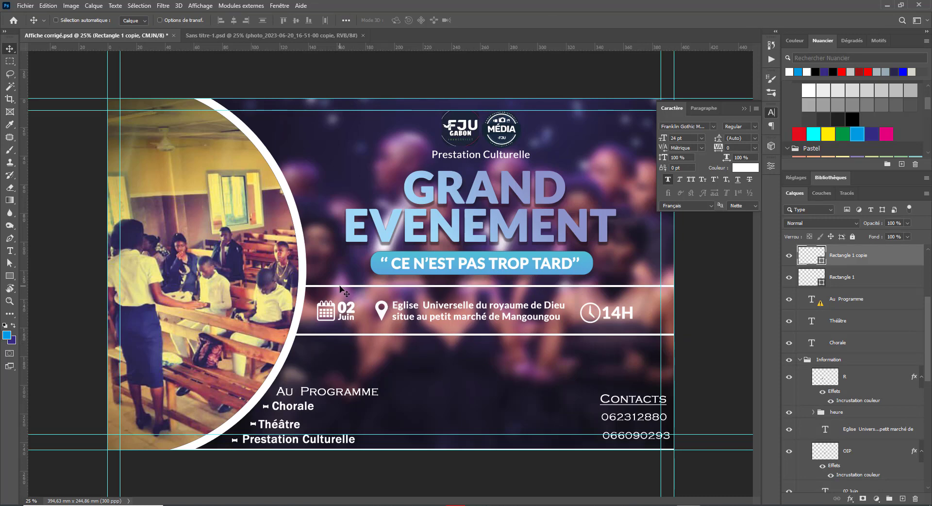
Step: Move the info band and both white lines down 15.2 mm, extending the lower line to the circle
click(356, 291)
right_click(347, 312)
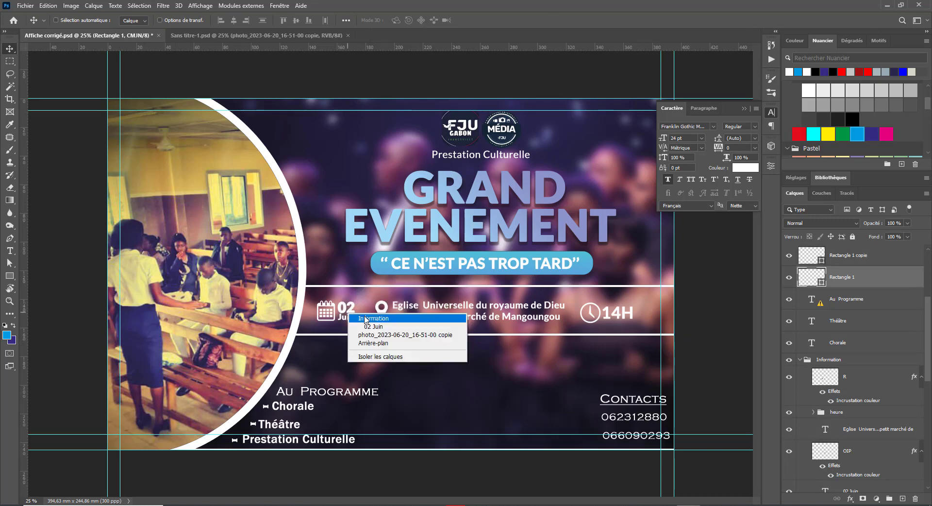
shift+click(366, 318)
right_click(358, 335)
shift+click(373, 340)
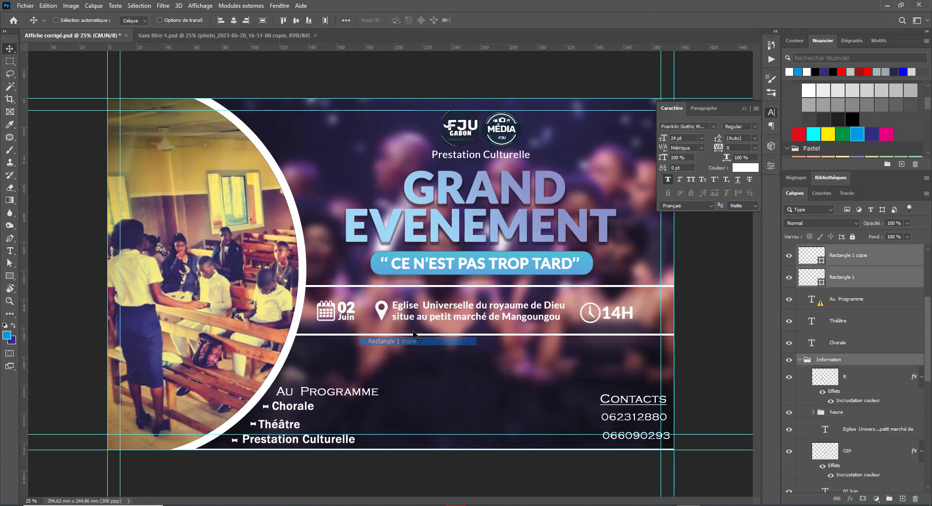
drag(414, 329, 414, 351)
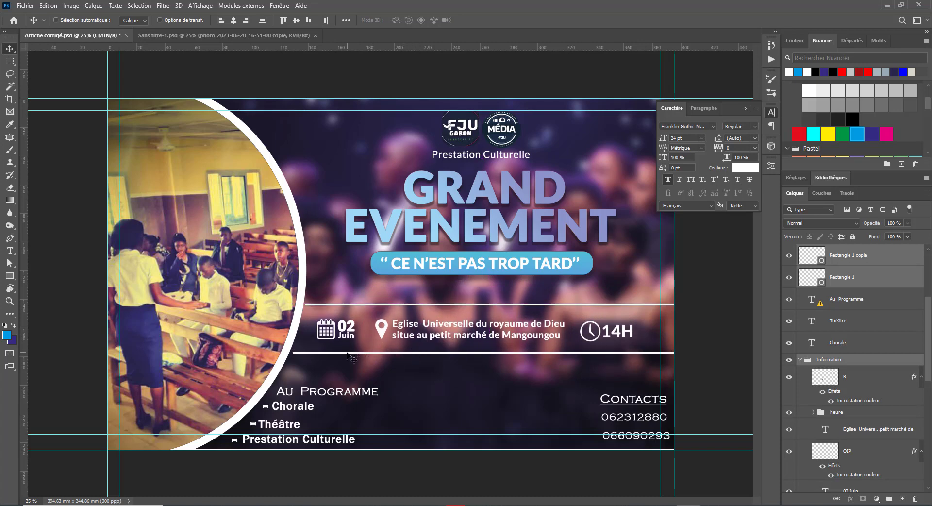
right_click(352, 353)
click(353, 354)
drag(352, 353, 340, 352)
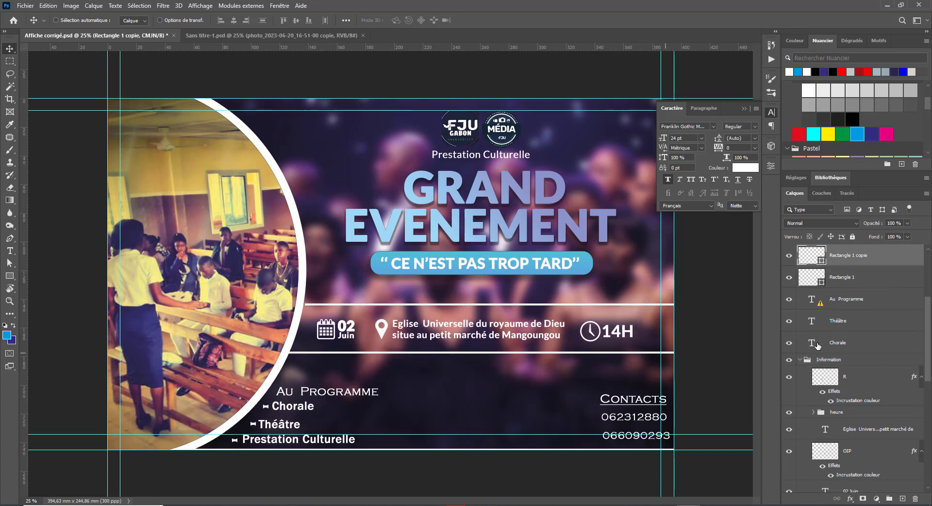
Step: Move the quote pill and its text down
click(874, 338)
right_click(434, 268)
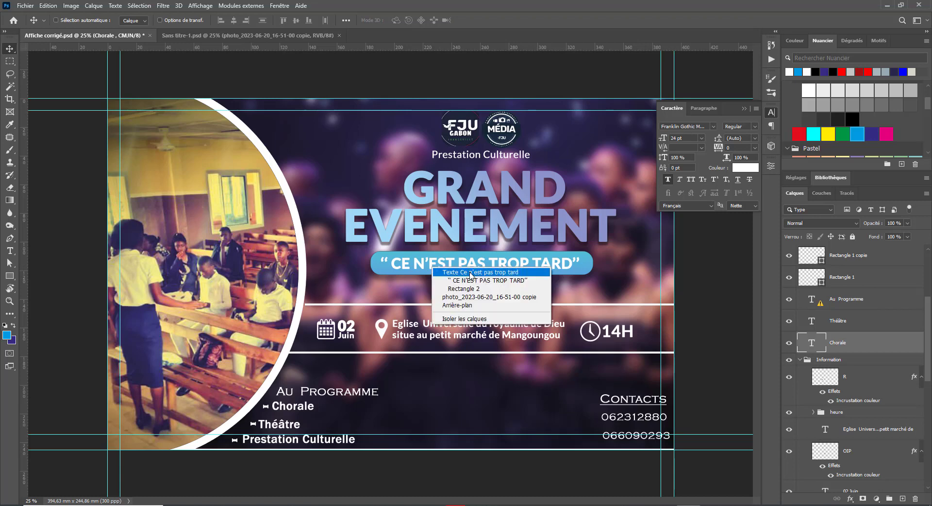
click(452, 272)
right_click(471, 271)
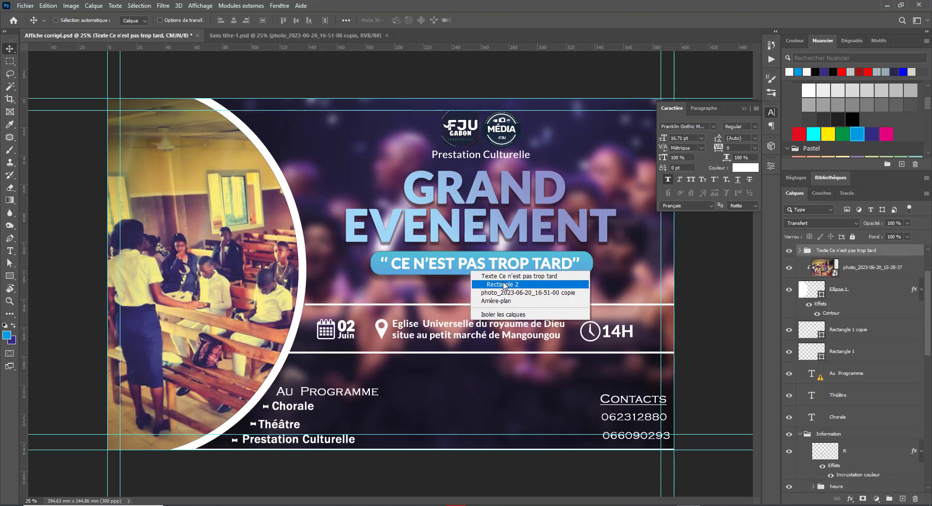
click(502, 284)
drag(485, 271, 487, 284)
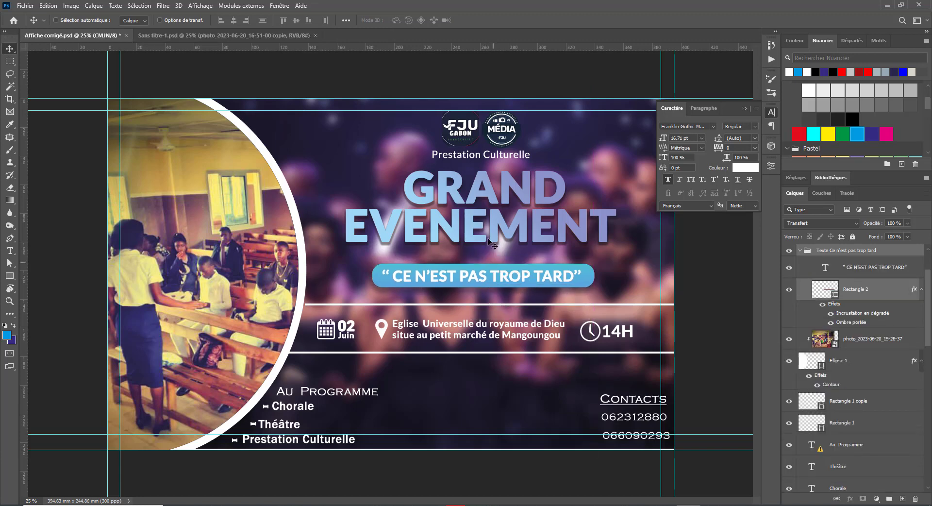
Step: Lower the GRAND EVENEMENT title slightly and raise the Au Programme heading
right_click(469, 233)
click(482, 238)
drag(482, 238, 483, 245)
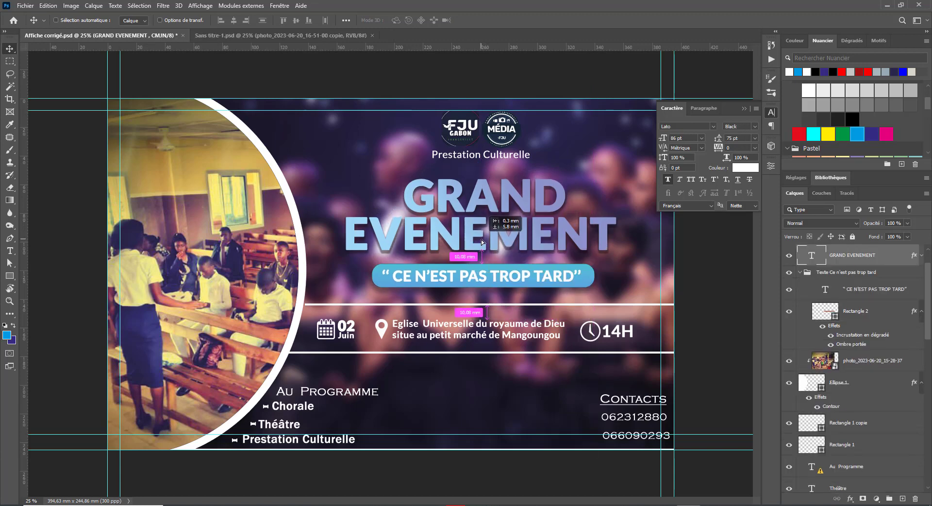
right_click(279, 388)
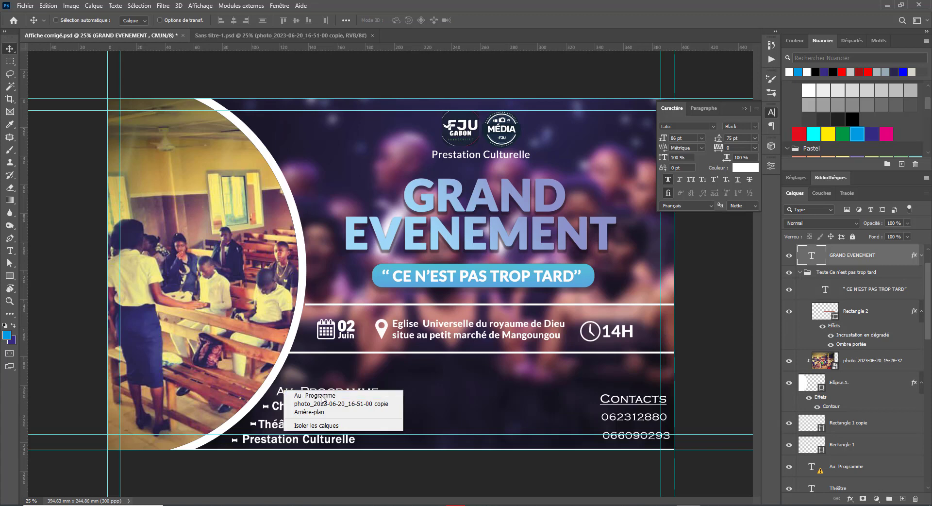
click(296, 391)
drag(312, 393, 329, 372)
right_click(285, 406)
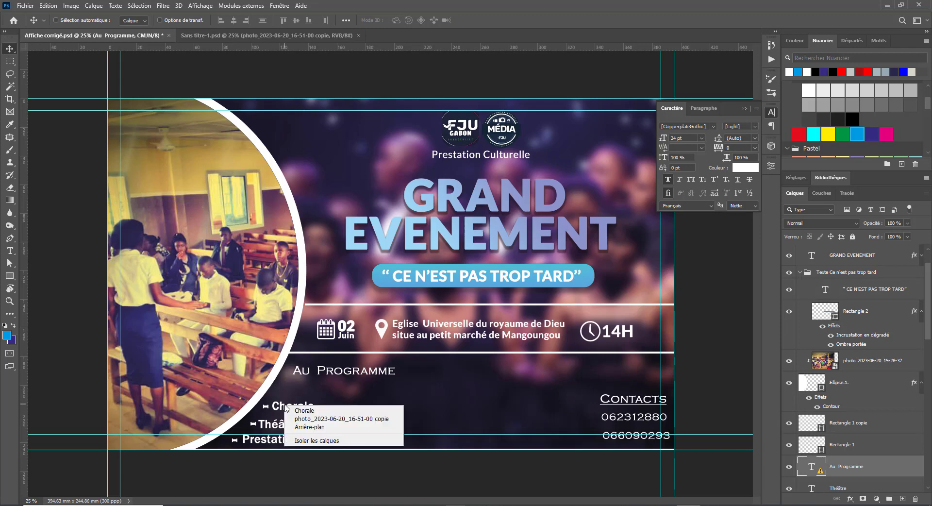
Step: Move Chorale and its dash up directly under the Au Programme heading
click(303, 409)
right_click(266, 406)
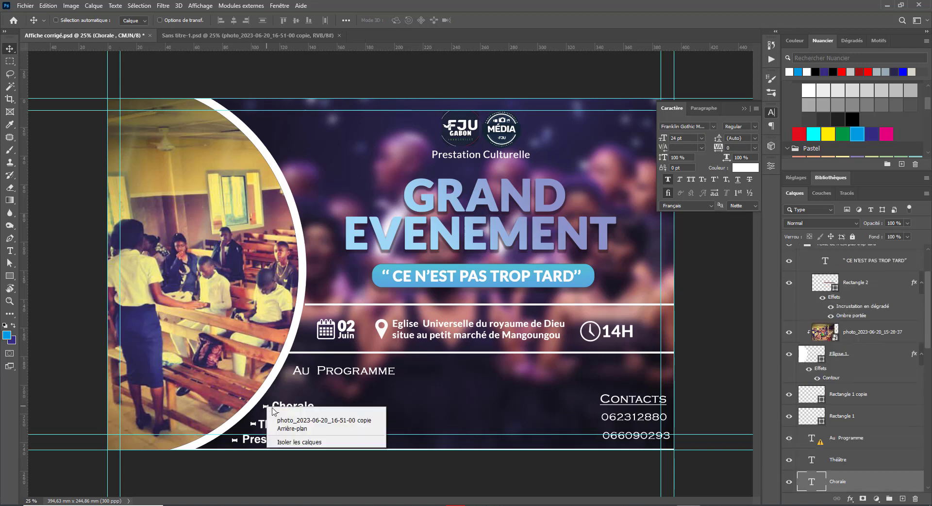
shift+click(273, 411)
right_click(268, 407)
click(280, 412)
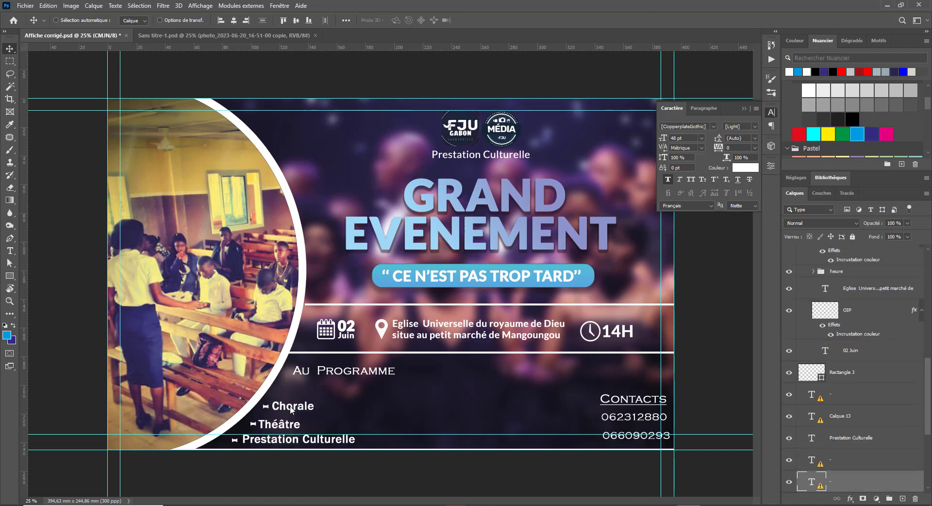
right_click(289, 405)
shift+click(299, 410)
drag(302, 407, 318, 388)
Step: Stack Théâtre and then Prestation Culturelle, each with its dash, beneath Chorale
right_click(282, 425)
click(309, 430)
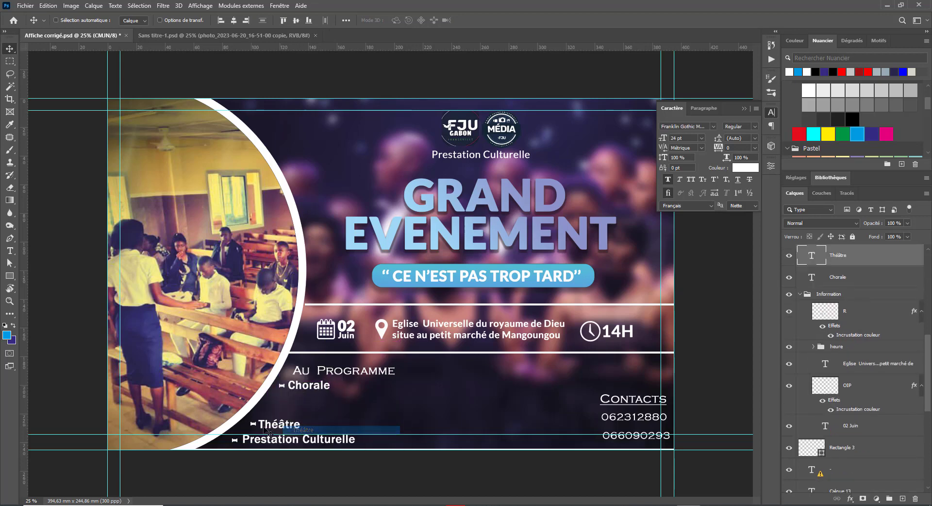
right_click(253, 424)
shift+click(272, 429)
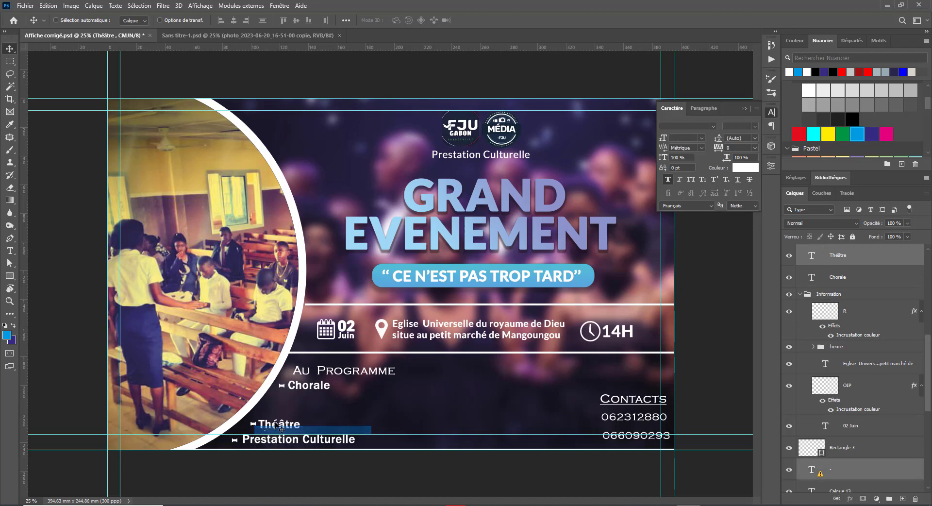
drag(279, 420, 297, 397)
right_click(297, 447)
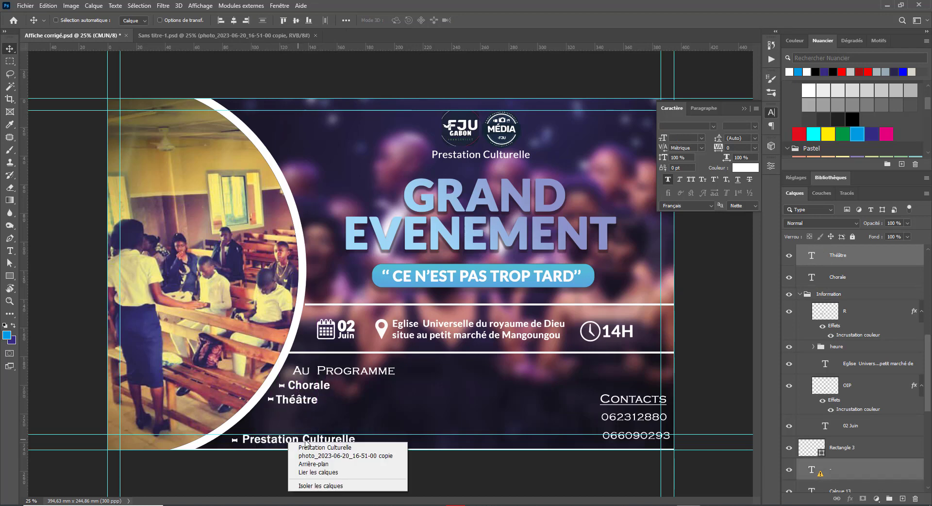
click(310, 447)
right_click(236, 443)
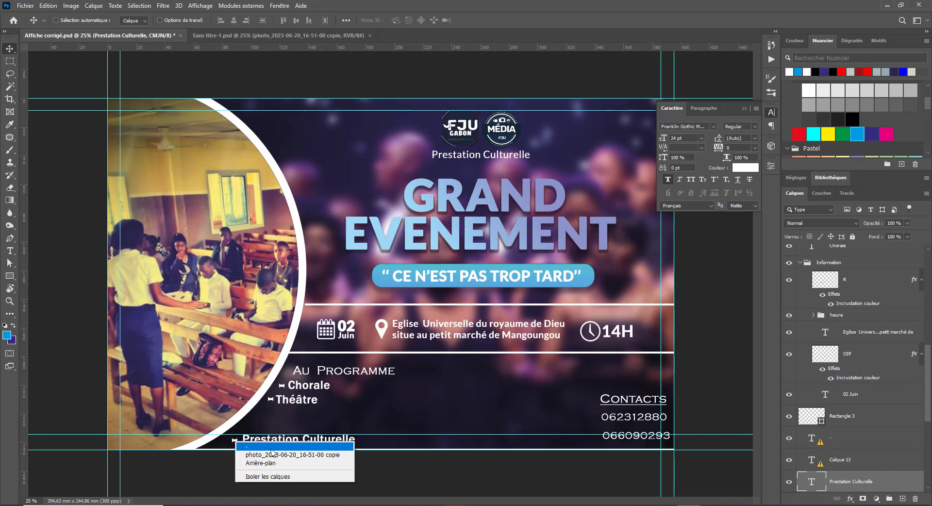
shift+click(248, 446)
drag(285, 446, 309, 420)
key(t)
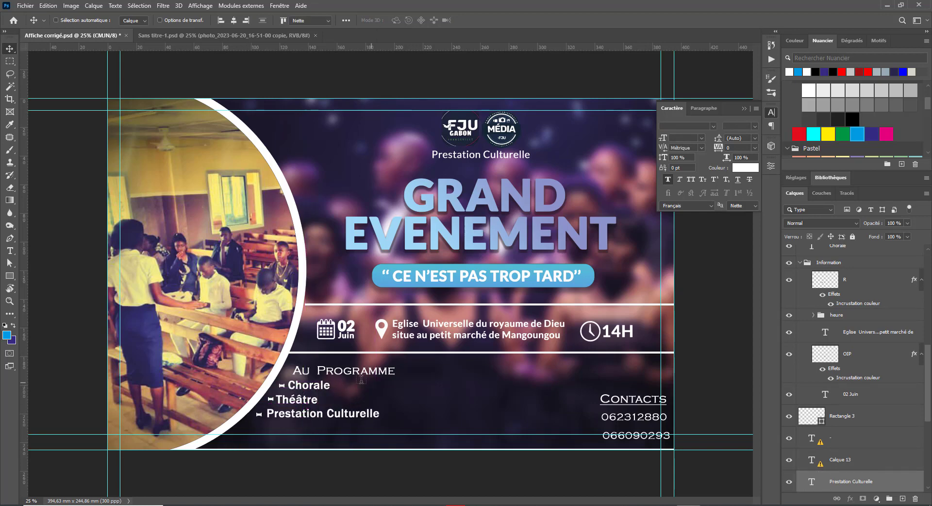
click(314, 370)
Step: Replace the missing font and set the Au Programme heading in Lato
click(529, 229)
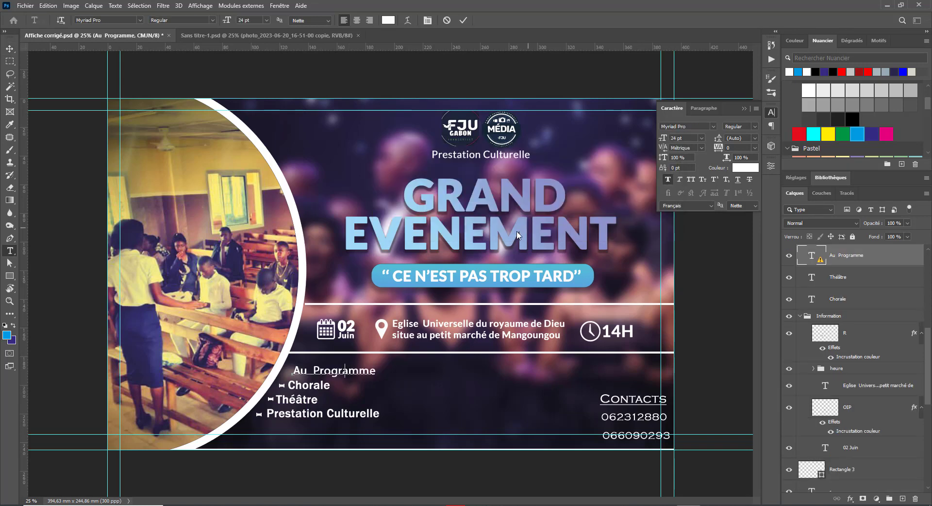
double_click(322, 370)
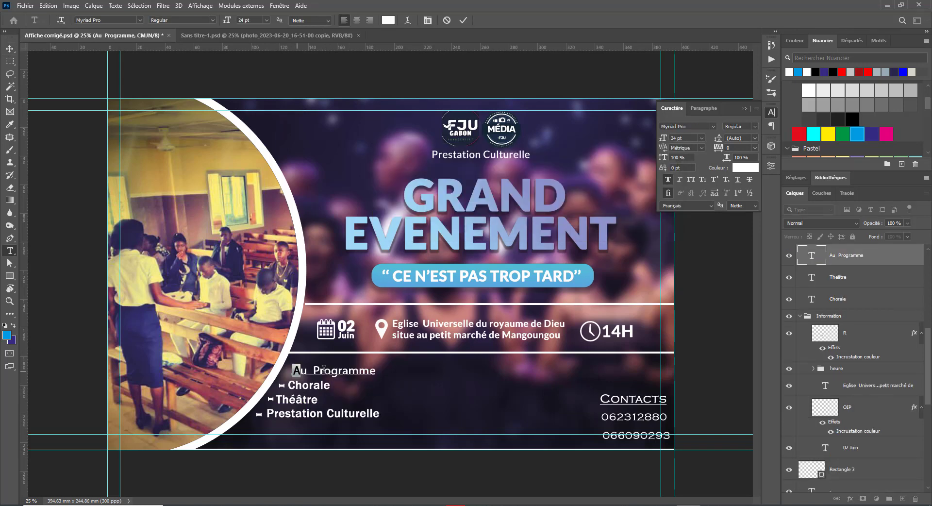
key(ctrl+a)
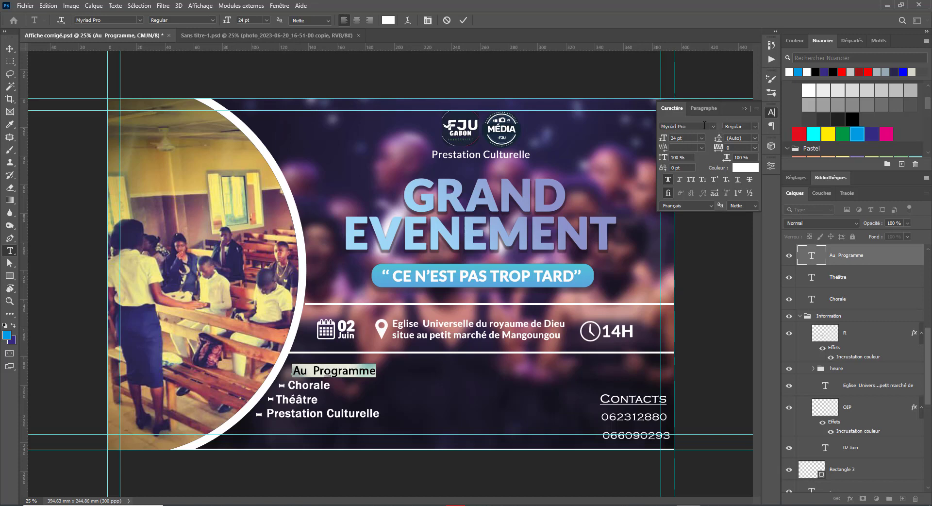
drag(684, 126, 657, 124)
text(lato)
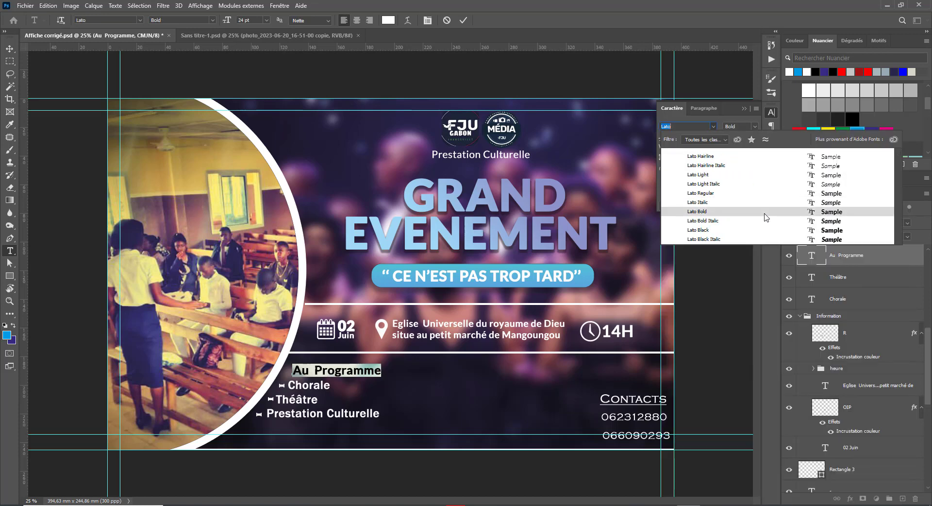
click(758, 154)
click(9, 48)
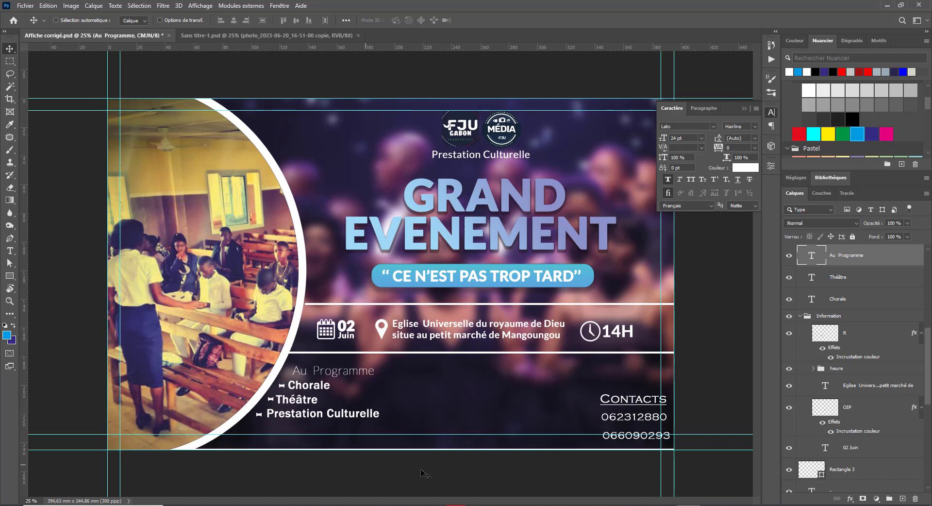
Step: Nudge the Prestation Culturelle text slightly left
right_click(261, 417)
click(278, 423)
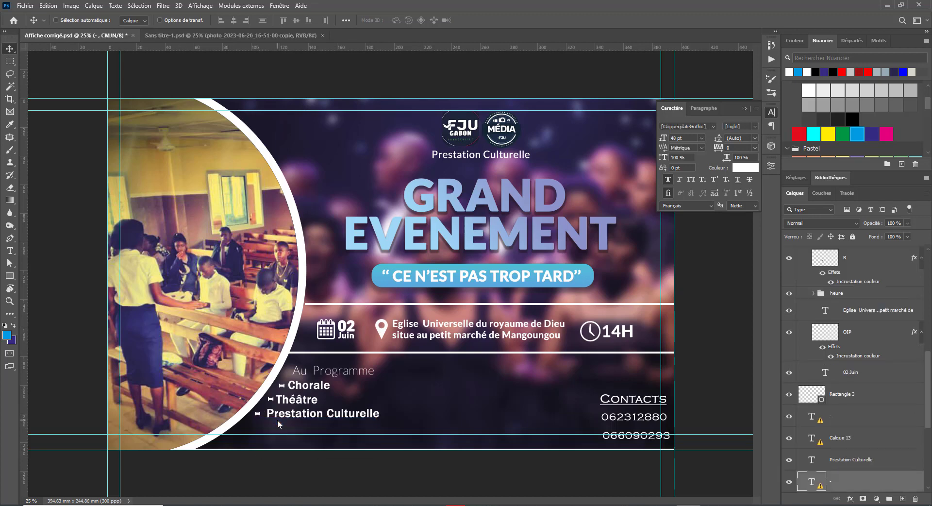
right_click(285, 416)
click(315, 421)
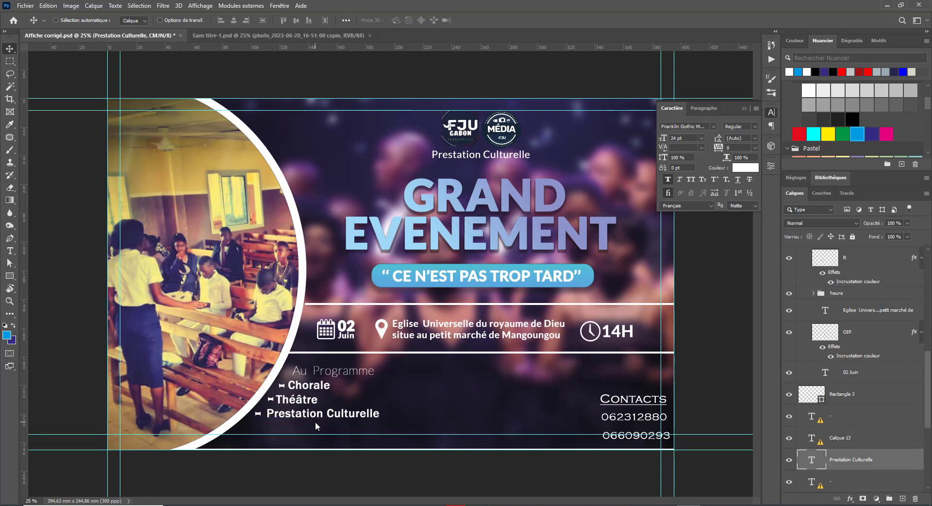
key(Left)
key(Left)
key(Left)
key(Left)
key(Left)
key(Left)
key(Left)
key(Left)
key(Left)
key(Left)
key(Left)
key(Left)
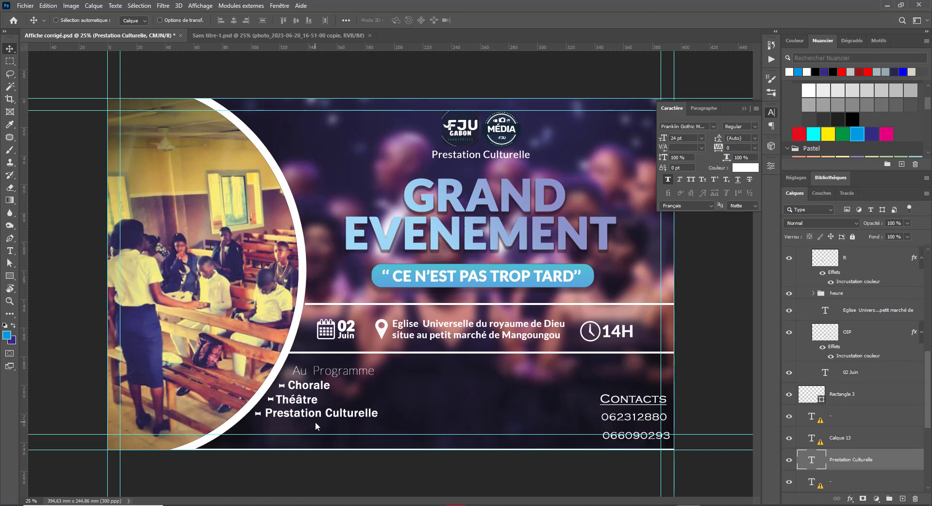
Step: Shrink Au Programme to about 76%, make it Lato Bold, and align it above the list
right_click(328, 372)
click(353, 379)
key(ctrl+t)
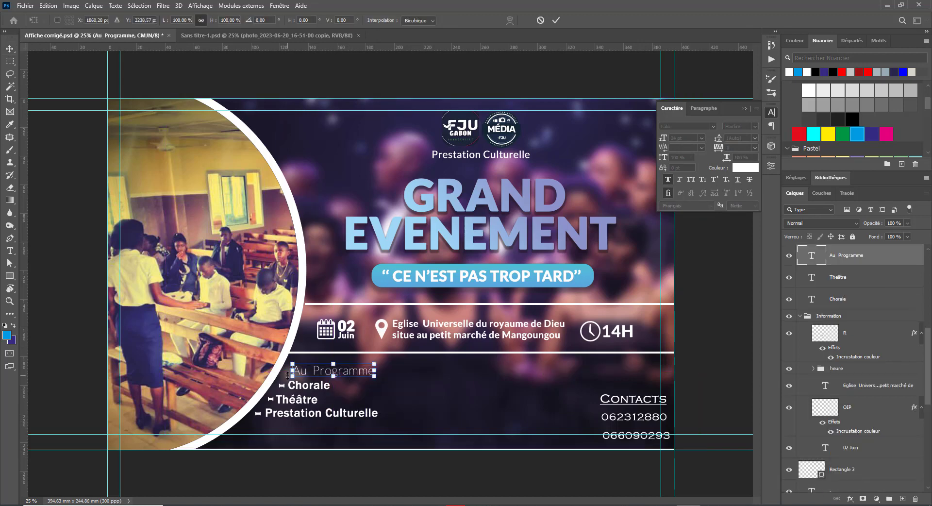
drag(292, 377, 336, 368)
key(Return)
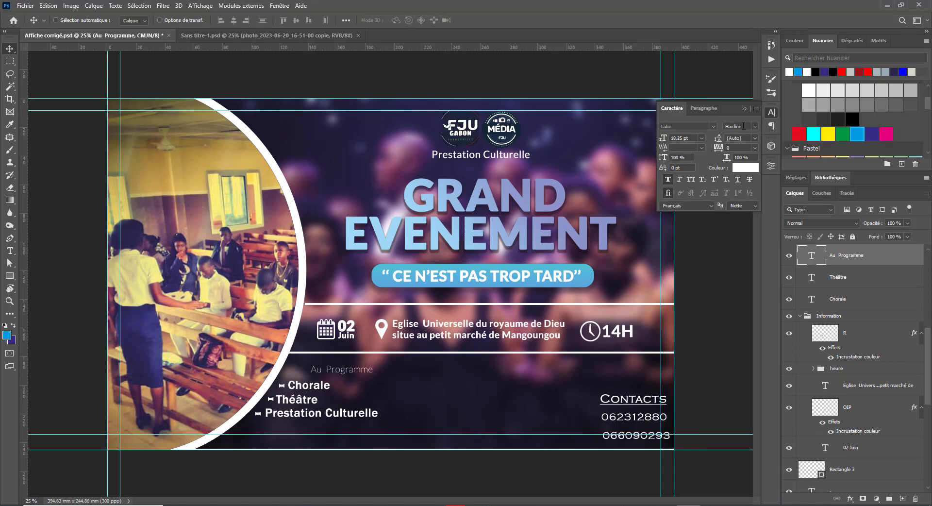
click(756, 128)
click(738, 186)
drag(335, 376, 316, 378)
right_click(632, 413)
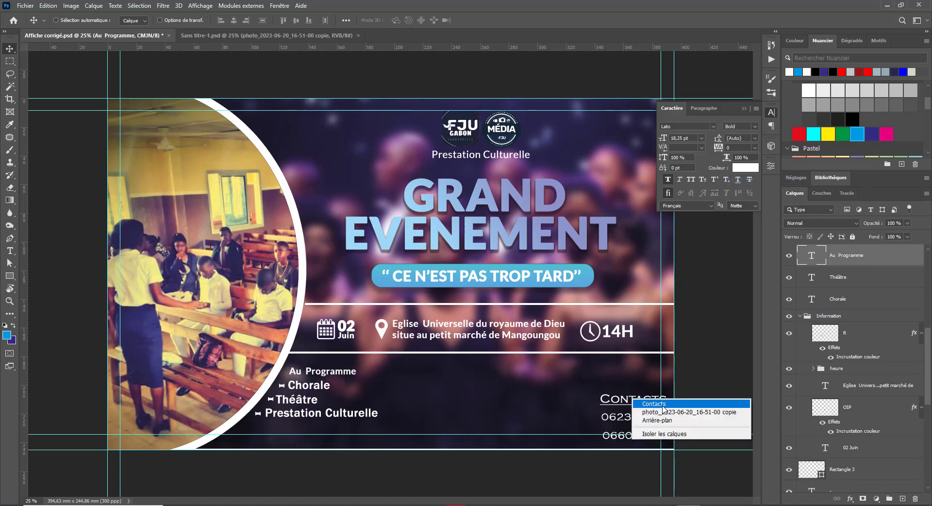
Step: Move Contacts up-left, place the first phone number under it and the second beside it
click(635, 399)
drag(632, 406, 570, 383)
right_click(630, 421)
click(650, 427)
drag(630, 420, 574, 393)
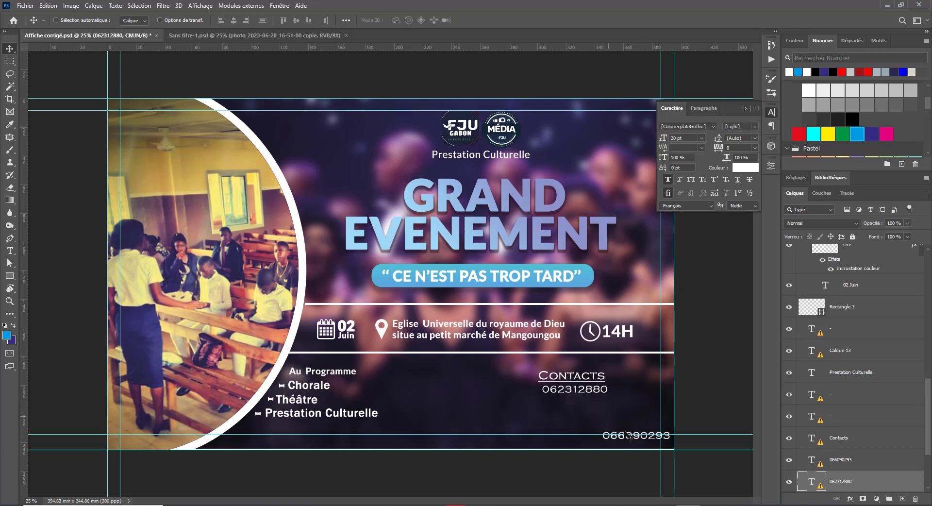
right_click(625, 440)
click(651, 445)
drag(636, 436, 573, 402)
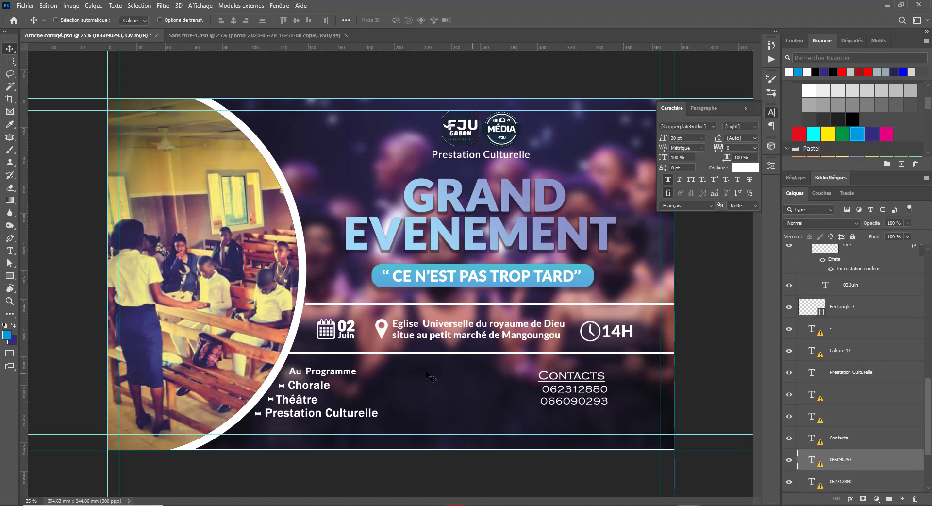
key(ctrl+z)
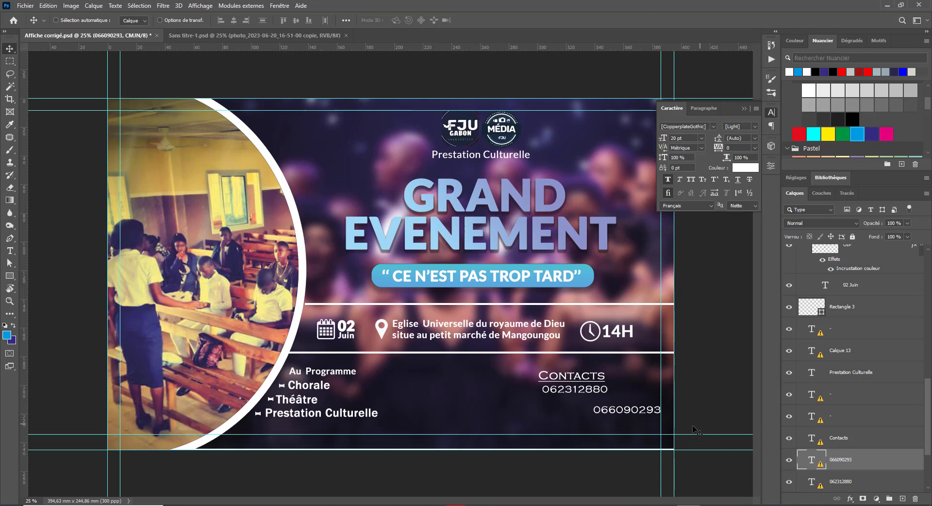
drag(626, 411, 497, 394)
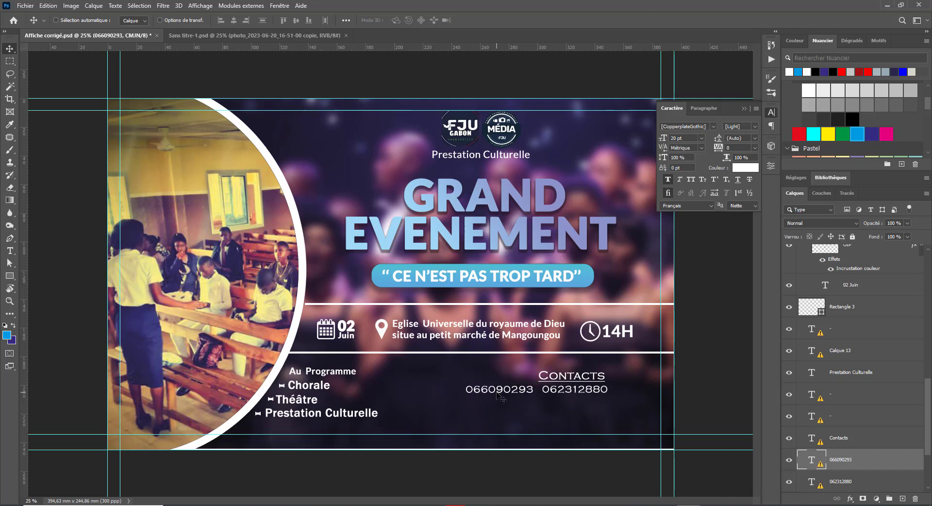
Step: Move Contacts and both phone numbers together right and down, lined up under 14H
right_click(575, 392)
shift+click(604, 393)
right_click(579, 375)
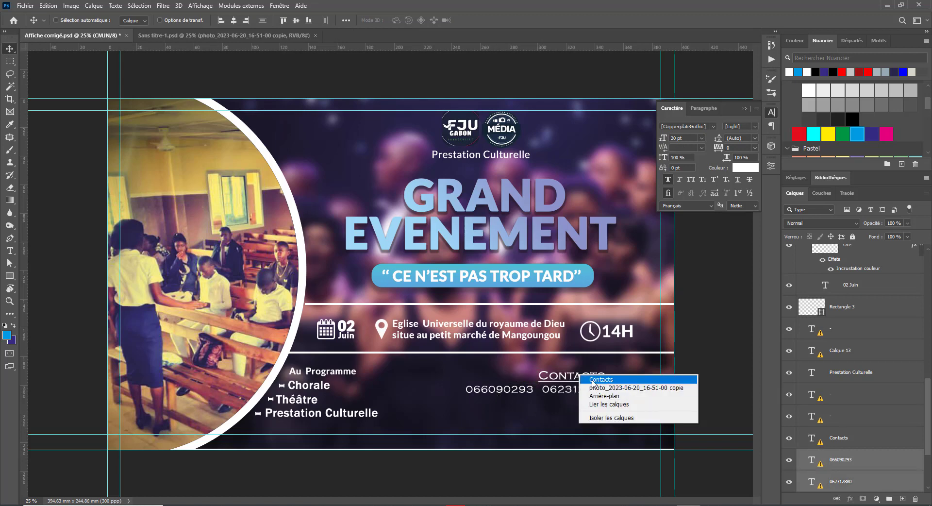
shift+click(600, 379)
drag(592, 382, 641, 388)
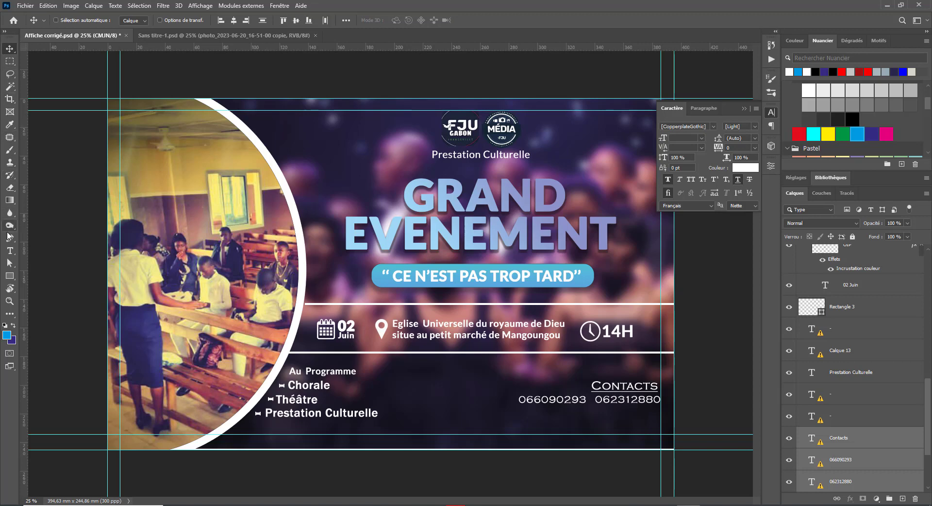
click(14, 252)
click(623, 387)
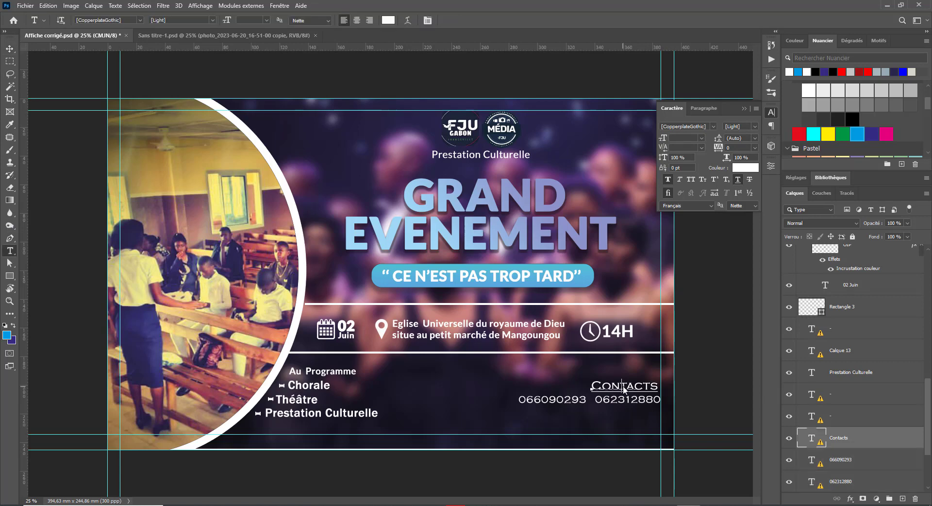
Step: Set the Contacts heading in Lato Bold and move it further right
click(524, 229)
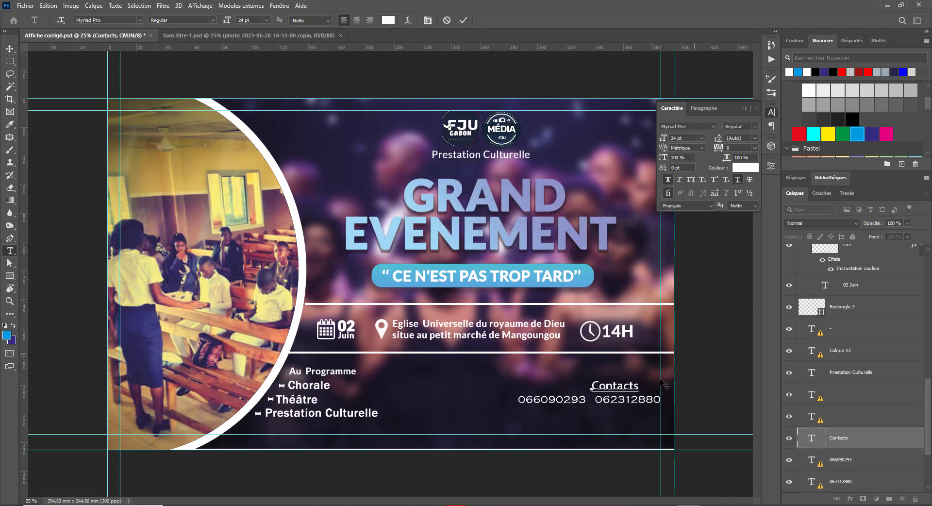
double_click(615, 387)
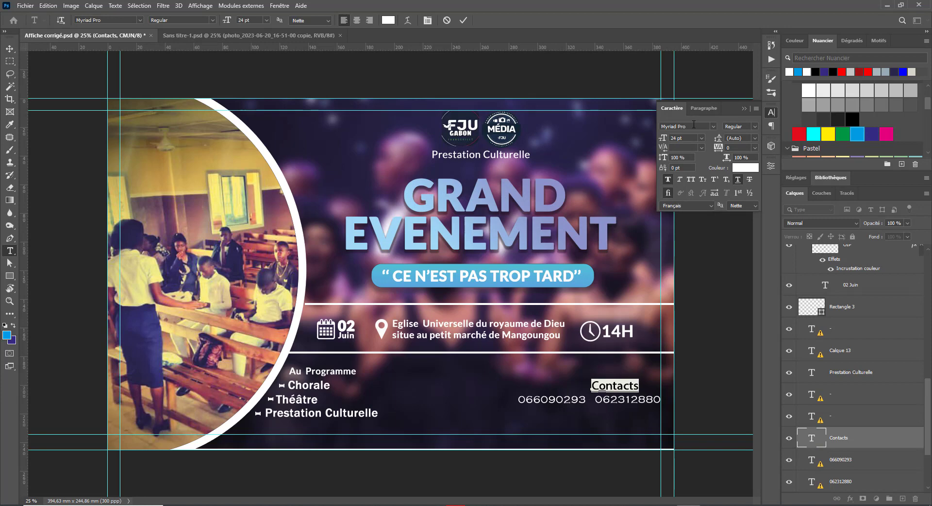
click(686, 125)
text(lato)
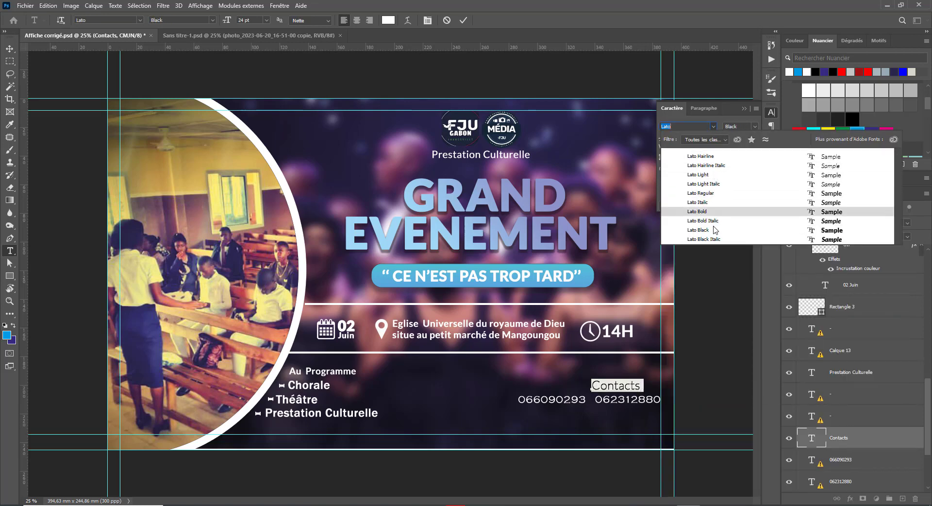
click(697, 212)
click(10, 48)
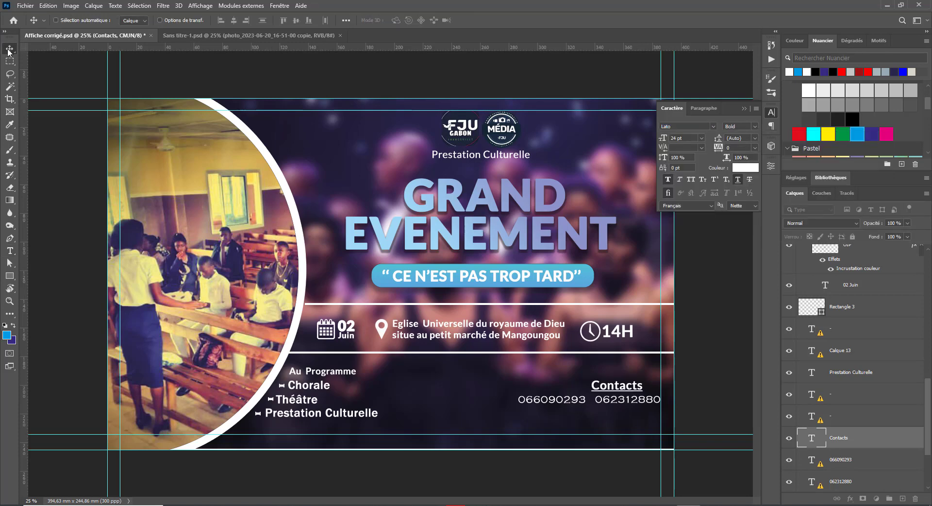
mouse_move(633, 393)
mouse_down()
mouse_move(650, 391)
mouse_move(618, 388)
mouse_up()
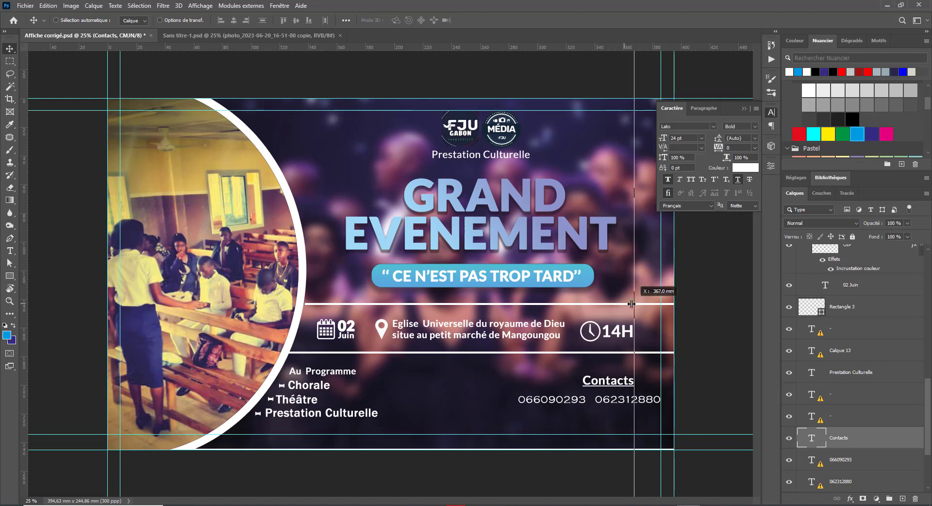
Step: Add a vertical guide and align the 14H time group and Contacts to it
drag(648, 335, 633, 309)
right_click(607, 334)
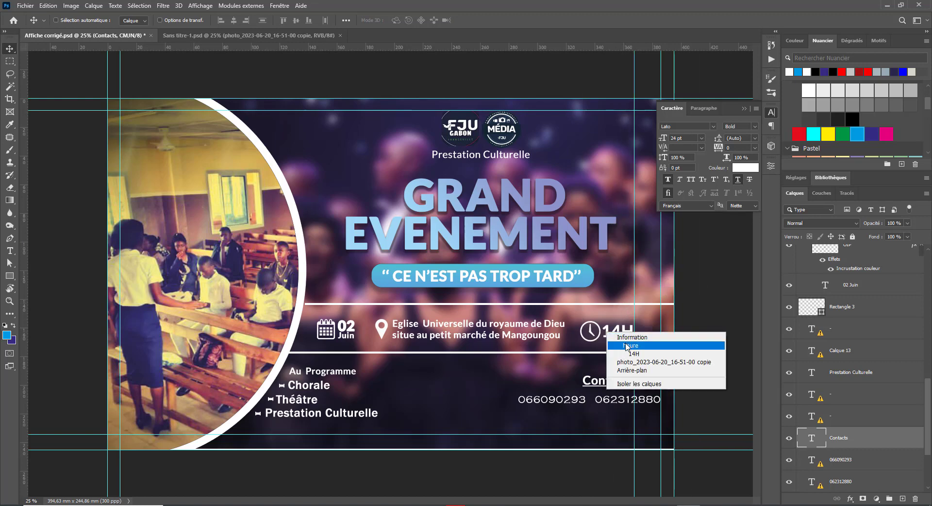
click(626, 345)
drag(626, 345, 642, 344)
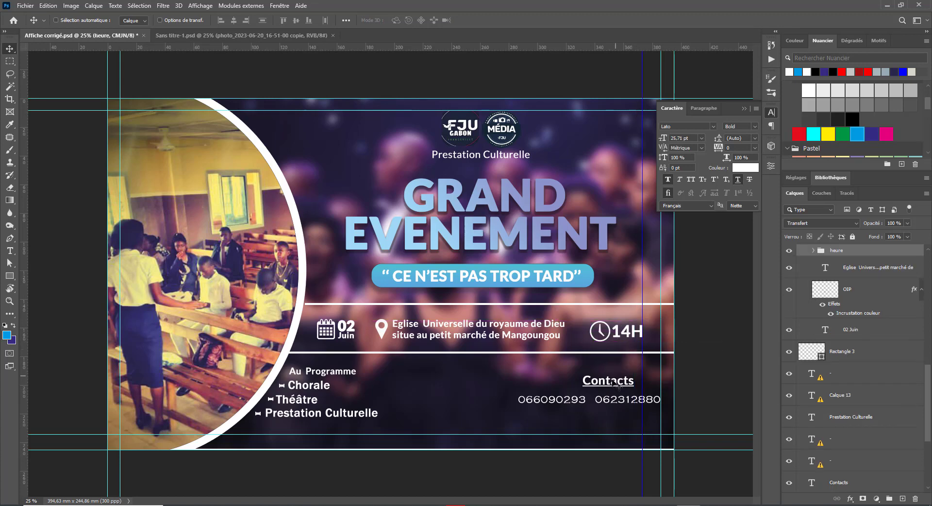
right_click(615, 381)
click(627, 384)
drag(627, 384, 636, 389)
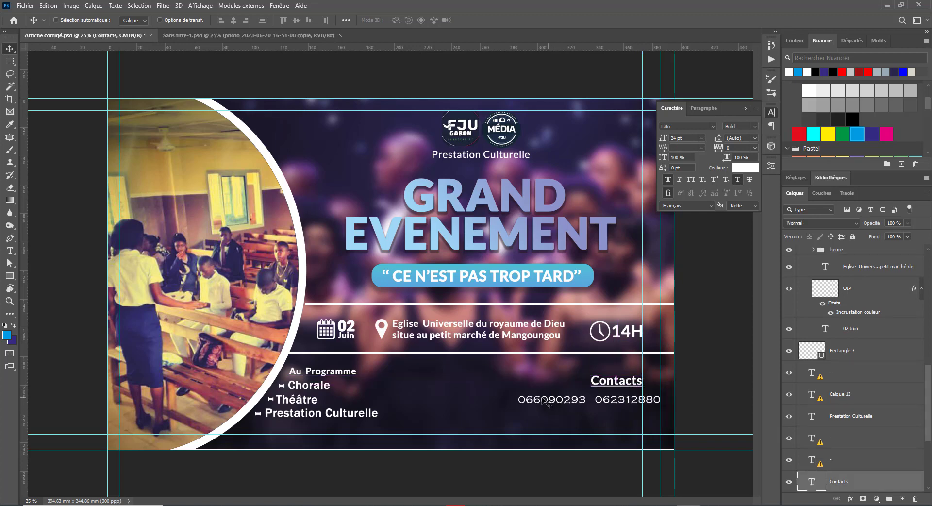
Step: Move the second phone number below and align the first number under Contacts
right_click(547, 402)
click(558, 413)
drag(558, 412, 540, 444)
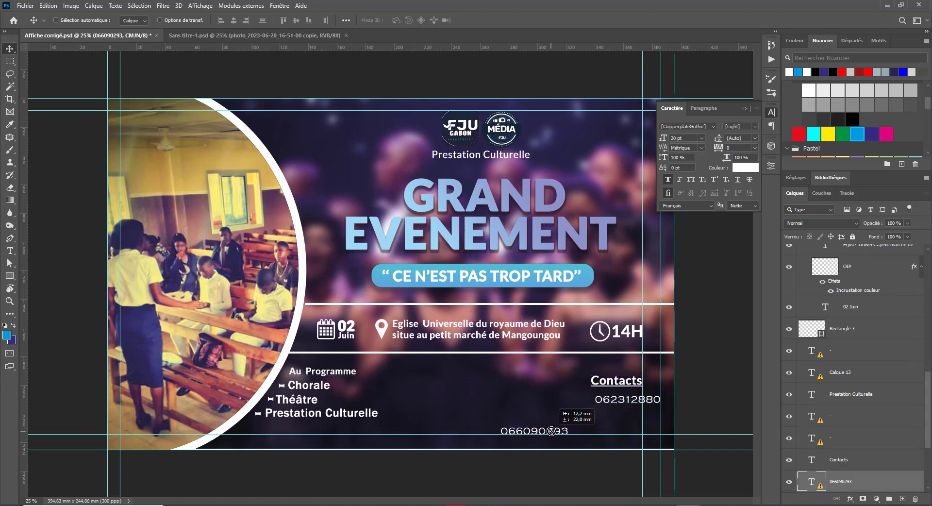
right_click(631, 404)
click(640, 411)
drag(639, 405, 618, 403)
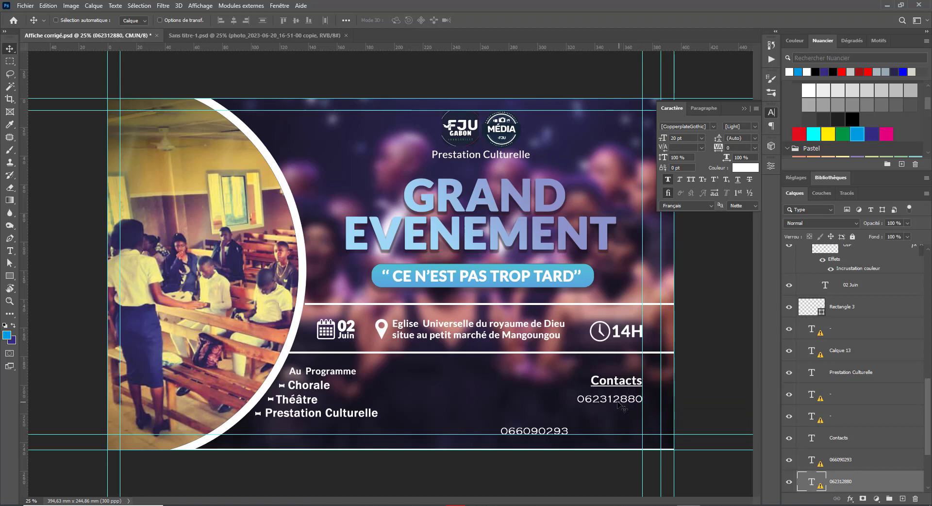
Step: Reposition the second phone number directly beneath the first one
right_click(545, 434)
click(553, 438)
drag(557, 434, 628, 413)
right_click(533, 433)
click(553, 439)
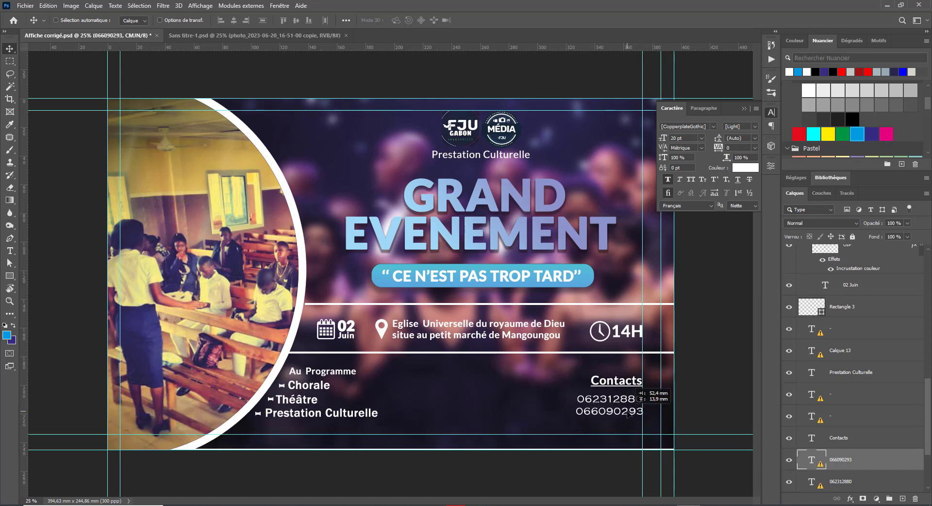
click(10, 250)
Step: Set the first phone number in Lato Regular, space its digits, and nudge it right
click(610, 400)
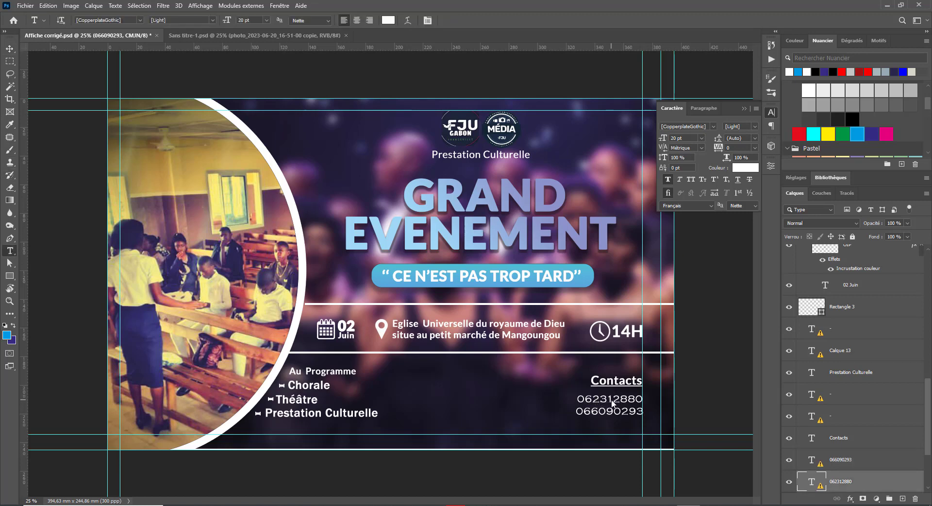
click(475, 229)
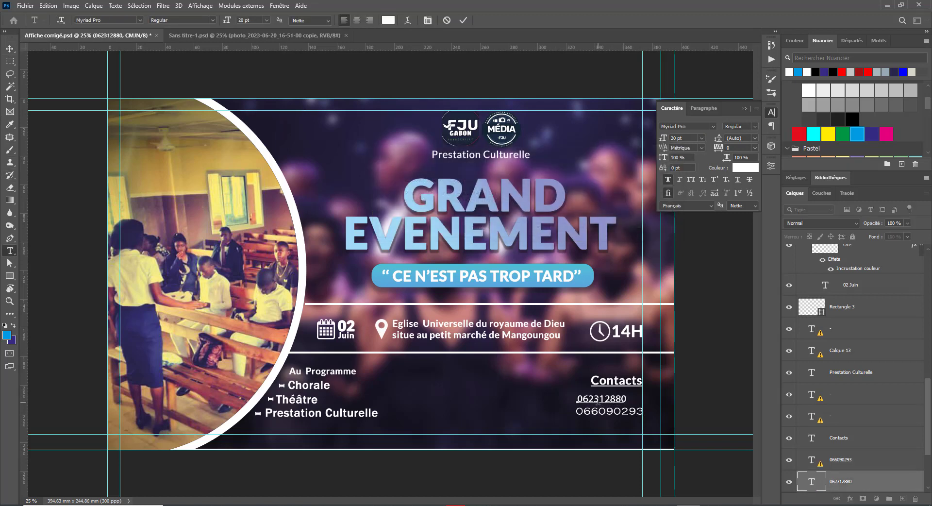
double_click(598, 399)
click(691, 123)
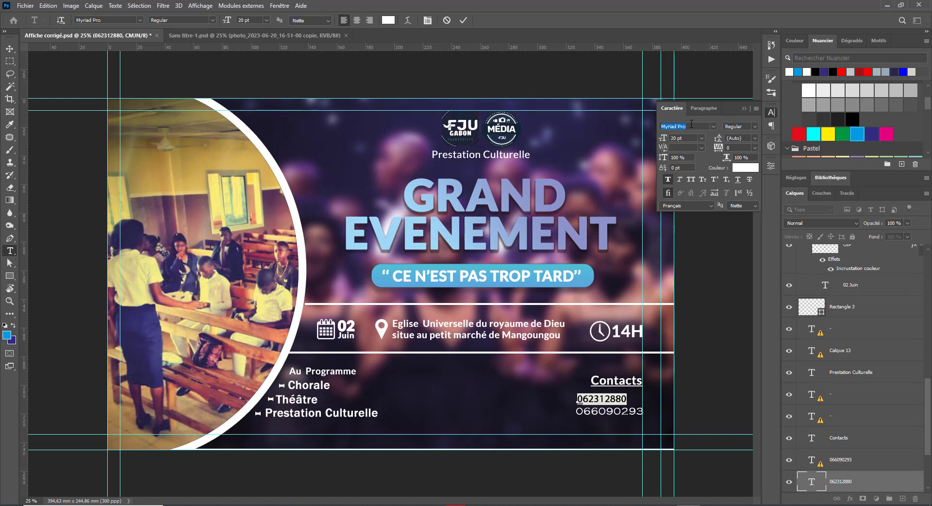
text(lato)
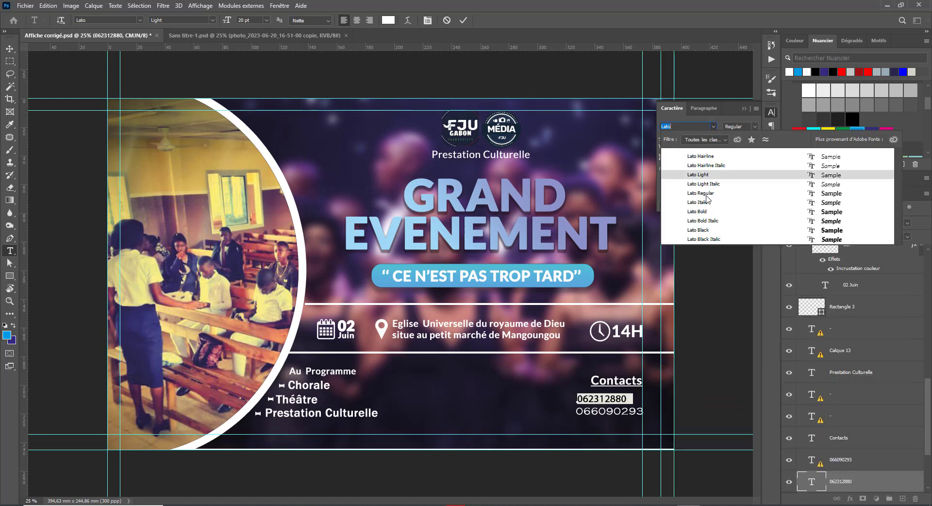
click(718, 192)
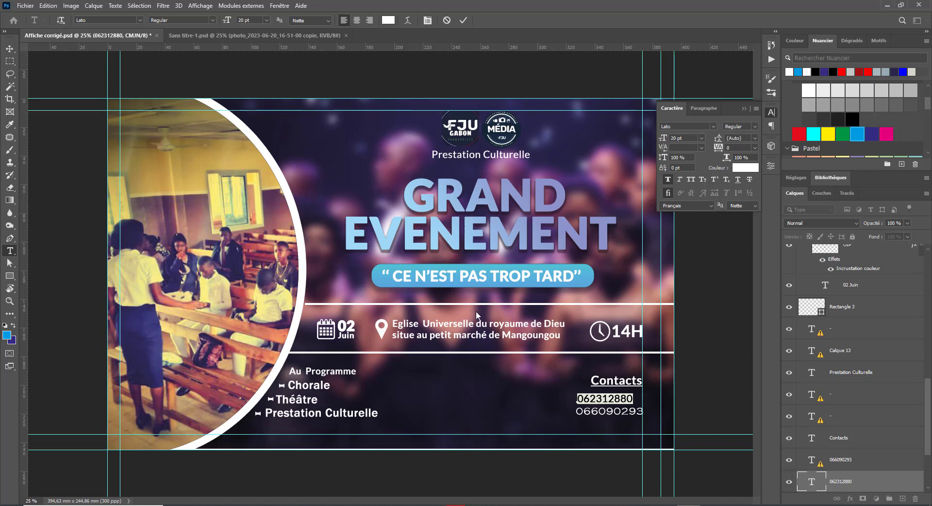
click(589, 396)
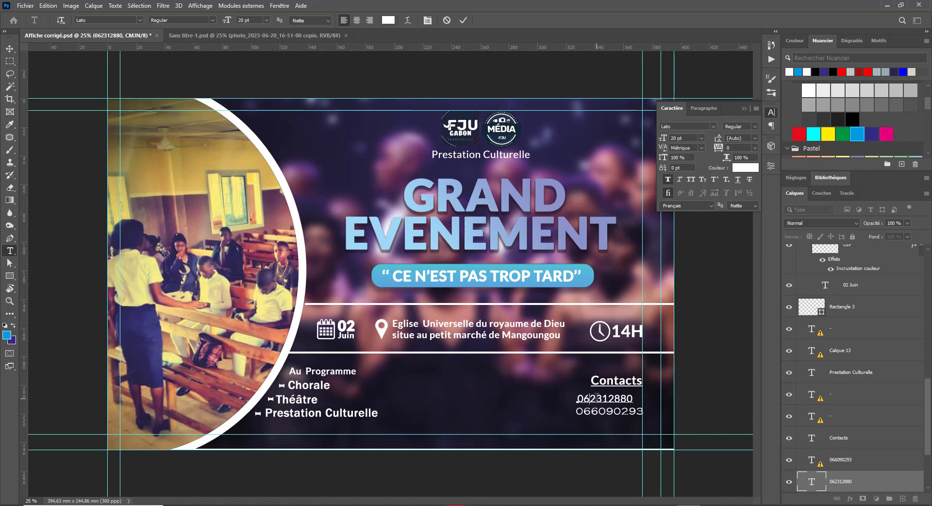
click(604, 397)
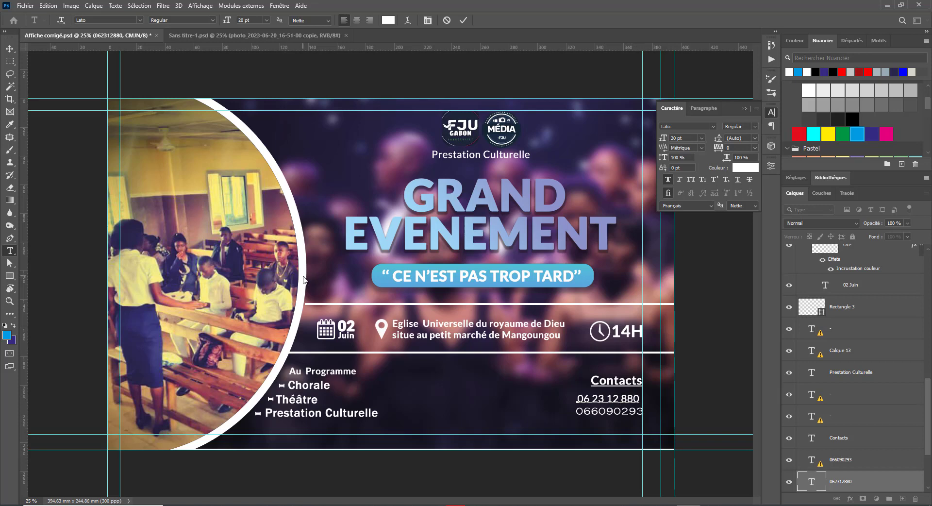
key(ctrl+Return)
key(v)
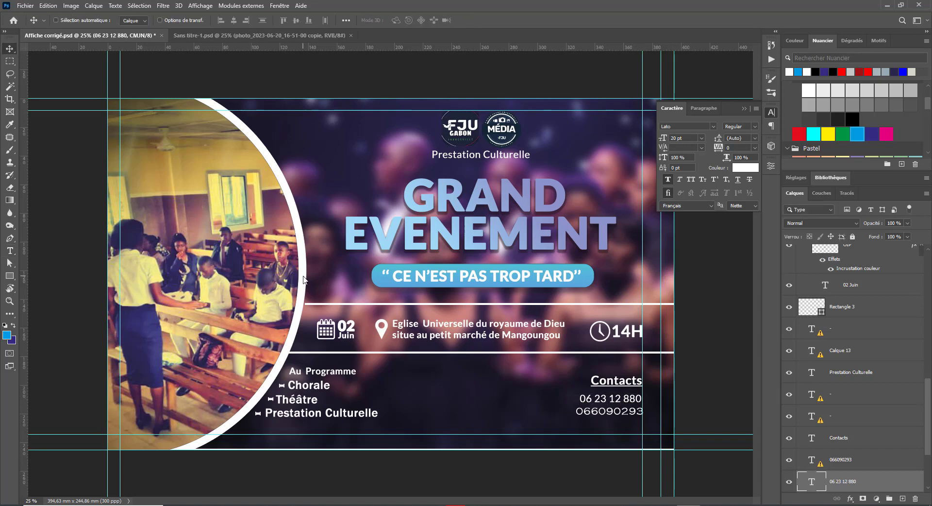
key(shift+Right)
key(t)
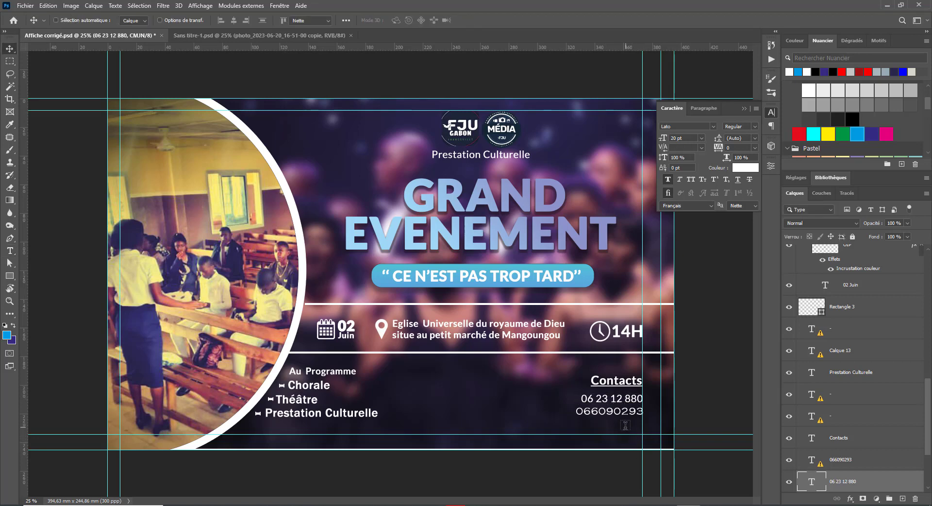
click(604, 412)
click(525, 228)
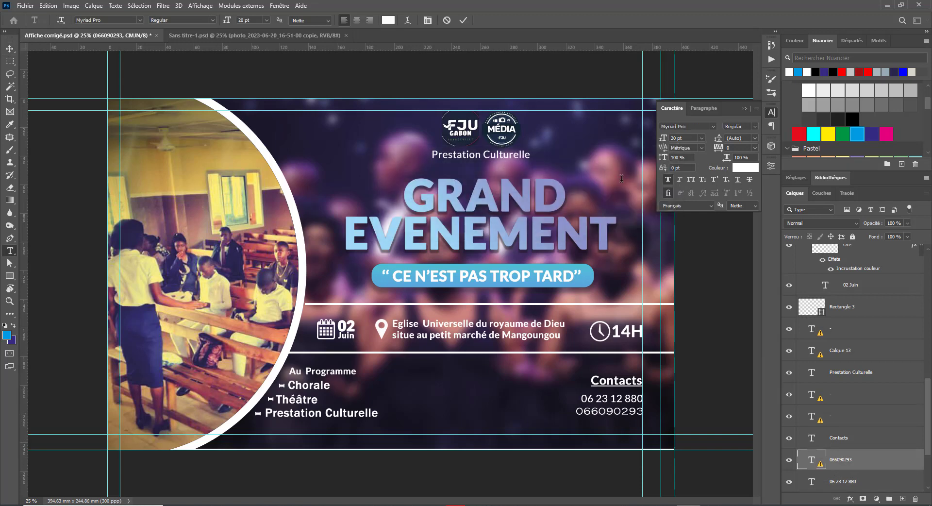
key(ctrl+a)
click(685, 126)
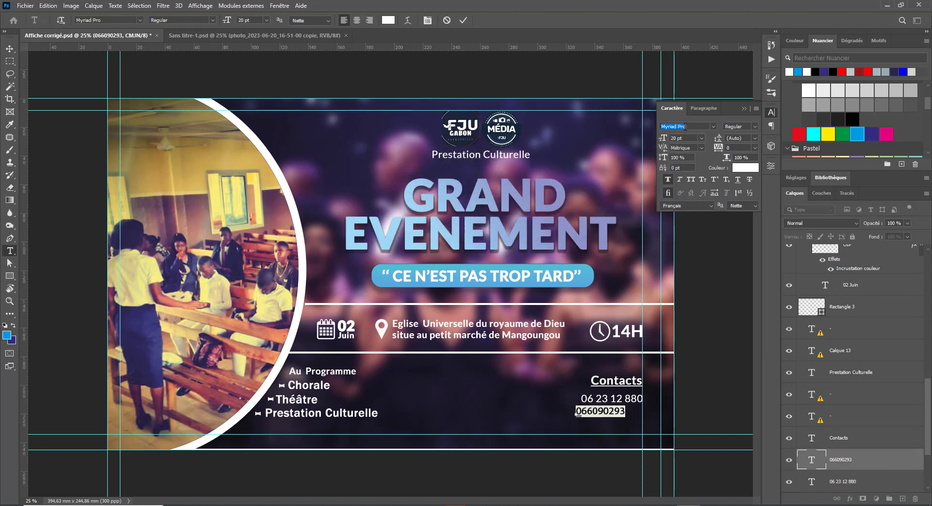
text(Lato)
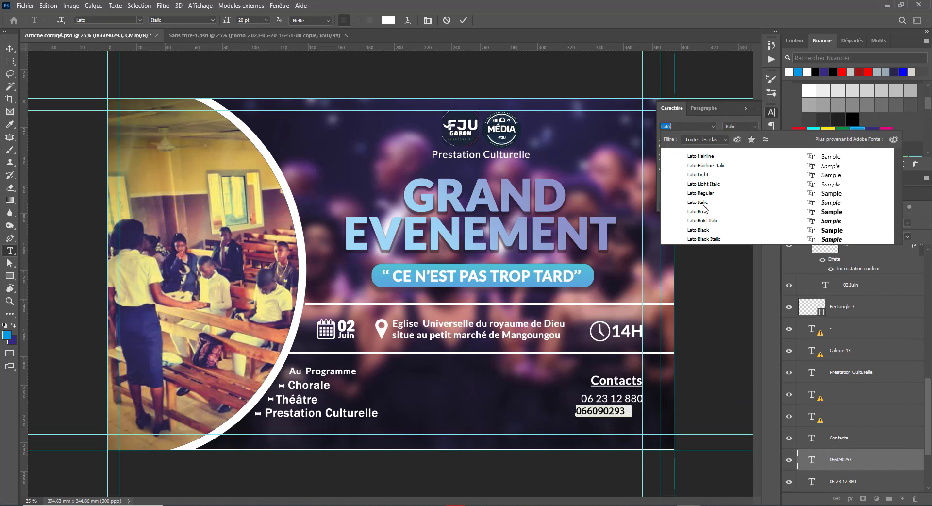
click(709, 193)
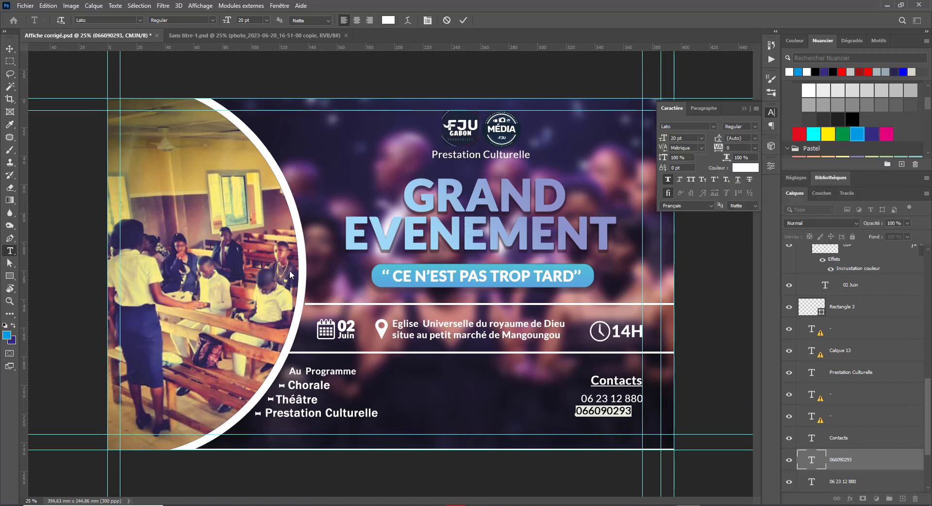
click(588, 411)
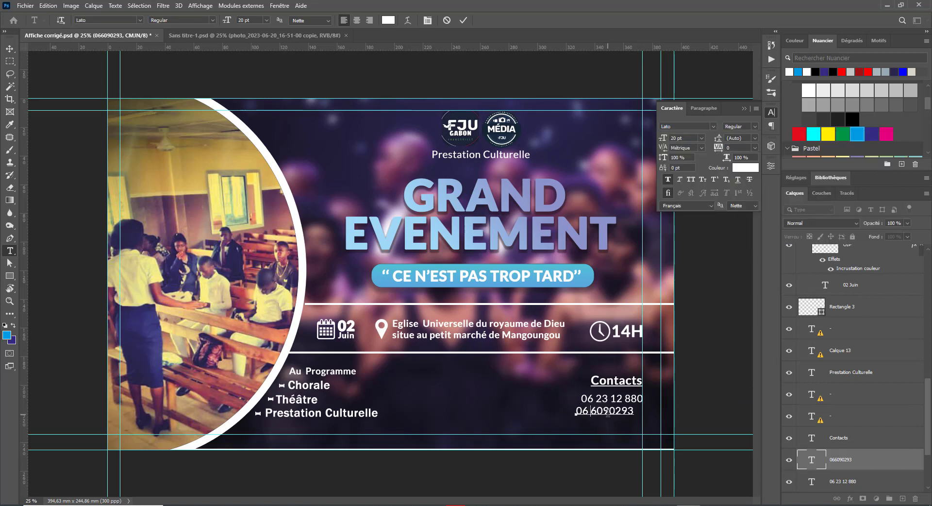
click(605, 412)
click(617, 411)
click(9, 48)
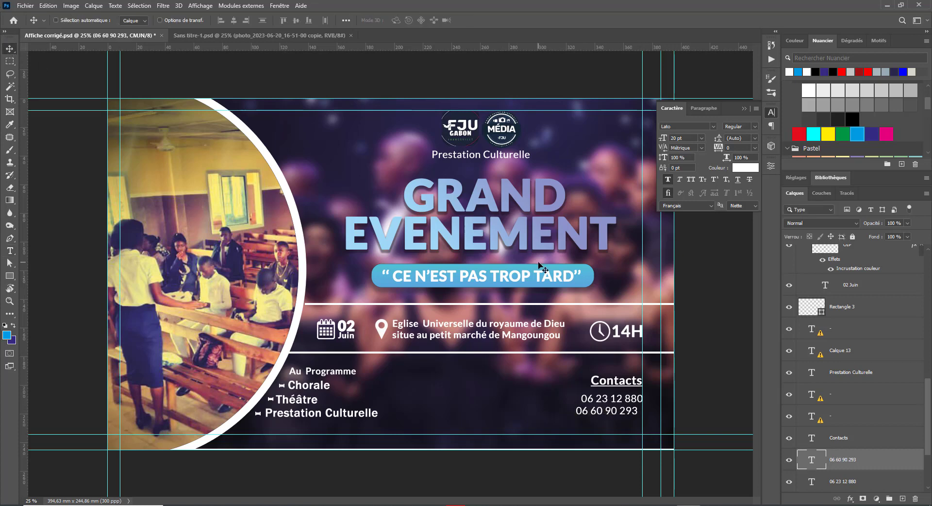
mouse_move(612, 412)
mouse_down()
mouse_move(625, 424)
mouse_move(627, 401)
mouse_up()
right_click(624, 402)
click(631, 402)
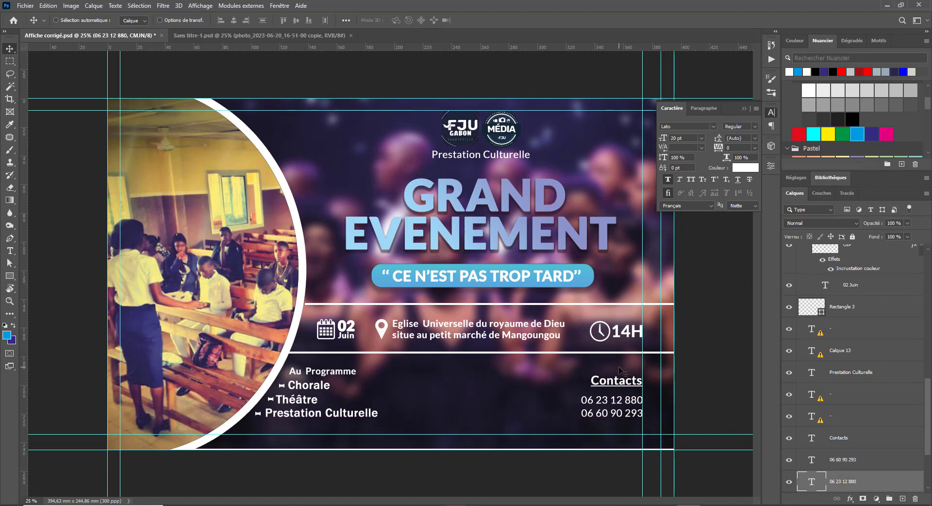
right_click(617, 384)
click(637, 388)
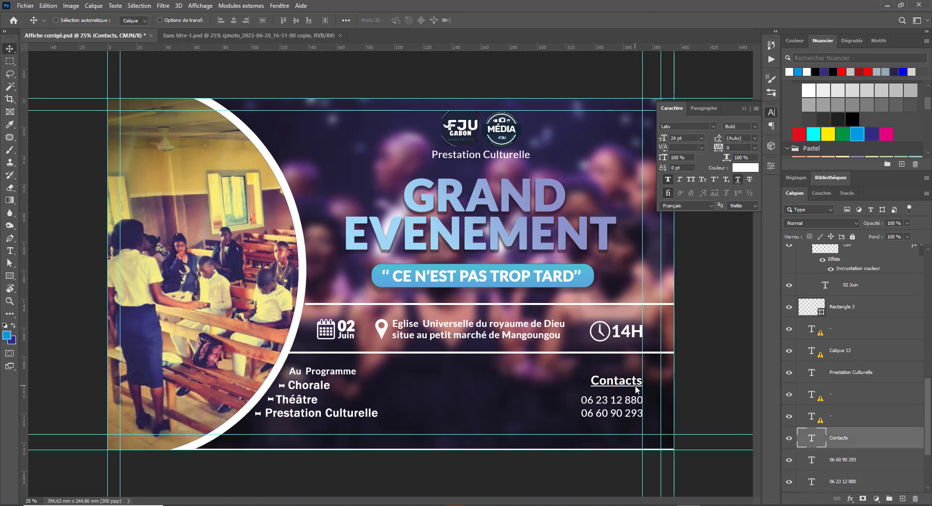
key(shift+Down)
key(shift+Down)
key(shift+Down)
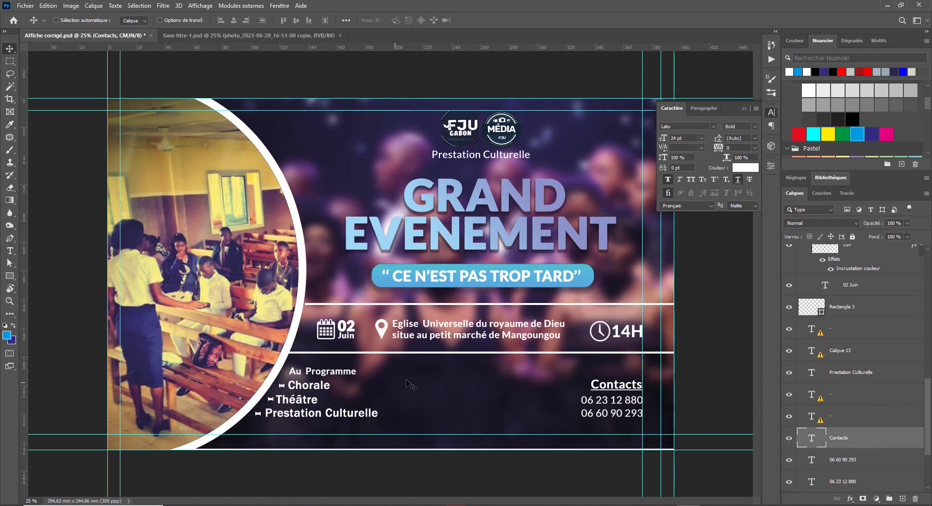
right_click(330, 374)
click(349, 374)
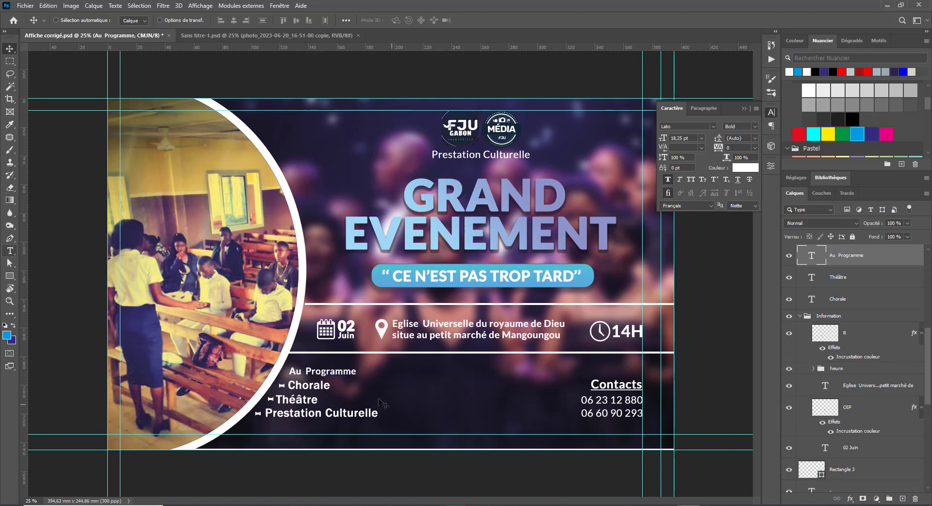
Step: Change the Chorale item's font to Lato
click(10, 251)
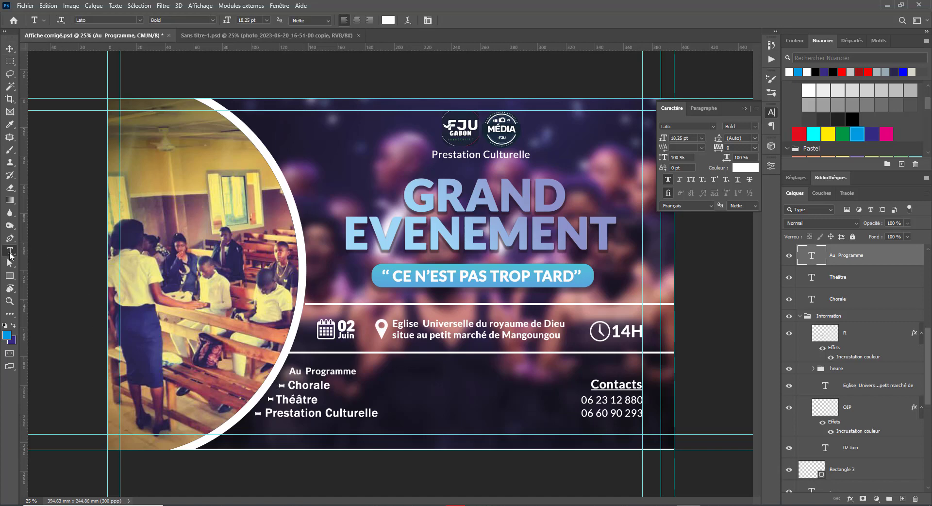
click(312, 384)
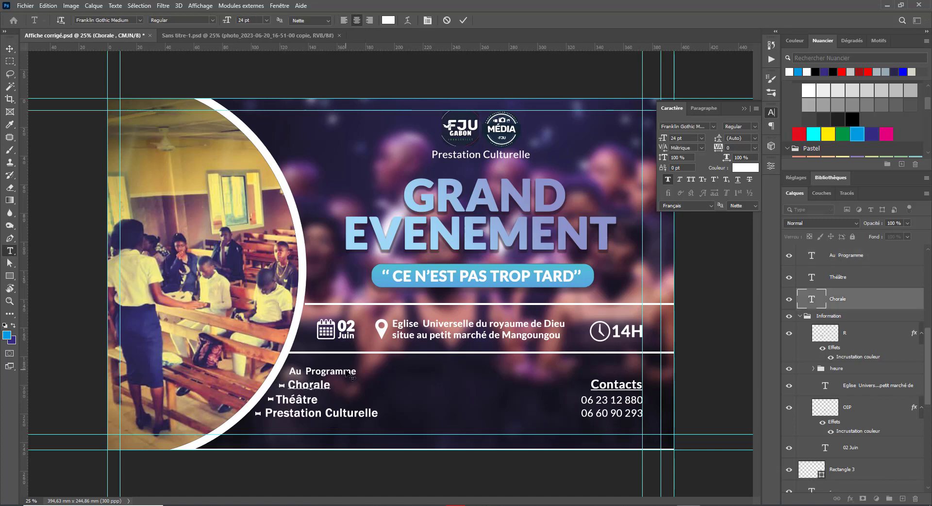
double_click(305, 384)
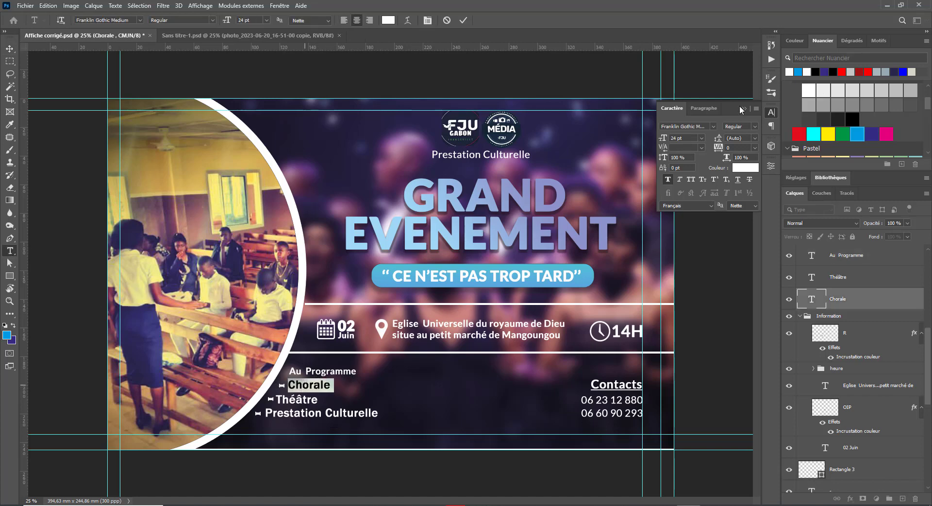
click(697, 126)
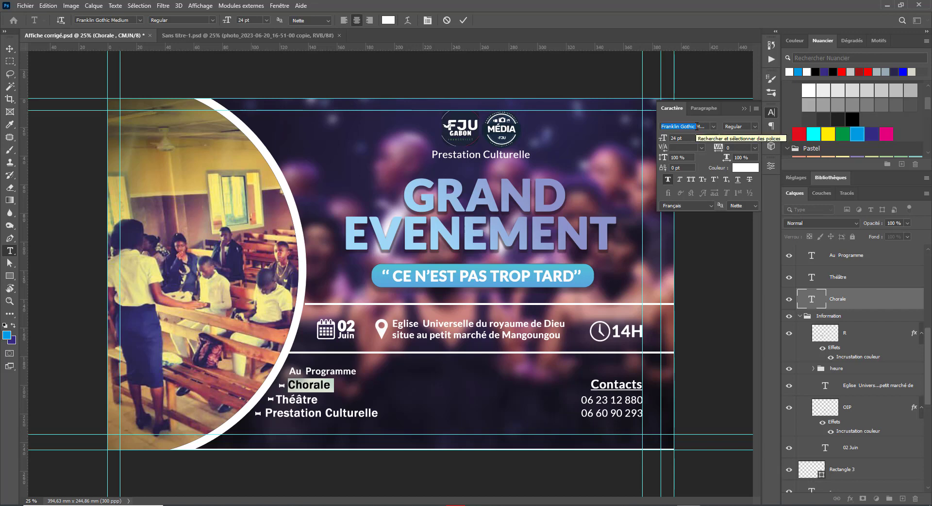
text(latoM)
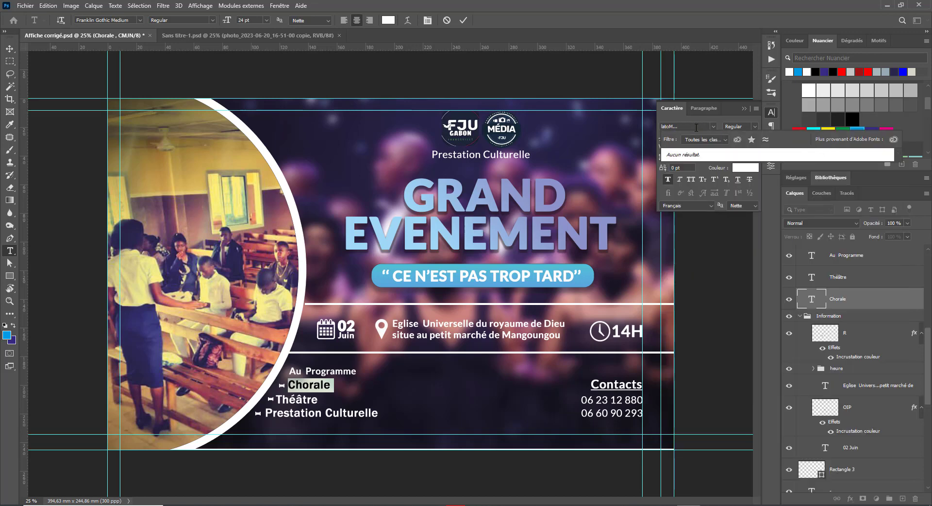
key(ctrl+a)
text(la)
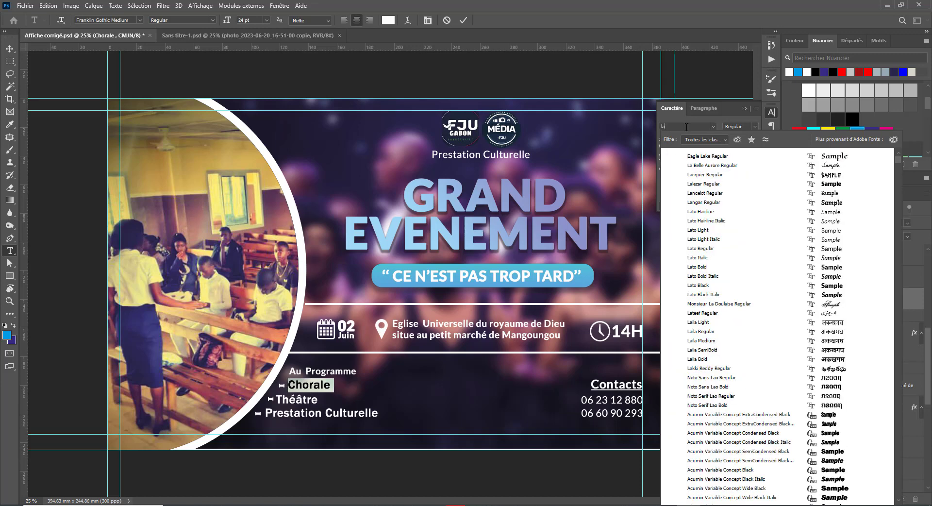
text(to)
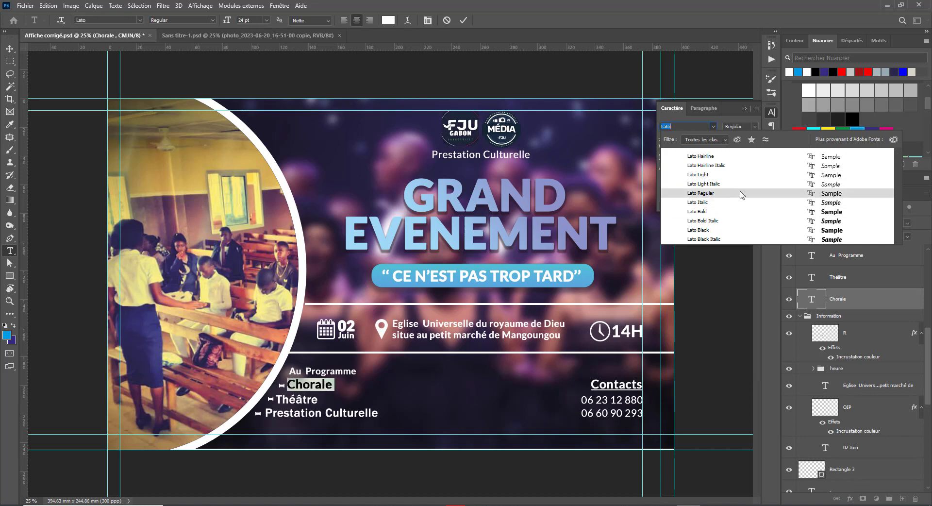
click(738, 193)
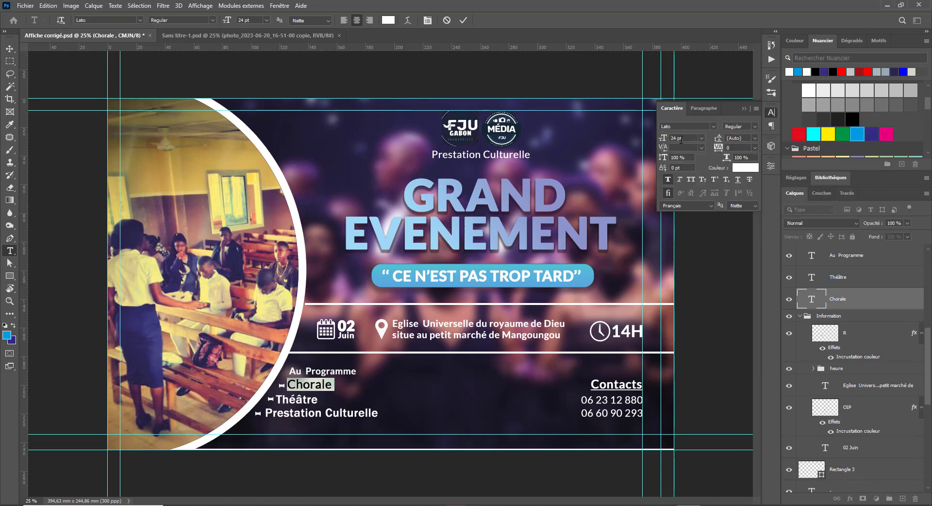
Step: Make Chorale bold at 21 pt and nudge it a few pixels left
key(Down)
key(Down)
key(Down)
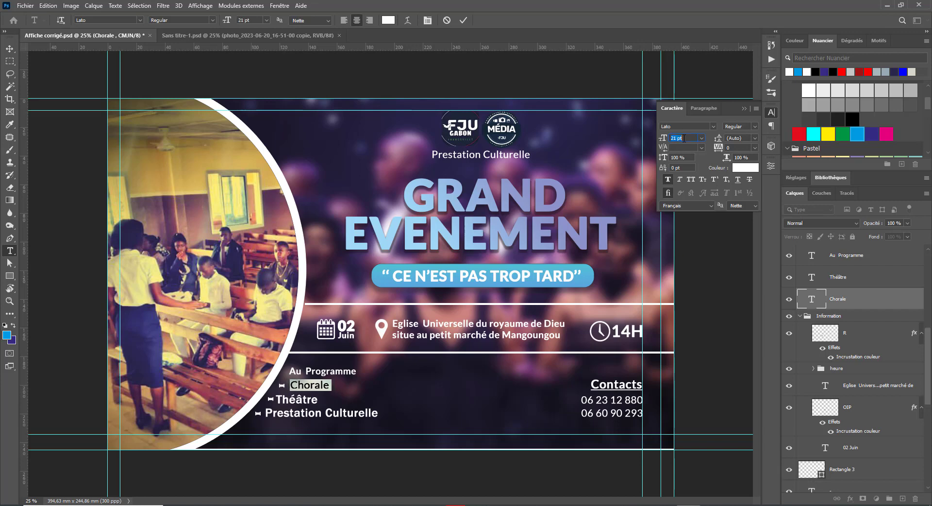
key(Up)
key(Up)
key(Up)
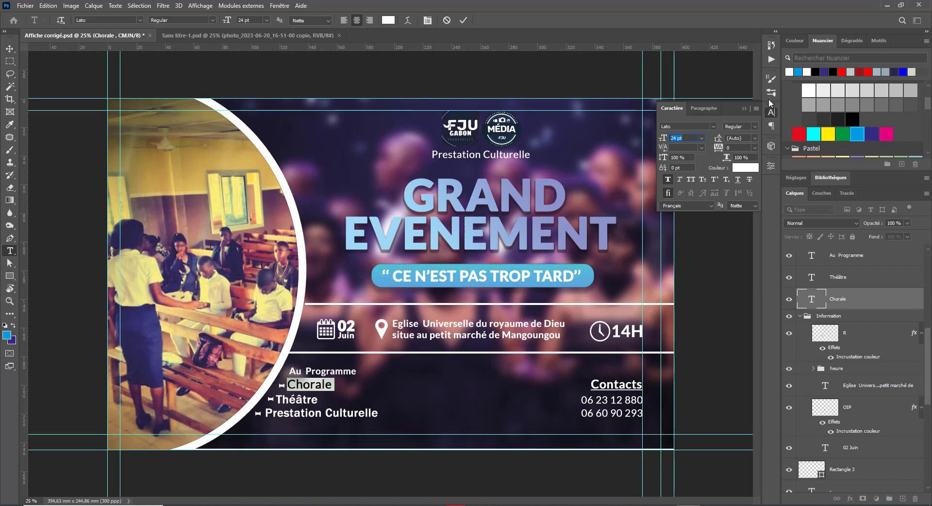
click(755, 126)
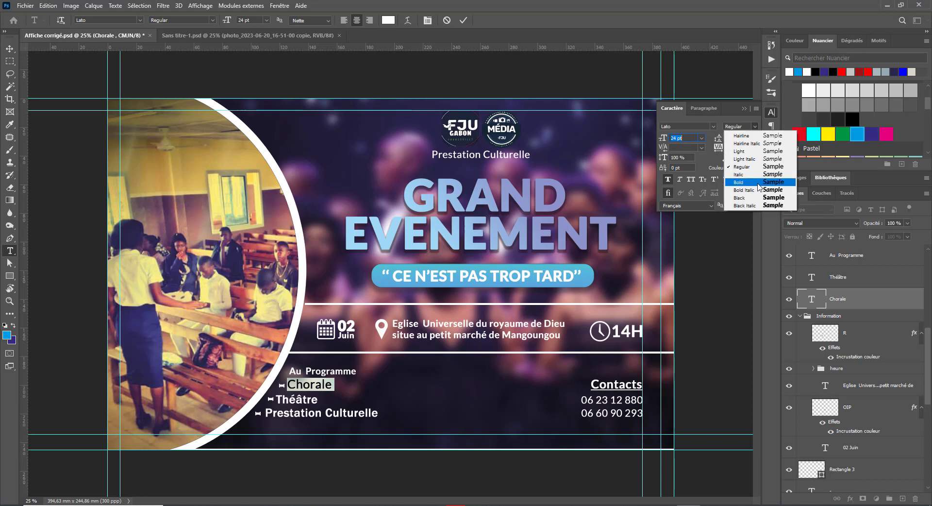
click(740, 186)
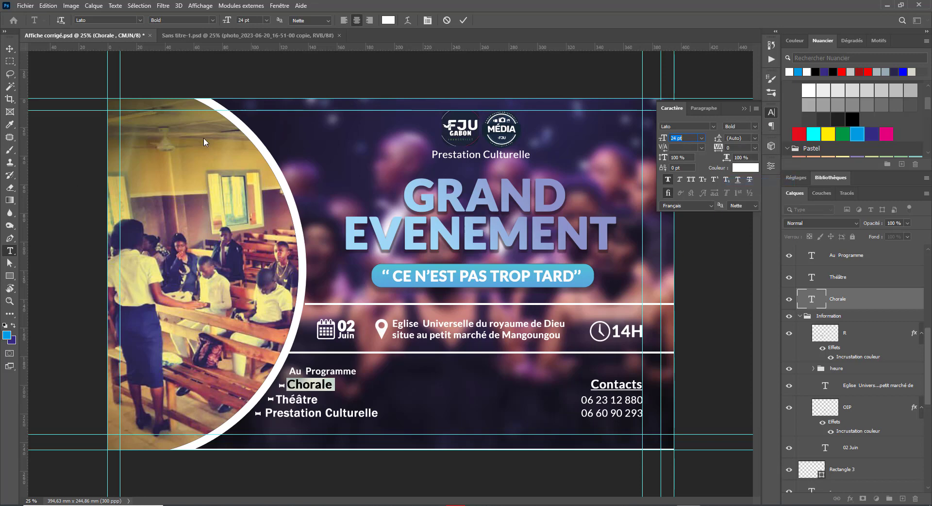
key(Down)
key(Down)
key(Down)
click(9, 49)
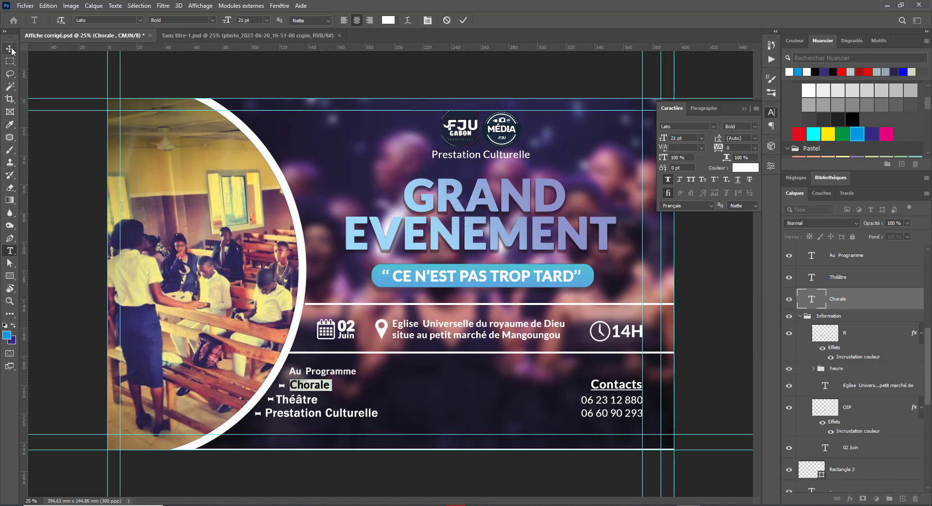
key(Left)
key(Left)
key(Left)
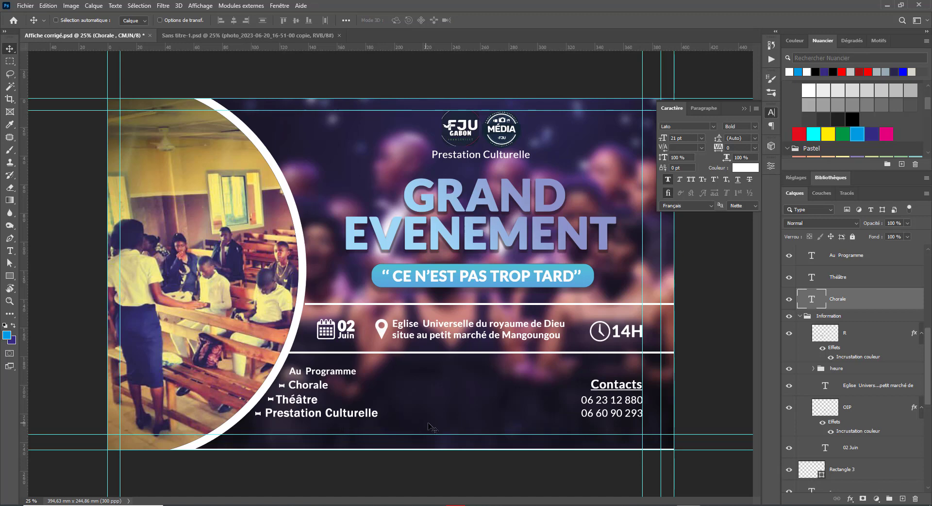
Step: Set the Théâtre item in Lato Bold, cancelling an accidental save dialog
double_click(299, 403)
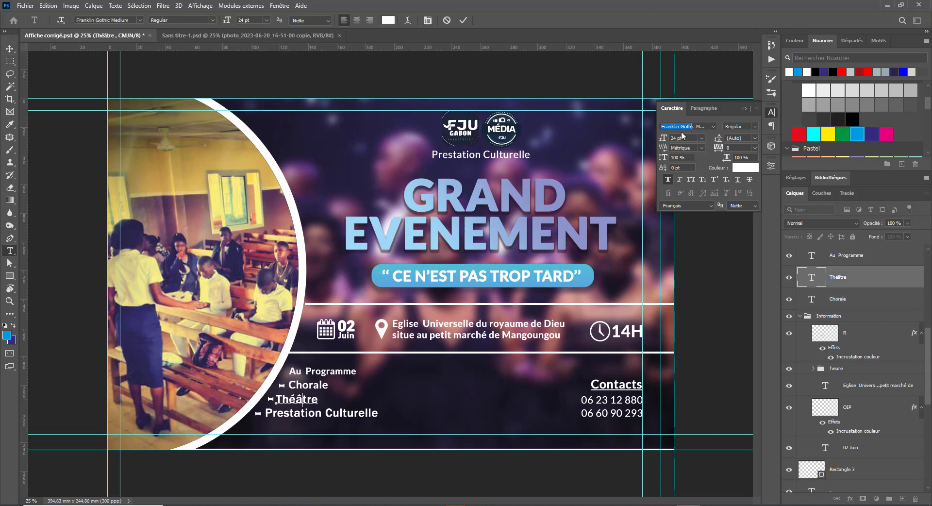
double_click(299, 399)
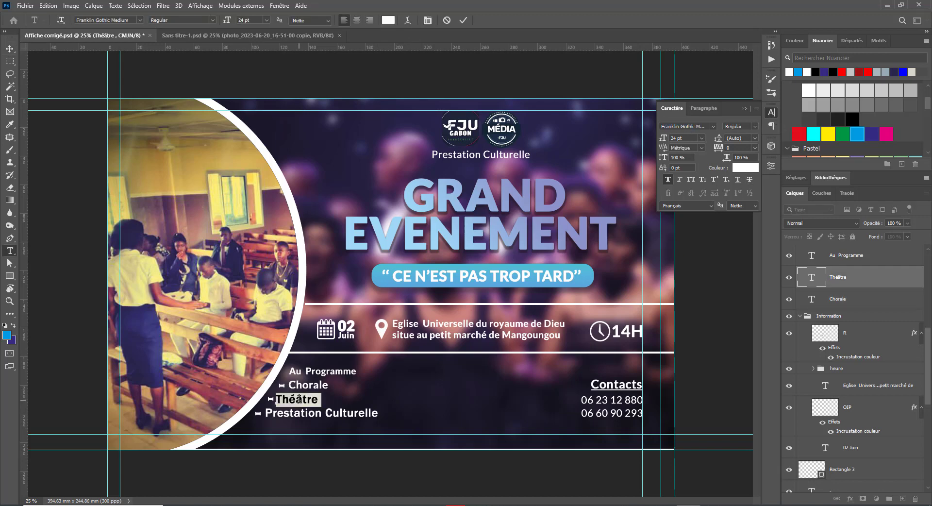
click(687, 124)
text(lato)
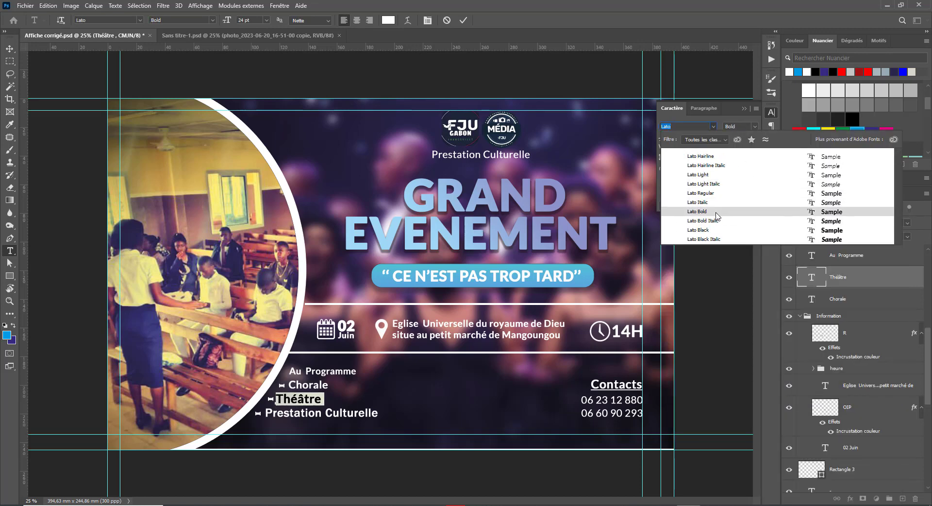
click(718, 212)
key(ctrl+Return)
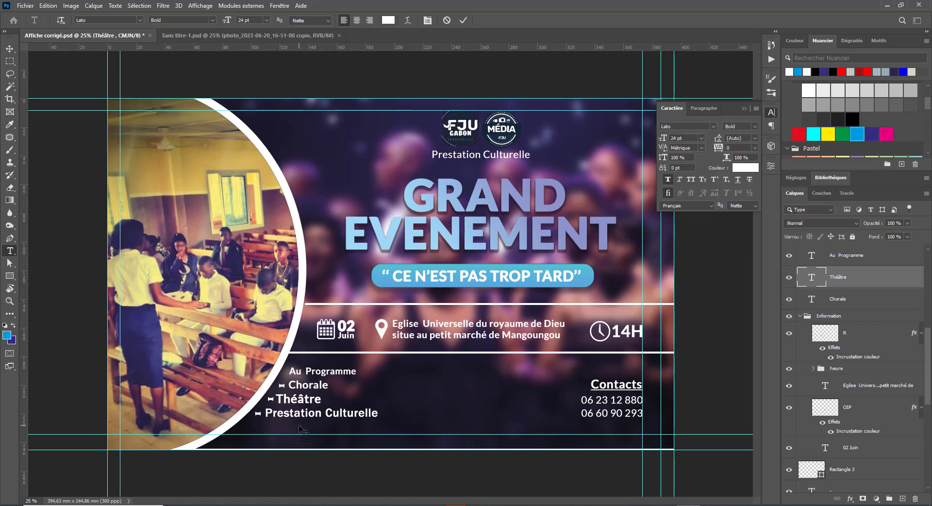
key(ctrl+shift+apostrophe)
click(432, 221)
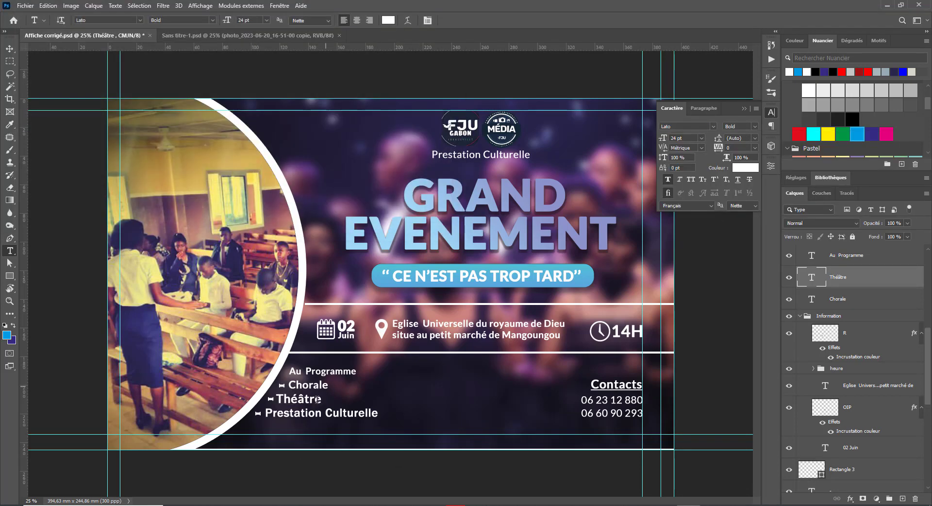
Step: Set Prestation Culturelle in Lato Bold at 20 pt
click(303, 412)
triple_click(303, 413)
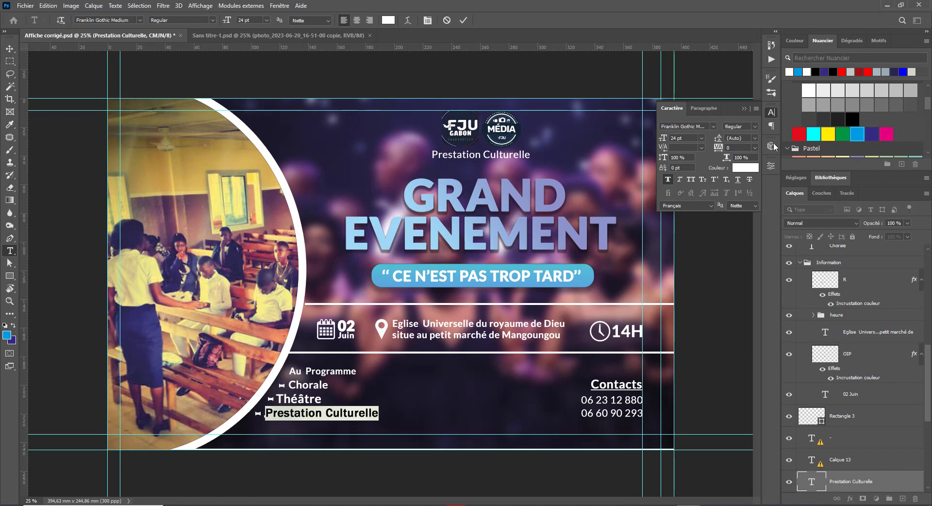
click(686, 124)
text(m)
key(BackSpace)
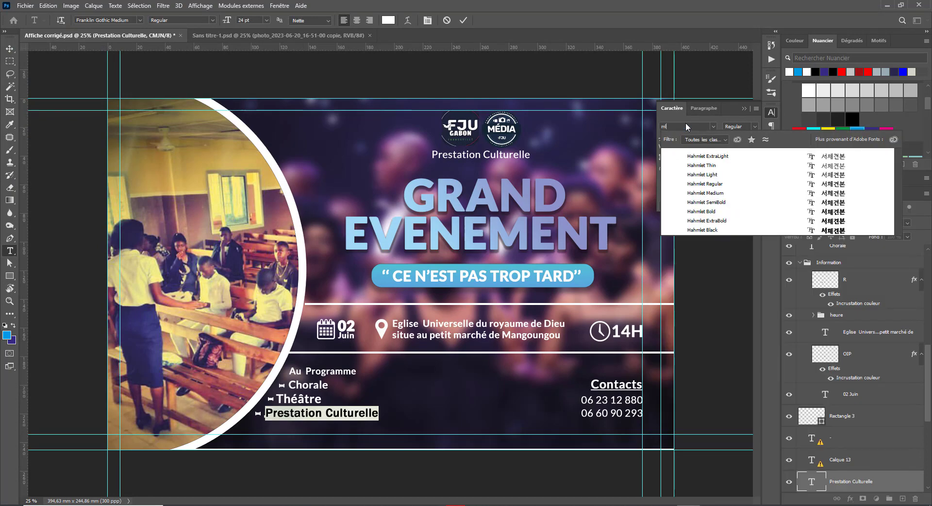
text(latao)
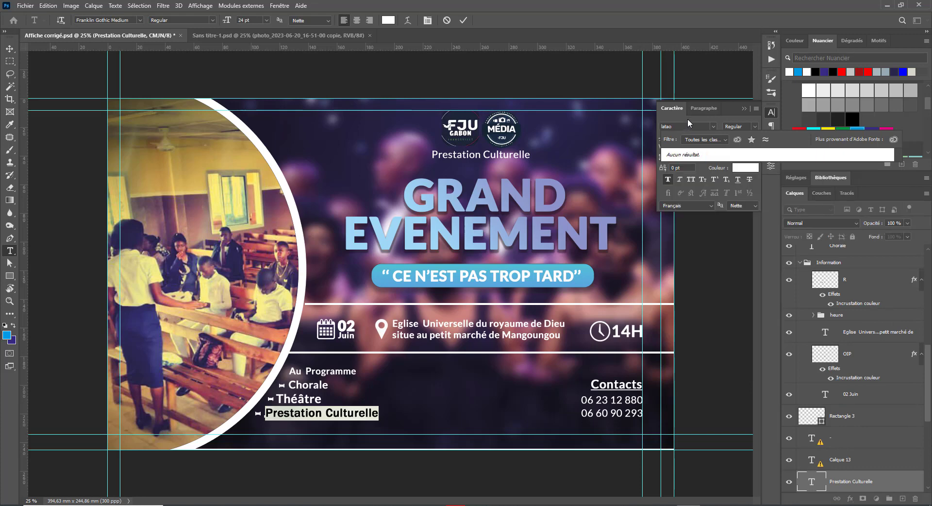
key(BackSpace)
key(BackSpace)
text(o)
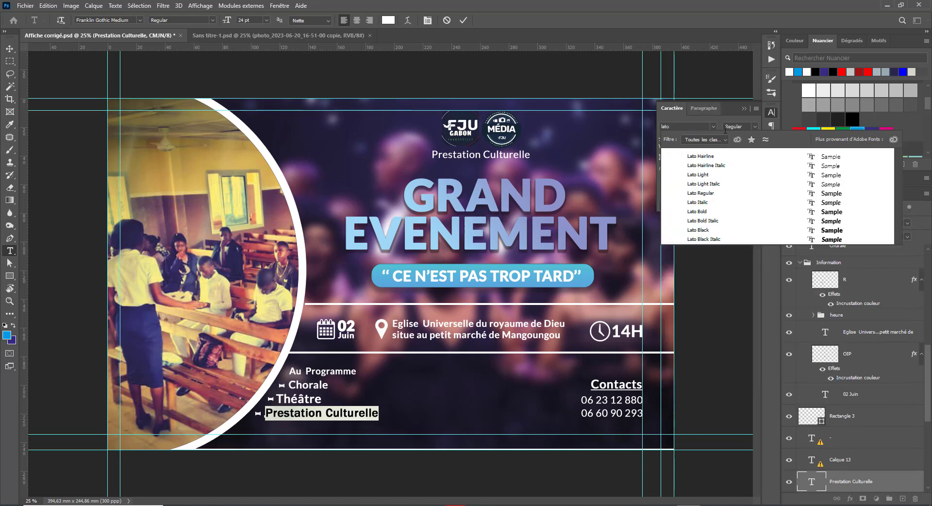
click(730, 214)
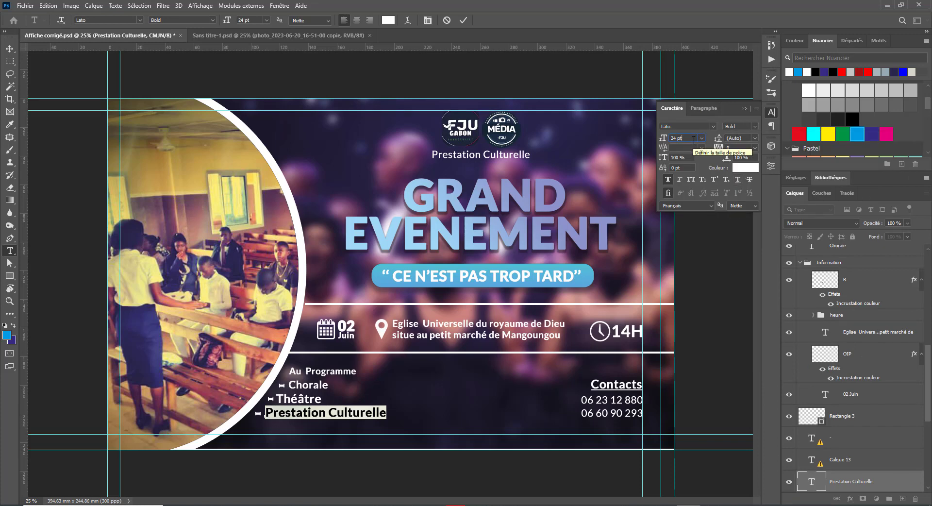
click(693, 140)
scroll(693, 140, down, 4)
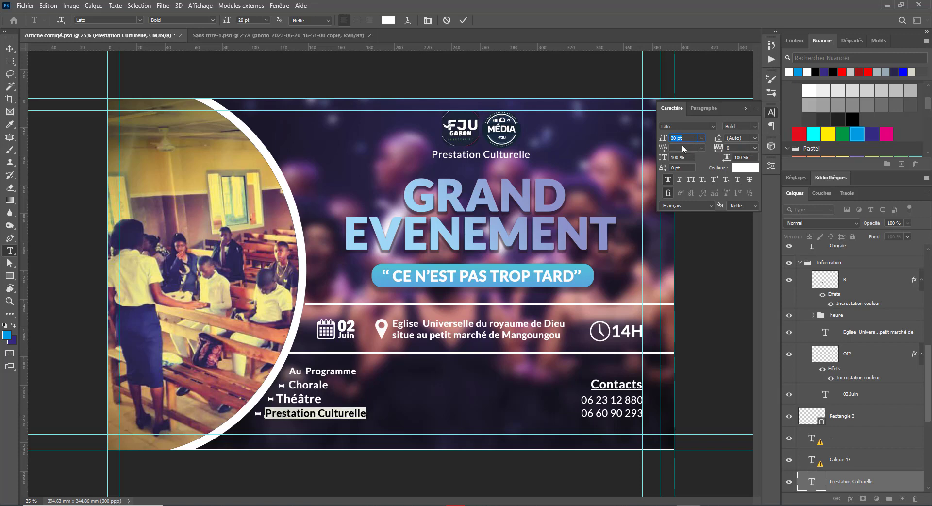
click(304, 400)
Step: Resize the Théâtre and Chorale items to 20 pt
click(300, 398)
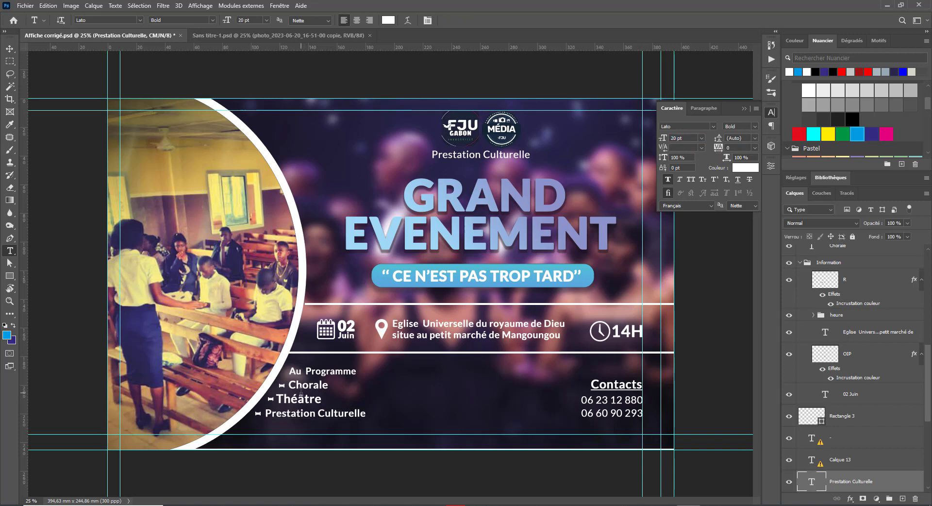
double_click(299, 399)
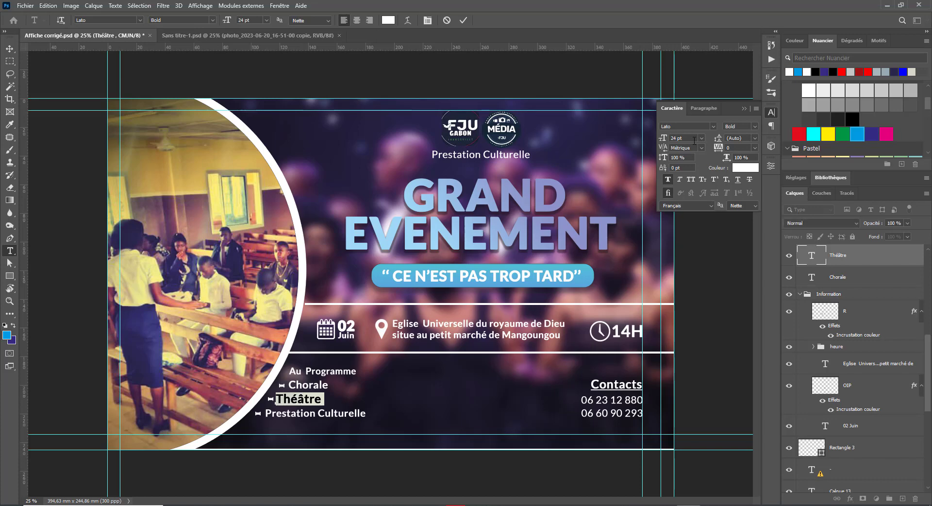
text(20)
key(Return)
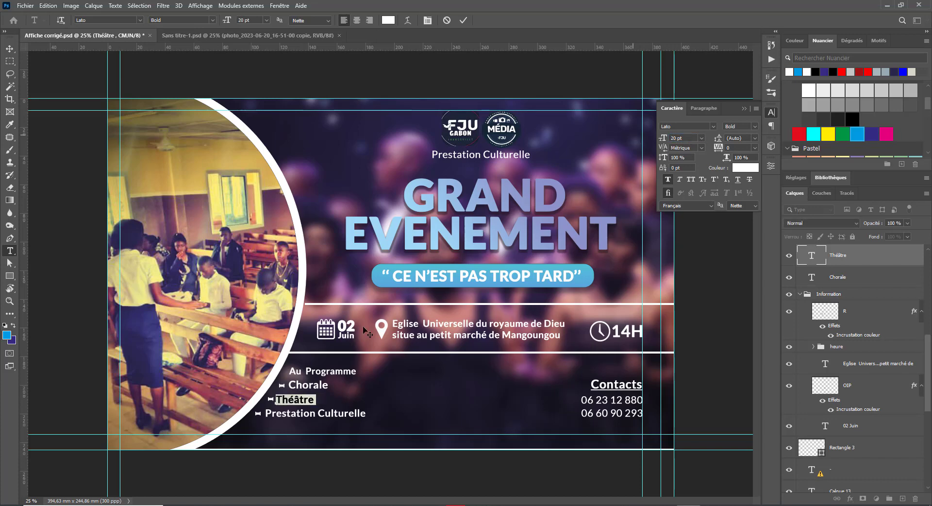
click(311, 384)
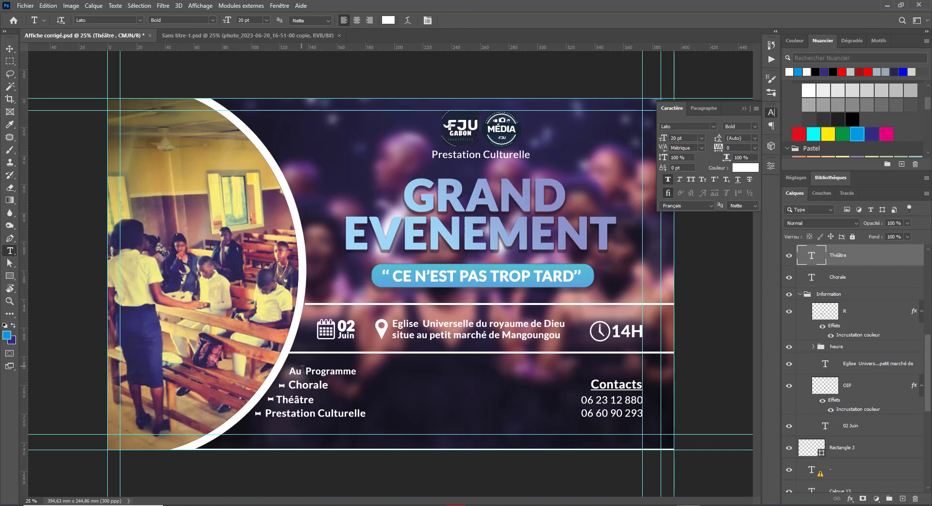
double_click(308, 384)
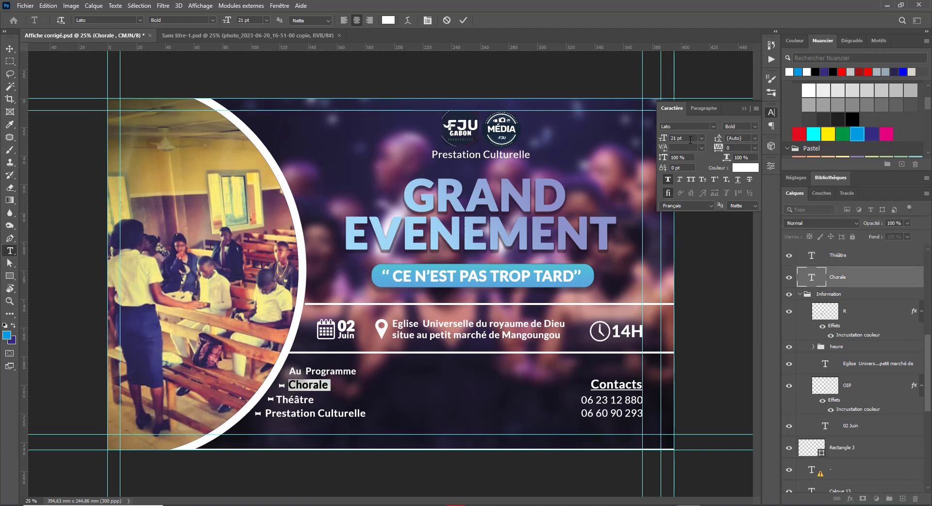
text(20)
key(Return)
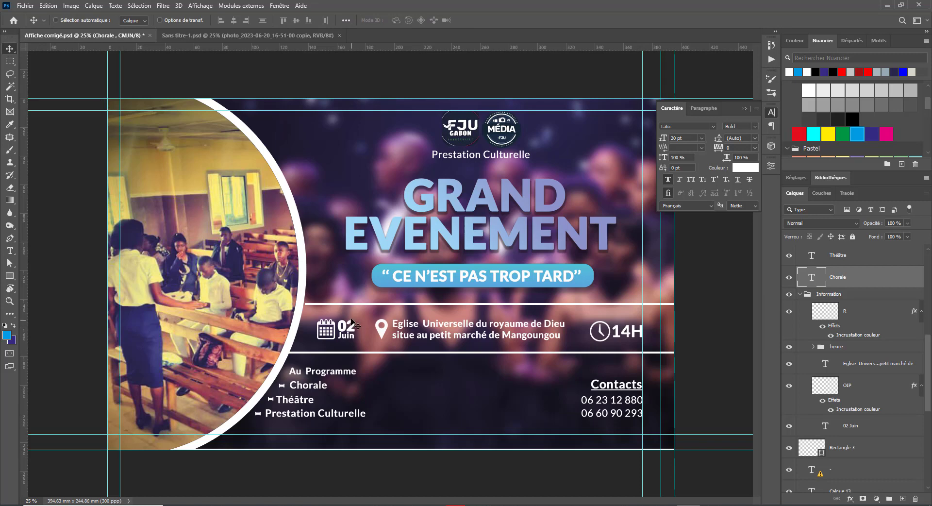
Step: Enlarge the Au Programme heading to 23 pt and zoom out to view the poster
key(t)
triple_click(323, 370)
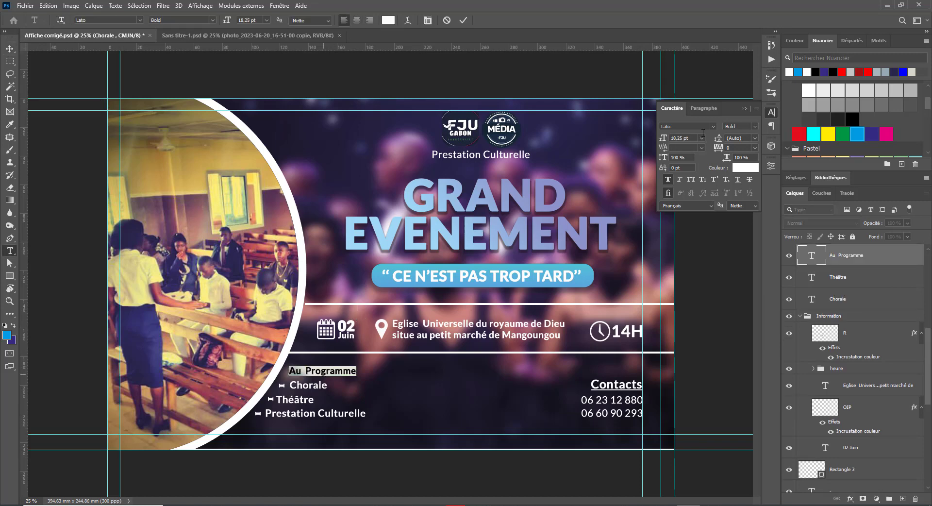
text(23)
key(Return)
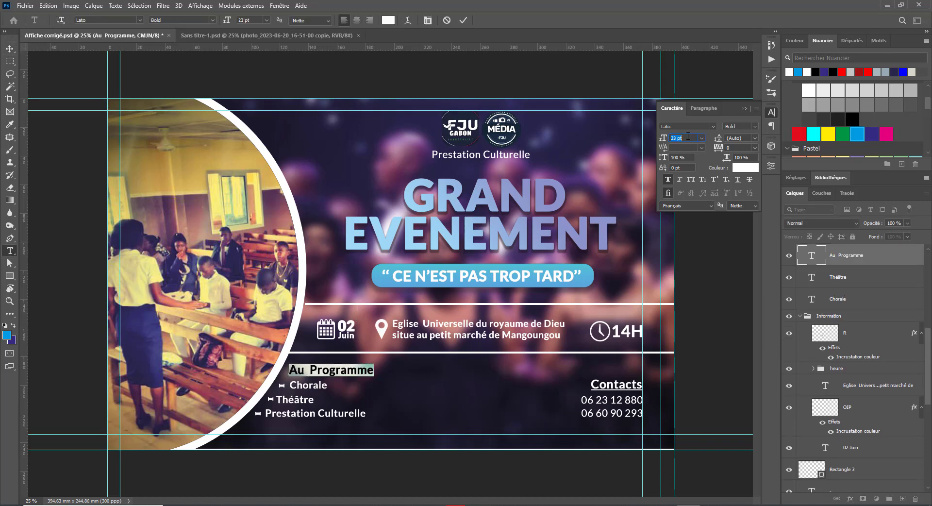
click(8, 49)
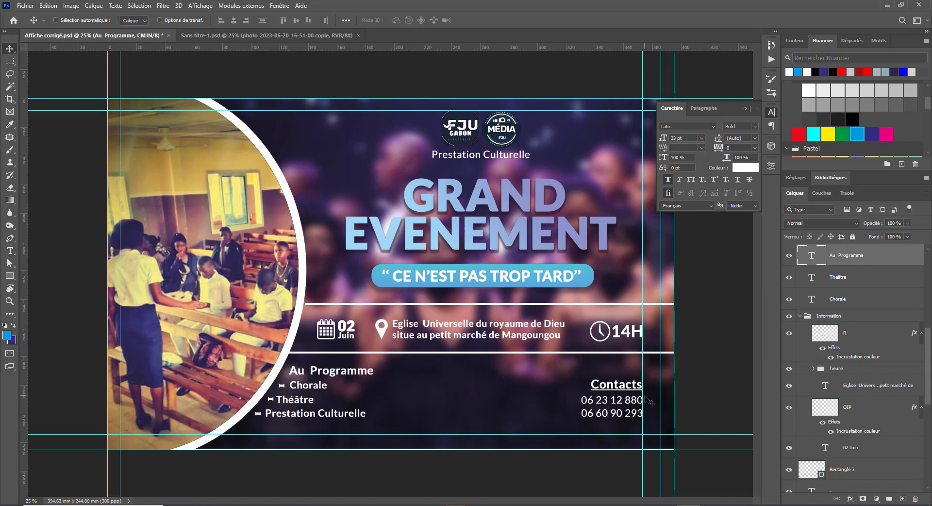
key(ctrl+minus)
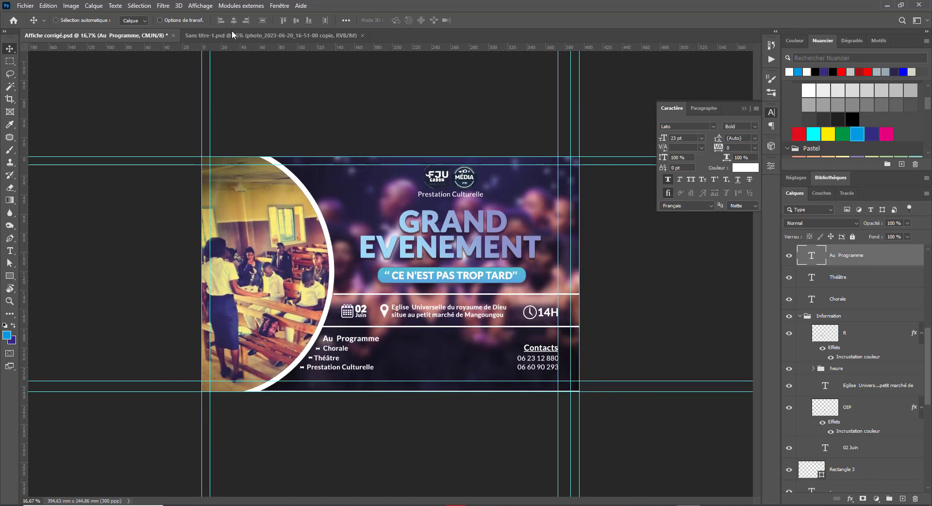
click(231, 37)
click(116, 36)
right_click(534, 349)
click(553, 354)
right_click(538, 358)
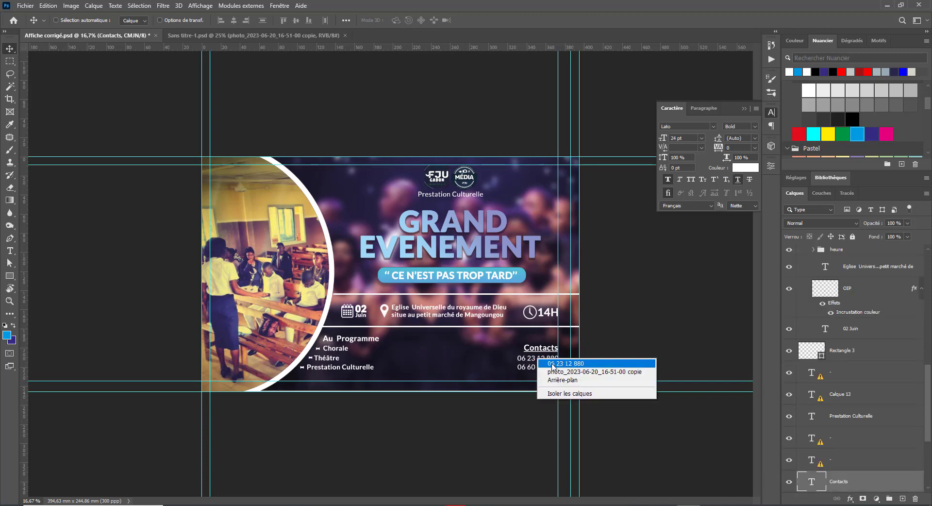
shift+click(548, 363)
right_click(541, 369)
shift+click(557, 374)
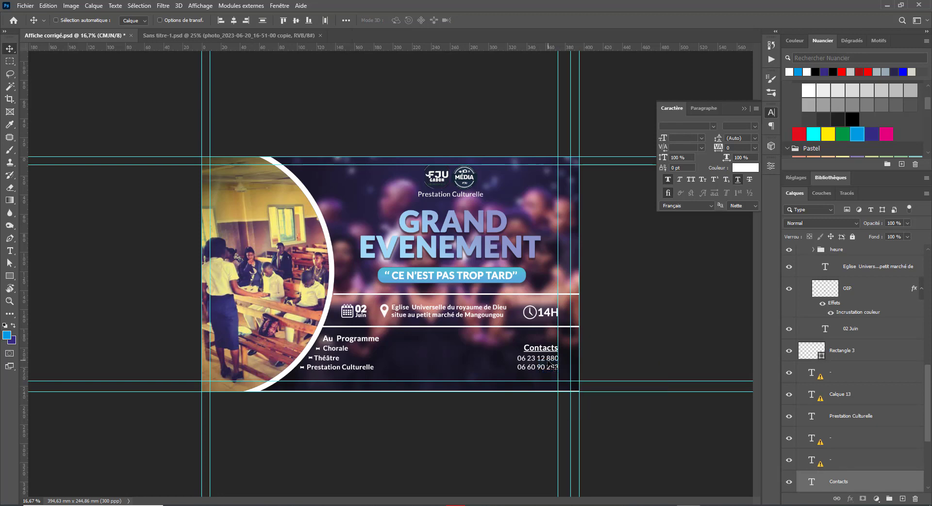
drag(548, 363, 436, 363)
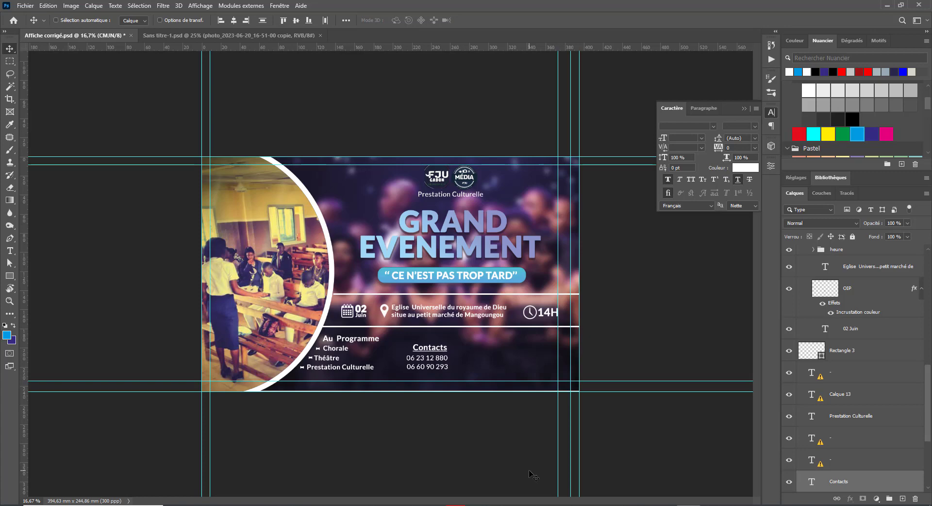
drag(445, 346, 543, 353)
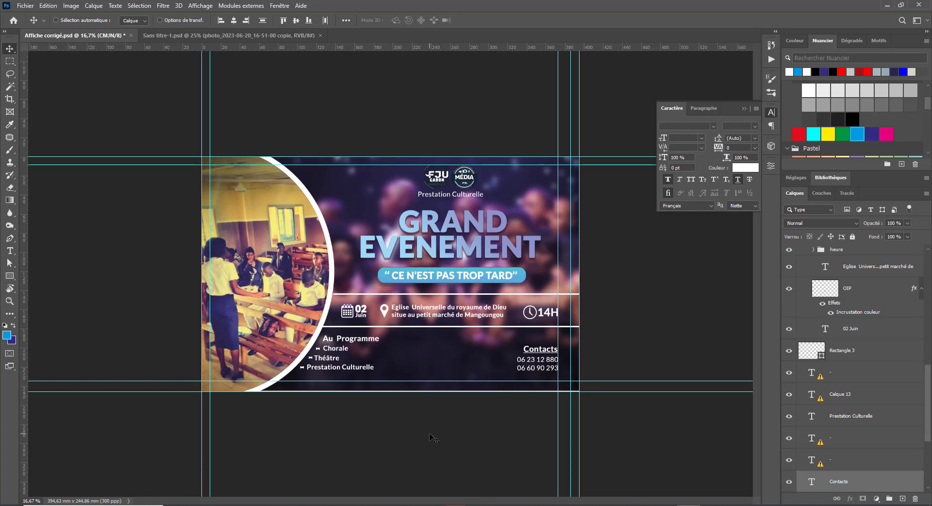
Step: Draw two image frames side by side right of the programme list
click(9, 112)
drag(386, 335, 433, 371)
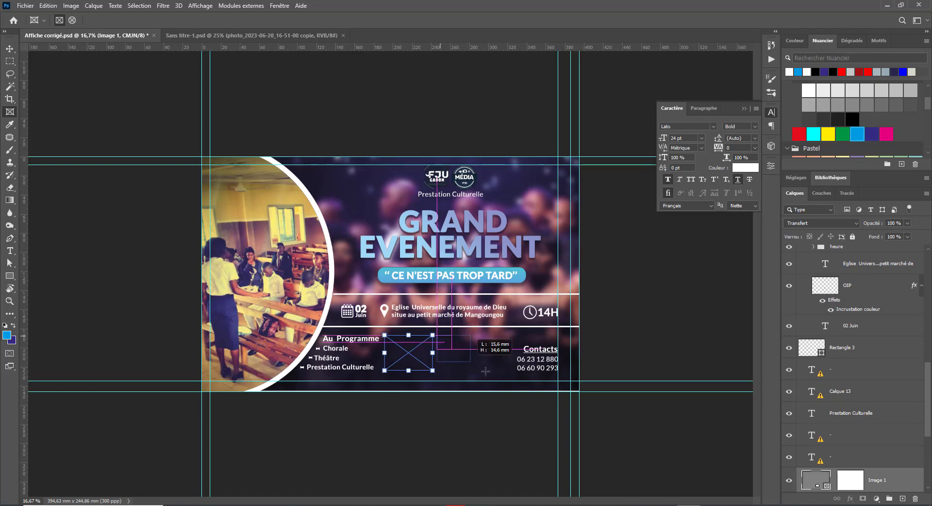
drag(435, 334, 488, 370)
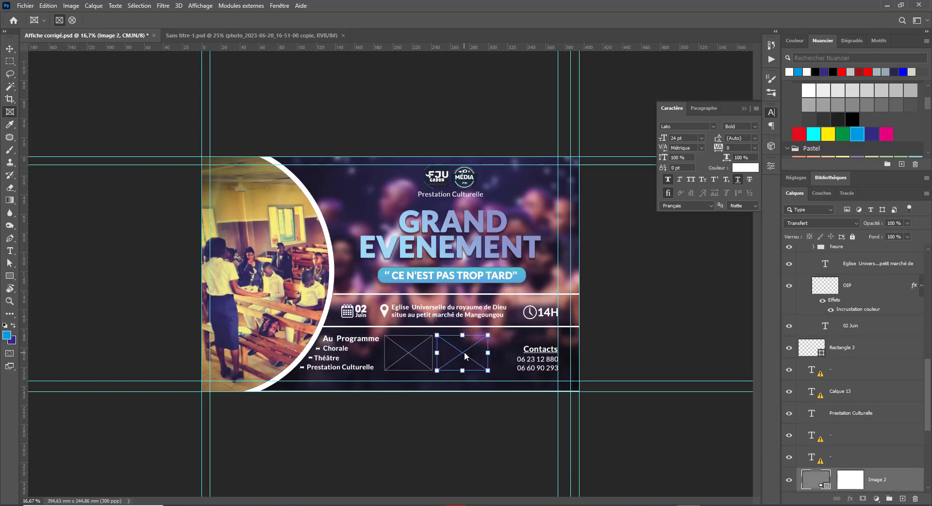
key(v)
drag(464, 356, 460, 354)
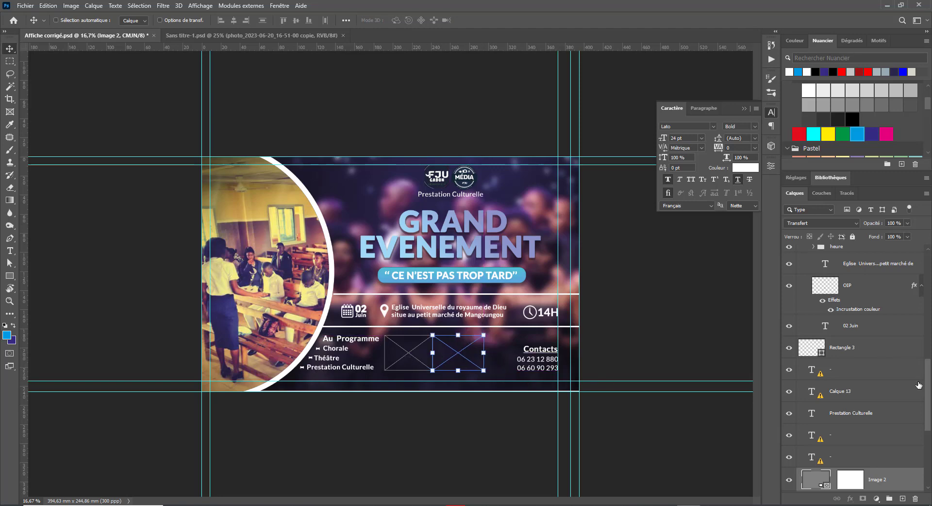
Step: Select both frames and stretch them wider toward Contacts
scroll(879, 475, down, 3)
shift+click(886, 445)
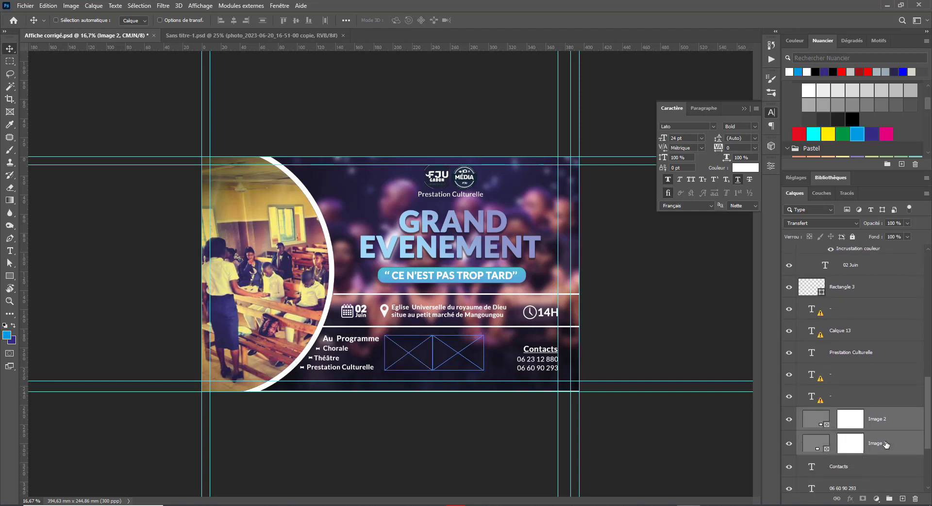
key(ctrl+t)
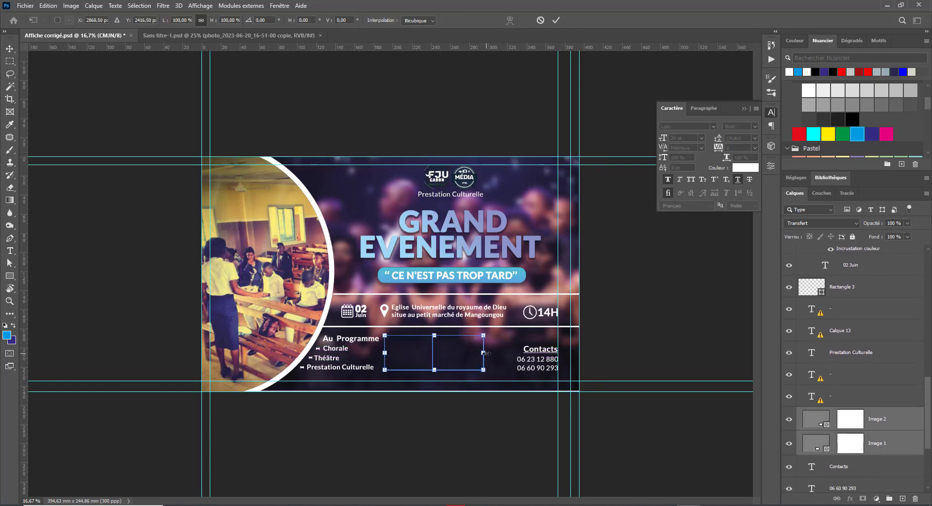
drag(483, 352, 504, 353)
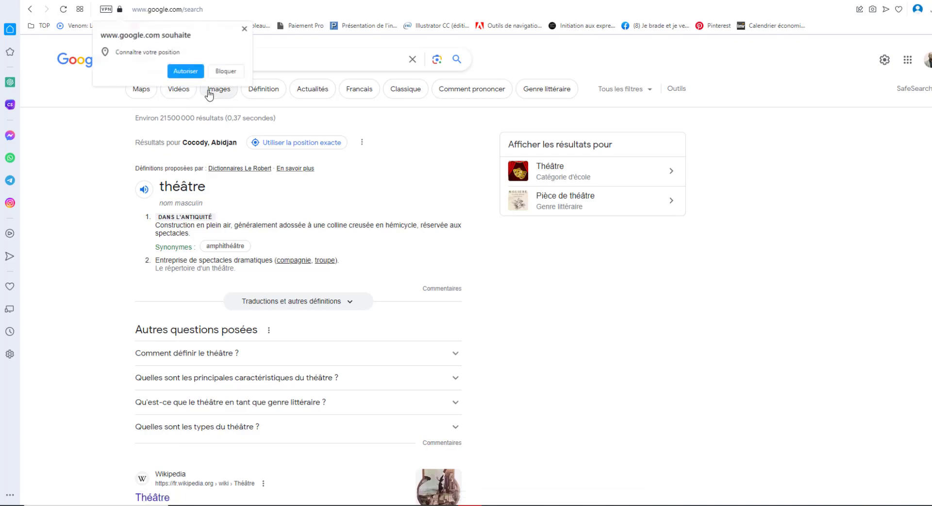
Step: Show Google image results for the théâtre search and browse them
click(209, 92)
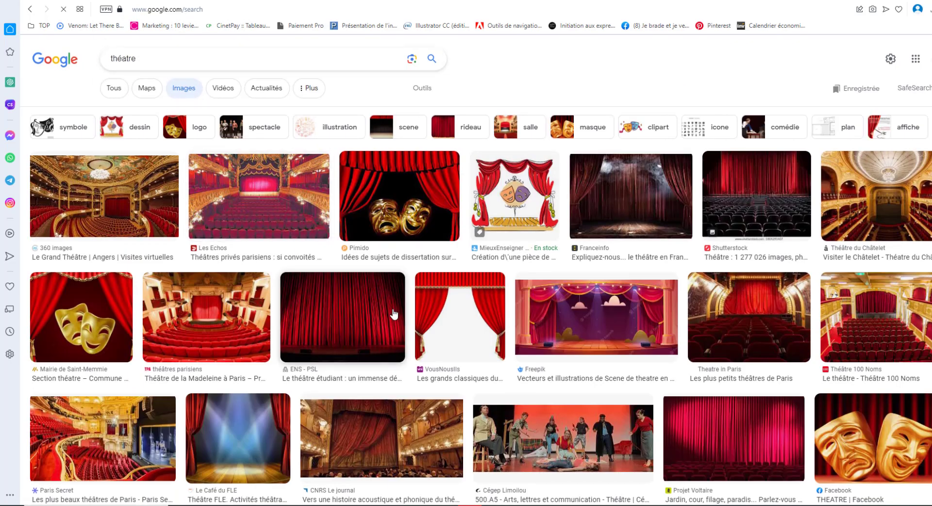
scroll(389, 303, down, 10)
scroll(388, 302, up, 3)
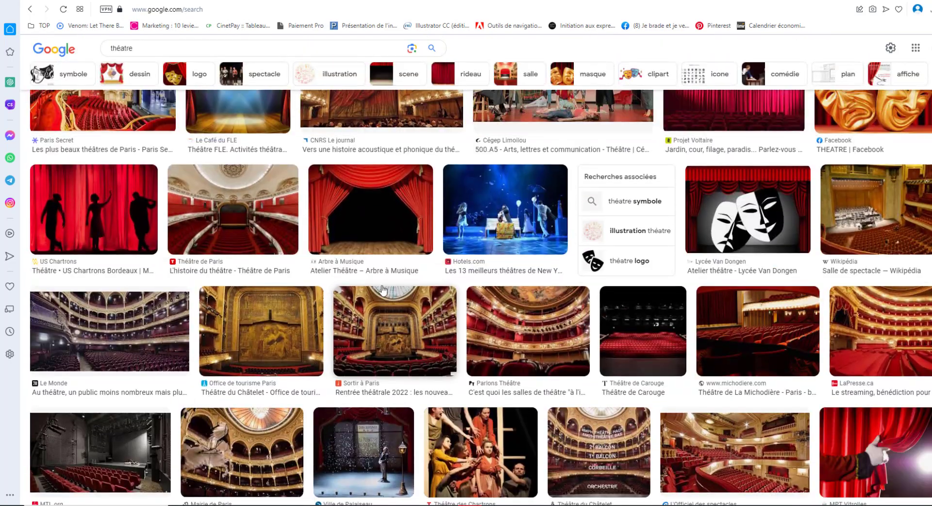
scroll(416, 321, down, 3)
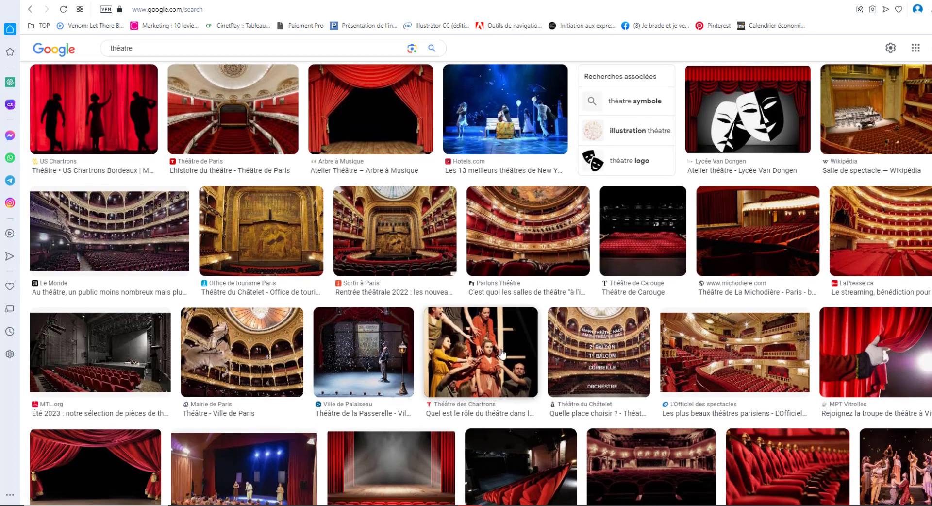
scroll(503, 354, down, 5)
scroll(502, 354, up, 15)
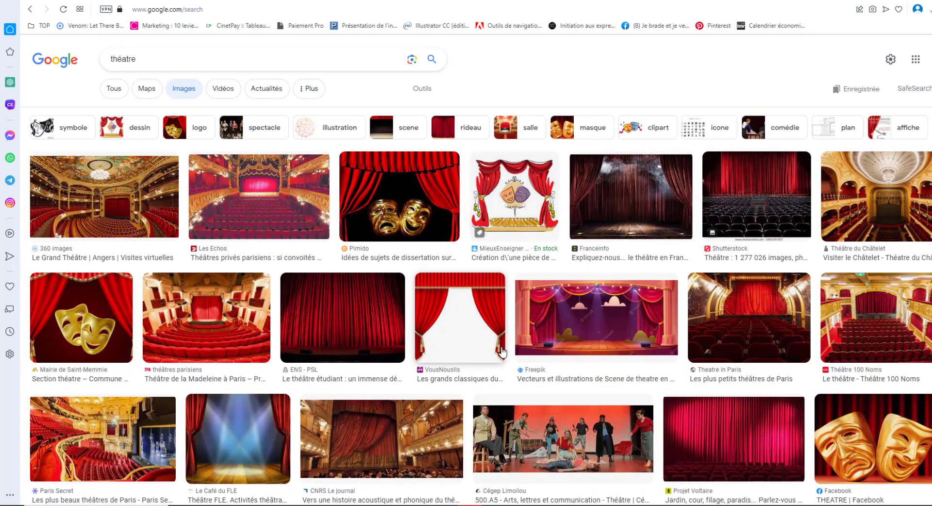
Step: Filter the image results to Creative Commons licences under usage rights
click(420, 90)
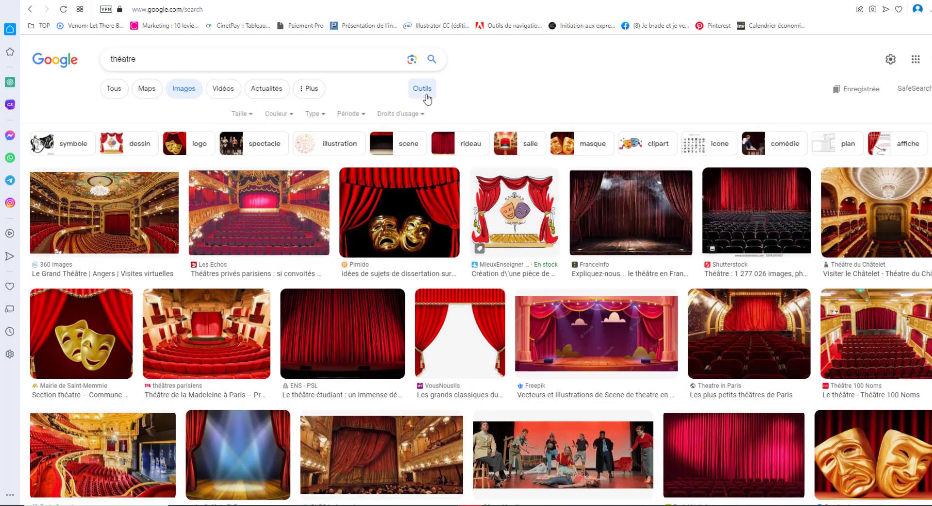
click(406, 115)
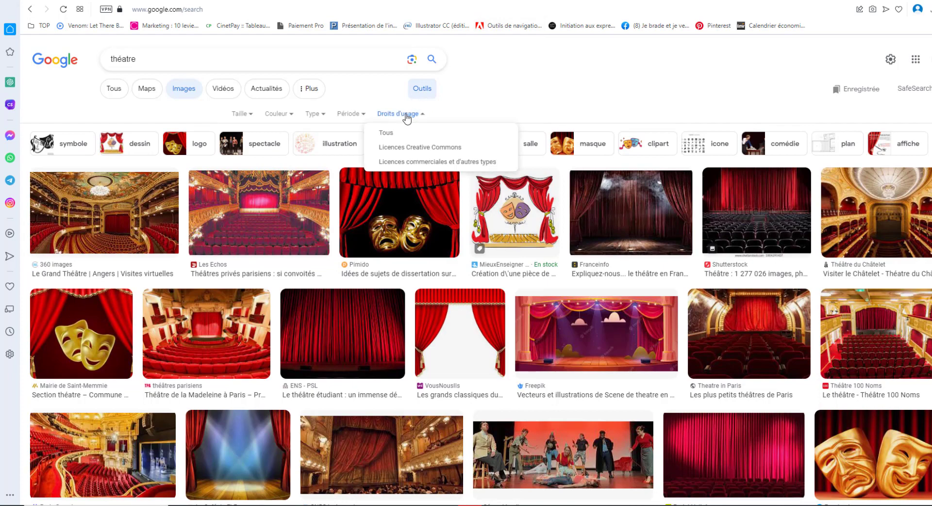
click(420, 148)
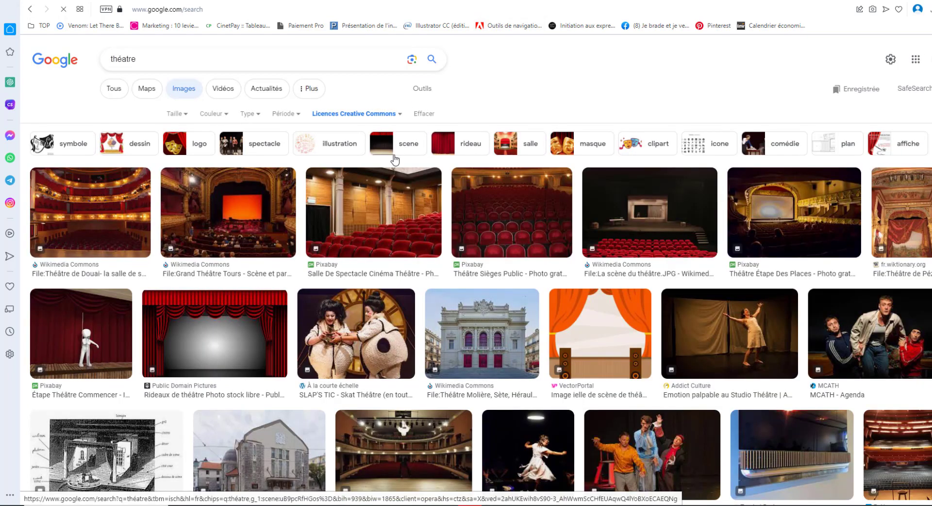
scroll(450, 348, down, 2)
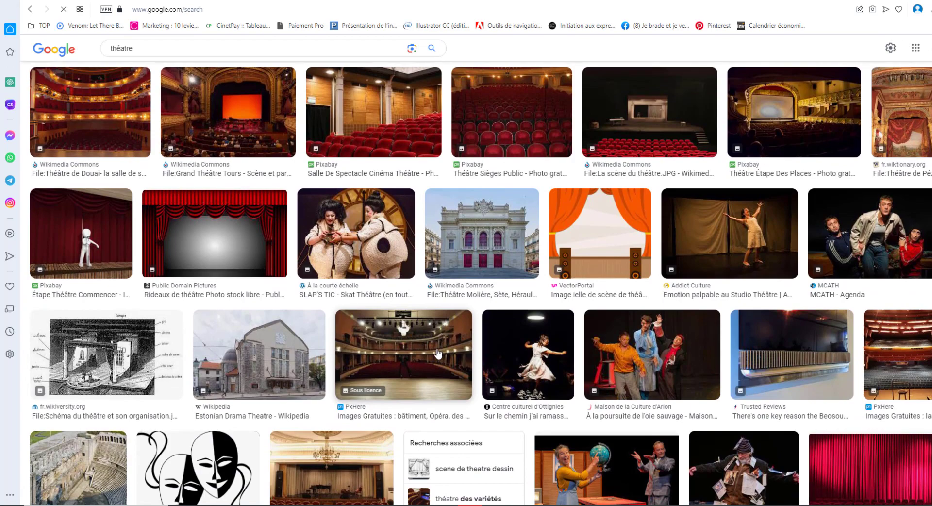
scroll(450, 330, down, 6)
scroll(450, 330, up, 8)
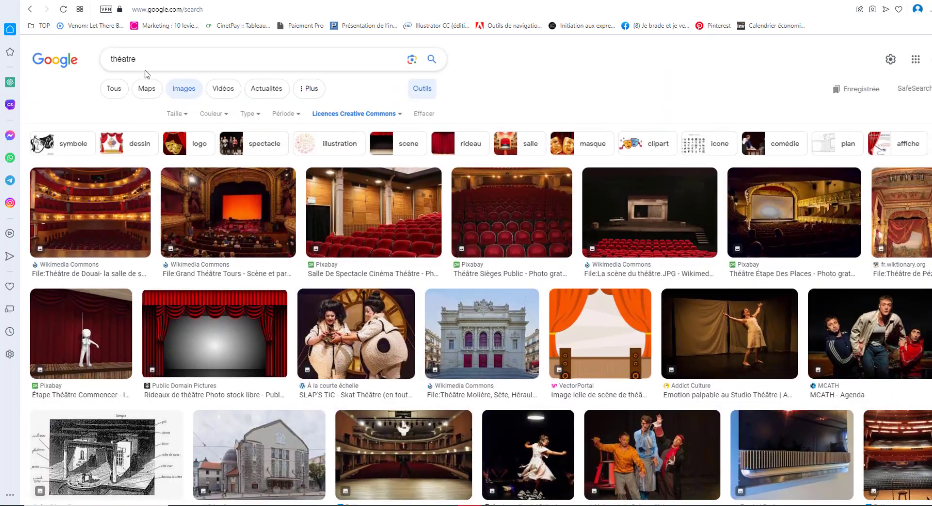
Step: Search Google Images for 'théâtre africain', limited to Creative Commons licensed images
click(168, 63)
text(af)
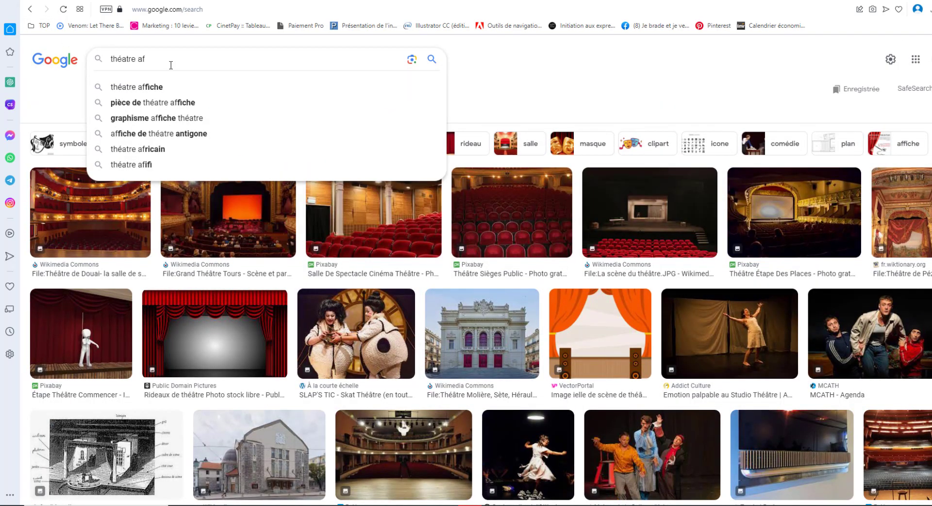
text(ricain)
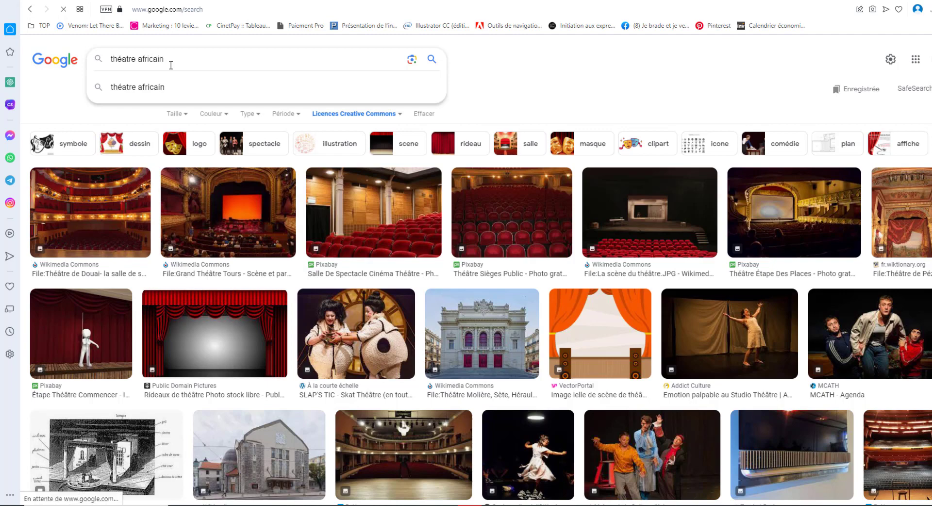
key(Return)
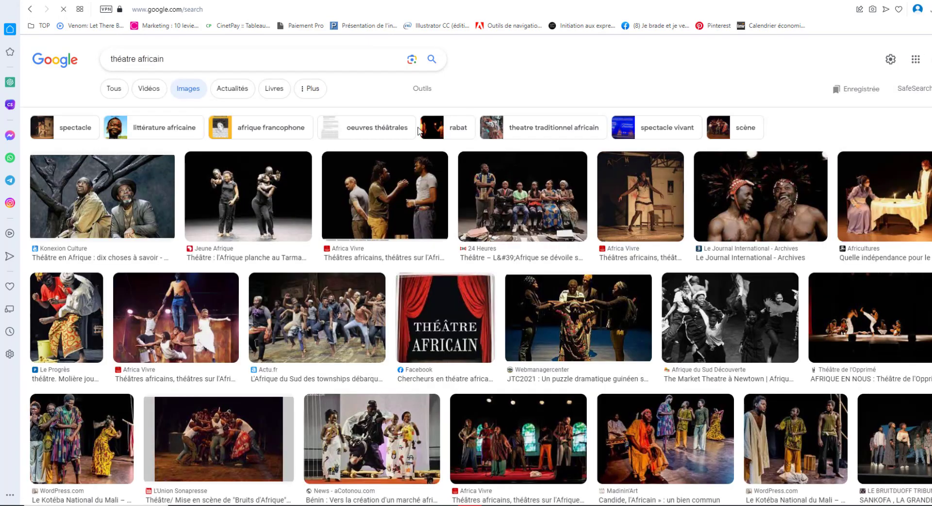
click(426, 94)
click(401, 112)
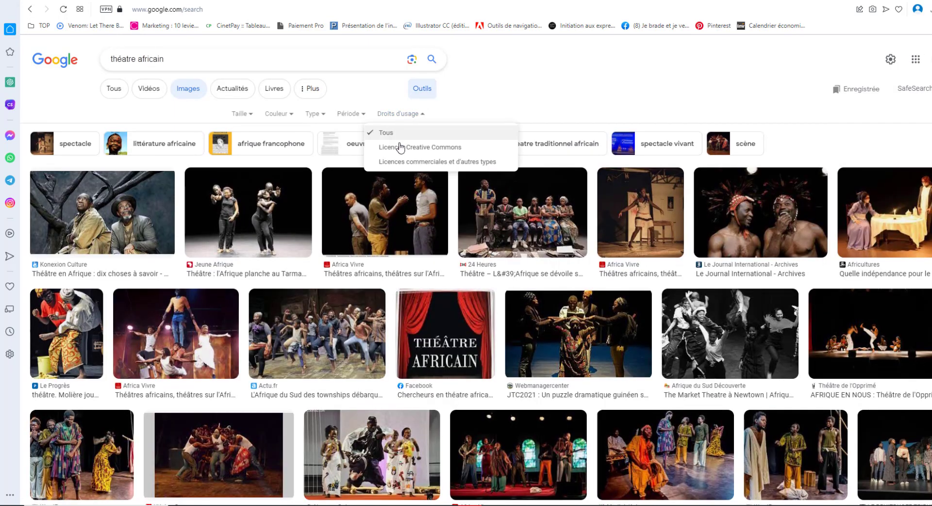
click(401, 148)
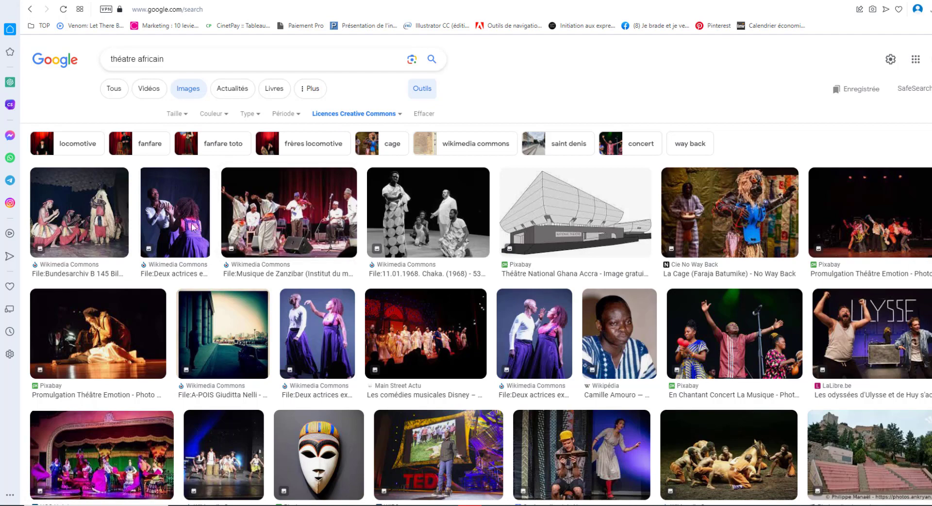
click(387, 123)
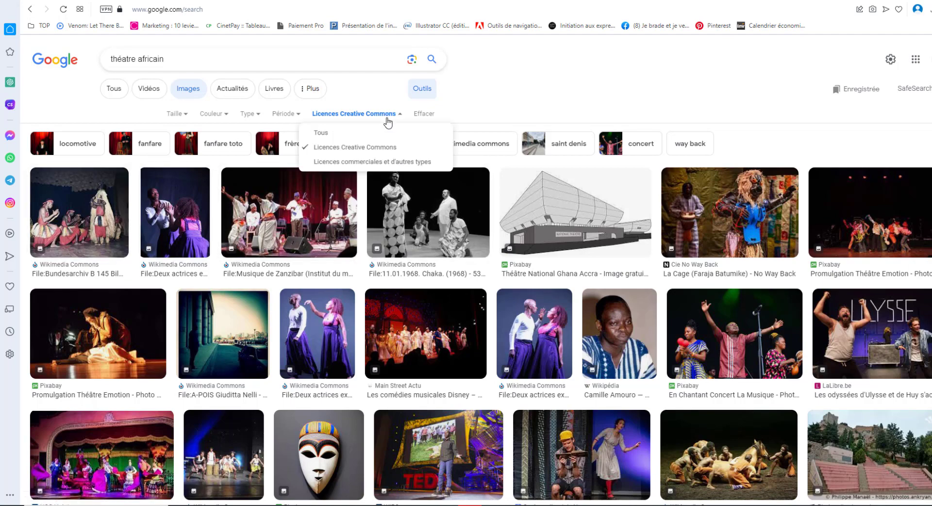
click(596, 105)
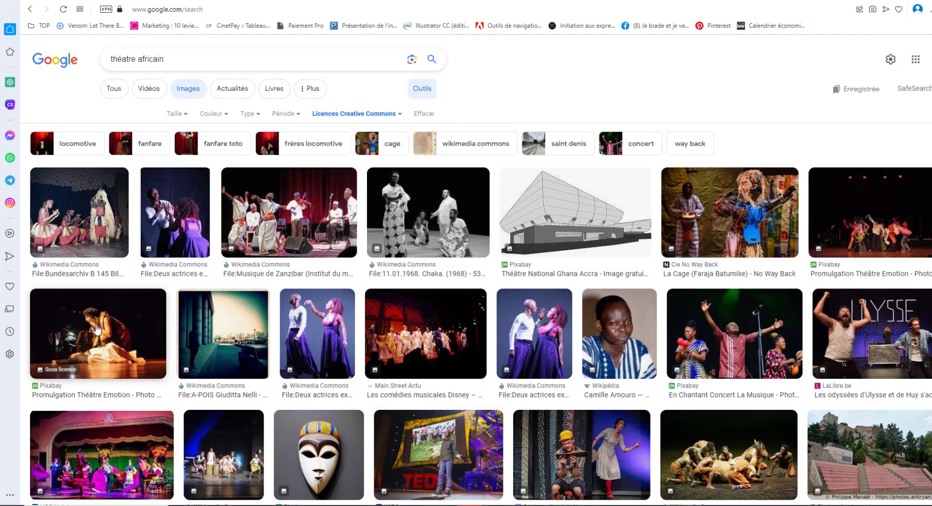
Step: Save the Odysseo acrobat photo as Acrobat_Troup_Odysseo.jpg in Downloads
scroll(723, 354, down, 2)
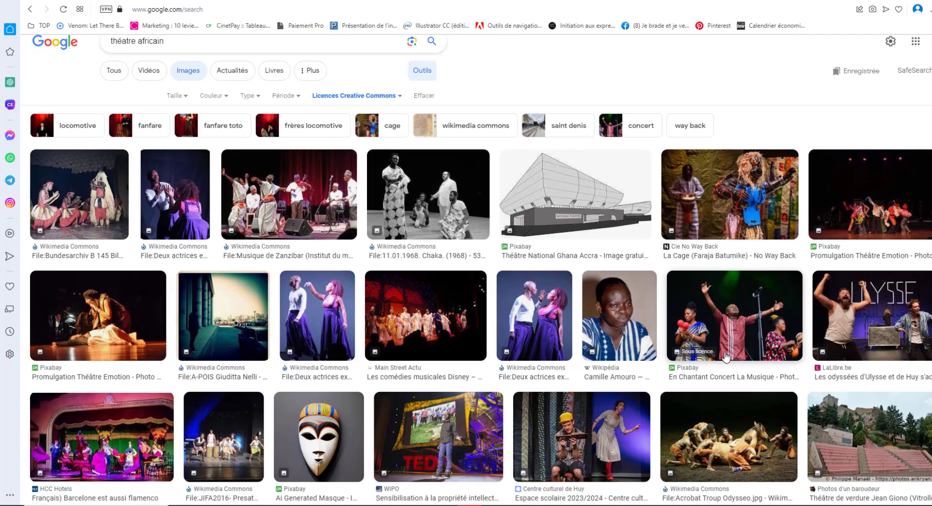
click(754, 386)
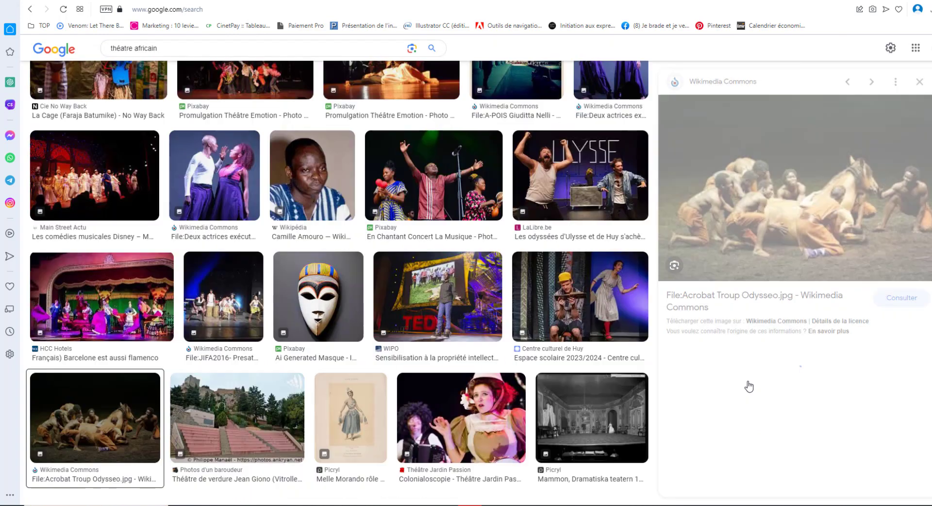
right_click(817, 136)
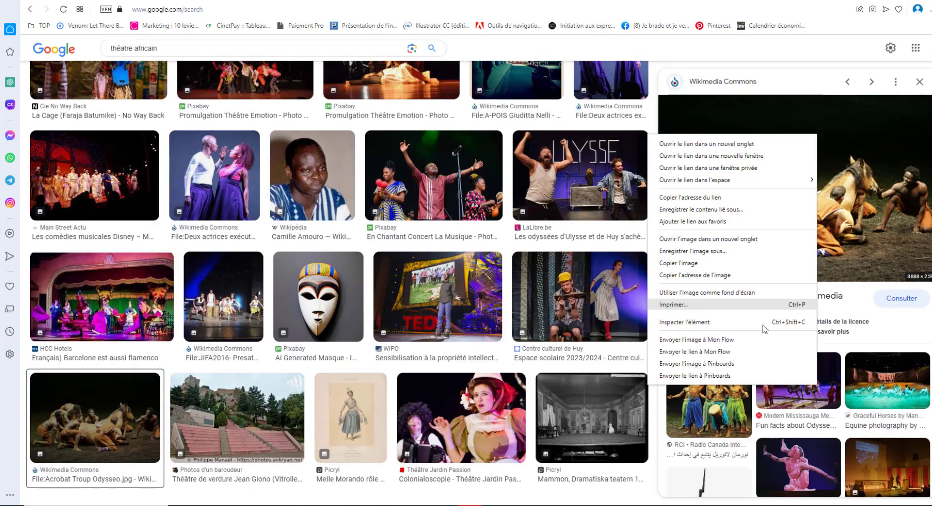
click(697, 251)
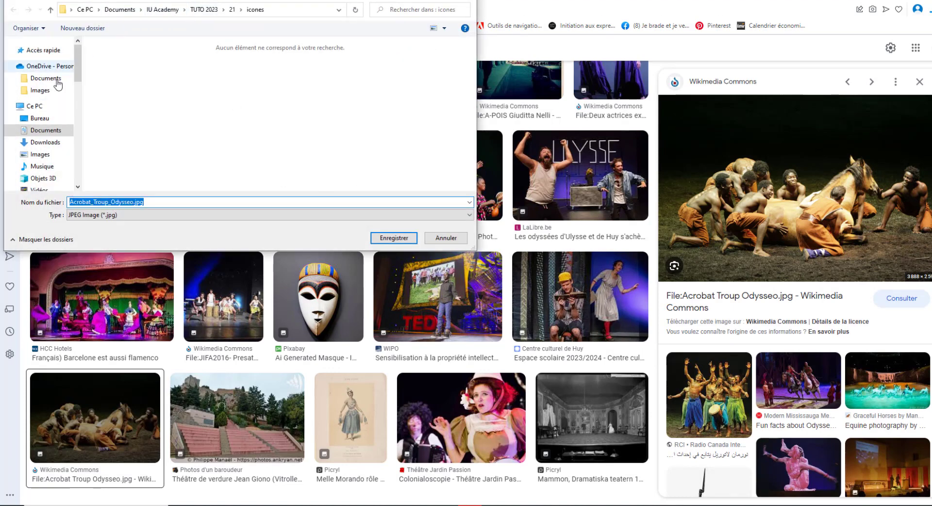
click(44, 142)
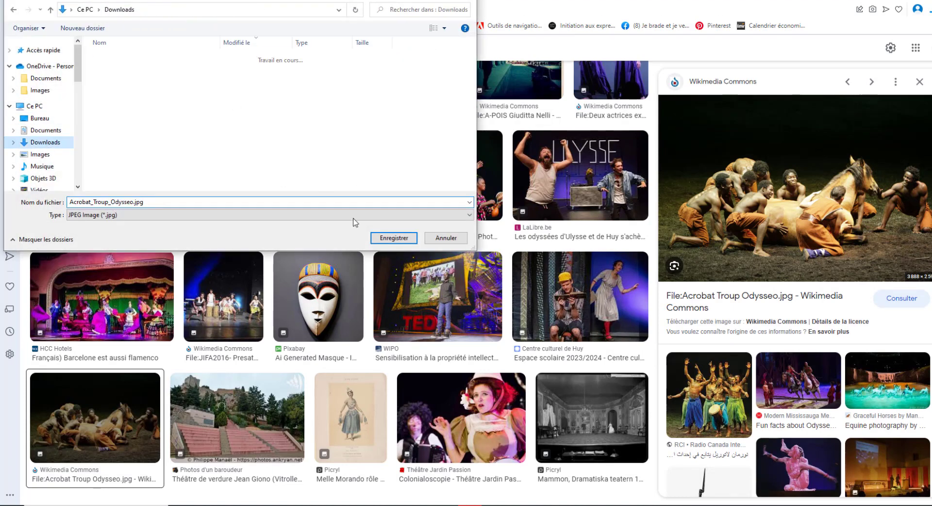
click(394, 237)
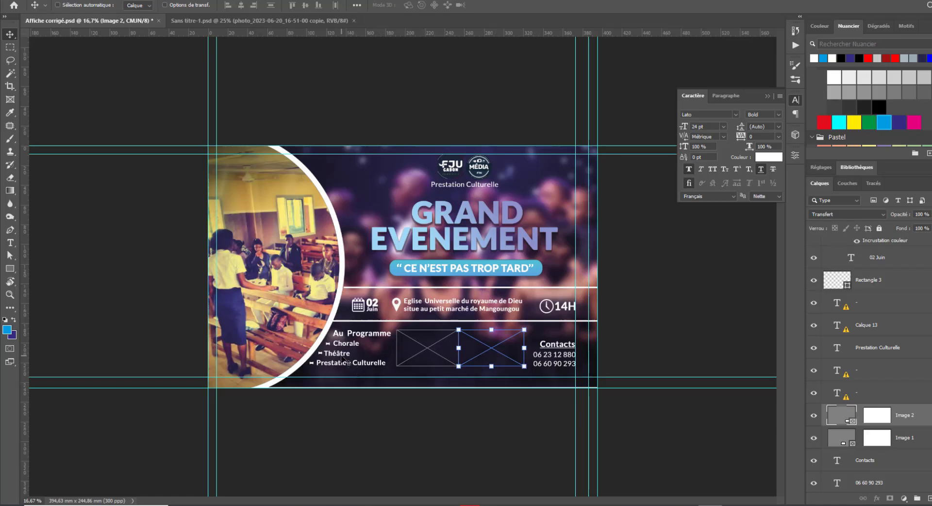
key(alt+Tab)
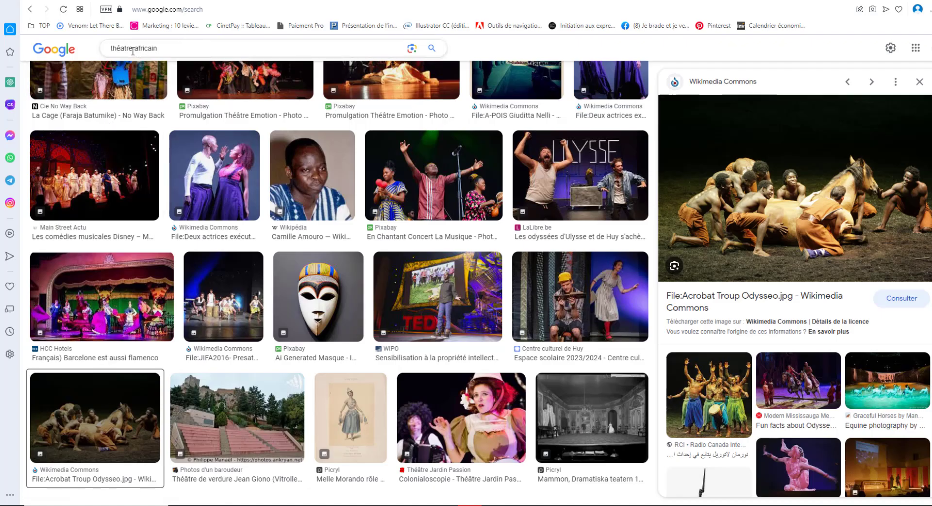
double_click(128, 48)
Step: Search Google Images for 'choral africain' and browse the results
text(ch)
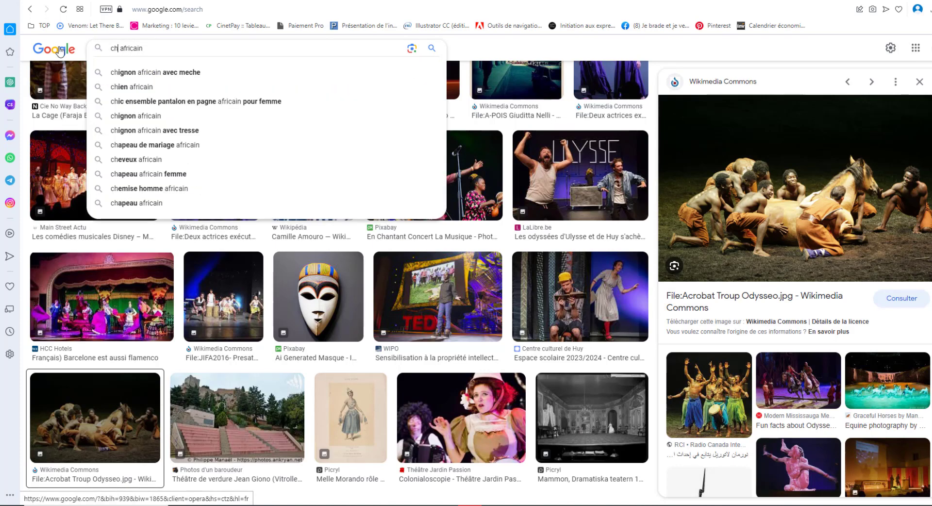
text(oral)
key(Return)
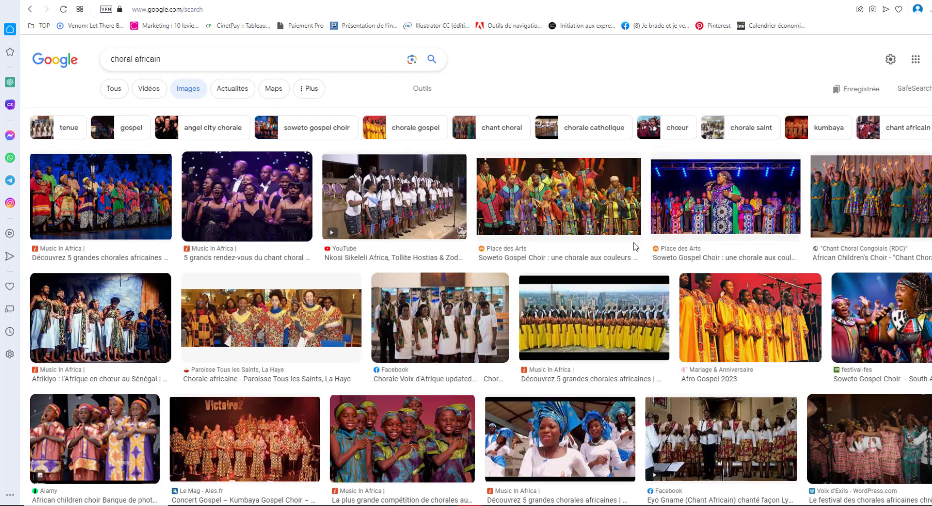
scroll(474, 307, down, 5)
scroll(474, 306, down, 1)
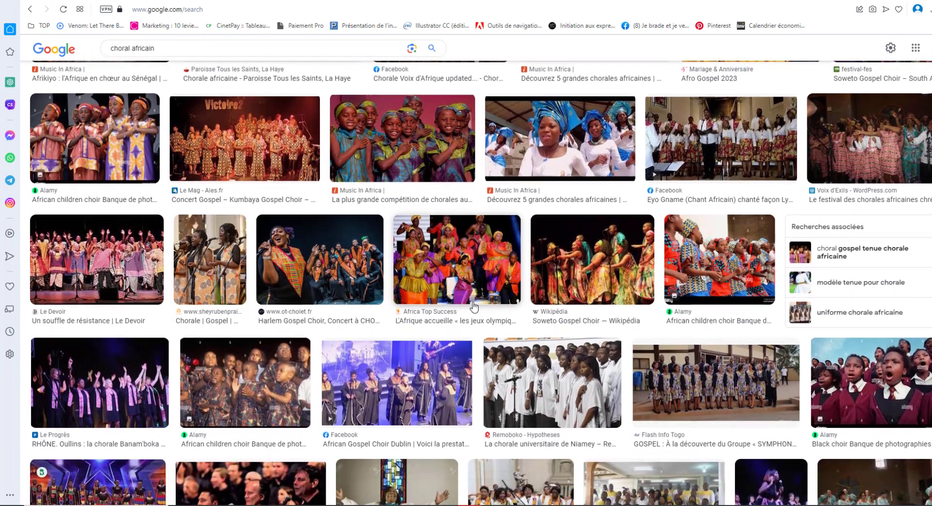
Step: Save the UCAC-ICY choir concert photo as concours-des-chorales-2021-1.jpg
click(719, 262)
scroll(516, 287, down, 7)
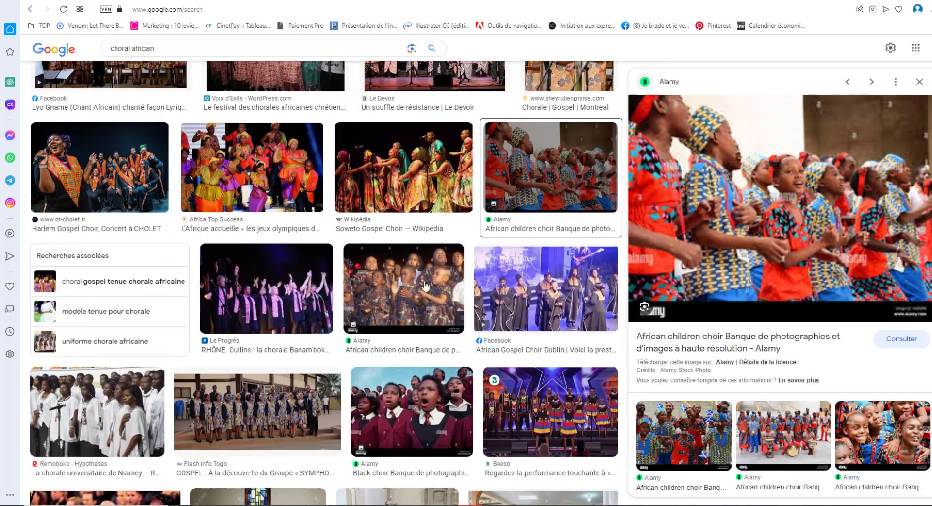
scroll(299, 327, down, 4)
scroll(299, 326, down, 4)
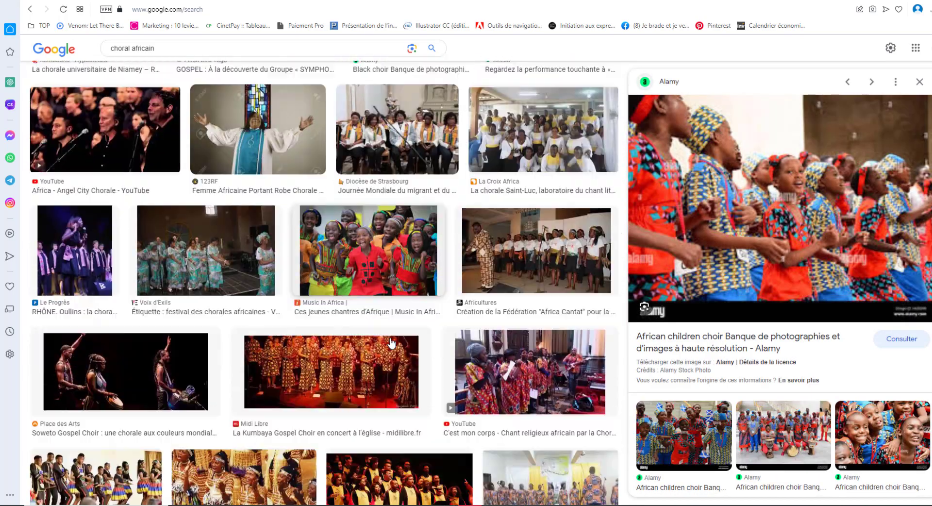
scroll(248, 319, down, 2)
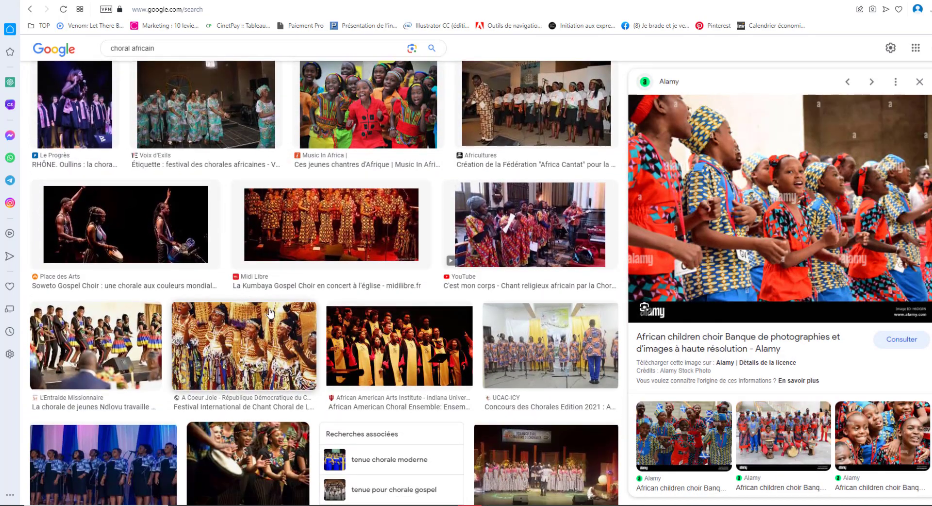
scroll(442, 320, down, 5)
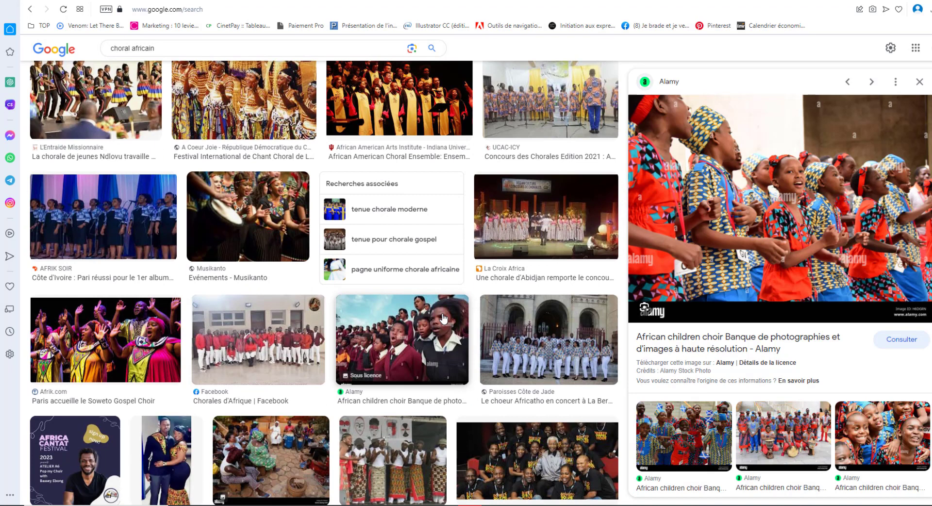
click(551, 104)
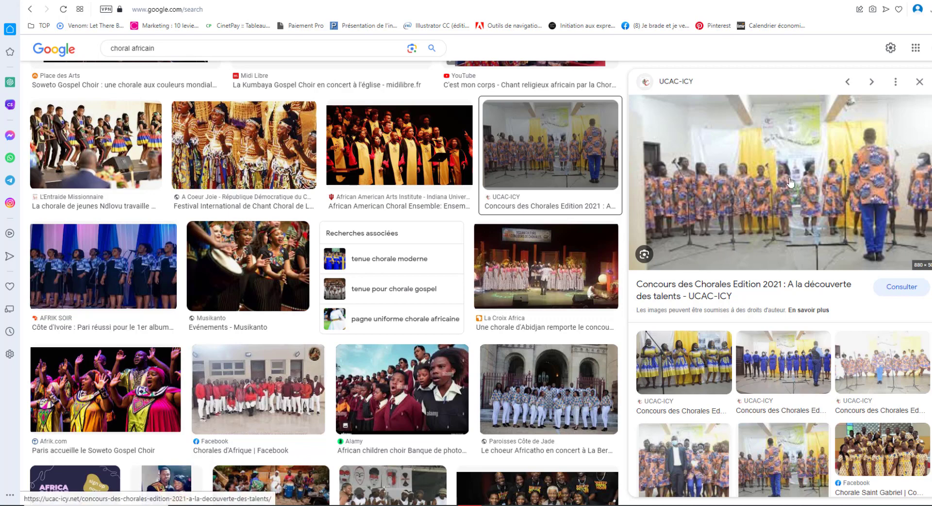
right_click(764, 201)
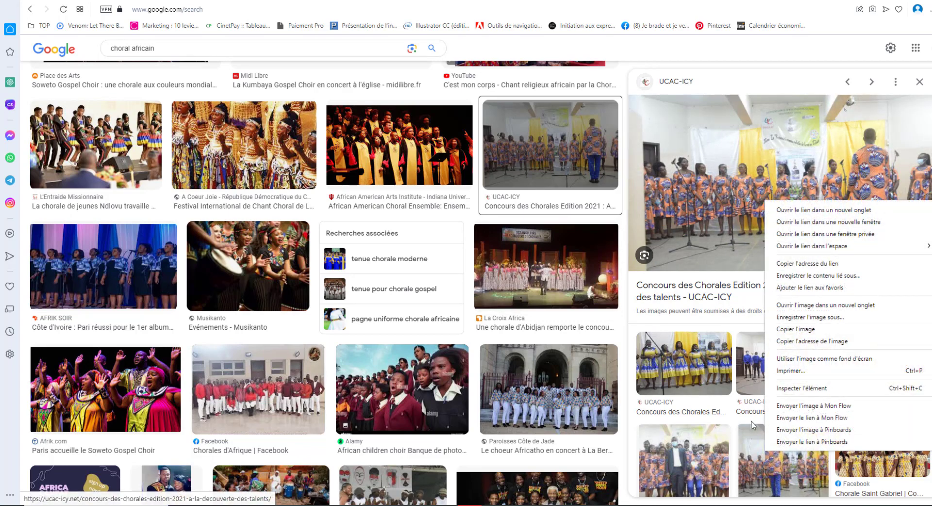
click(821, 319)
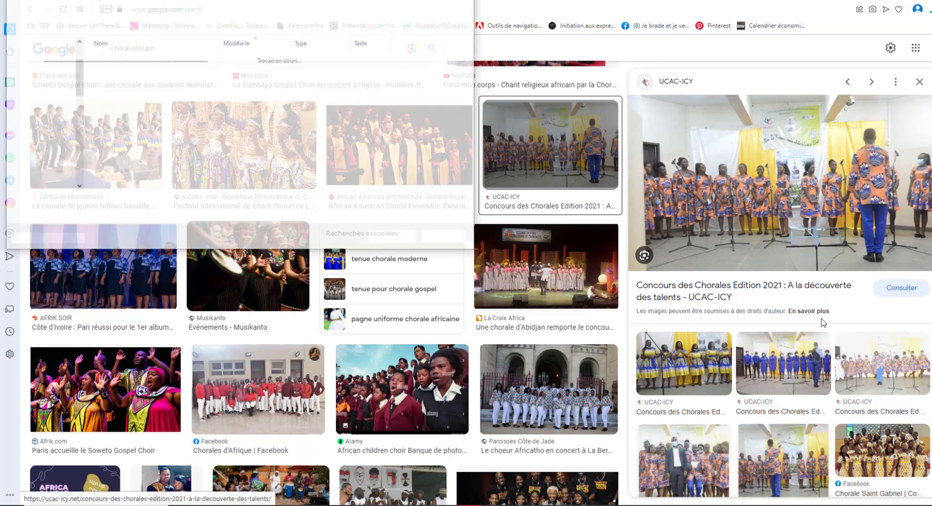
click(393, 237)
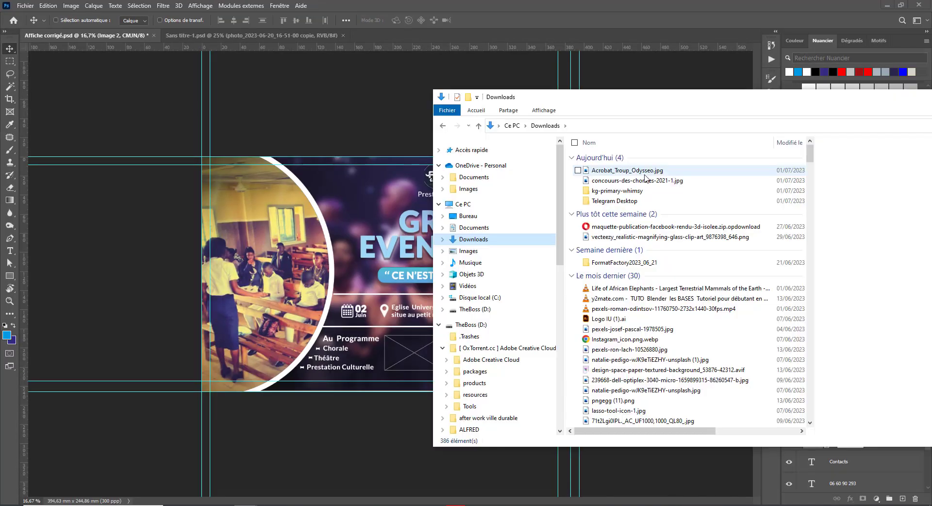
Step: Drag Acrobat_Troup_Odysseo.jpg and concours-des-chorales-2021-1.jpg from Downloads into the first and second frames
click(641, 171)
drag(609, 170, 407, 361)
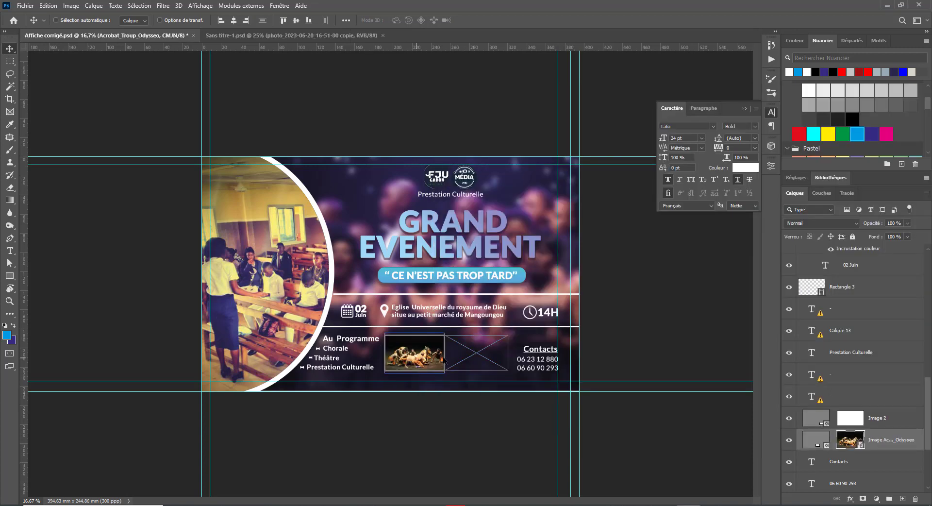
click(868, 420)
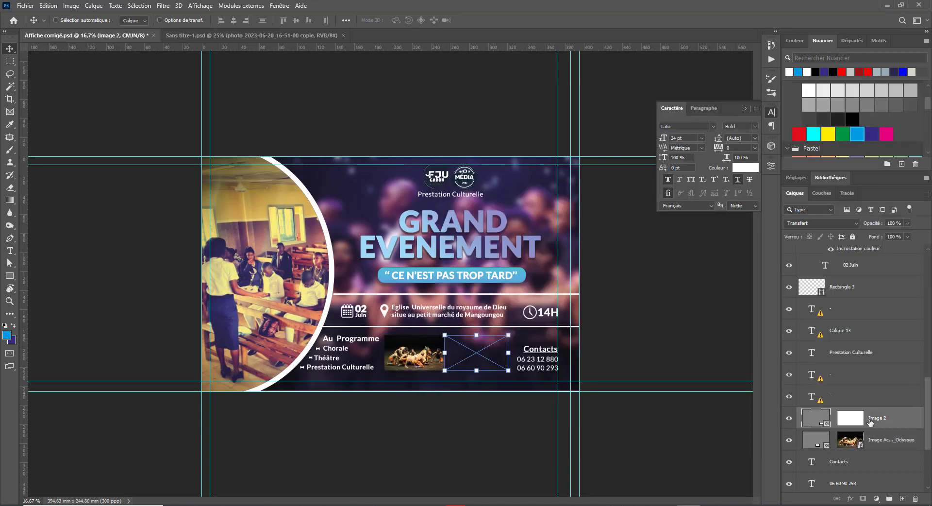
key(alt+Tab)
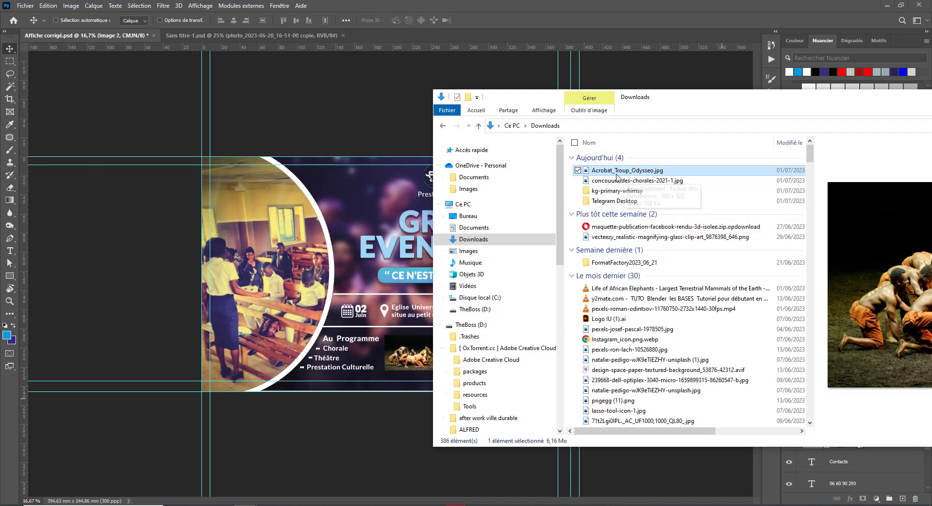
click(640, 180)
drag(706, 98, 880, 94)
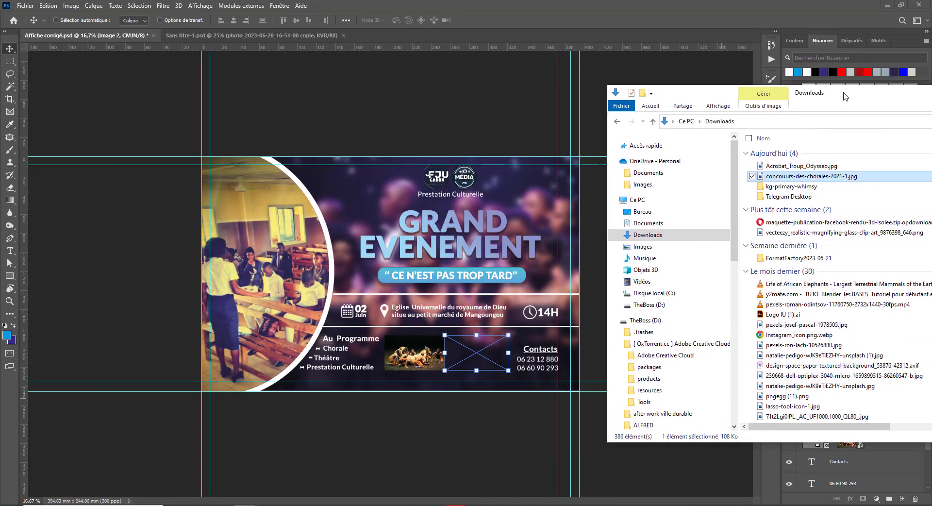
drag(805, 176, 466, 366)
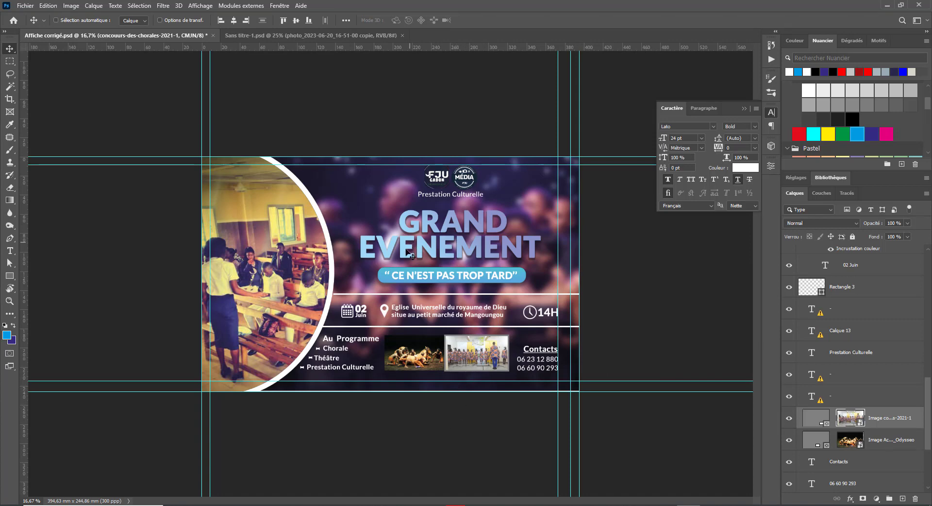
Step: Zoom in to check the programme photos, then zoom out over the whole poster
click(819, 383)
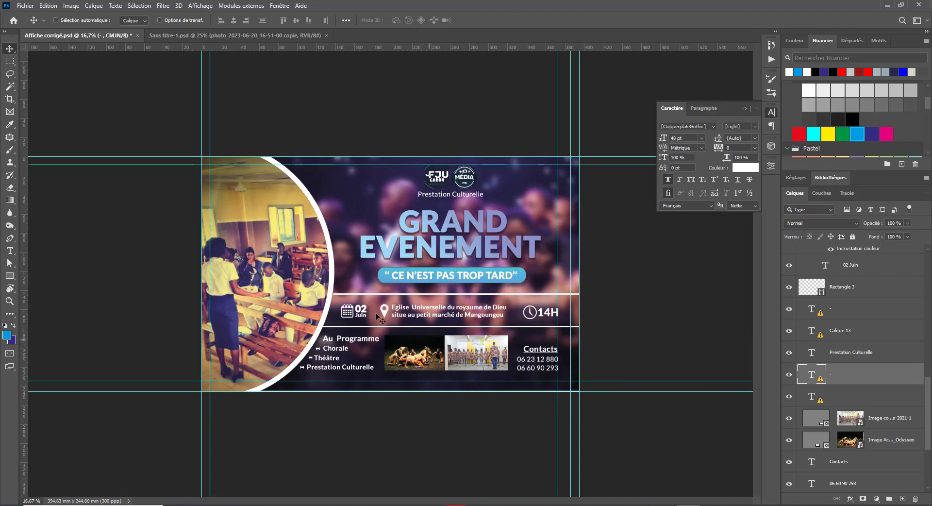
drag(376, 314, 392, 324)
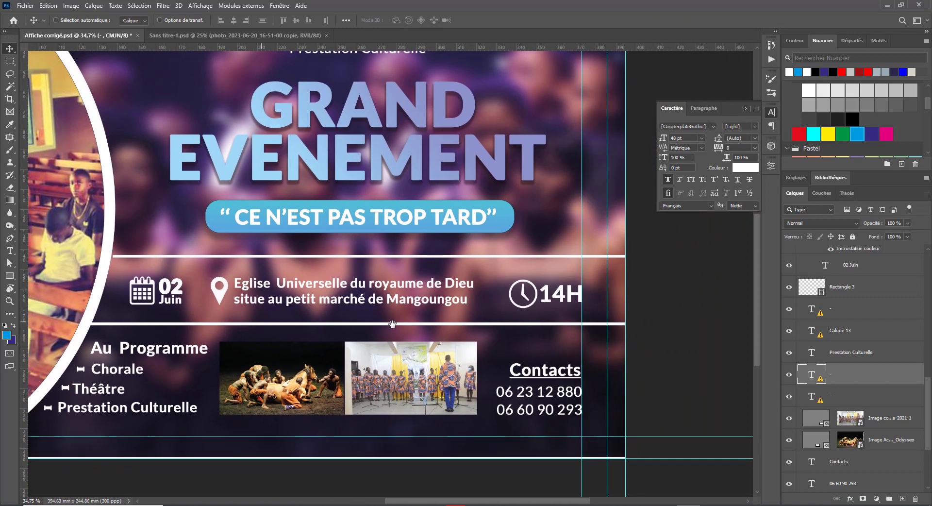
key(ctrl+minus)
drag(465, 308, 569, 356)
key(ctrl+minus)
ctrl+click(321, 305)
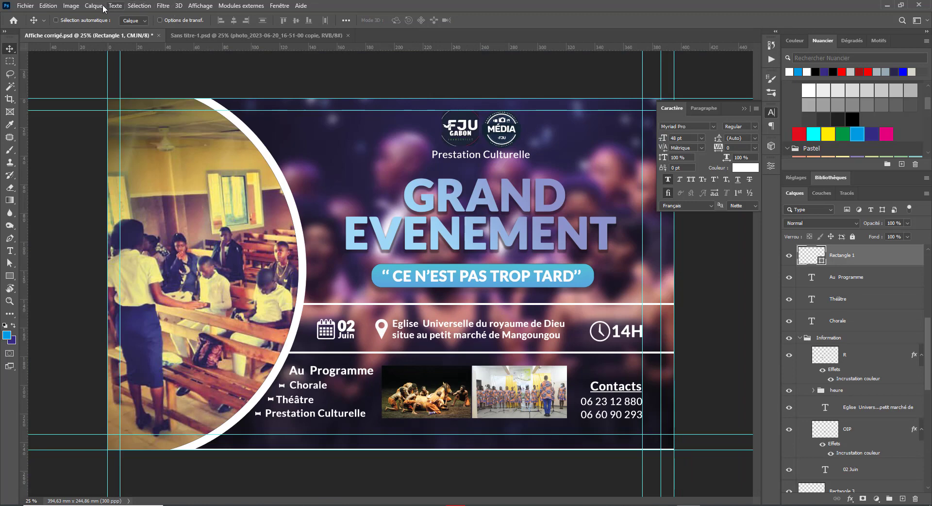
click(71, 6)
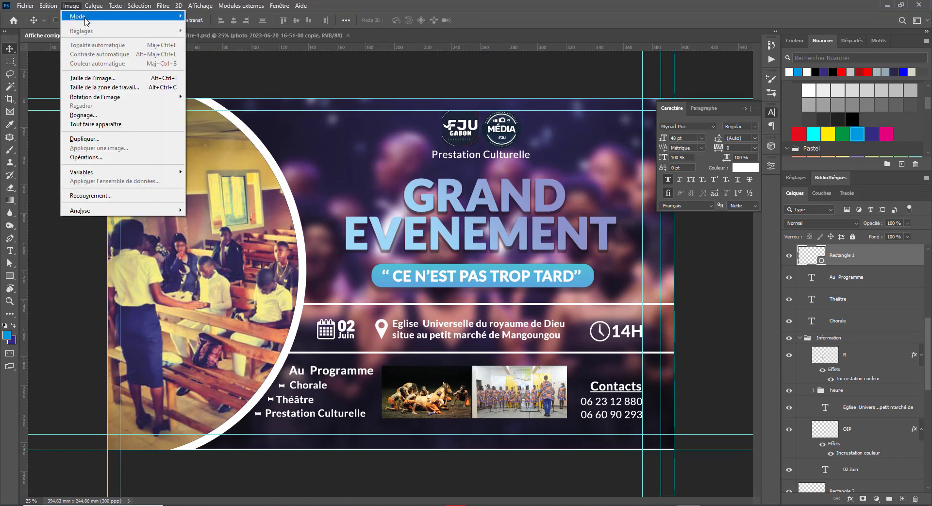
Step: Set the canvas size in centimetres to width 40,46 and height 25,49
click(133, 87)
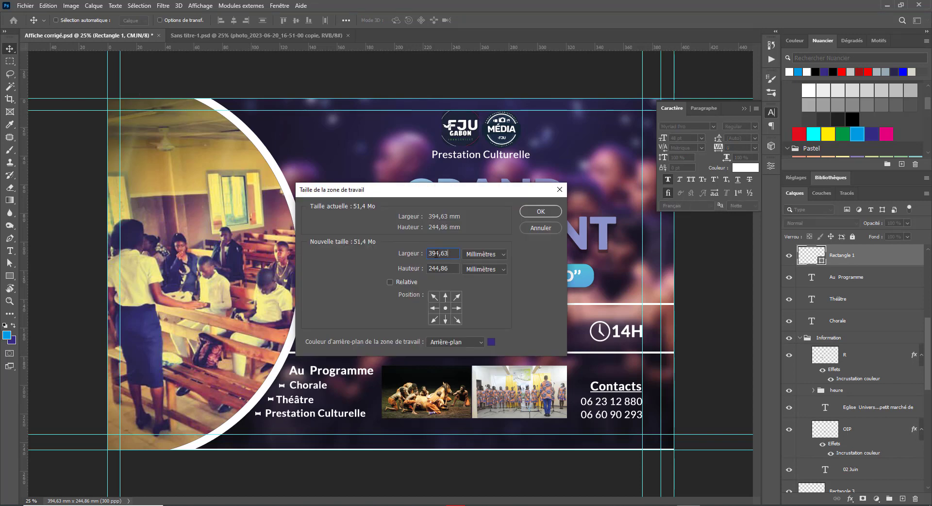
click(486, 265)
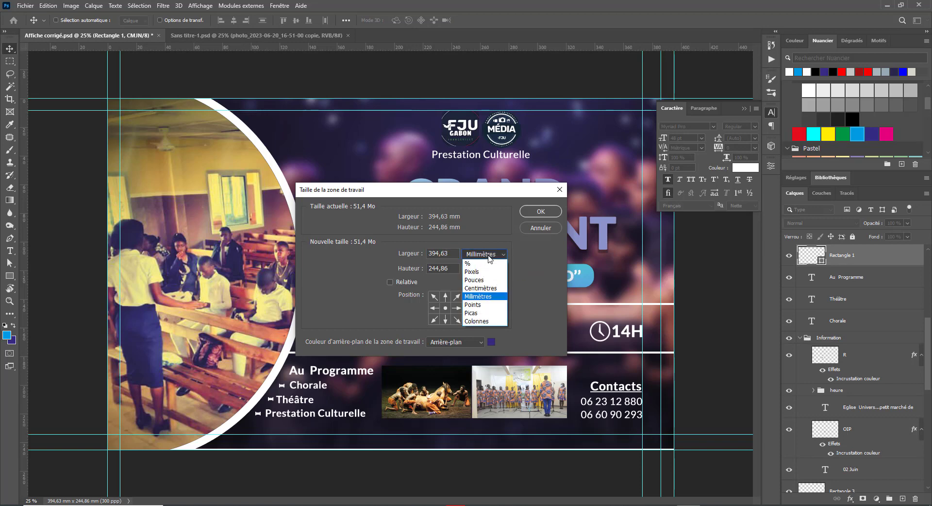
click(485, 290)
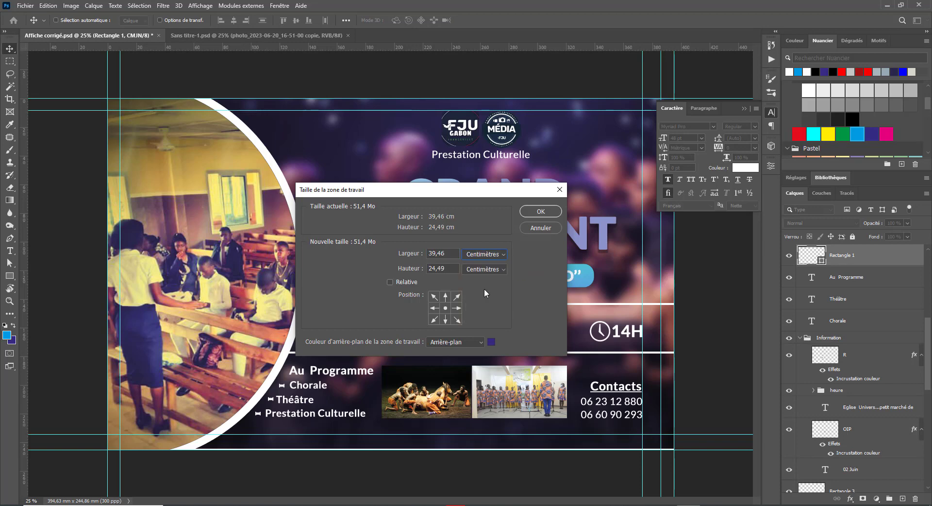
click(434, 252)
drag(434, 252, 428, 252)
text(40)
click(433, 268)
text(5)
key(Return)
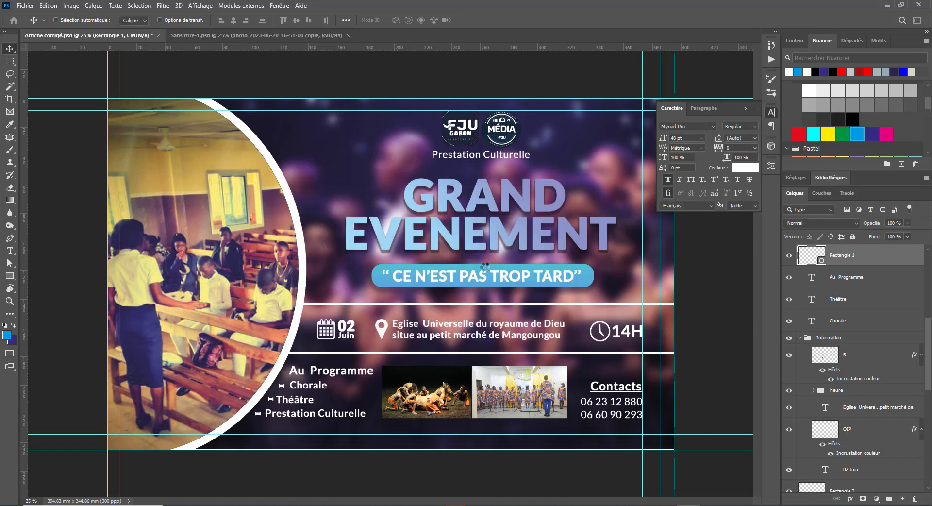
key(ctrl+minus)
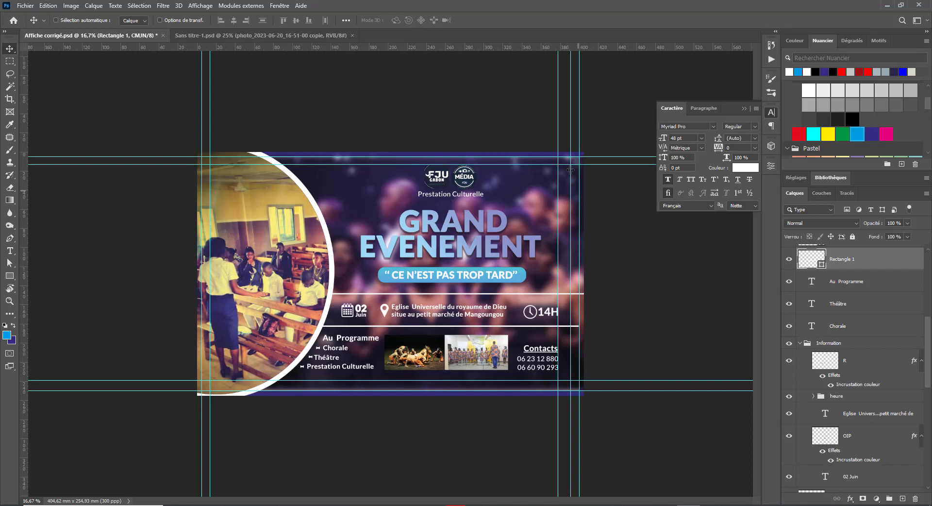
Step: Save, then duplicate the Rectangle 1 divider line and stretch the copy to the right canvas edge
key(ctrl)
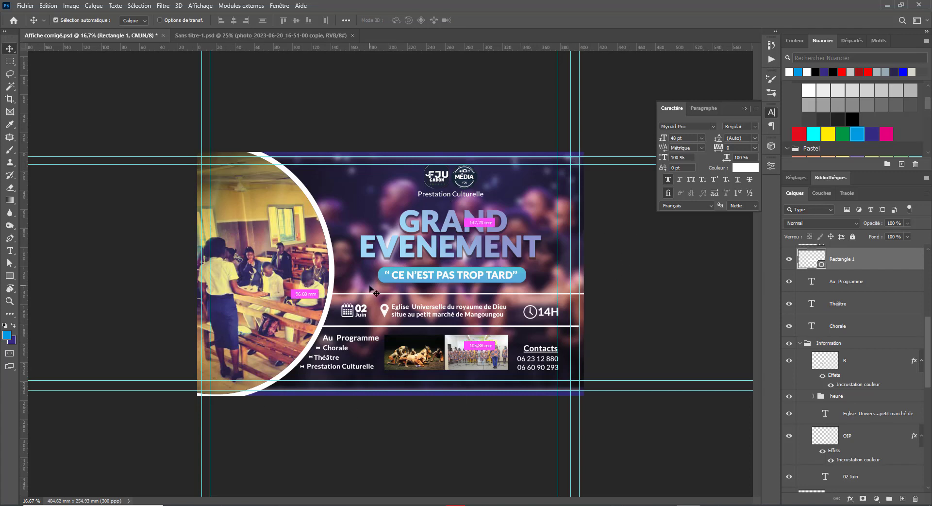
key(ctrl+s)
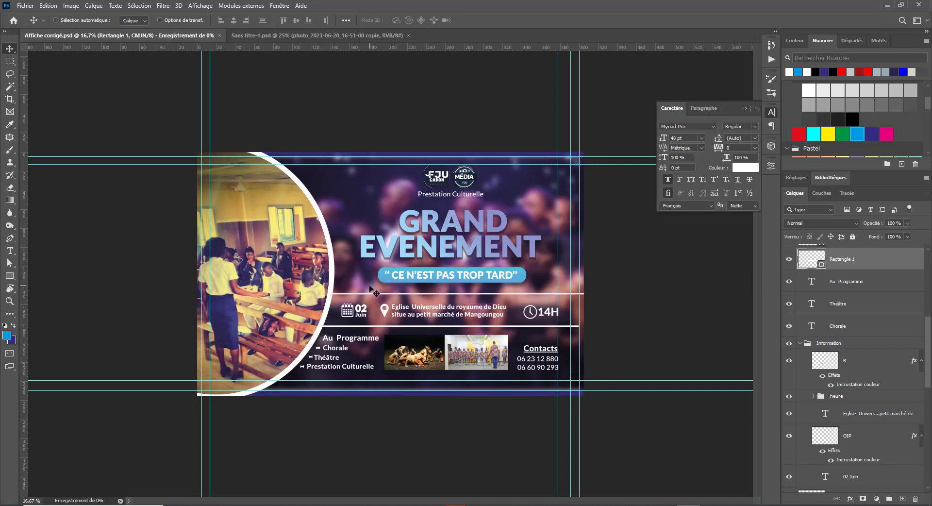
right_click(534, 330)
click(563, 330)
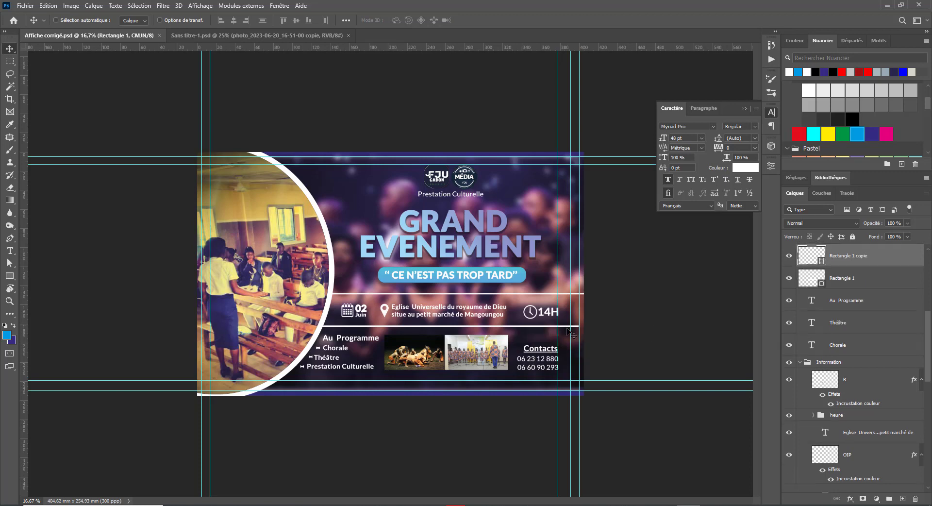
key(ctrl)
key(ctrl+t)
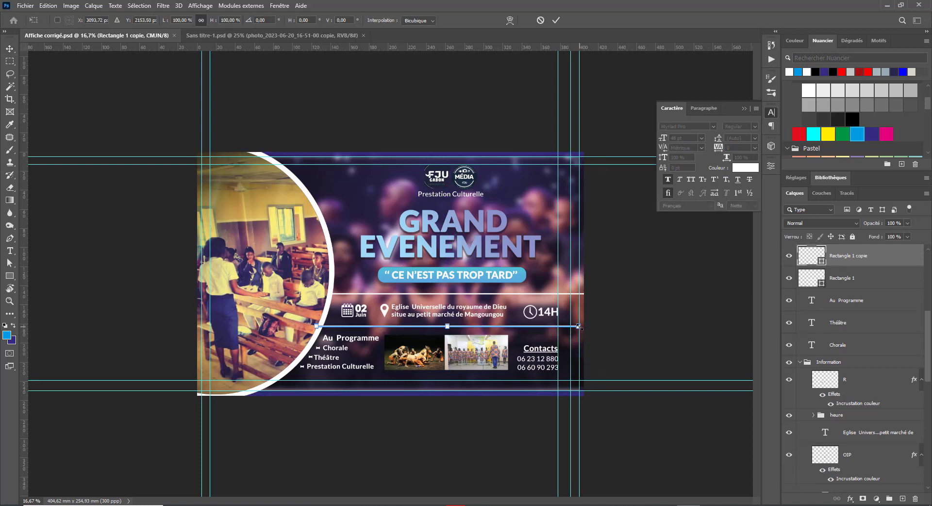
drag(579, 327, 592, 325)
key(Return)
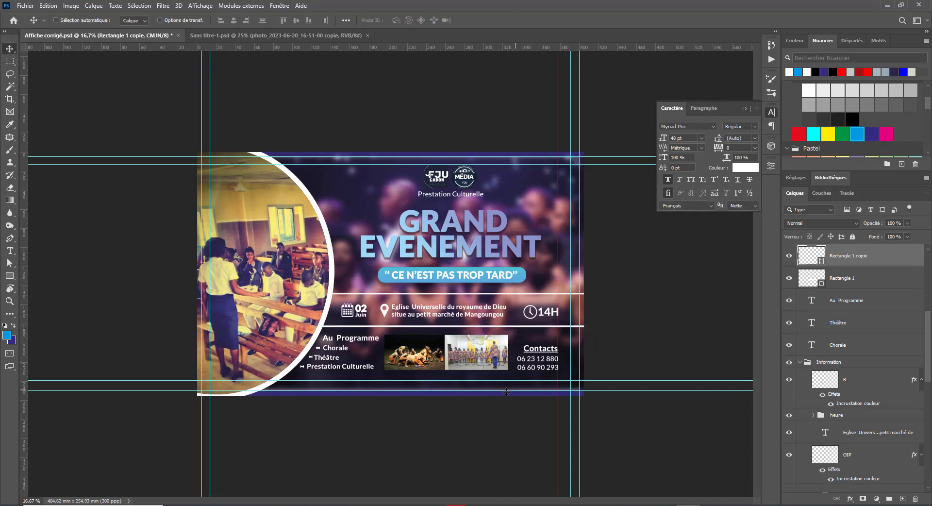
Step: Scale up the blurred background photo to fill the enlarged canvas and save
right_click(484, 385)
click(496, 390)
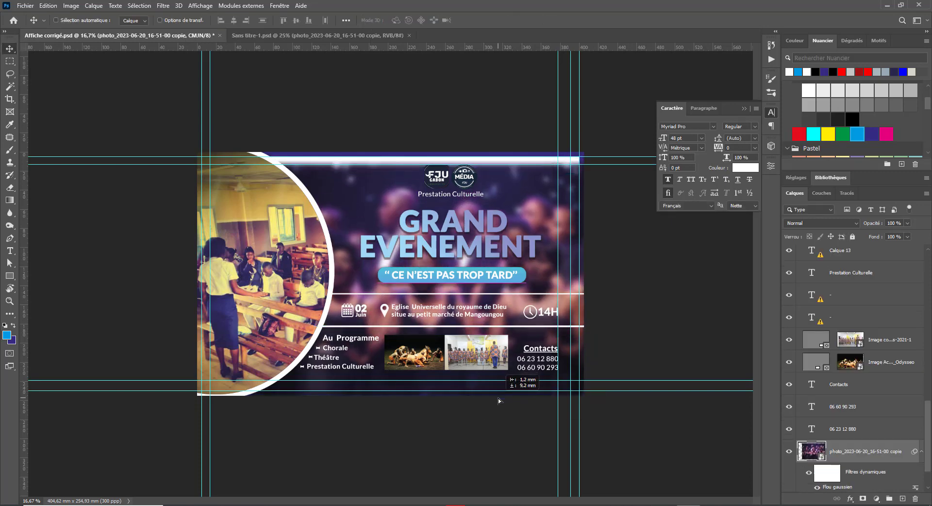
key(ctrl+t)
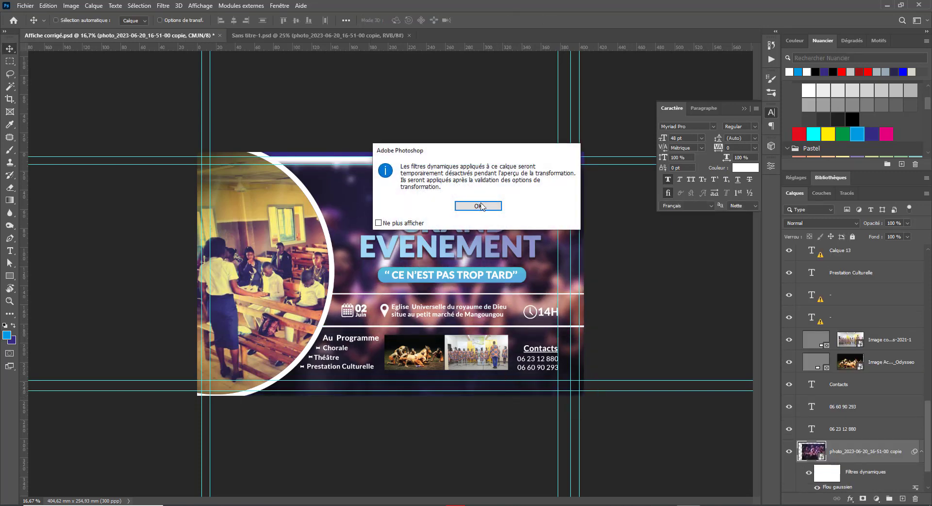
click(482, 205)
drag(600, 164, 635, 141)
key(Return)
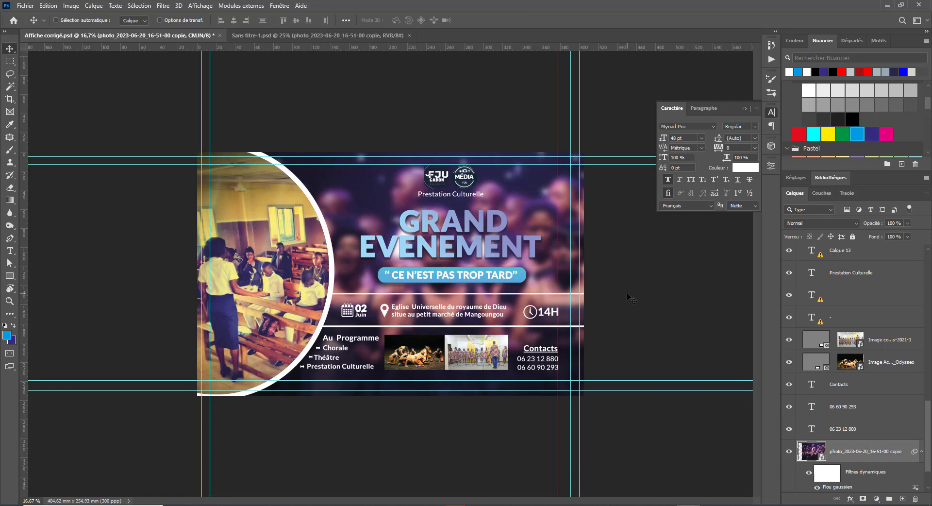
key(ctrl+s)
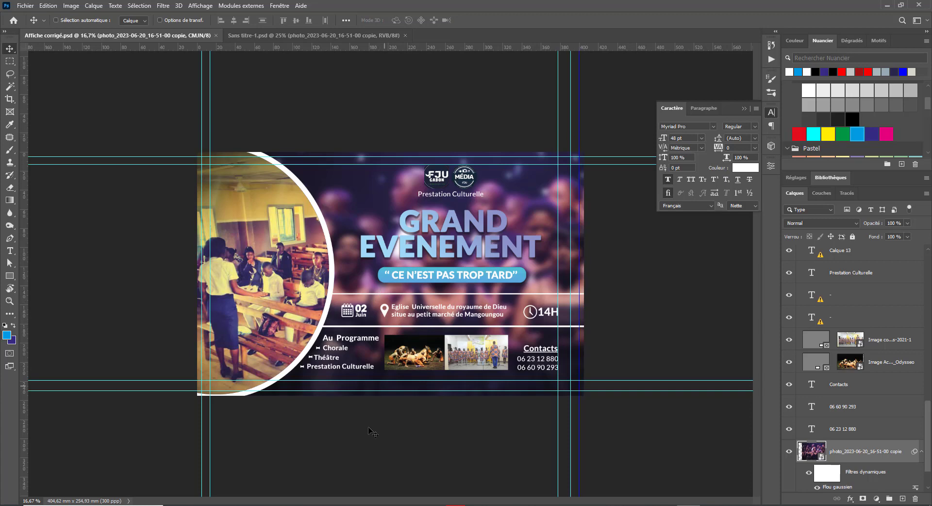
click(322, 35)
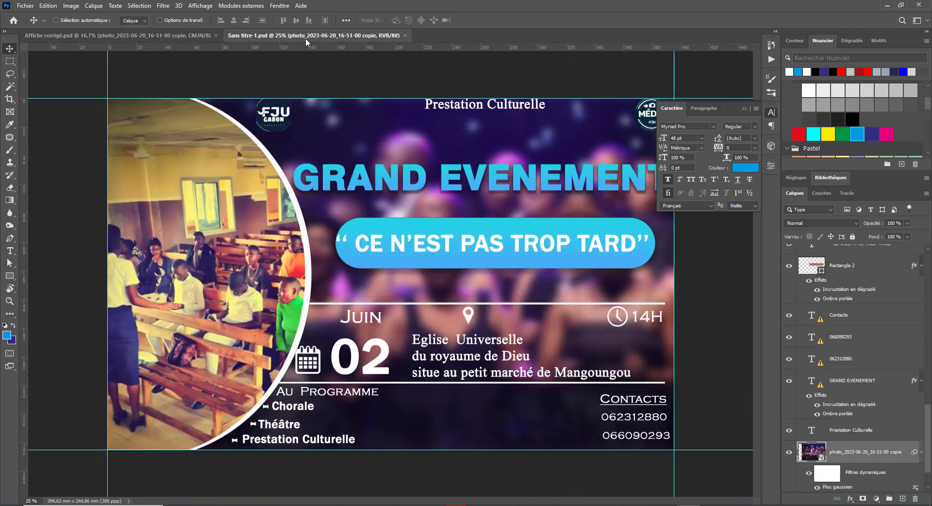
click(164, 35)
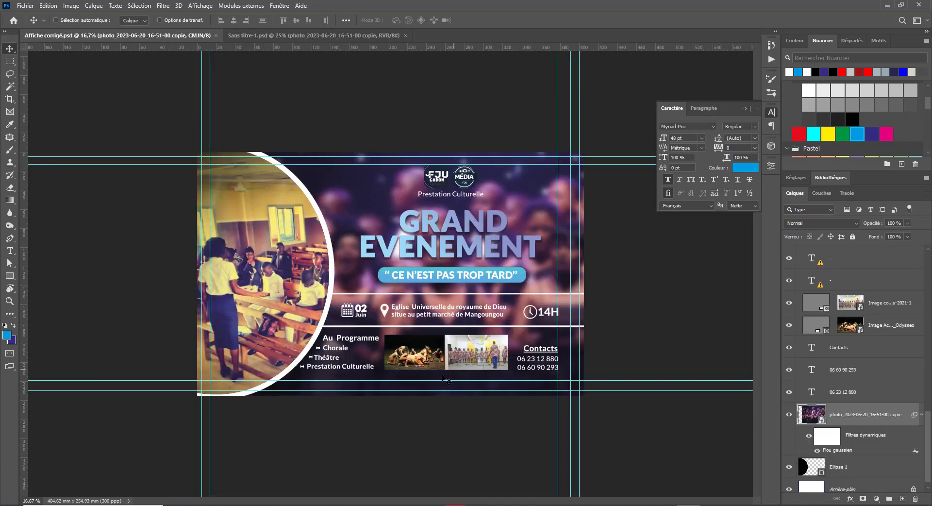
drag(458, 349, 439, 343)
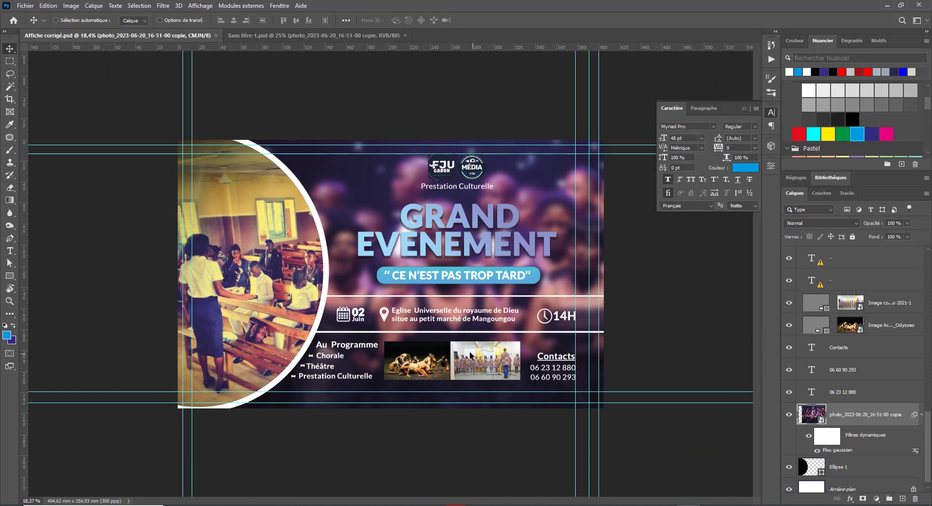